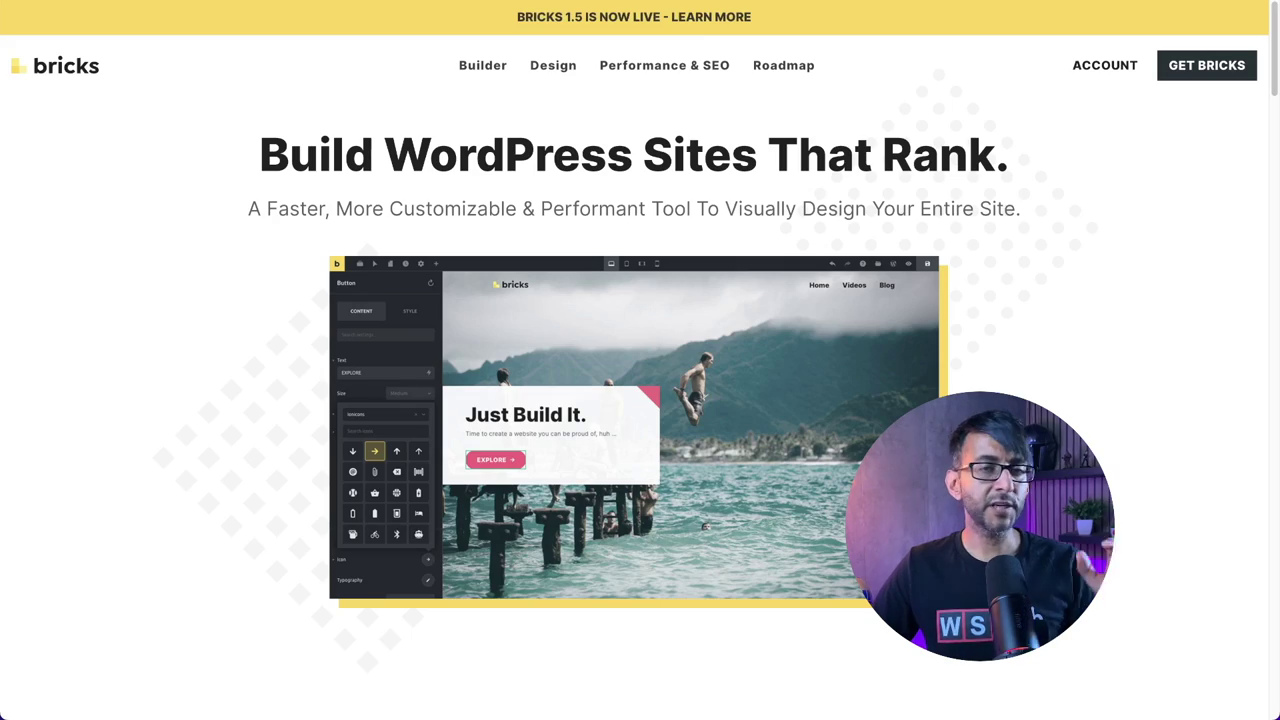
- Look through the Bricks homepage, including the single-website and unlimited-websites pricing plans
scroll(640, 360, "down", 3)
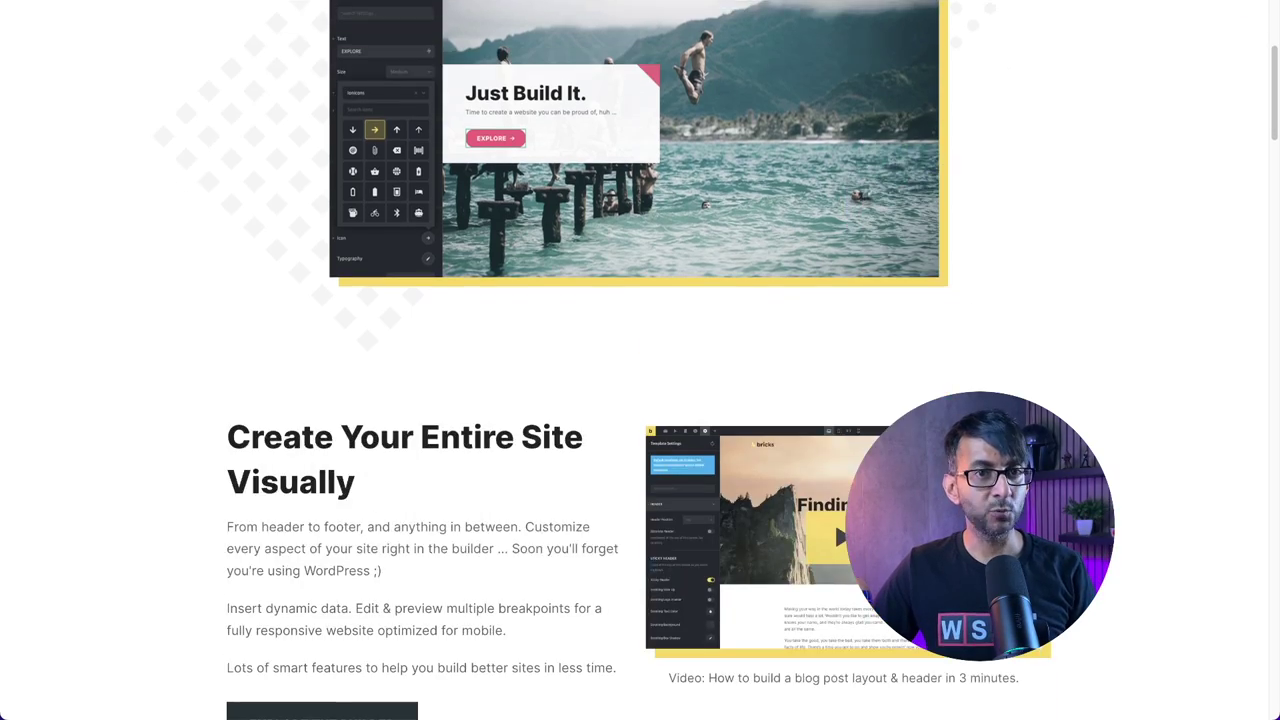
scroll(640, 360, "down", 20)
scroll(1125, 392, "down", 2)
scroll(1125, 392, "up", 1)
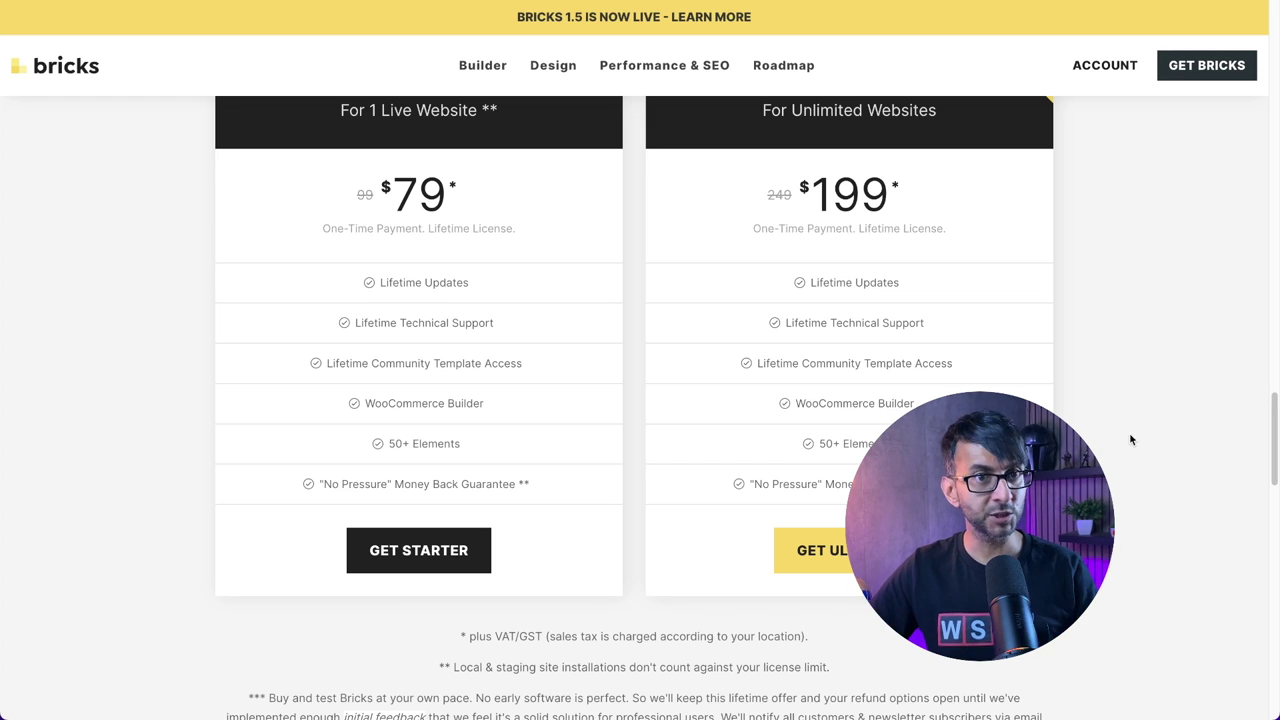
scroll(801, 424, "up", 20)
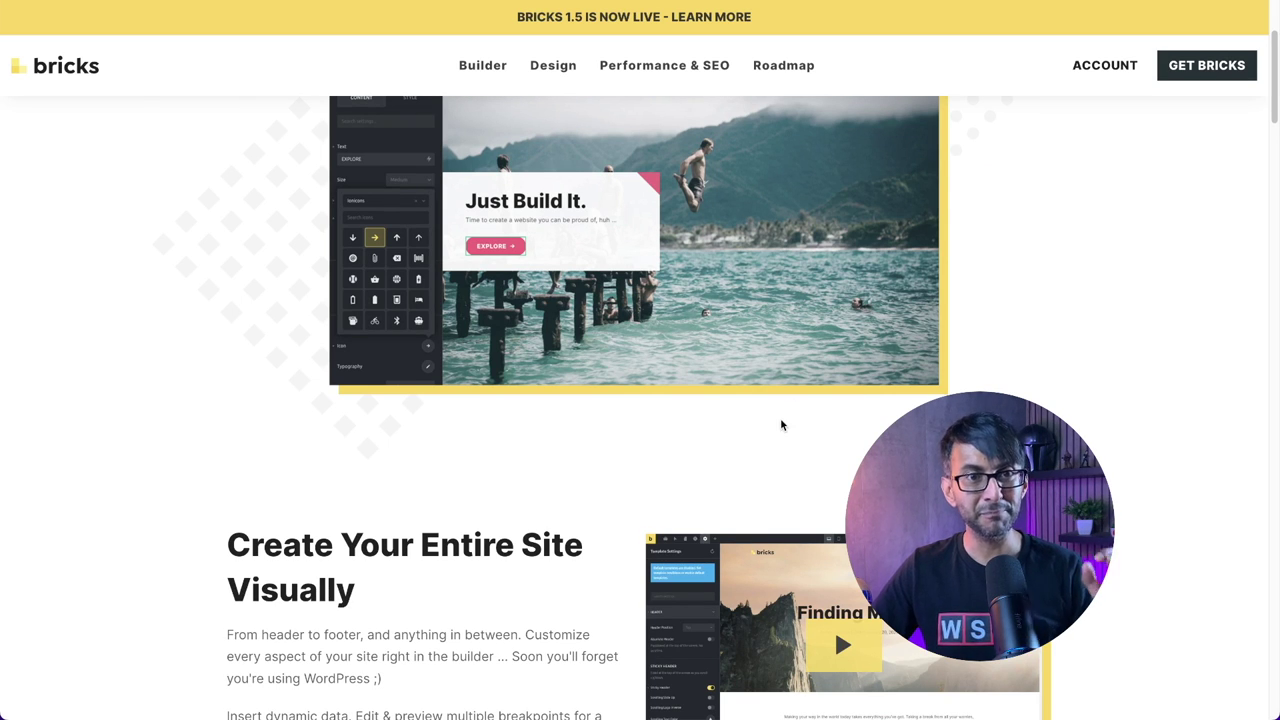
scroll(781, 425, "up", 3)
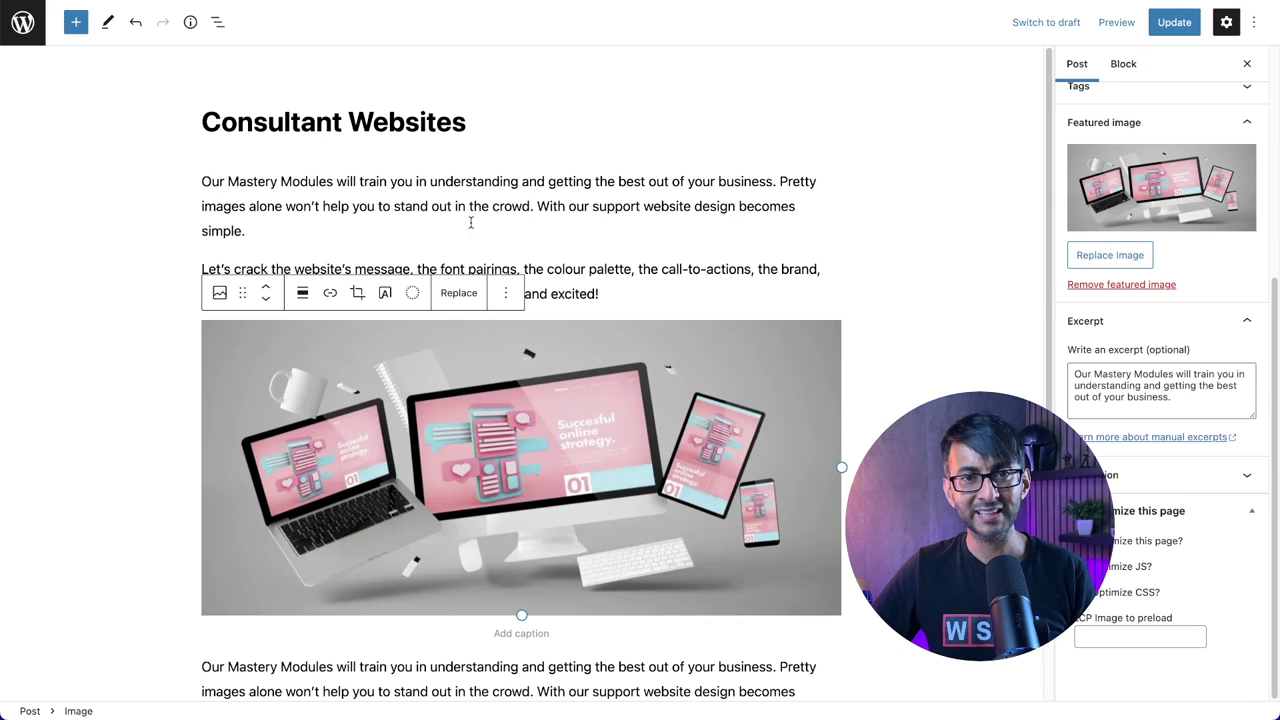
- Add a new category named Posts in the Consultant Websites post settings, and leave it unassigned from the post
scroll(575, 424, "down", 2)
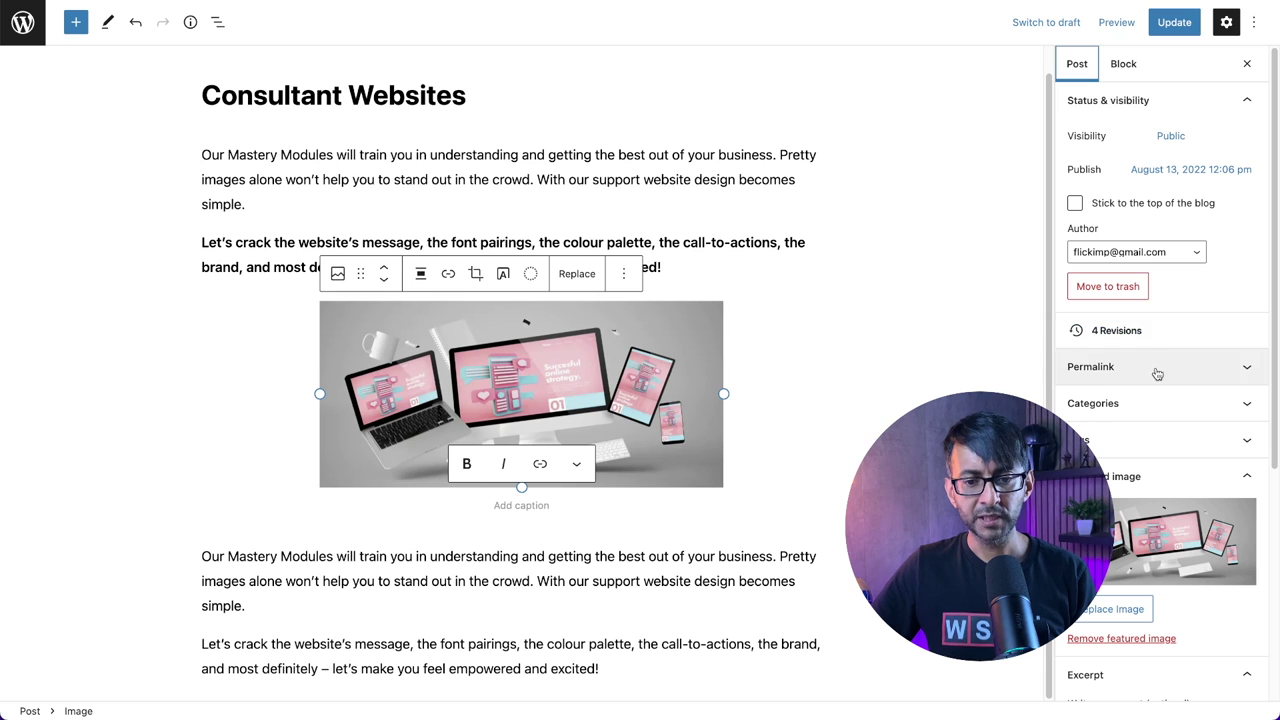
left_click(1165, 410)
scroll(1150, 380, "down", 5)
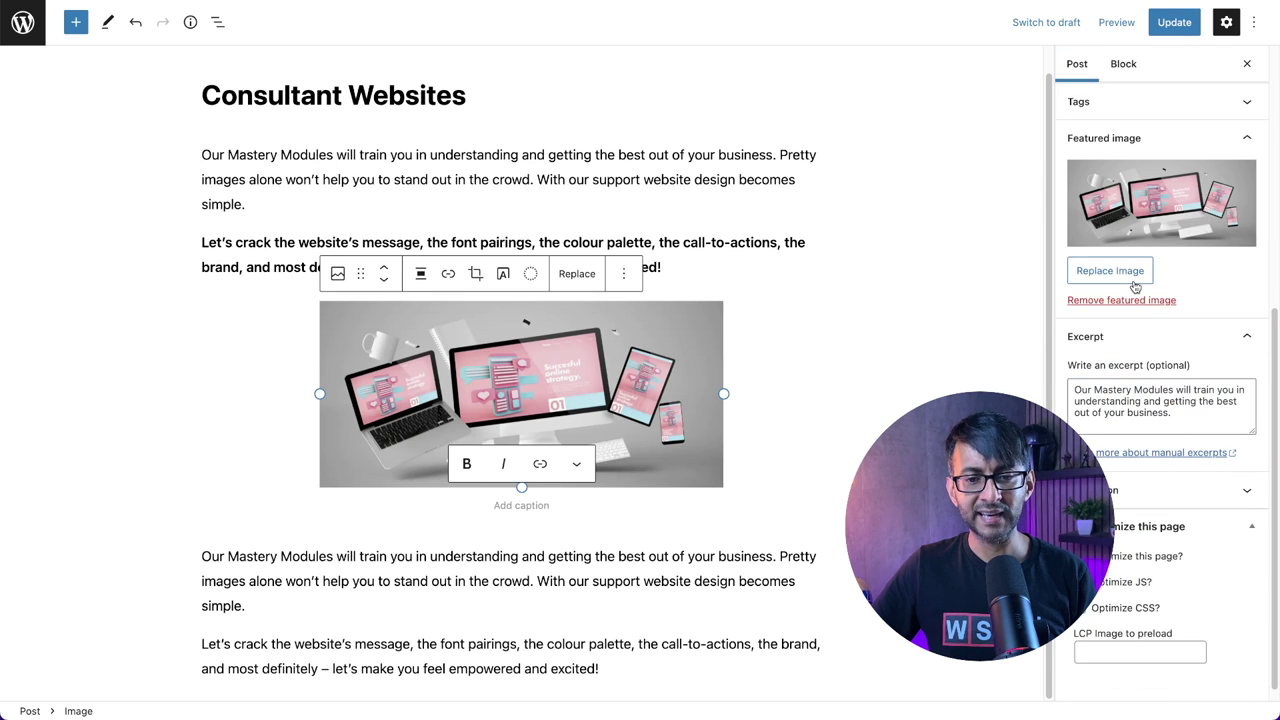
scroll(1135, 287, "up", 4)
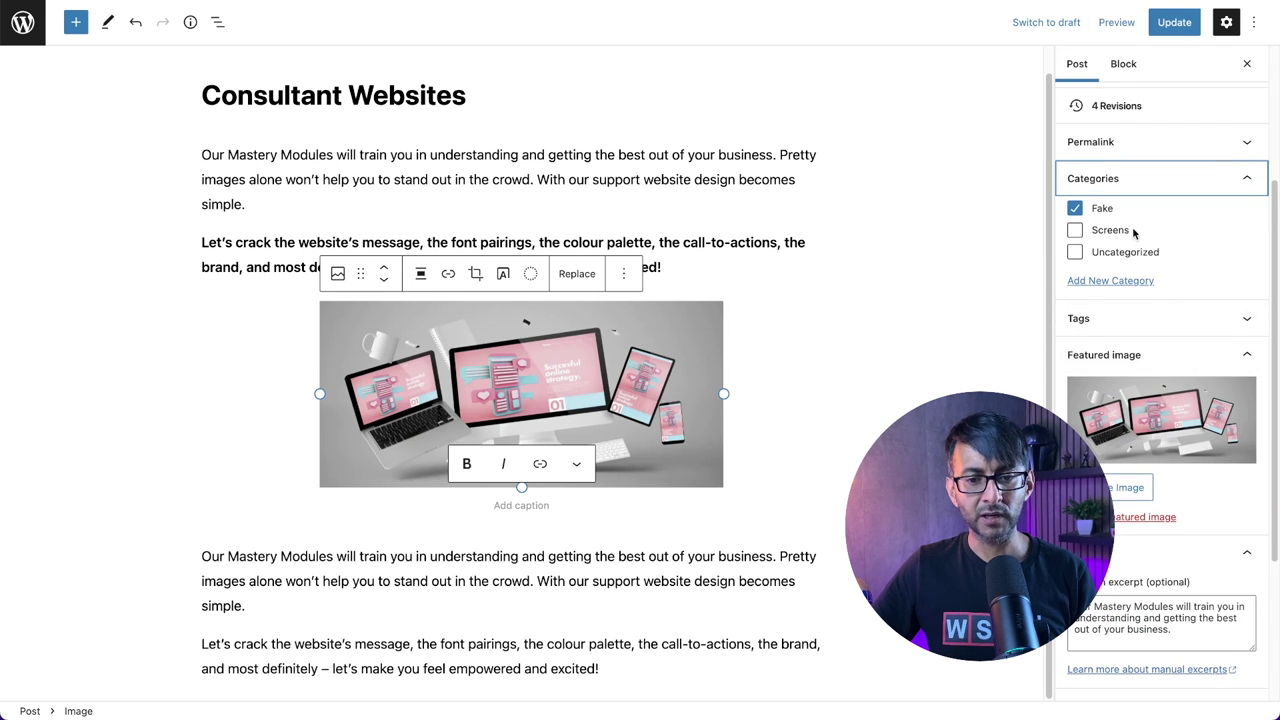
left_click(1134, 283)
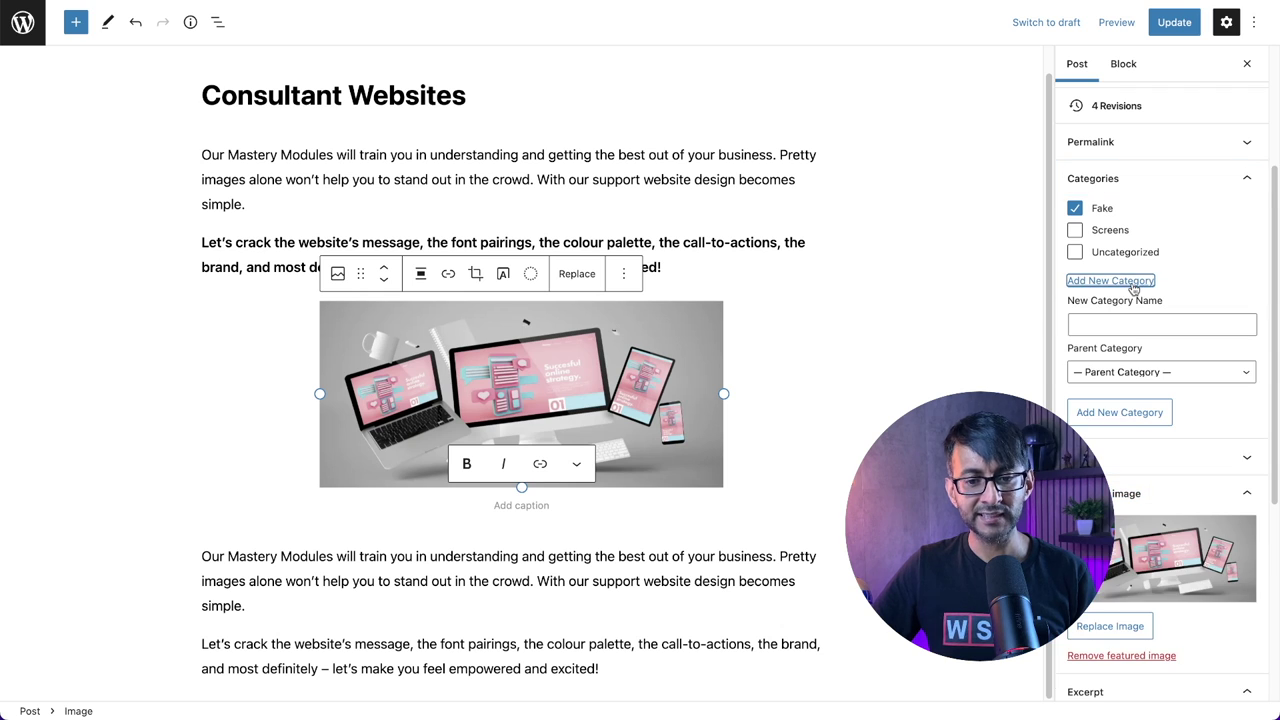
left_click(1127, 322)
type("Posts")
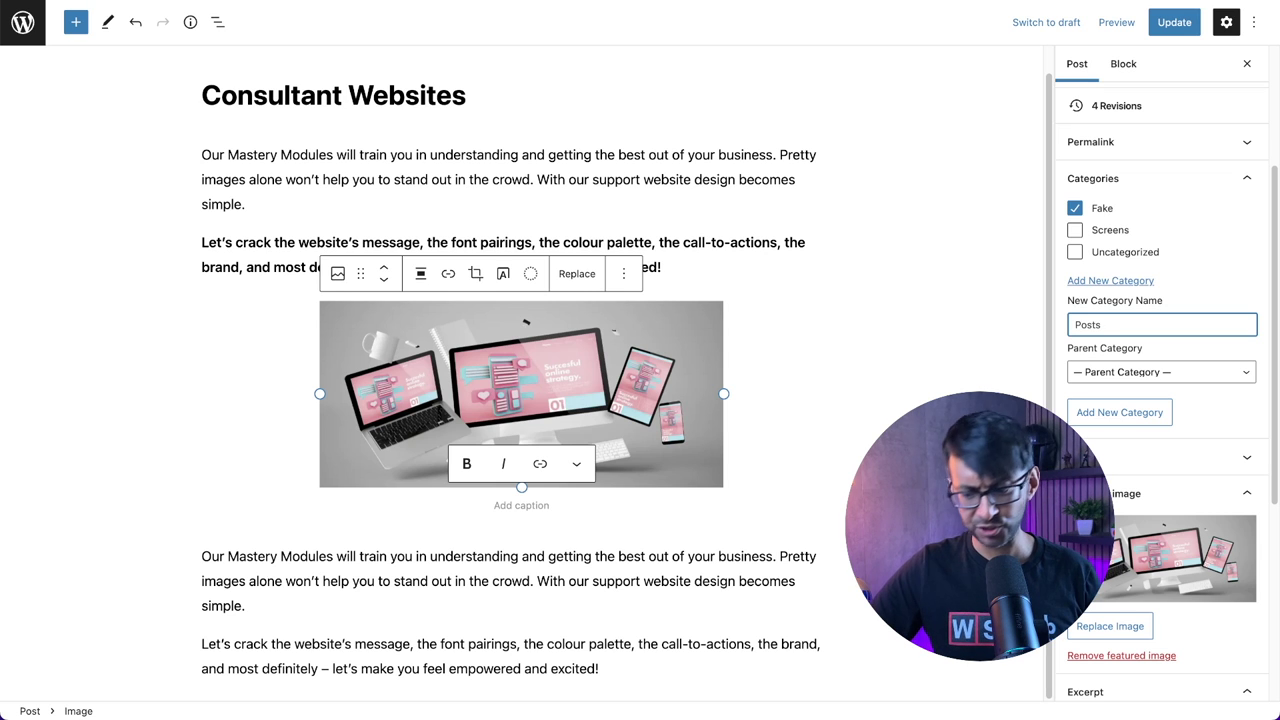
key("Return")
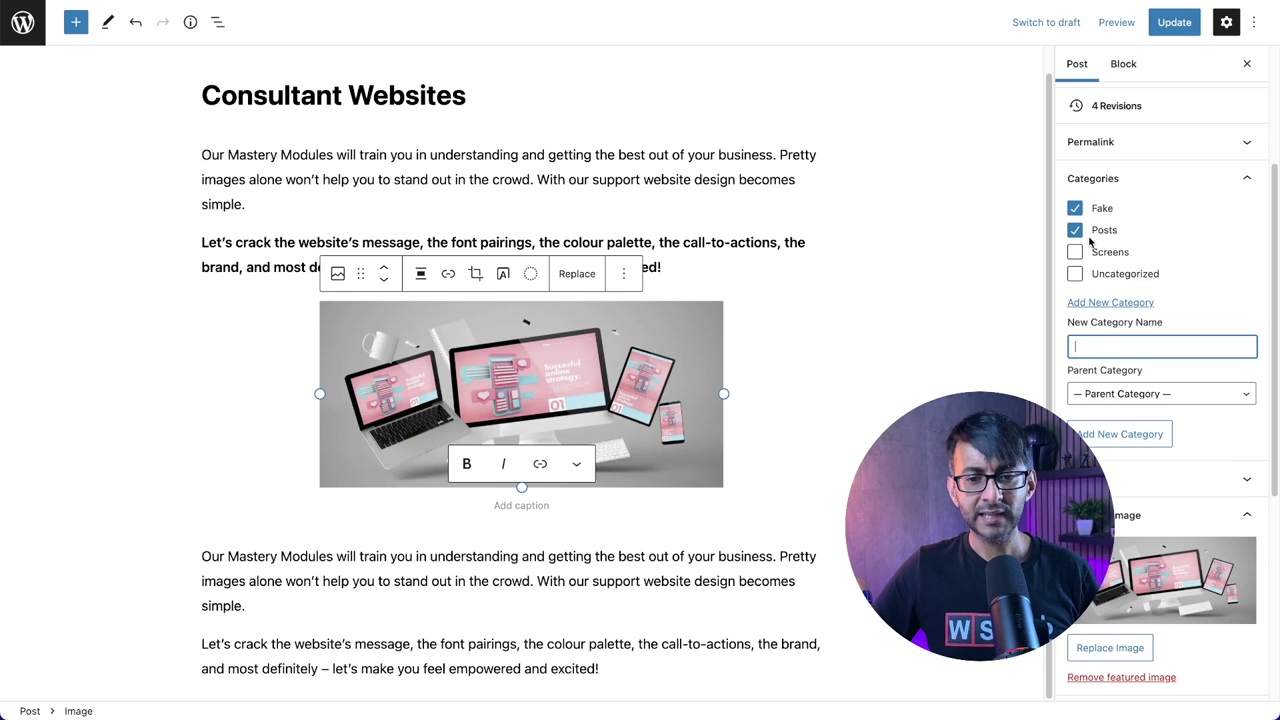
left_click(1075, 230)
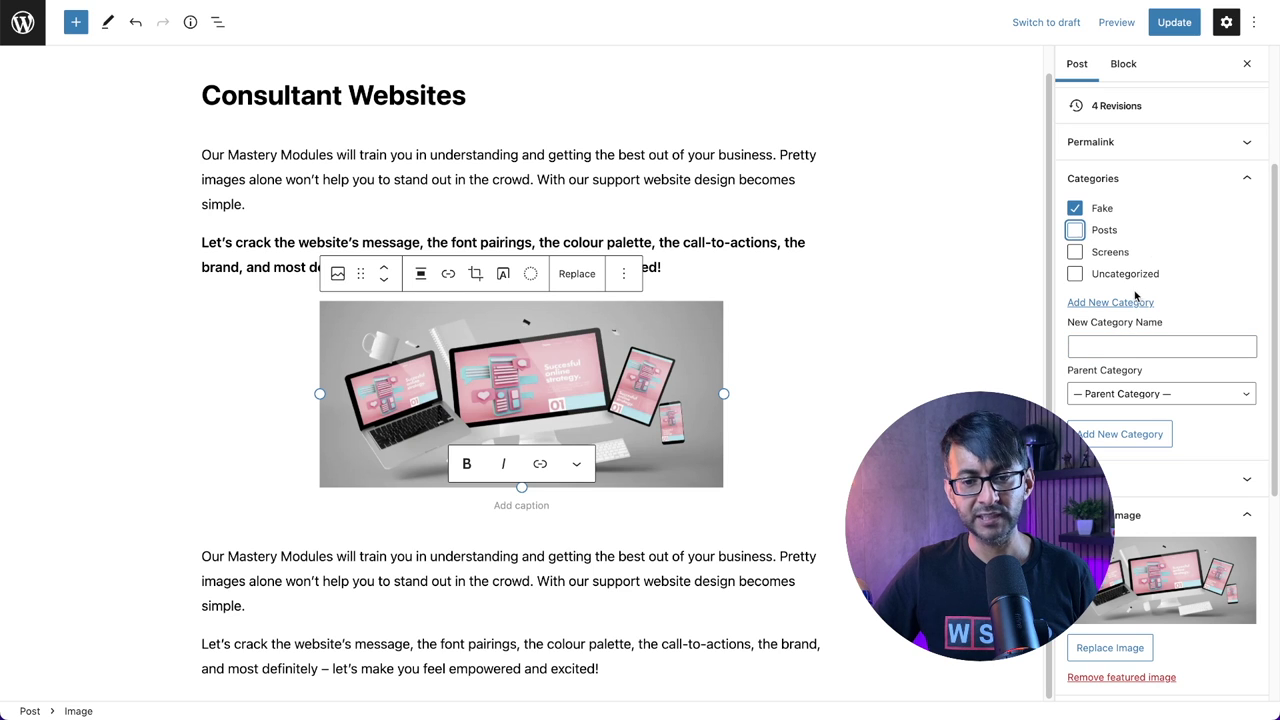
- Add a new category named Dummy under the parent category Fake, and leave it unassigned from the post
left_click(1130, 350)
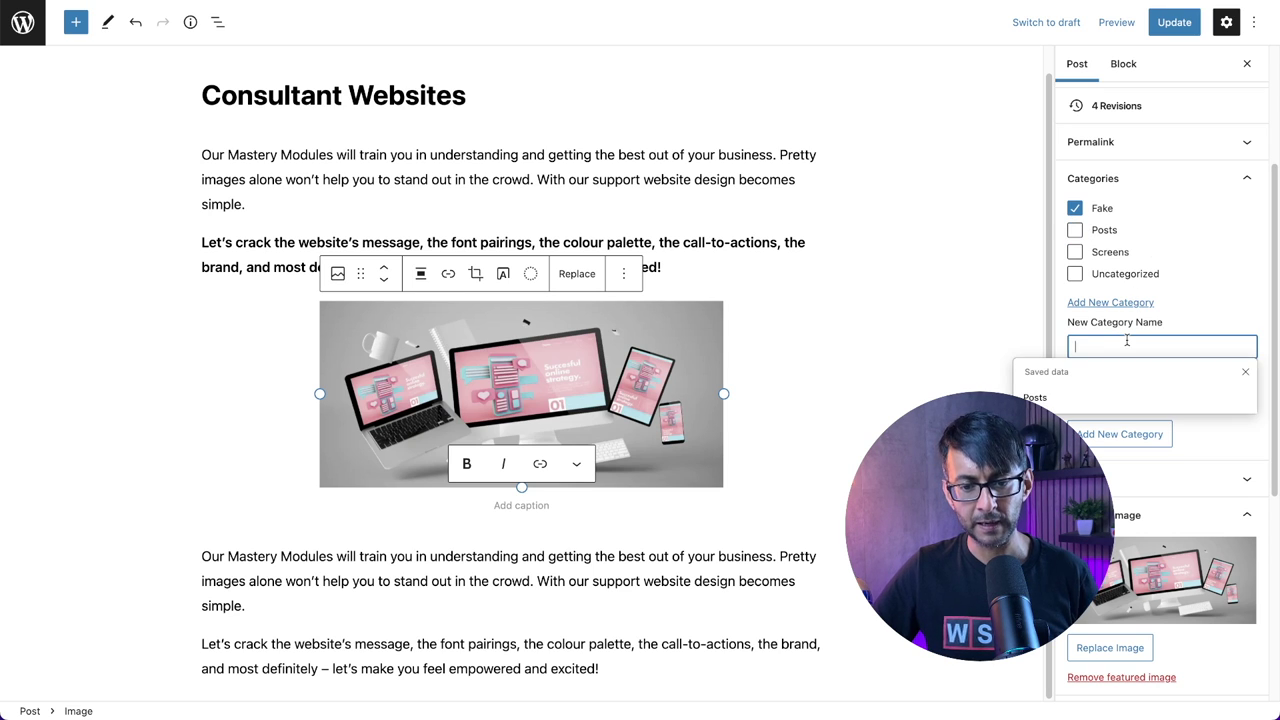
type("Dummy")
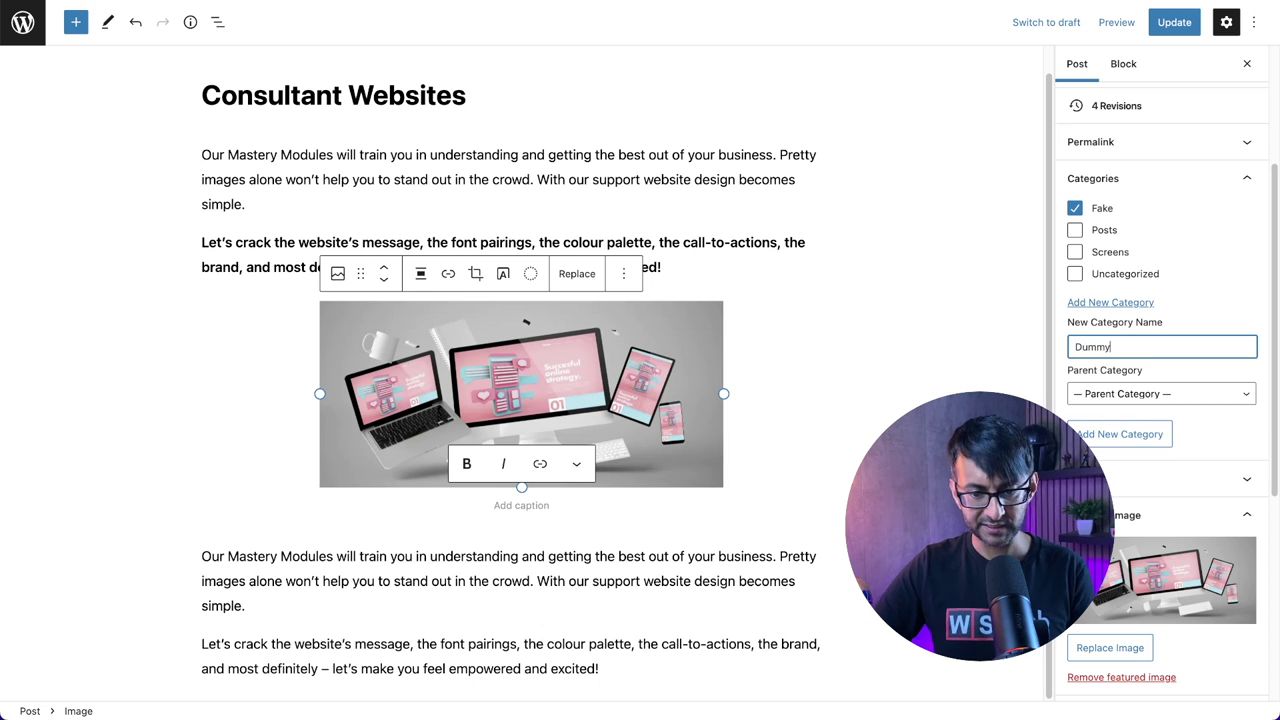
left_click(1140, 396)
left_click(1140, 410)
left_click(1127, 434)
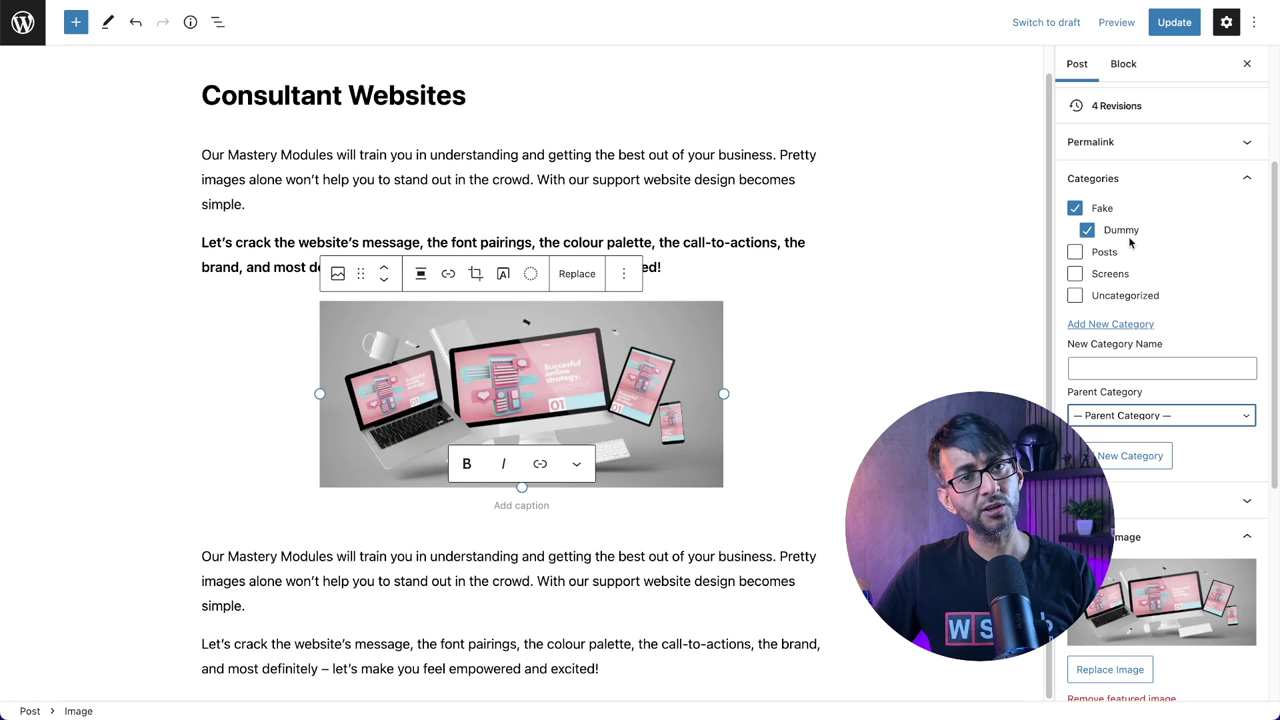
left_click(1087, 231)
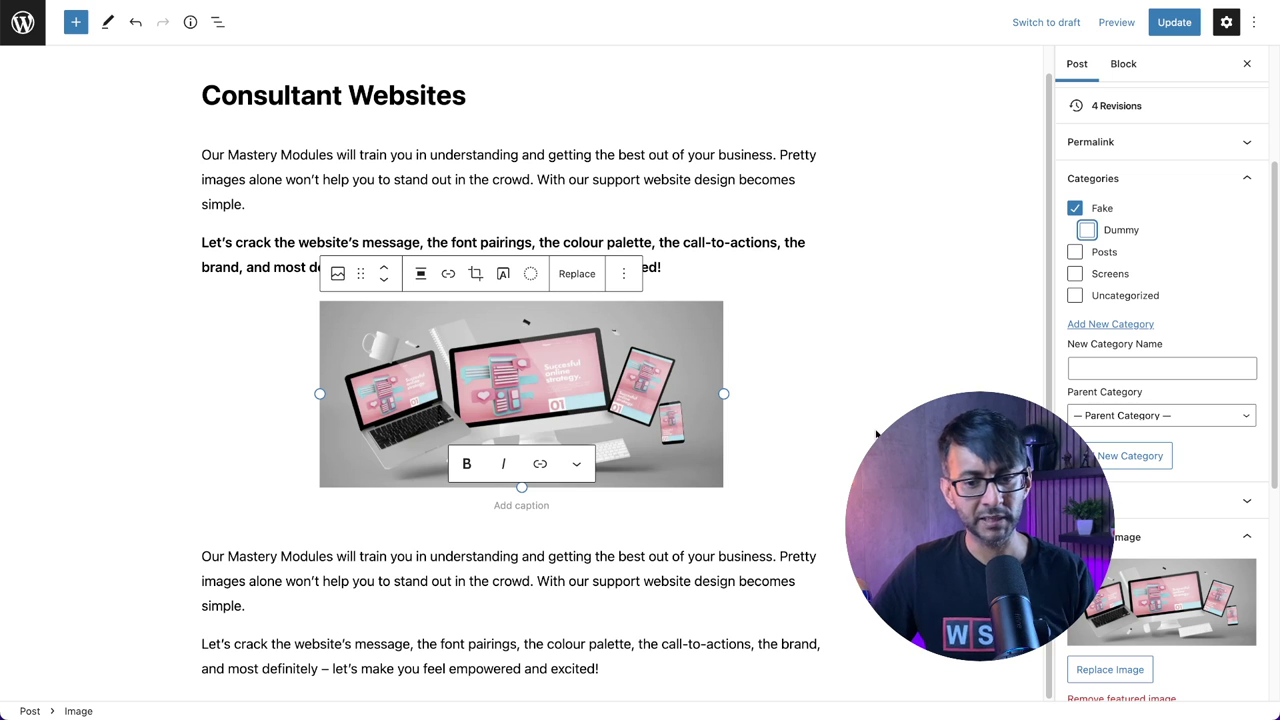
- Review the post's tags, featured image selection and excerpt settings without changing them
scroll(1154, 484, "down", 5)
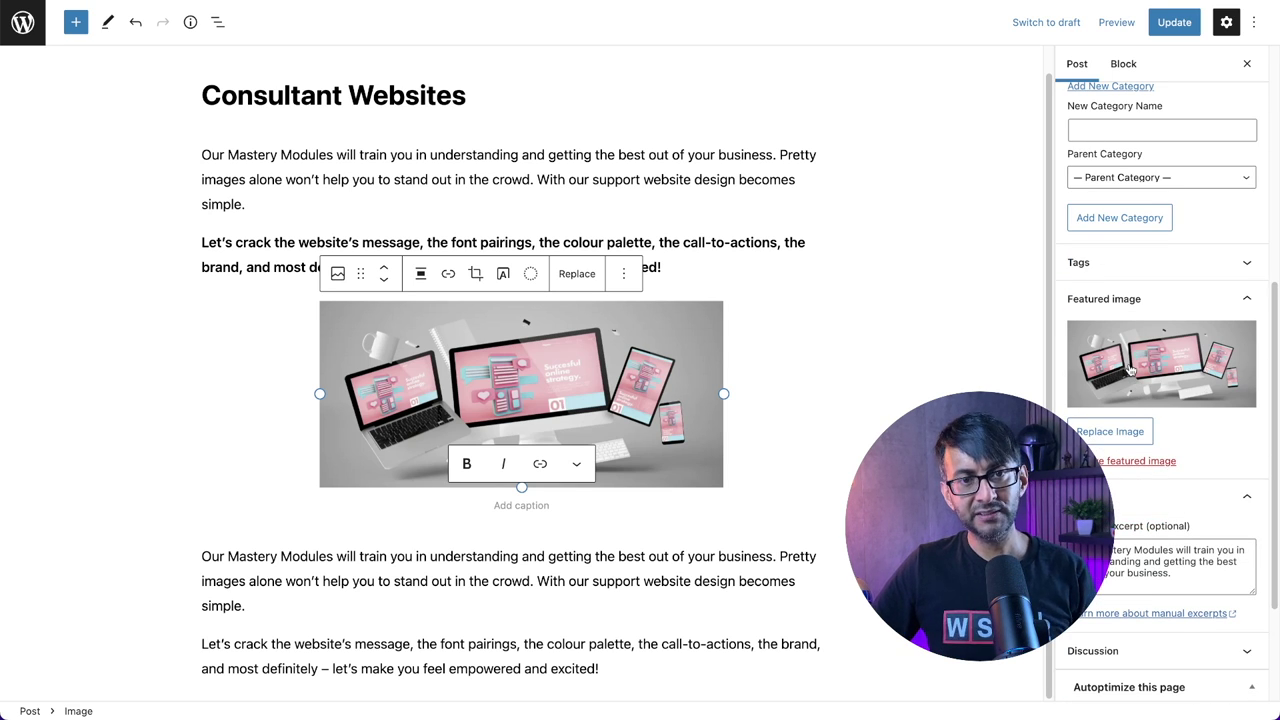
left_click(1170, 264)
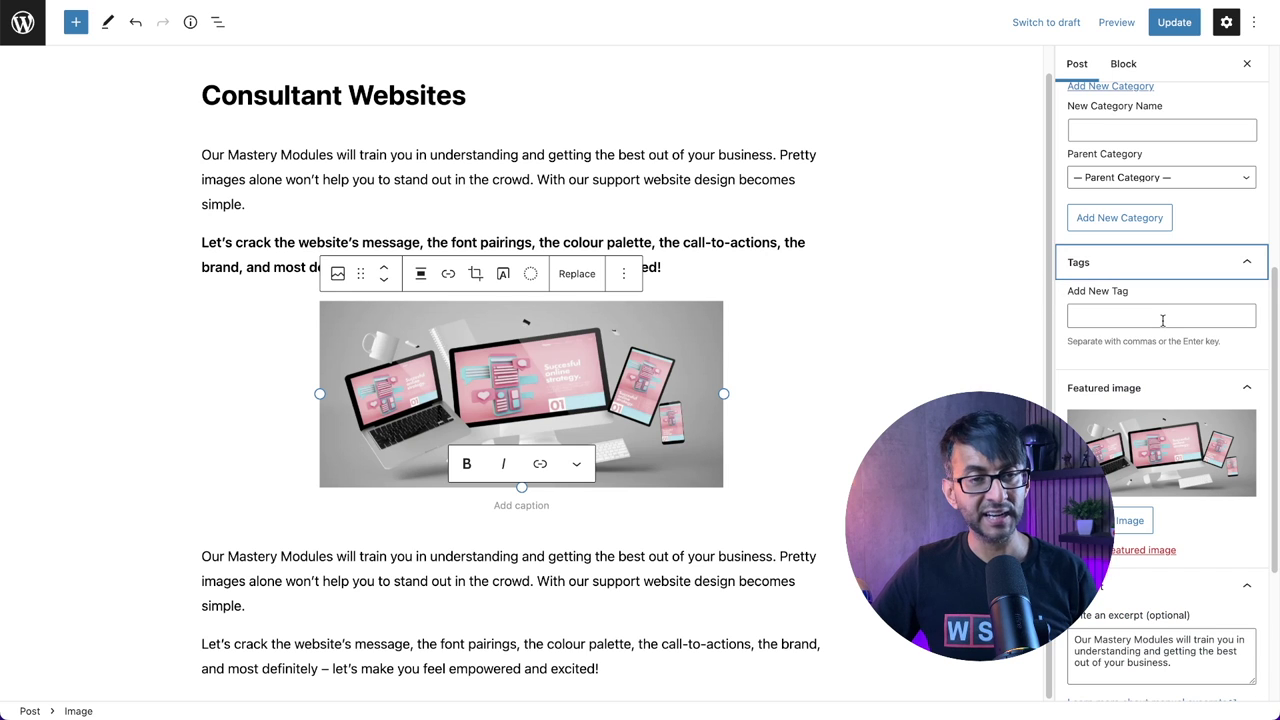
left_click(1161, 452)
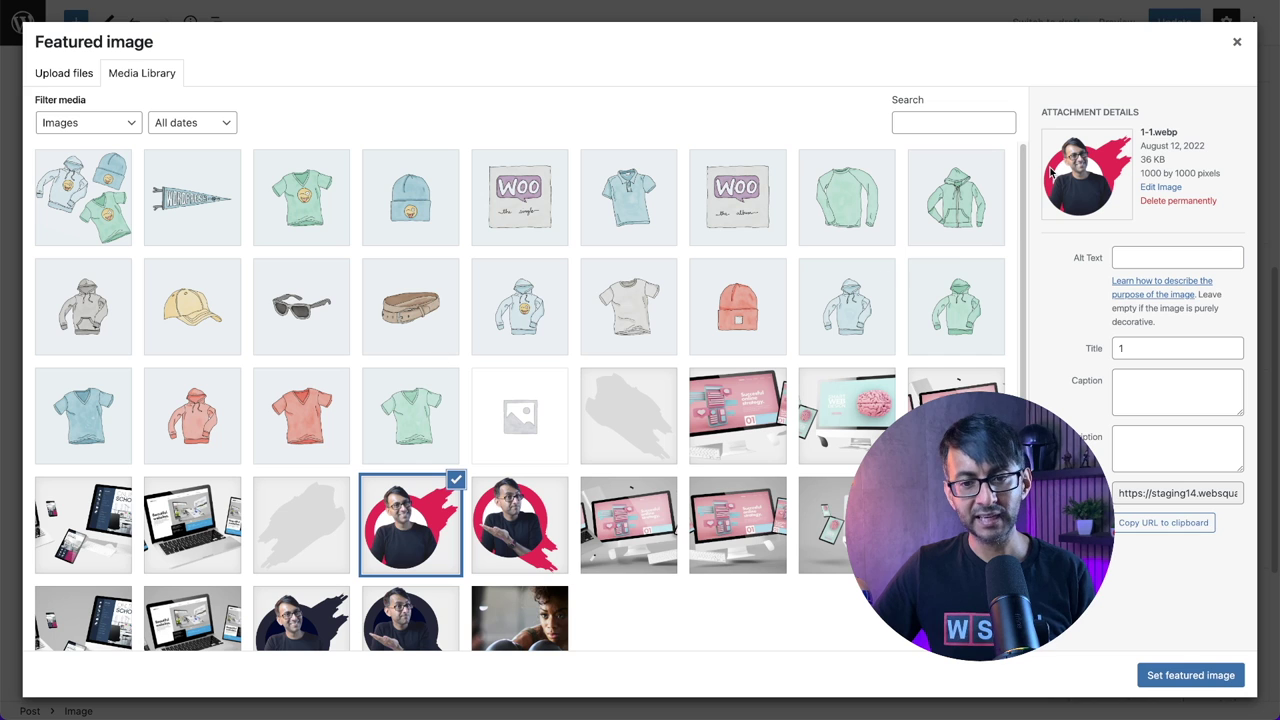
left_click(1237, 43)
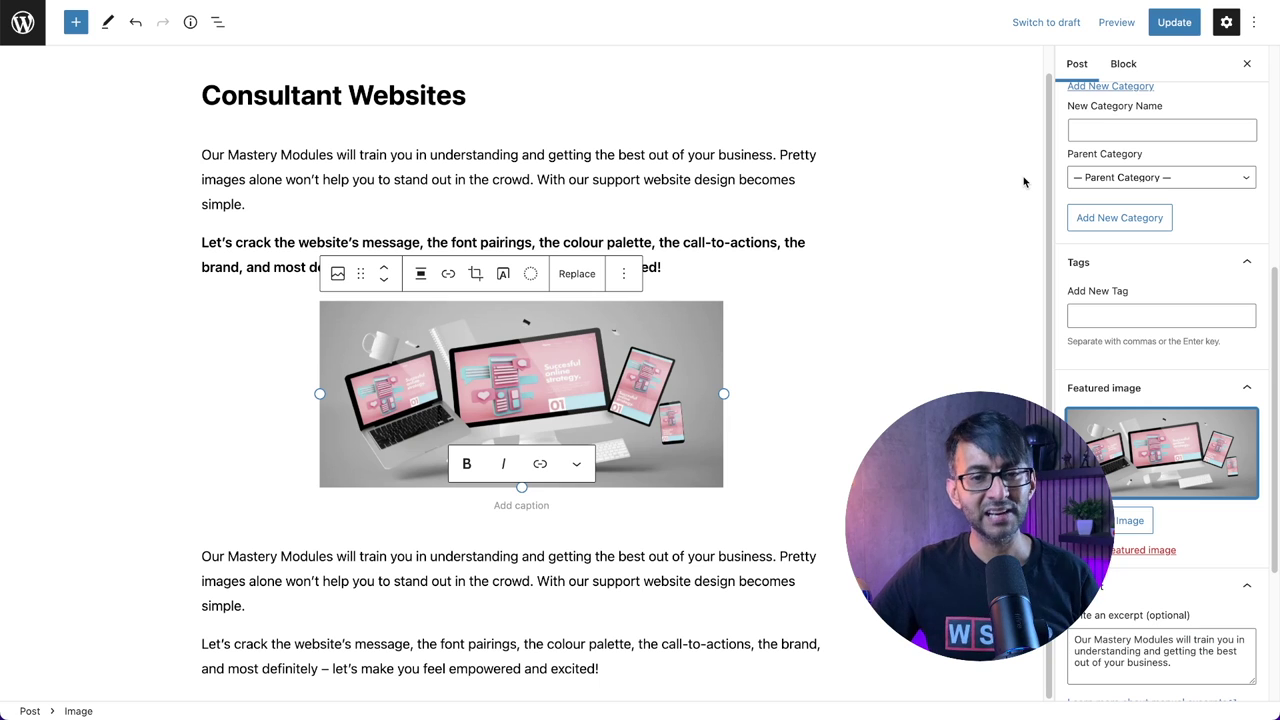
scroll(1181, 427, "down", 5)
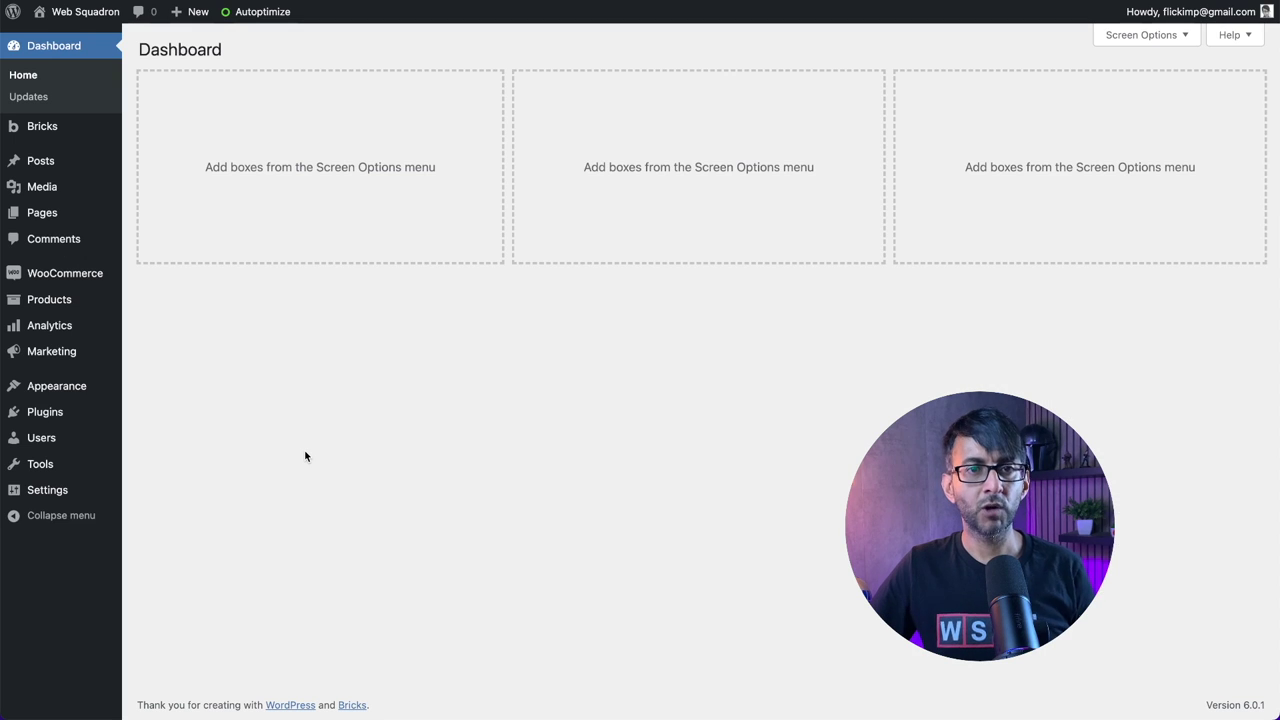
- Move the existing Single Post Template to the trash in the Bricks templates list
mouse_move(46, 122)
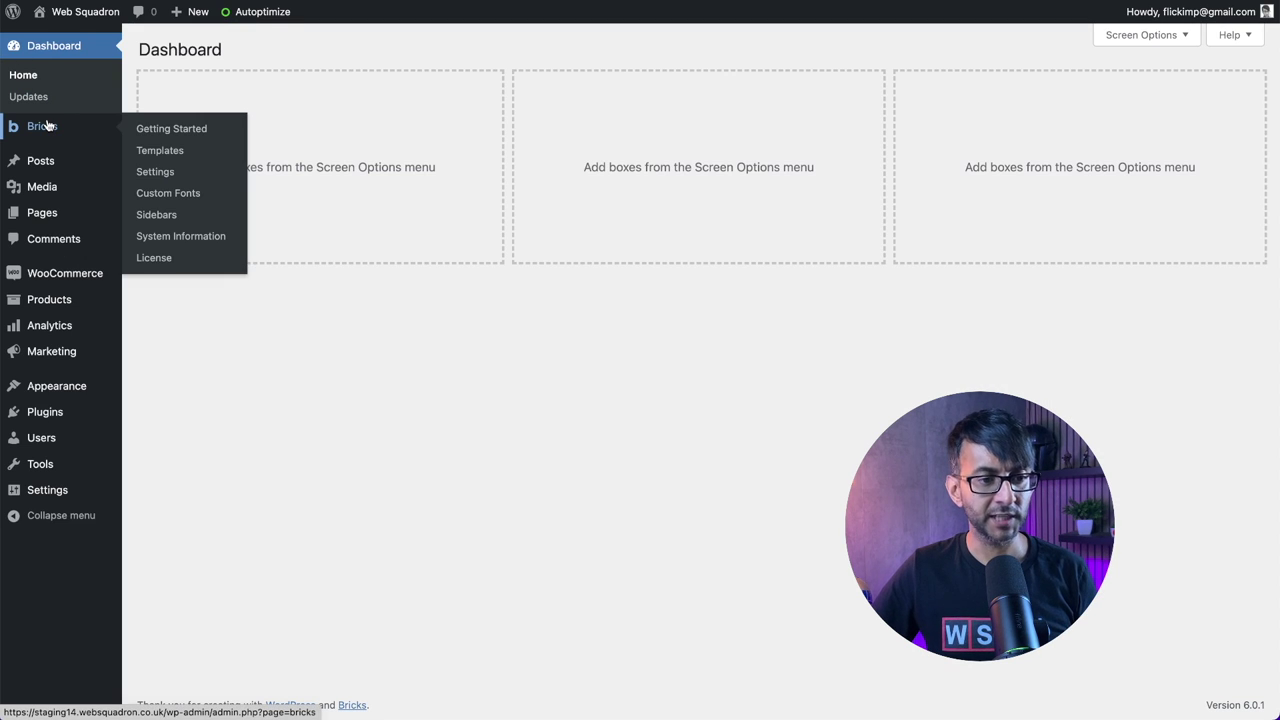
left_click(163, 152)
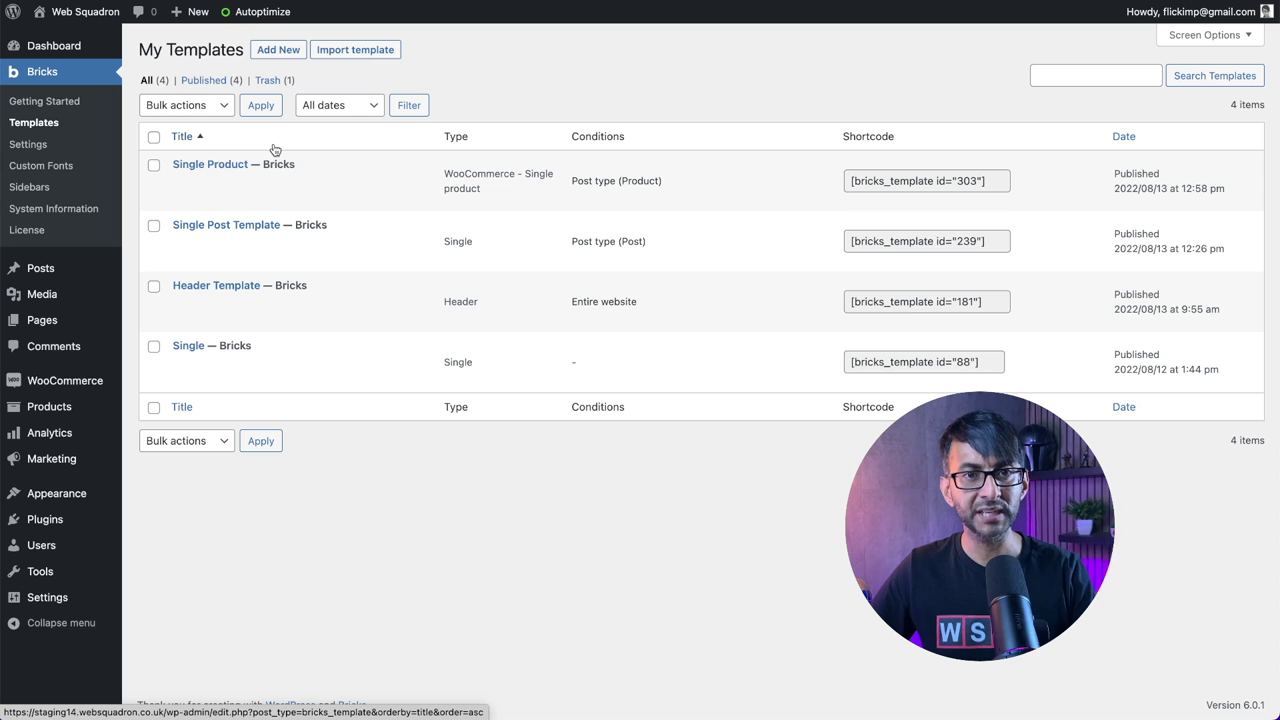
left_click(266, 243)
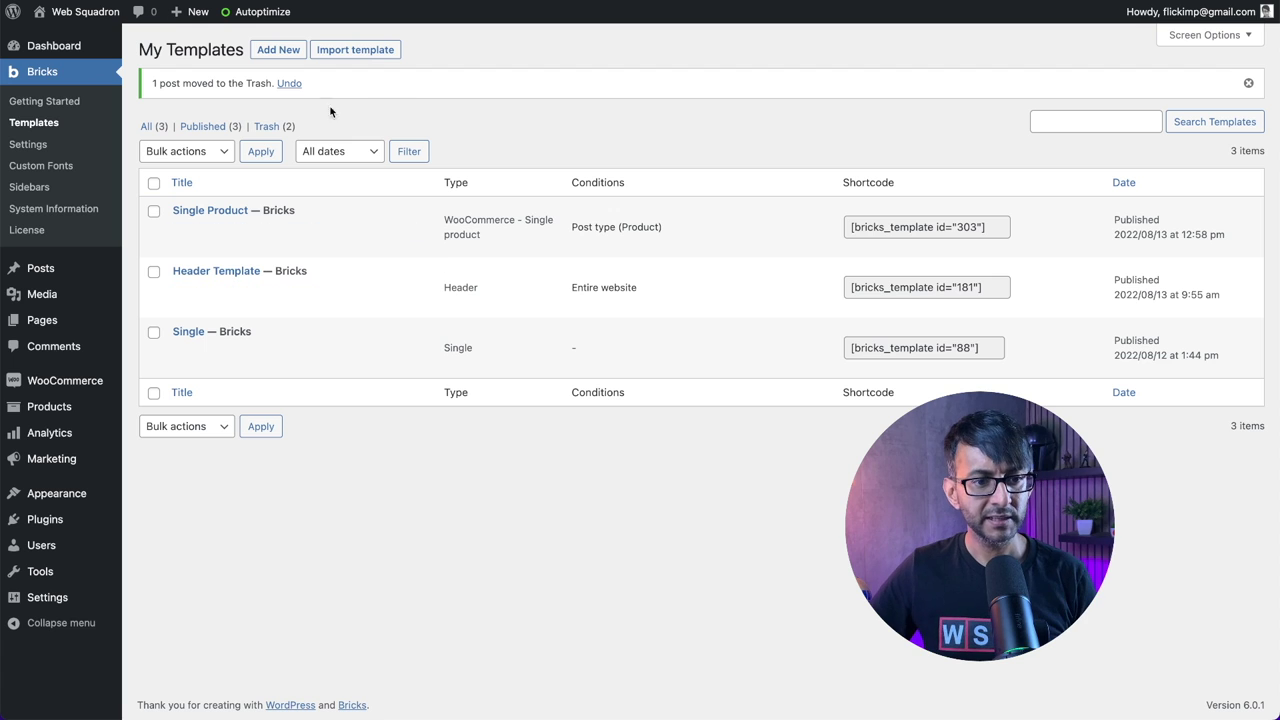
- Create a new Bricks template titled Single Post Template with the template type Single
left_click(280, 50)
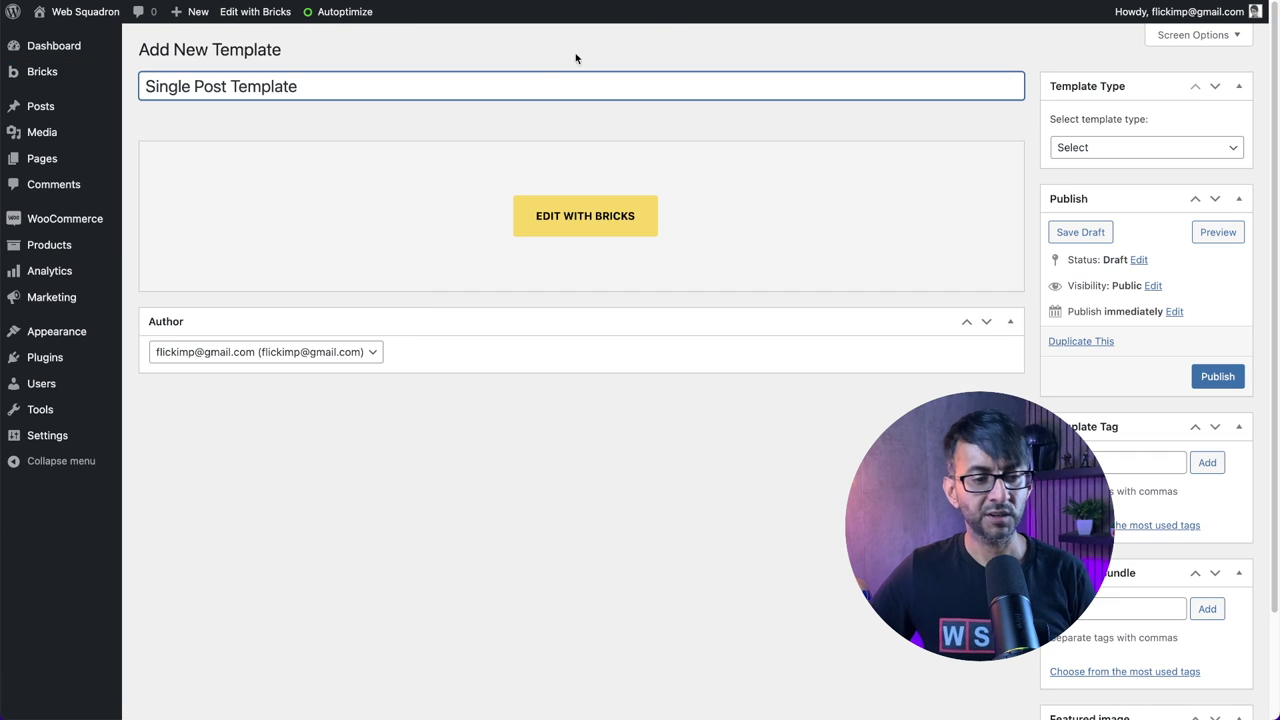
left_click(1121, 148)
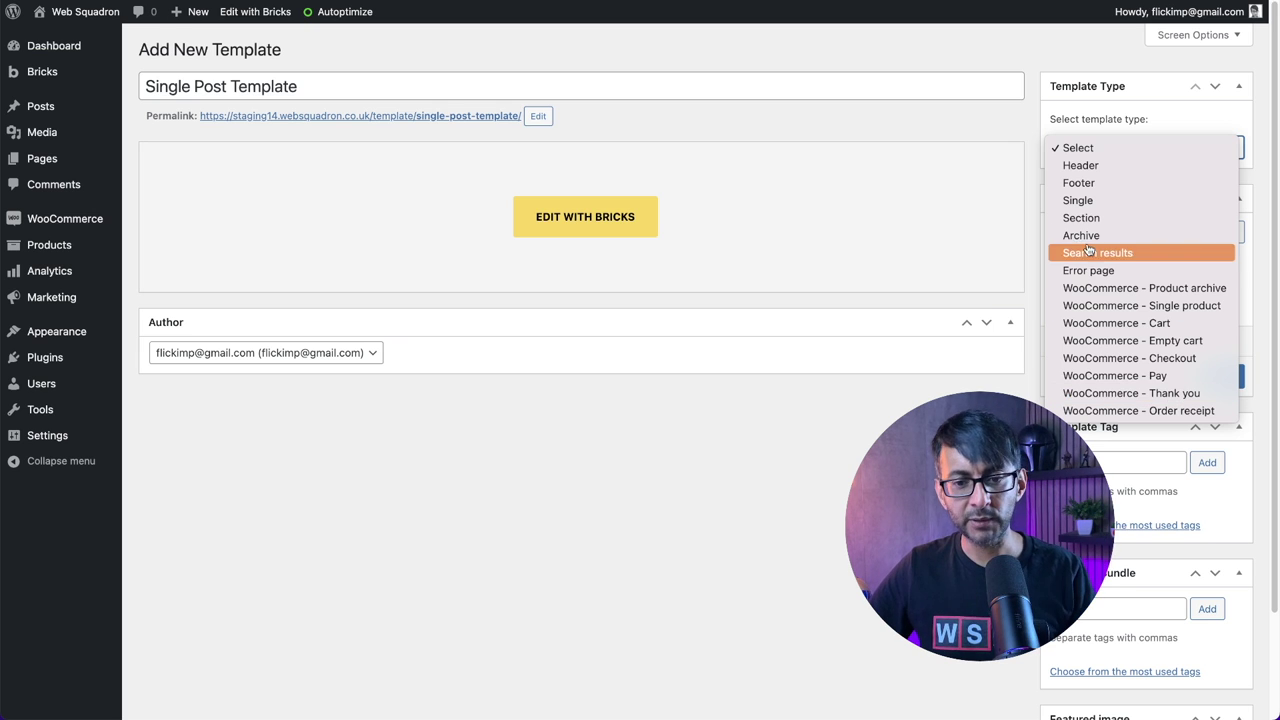
left_click(1103, 203)
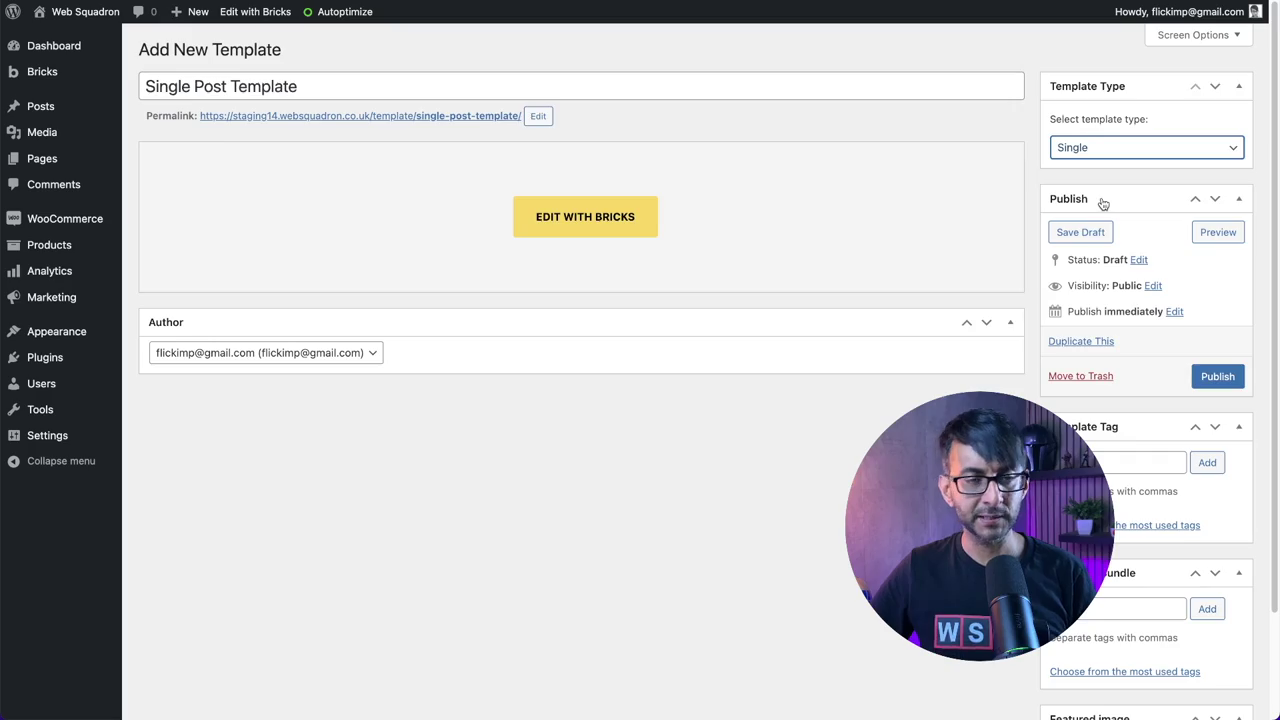
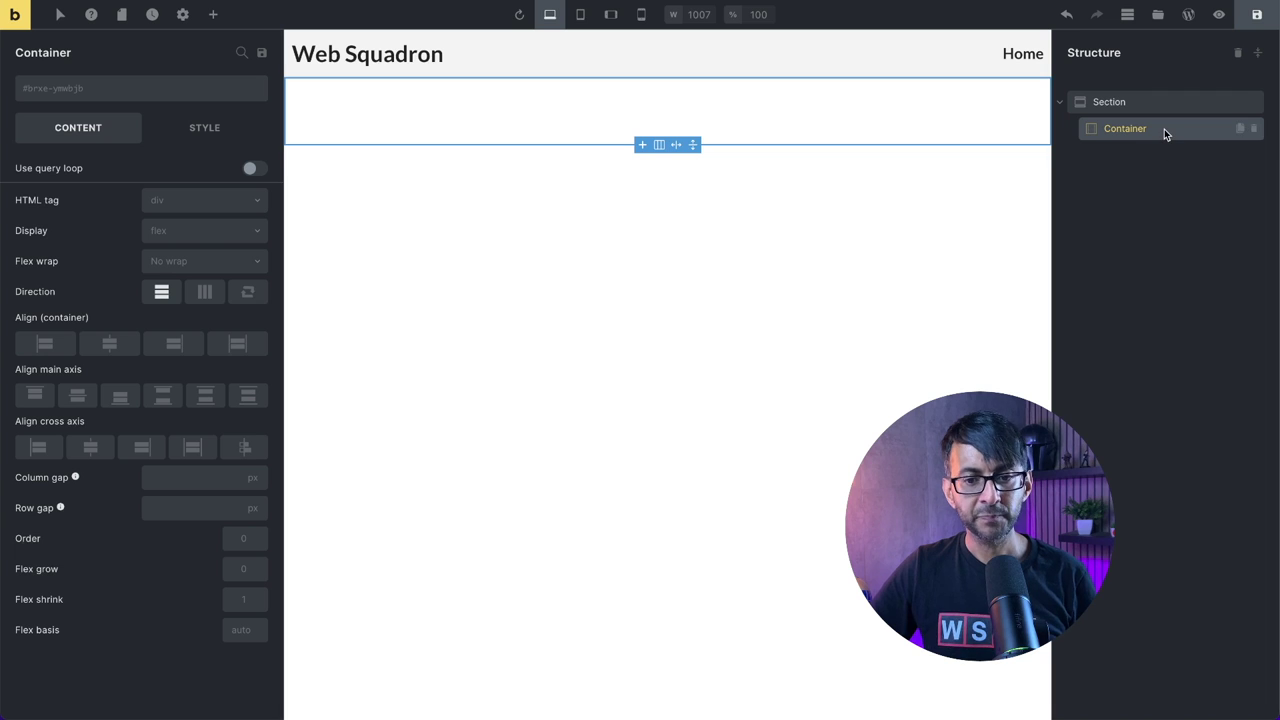
- Set the container's background image to the dynamic Featured image at Full size
left_click(206, 138)
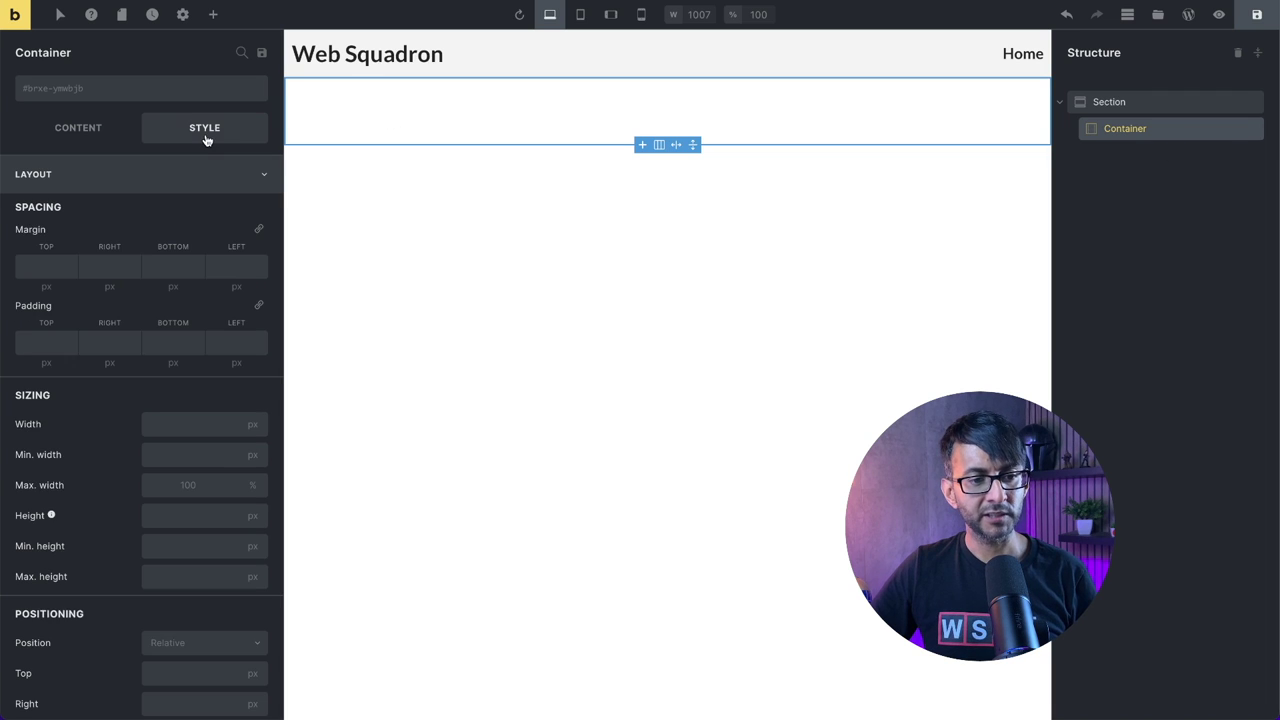
left_click(248, 174)
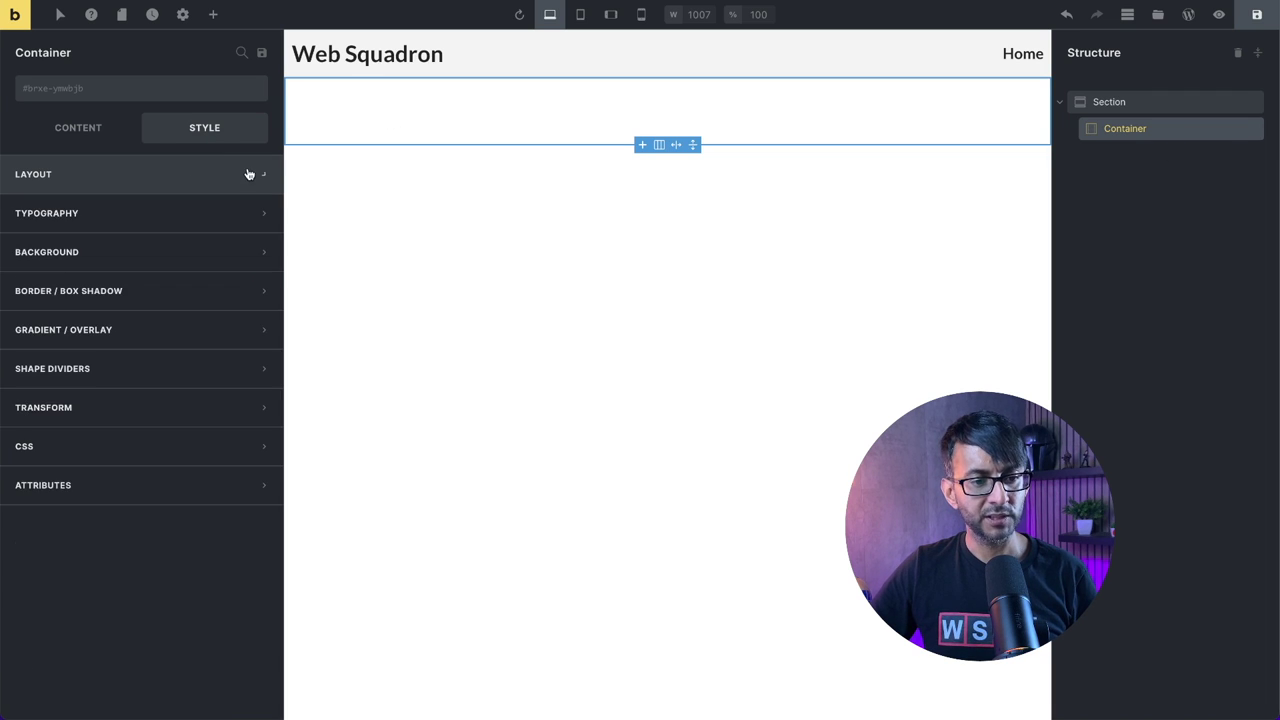
left_click(137, 250)
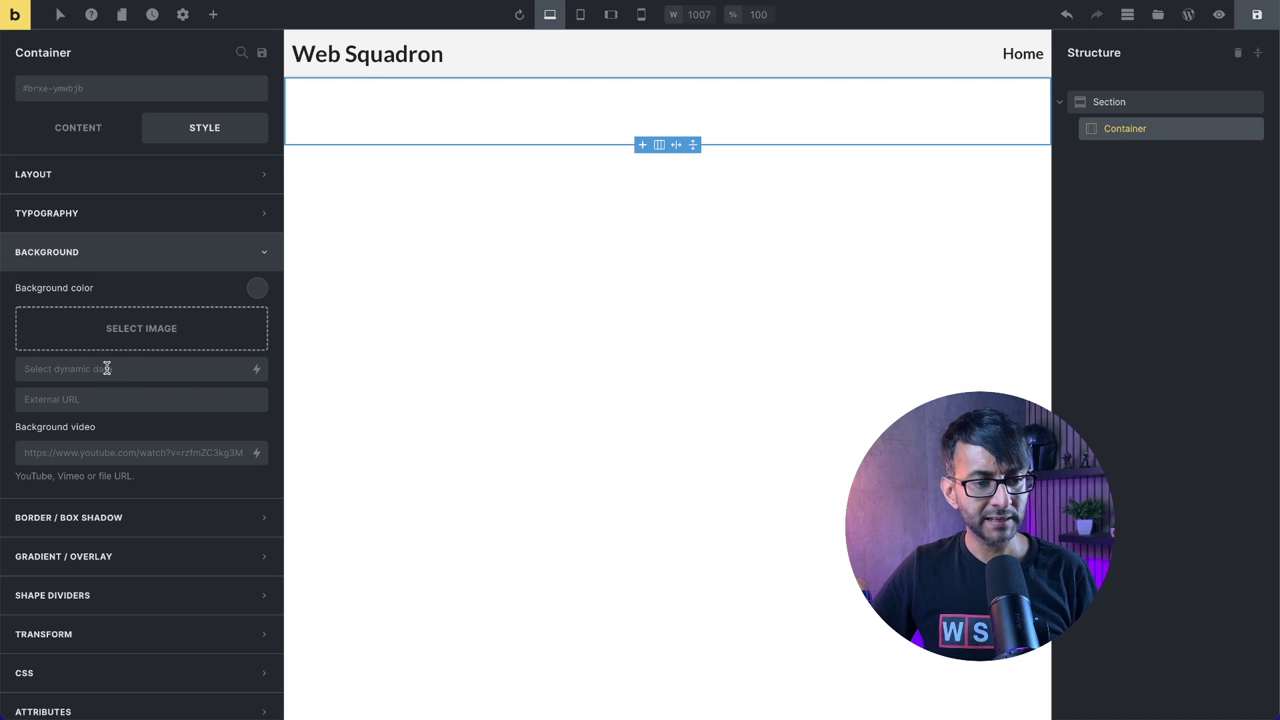
left_click(258, 371)
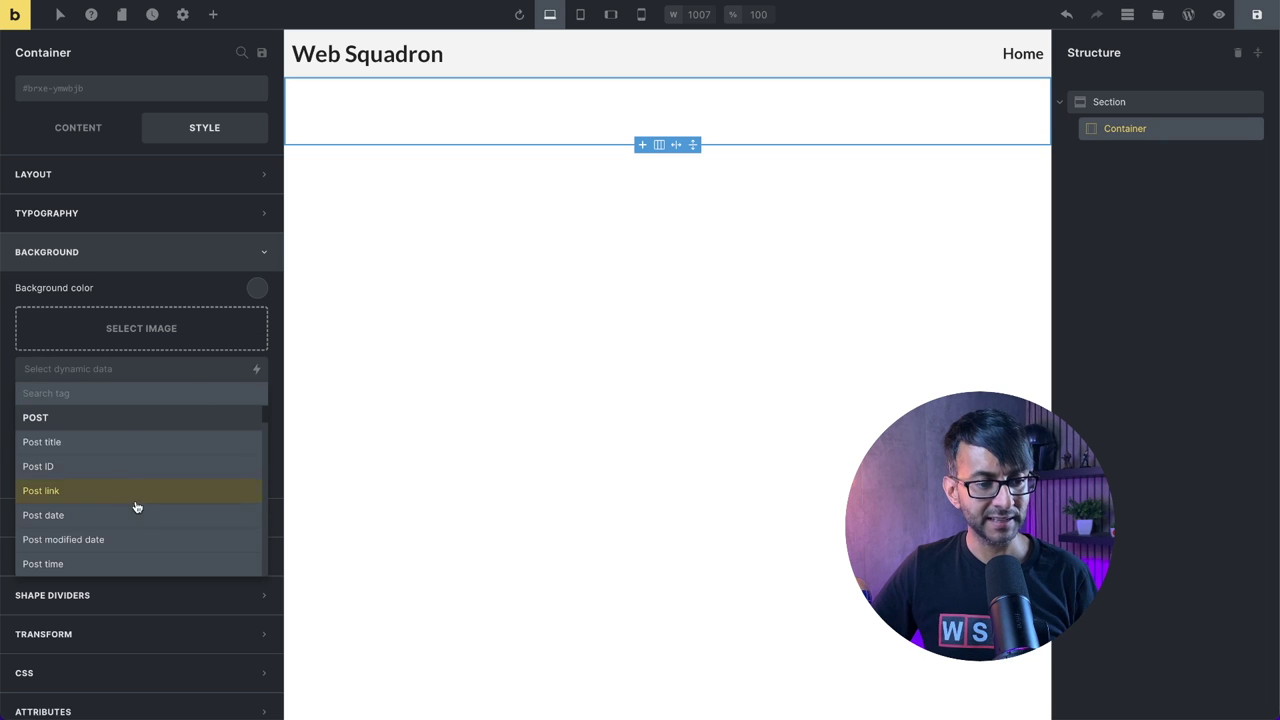
scroll(133, 505, "down", 5)
scroll(97, 531, "down", 5)
scroll(99, 532, "up", 5)
scroll(99, 532, "down", 2)
type("fe")
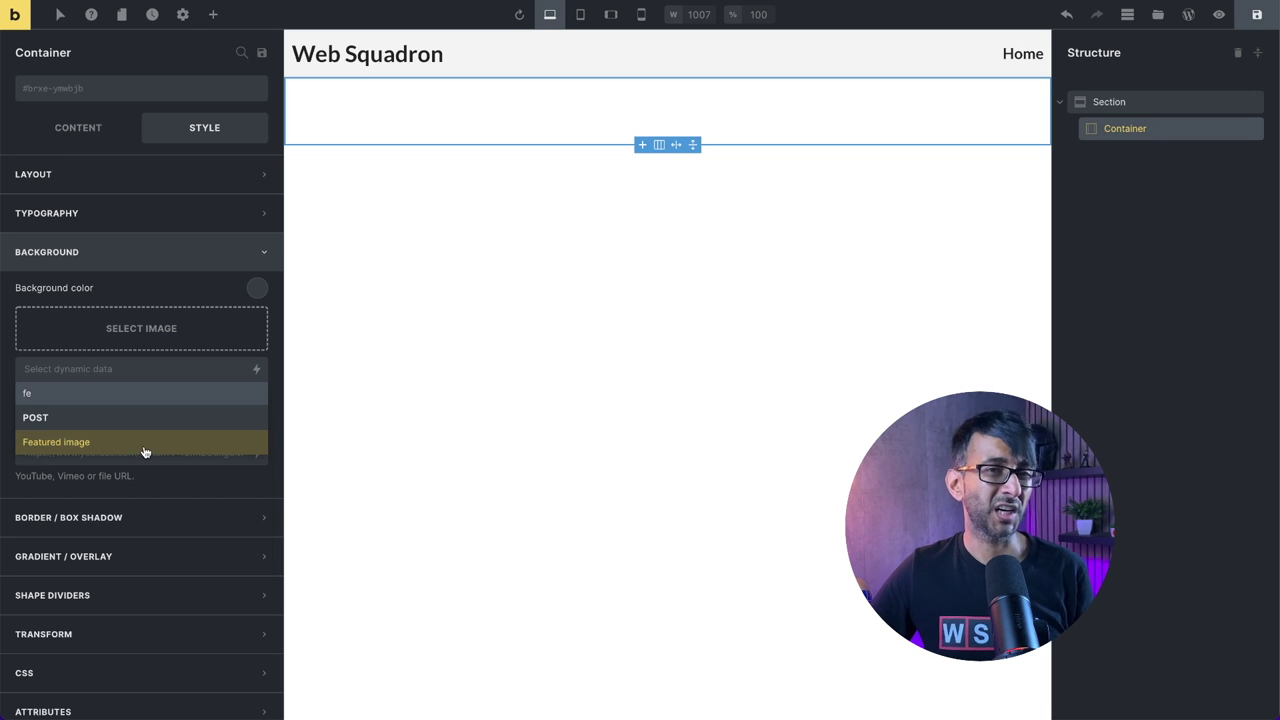
left_click(144, 451)
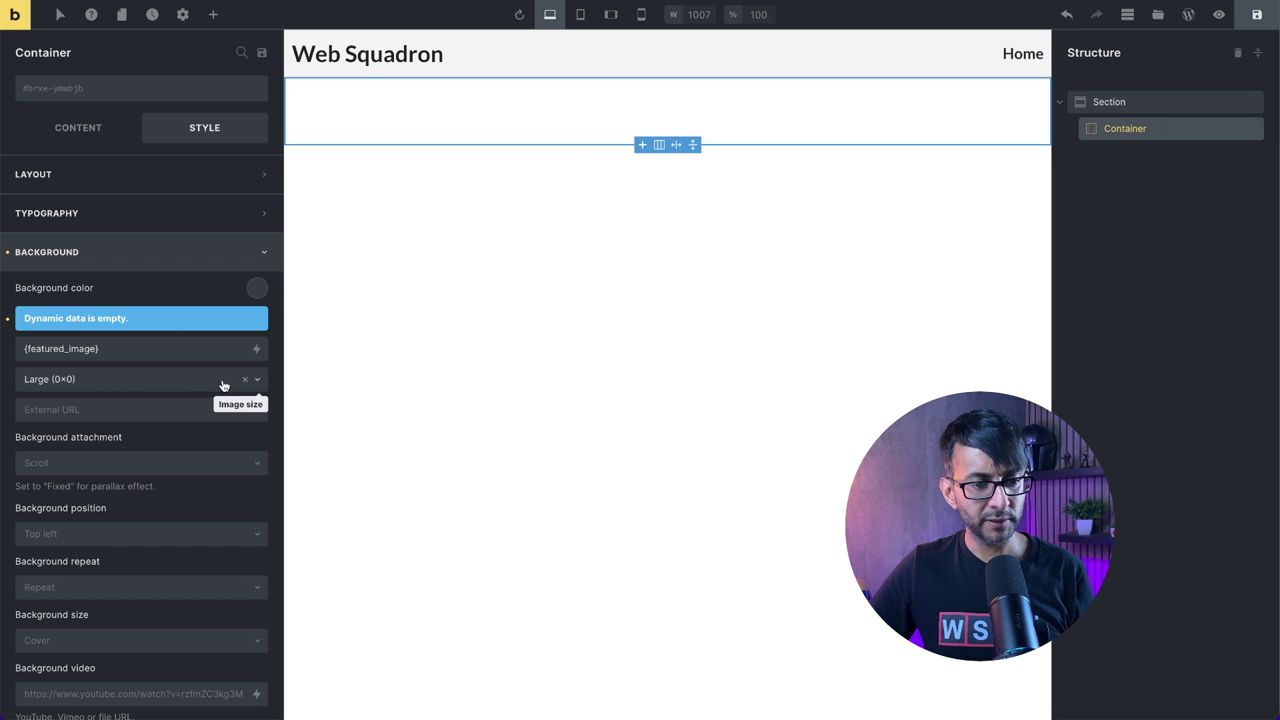
left_click(254, 380)
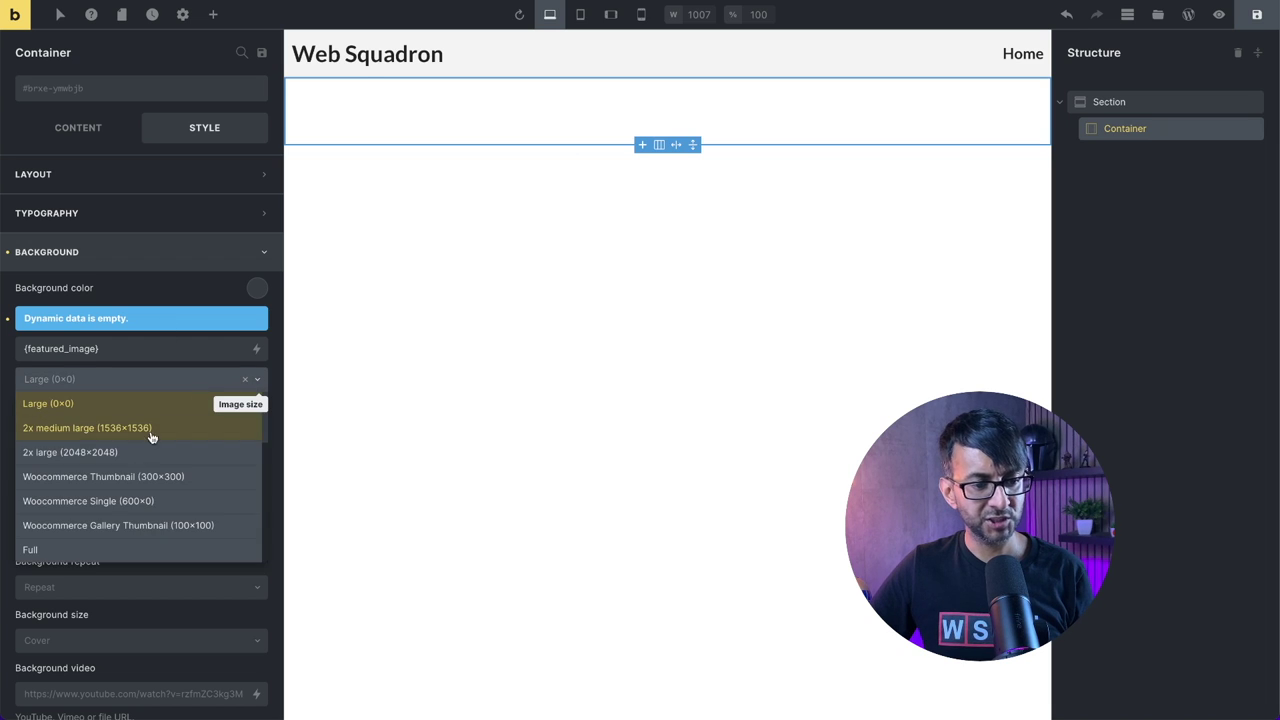
left_click(108, 549)
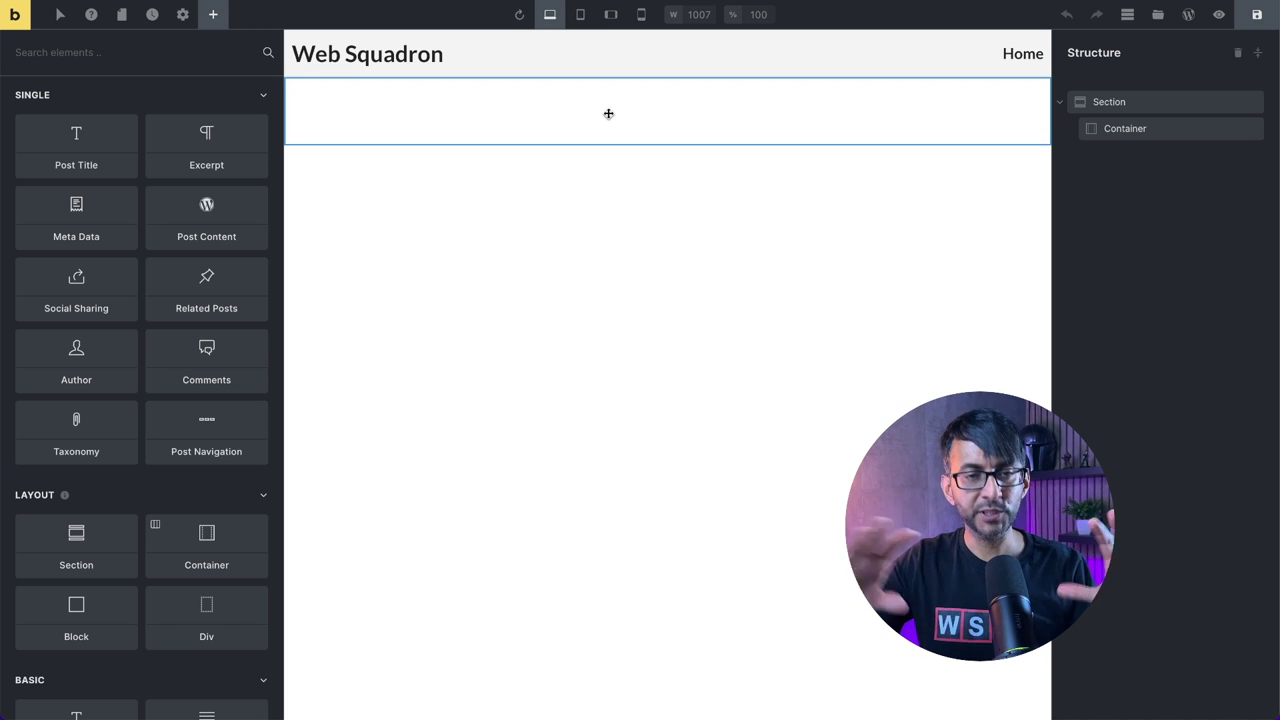
- Populate the template canvas with the single post "Web Squadron (Post)" using the Single post/page content type and apply the preview
left_click(183, 16)
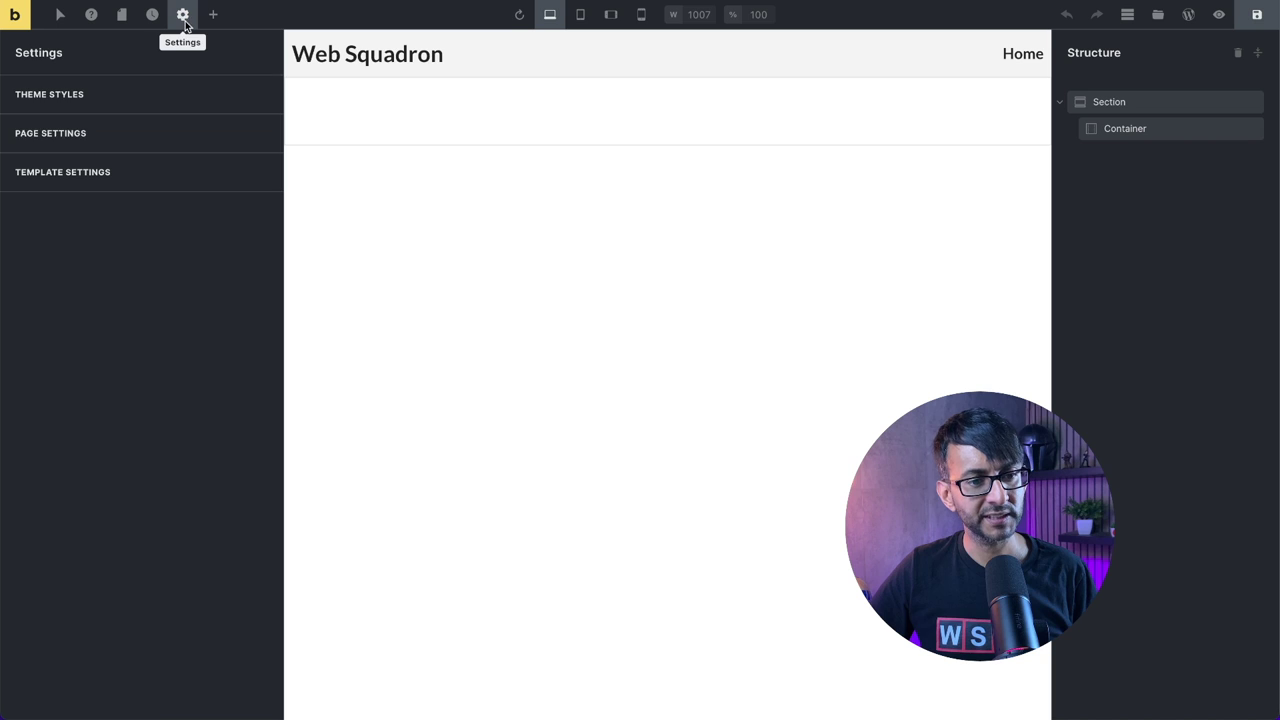
left_click(184, 176)
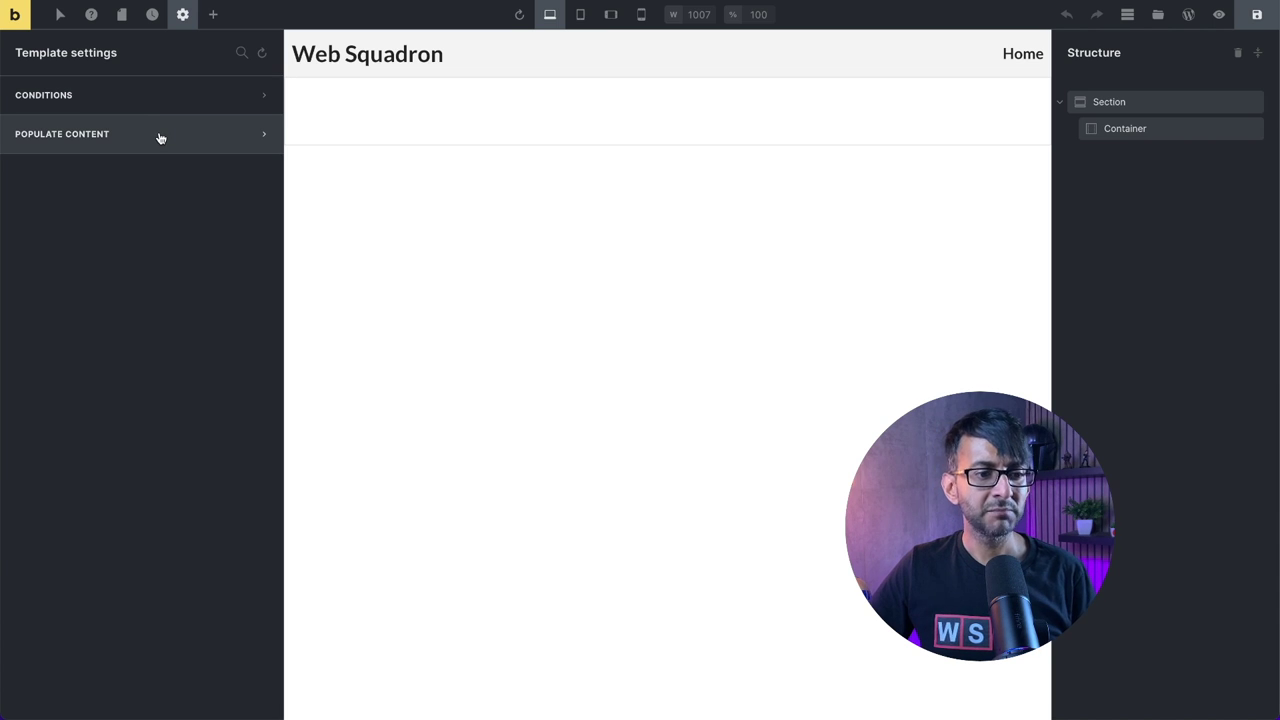
left_click(160, 138)
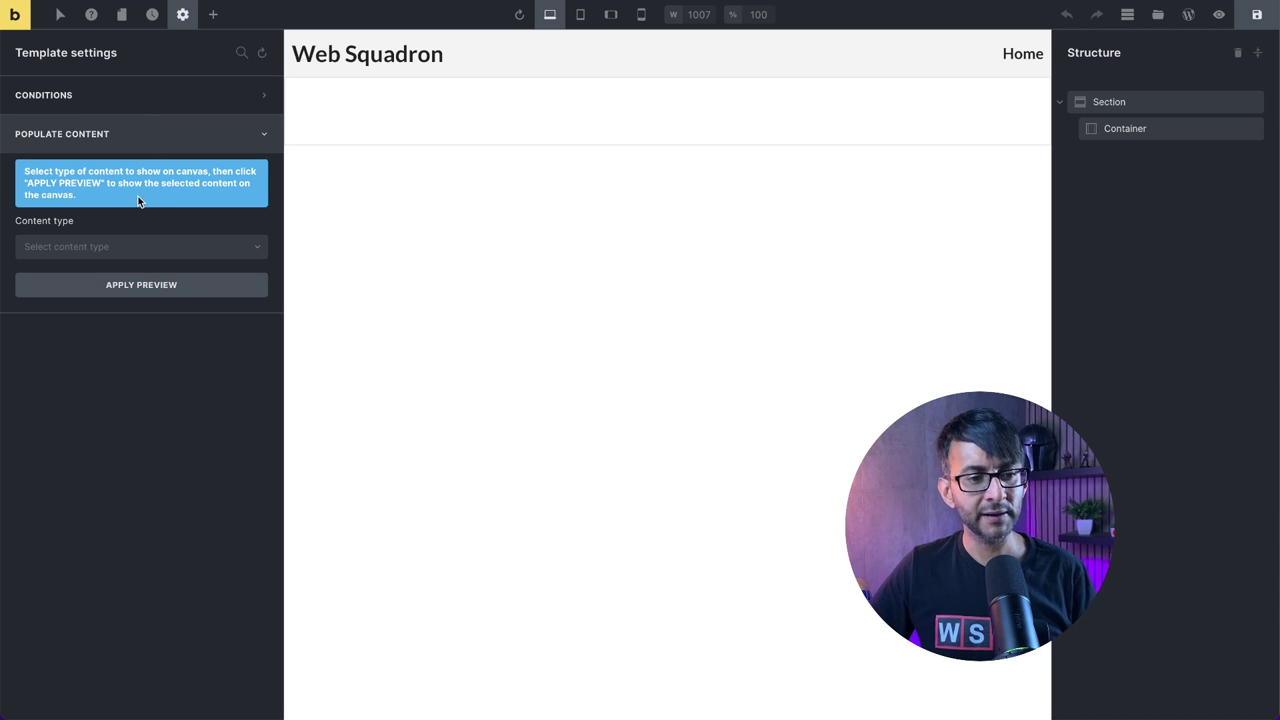
left_click(167, 256)
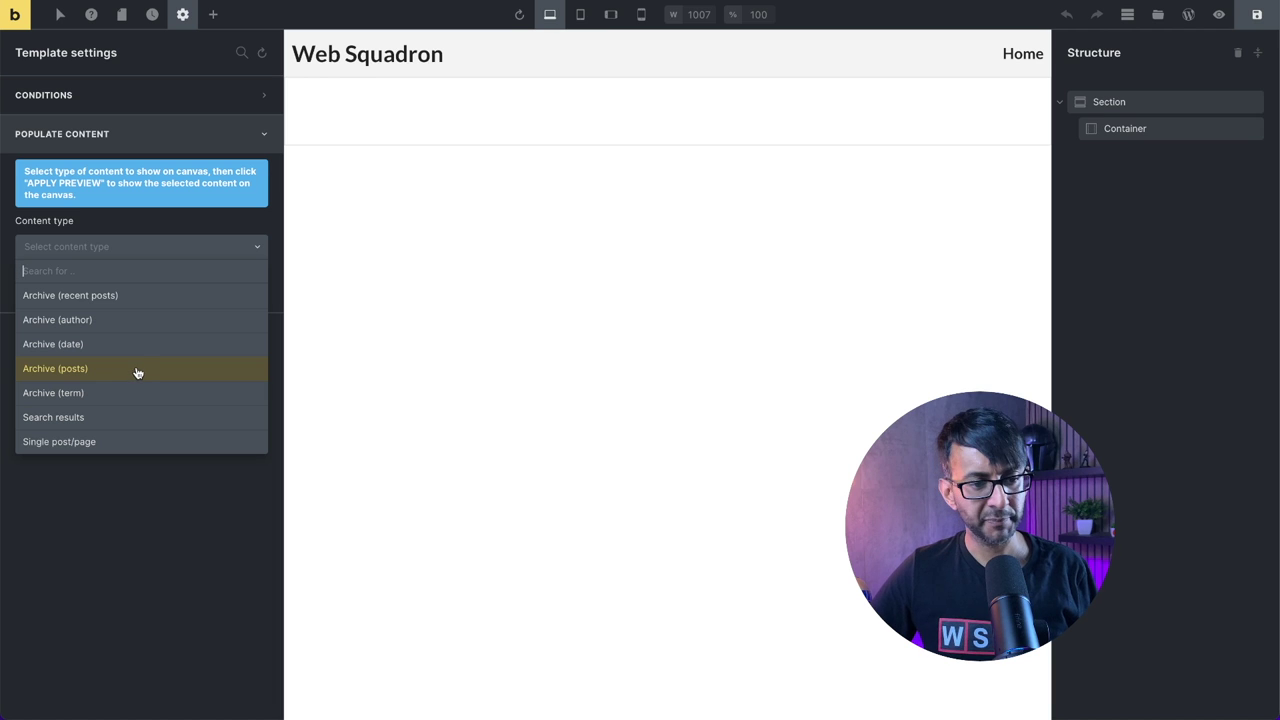
left_click(150, 451)
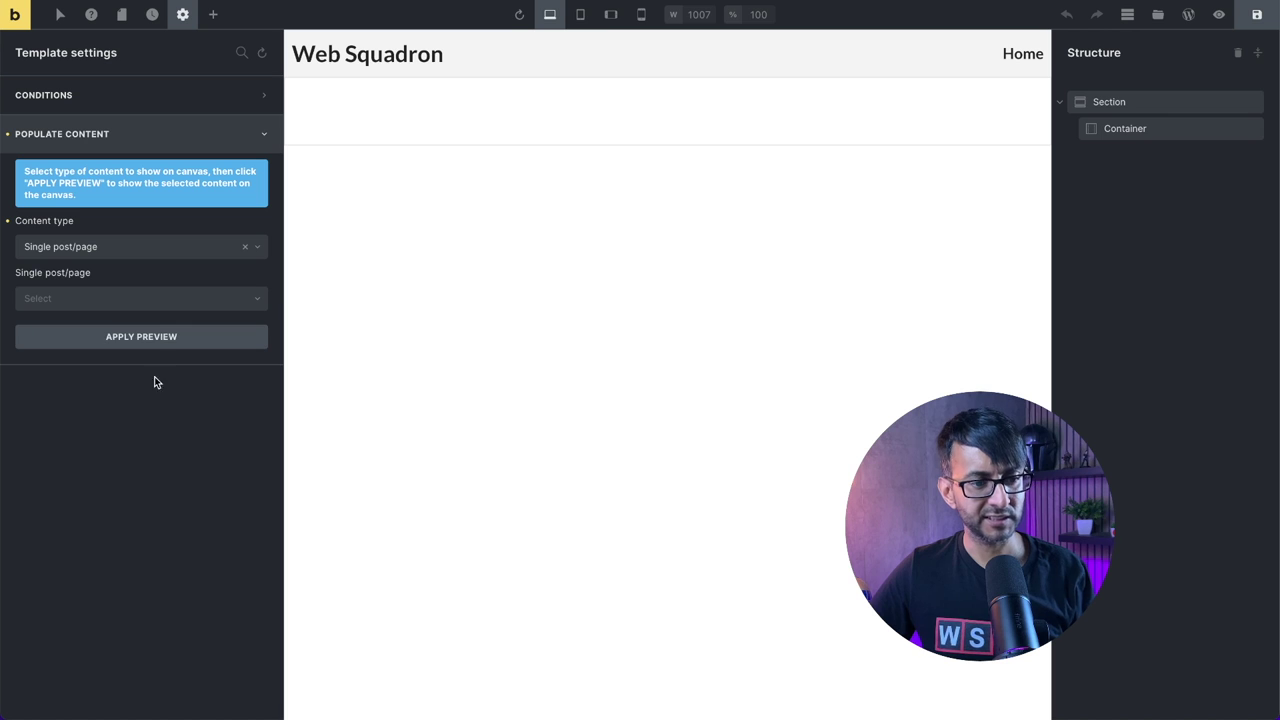
left_click(254, 303)
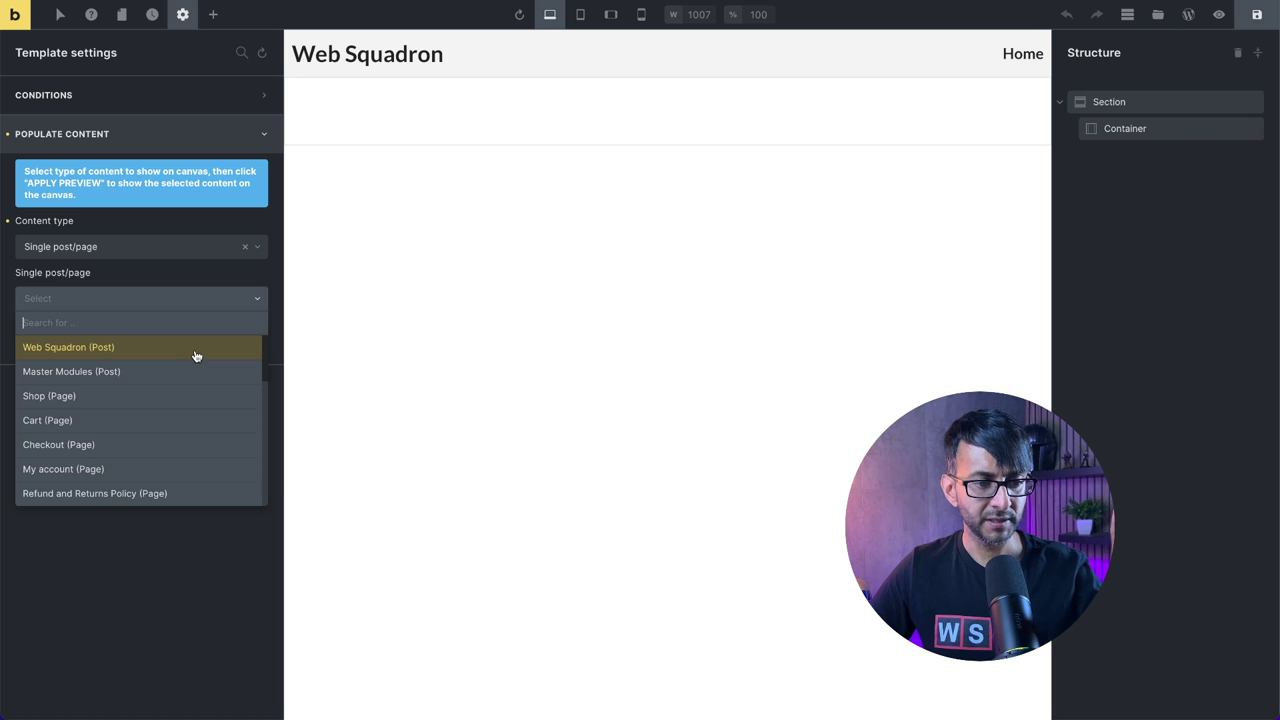
left_click(148, 372)
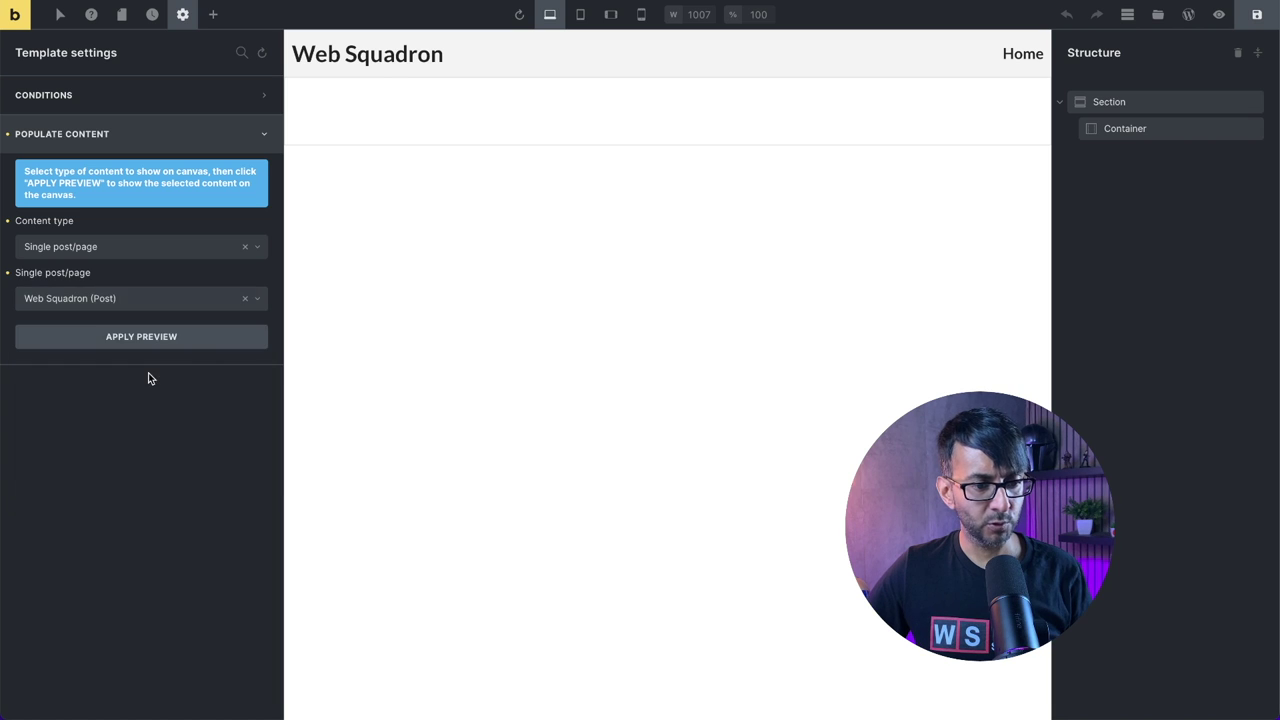
left_click(190, 339)
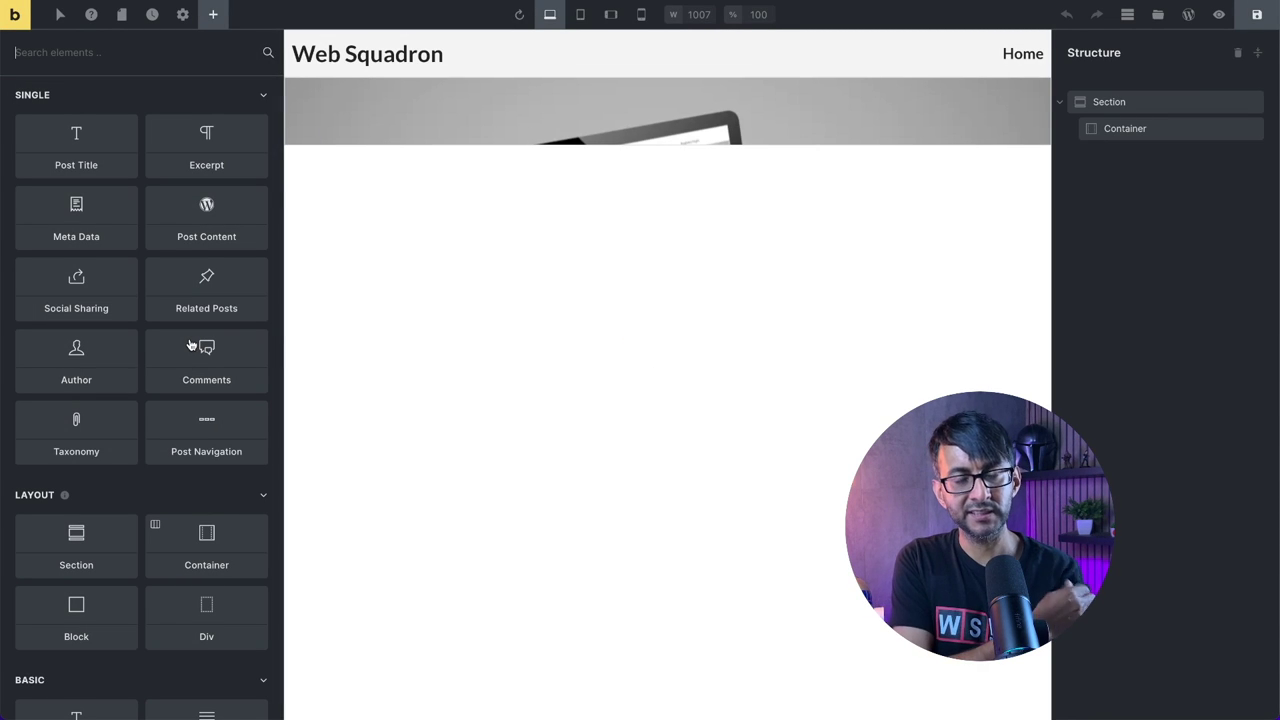
- Set the featured image container's height to 30 vh
left_click(1174, 136)
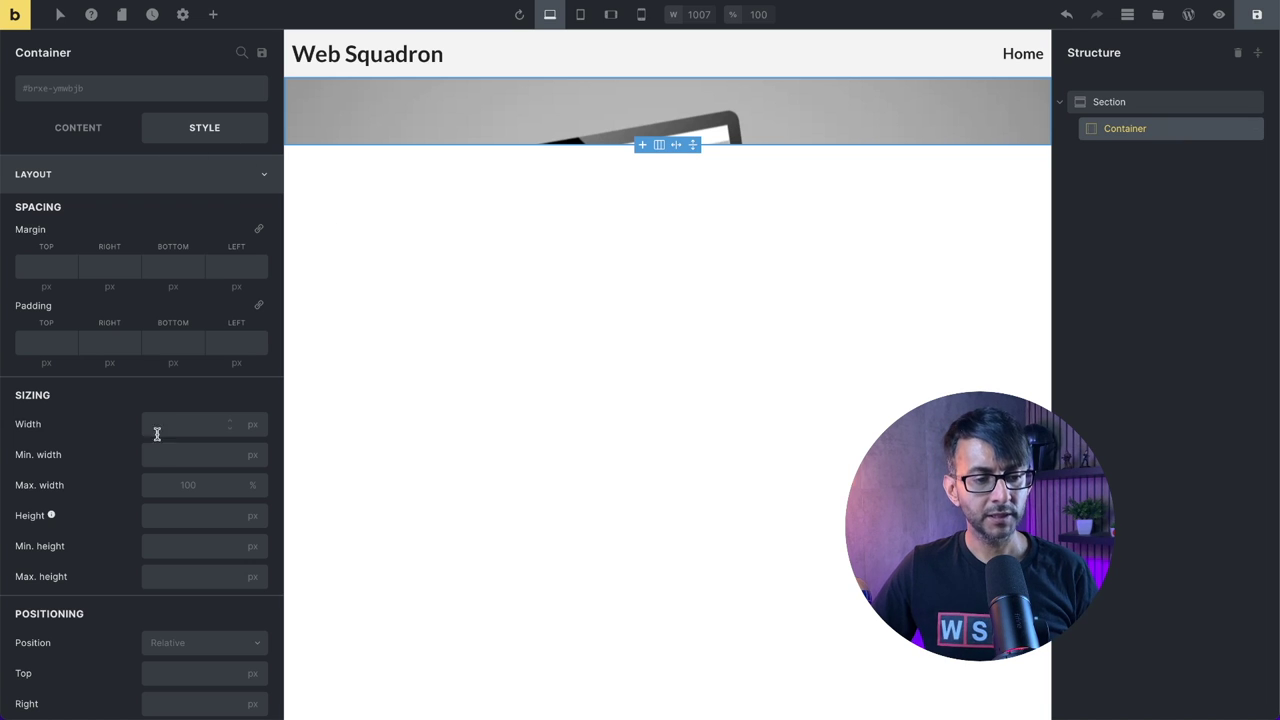
left_click(150, 515)
type("30")
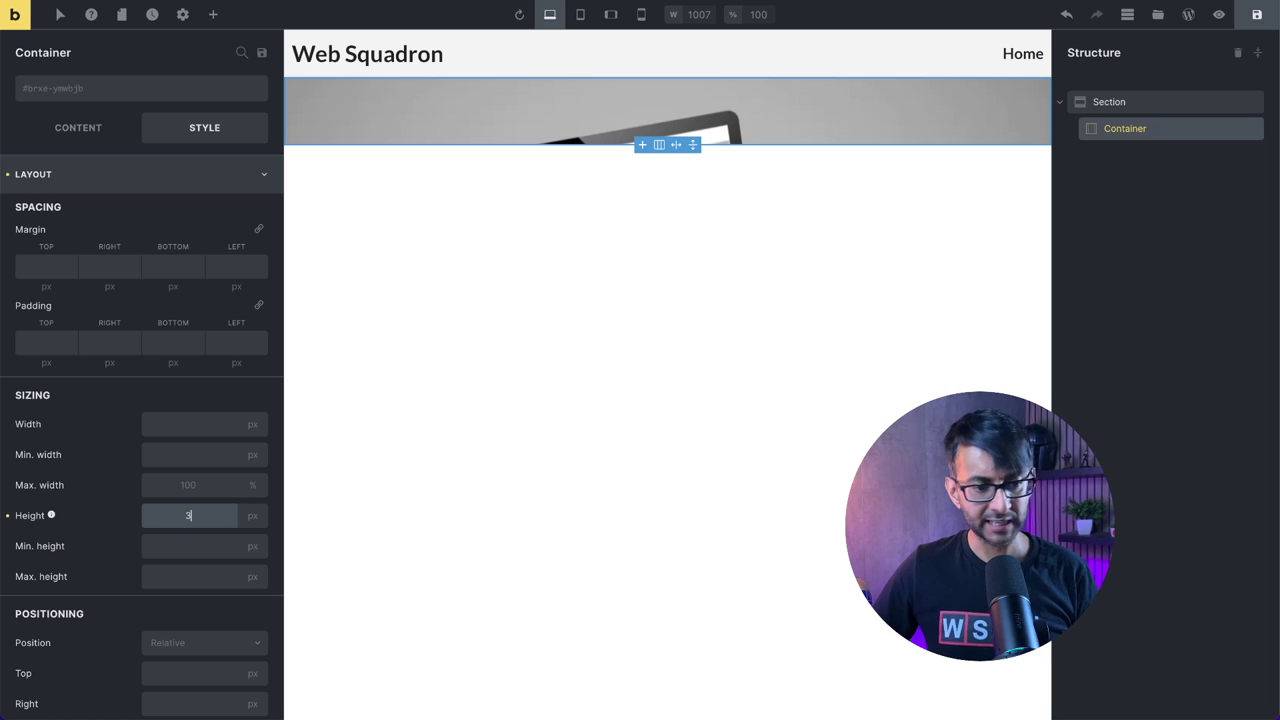
left_click(250, 515)
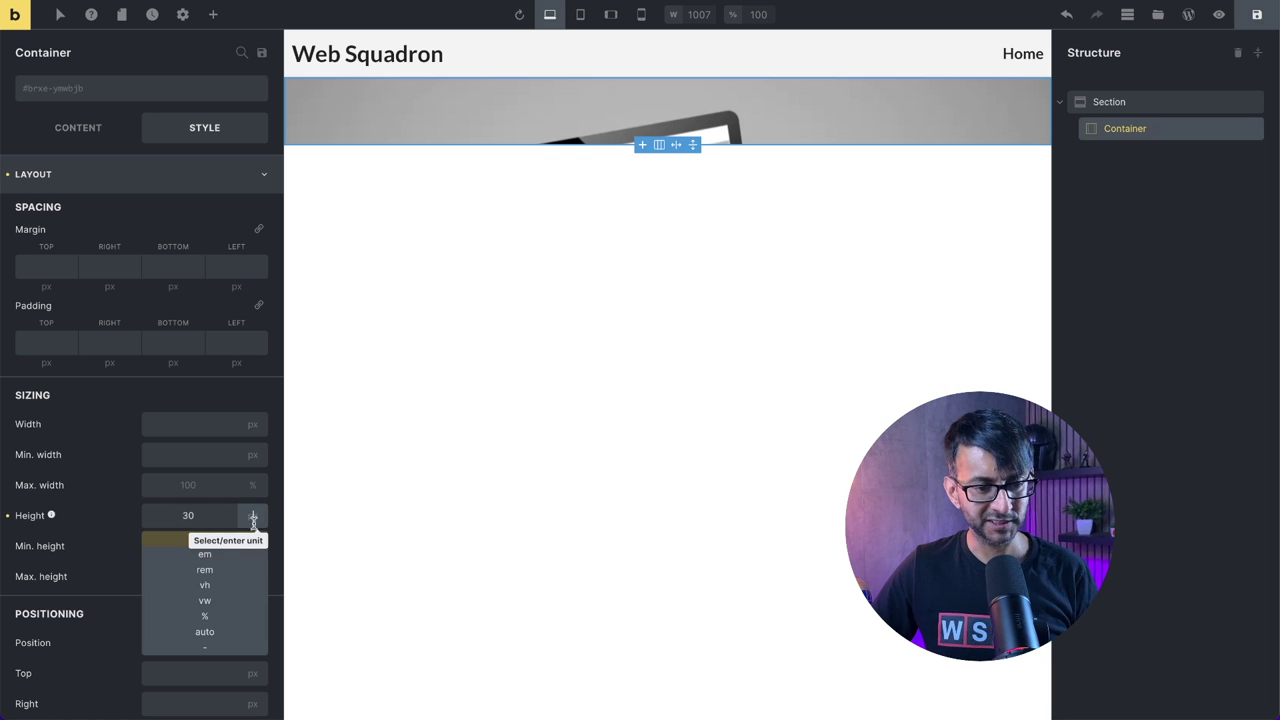
left_click(226, 586)
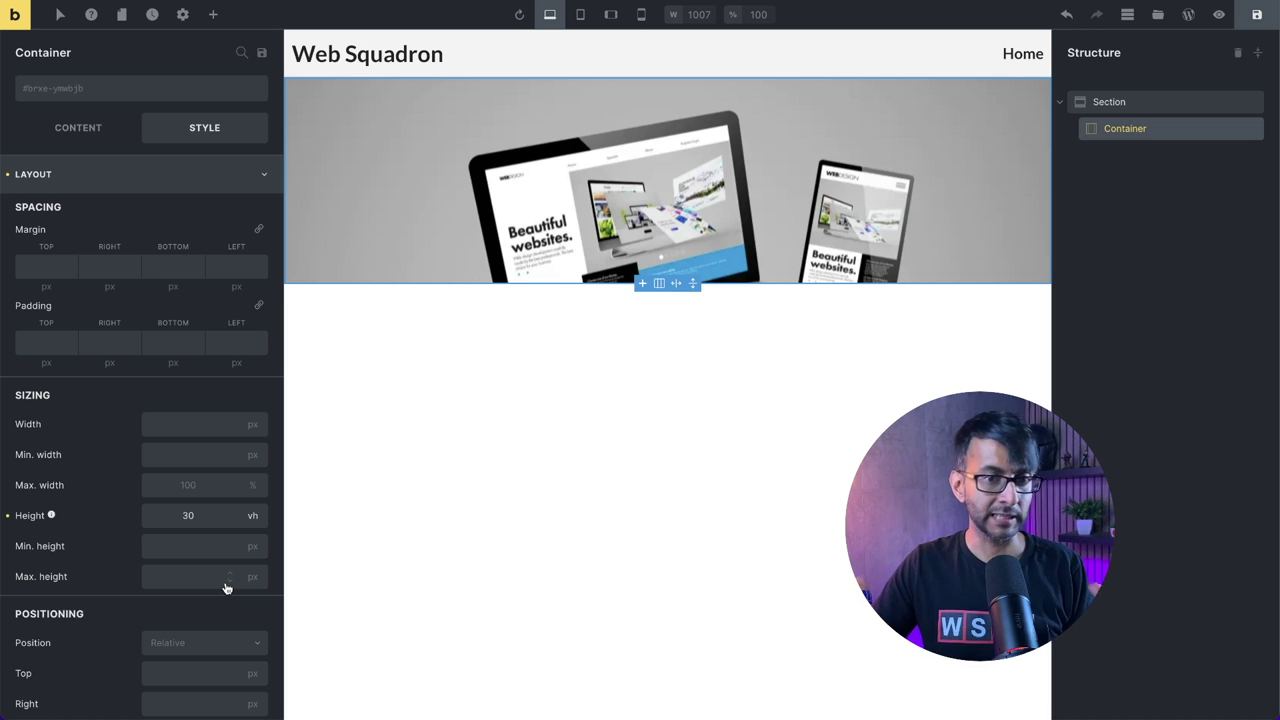
- Save the template and preview the featured image banner, returning to the builder when done
left_click(1265, 18)
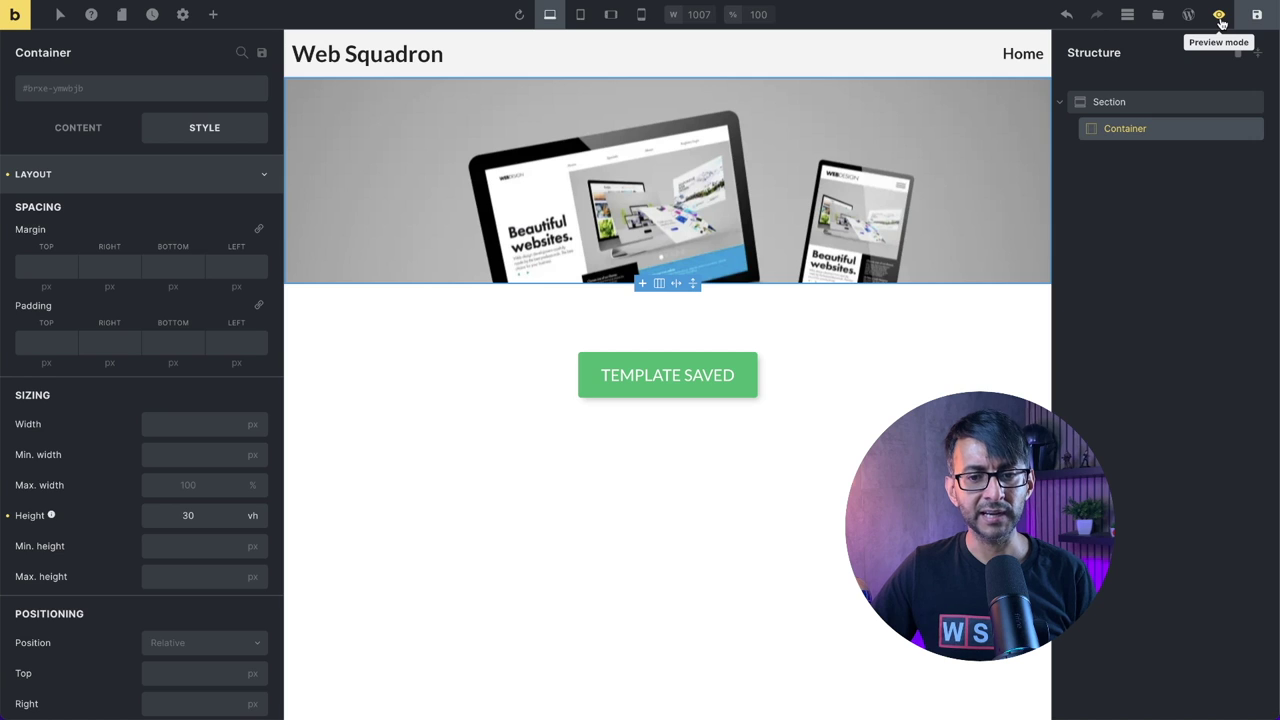
left_click(1219, 16)
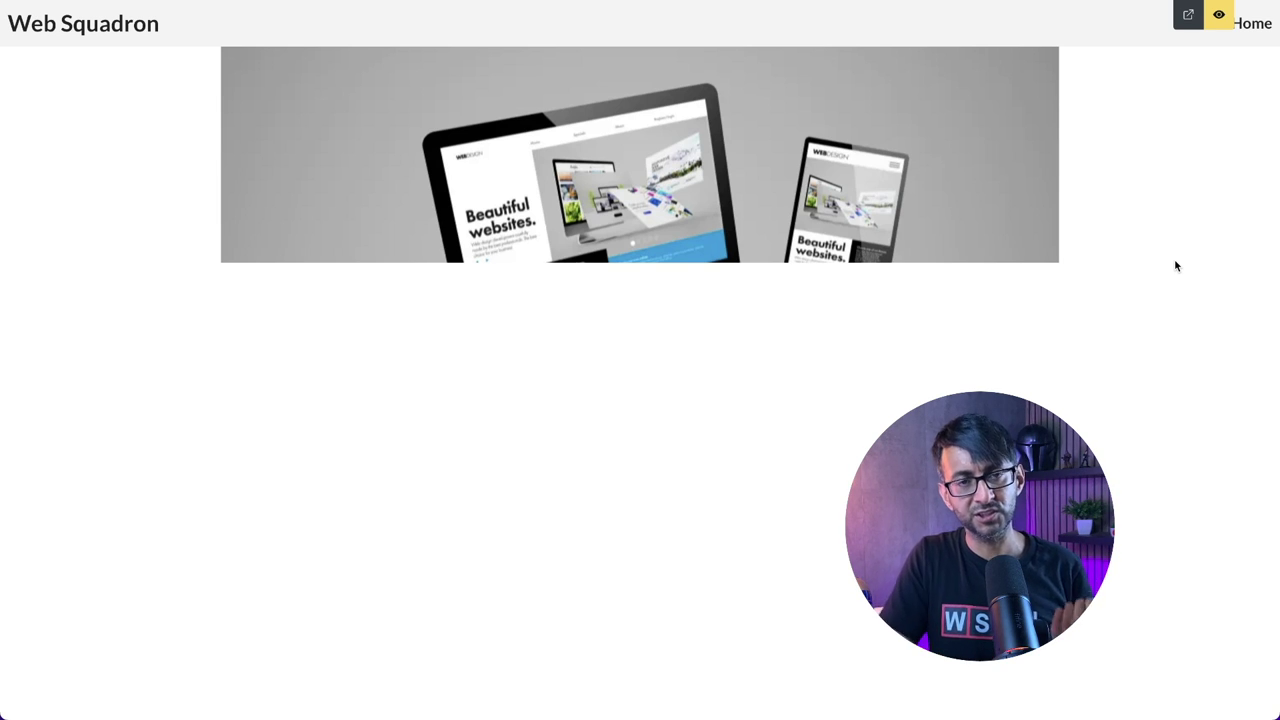
left_click(1219, 14)
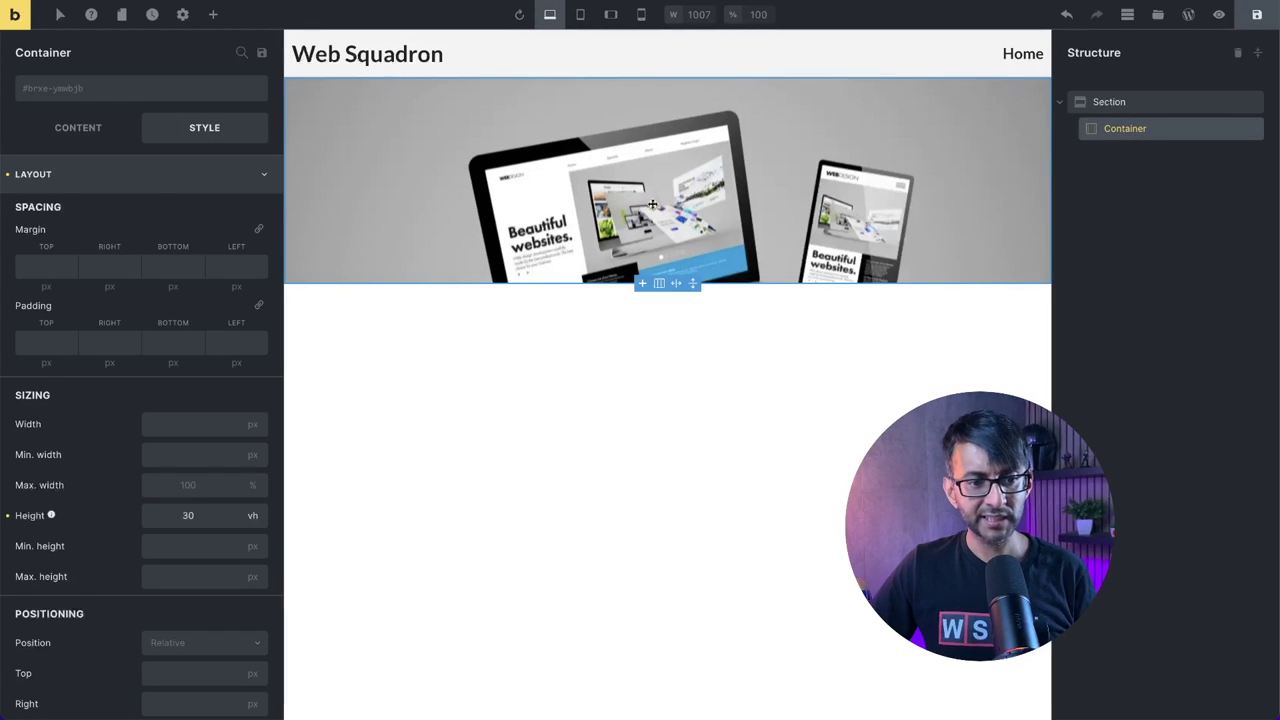
- Set the featured image container's alignment to Stretch and its height to 50 vh
left_click(80, 130)
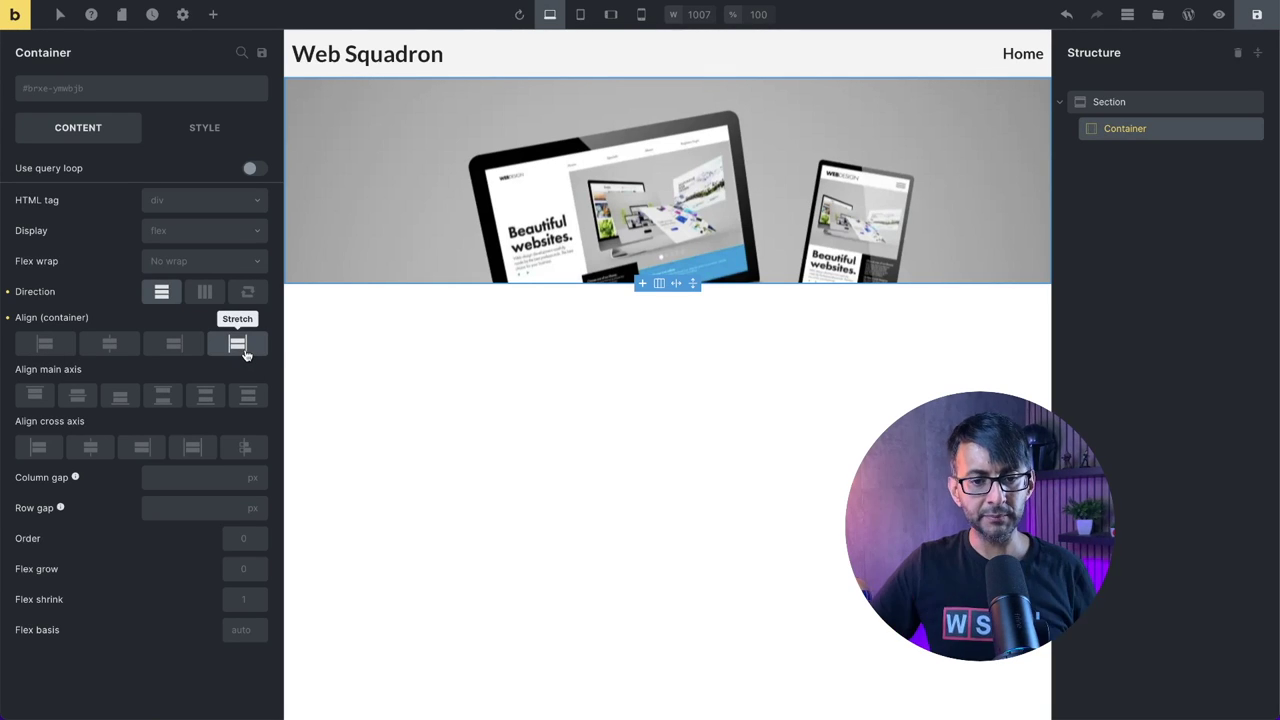
left_click(1255, 16)
left_click(204, 127)
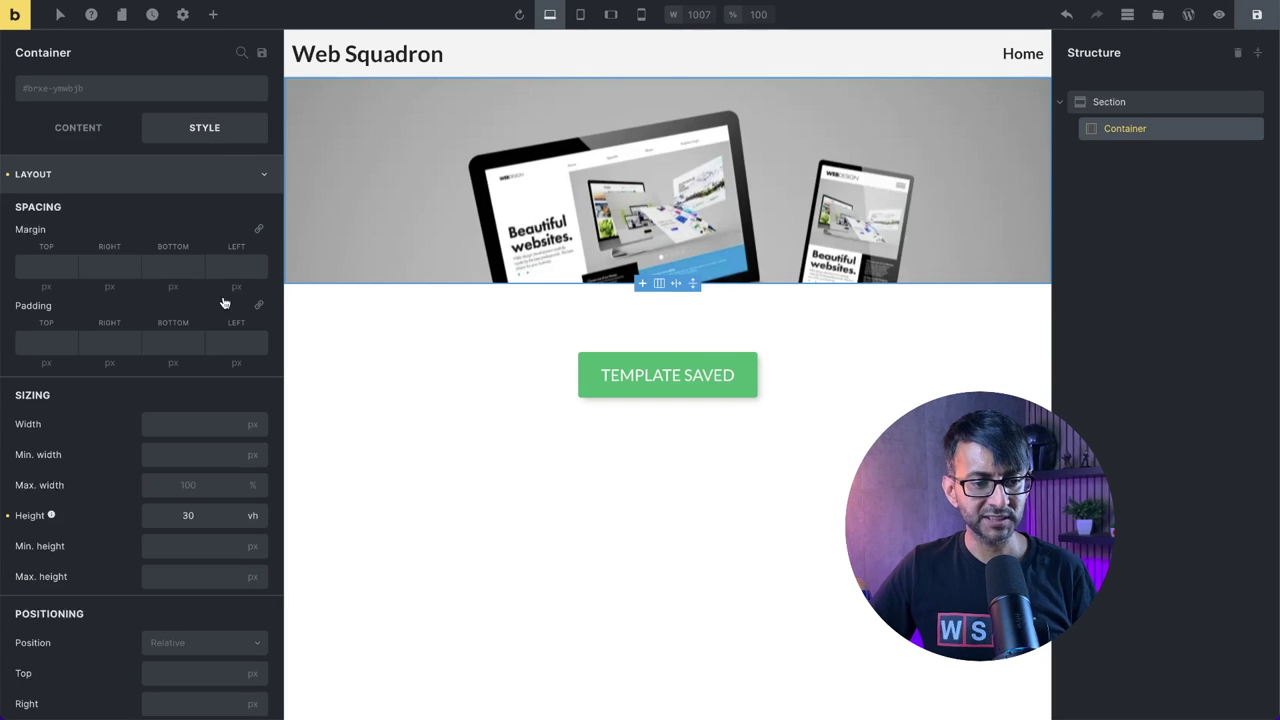
double_click(190, 515)
key("Up")
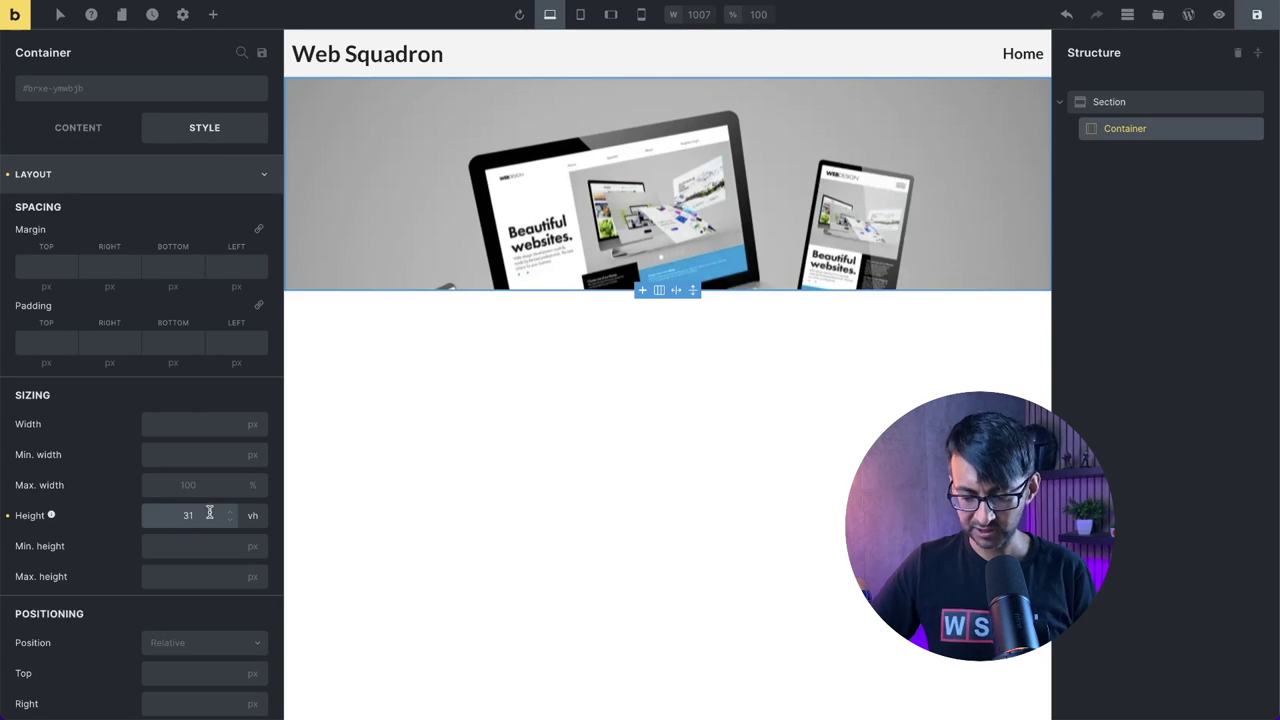
key("BackSpace")
key("BackSpace")
type("50")
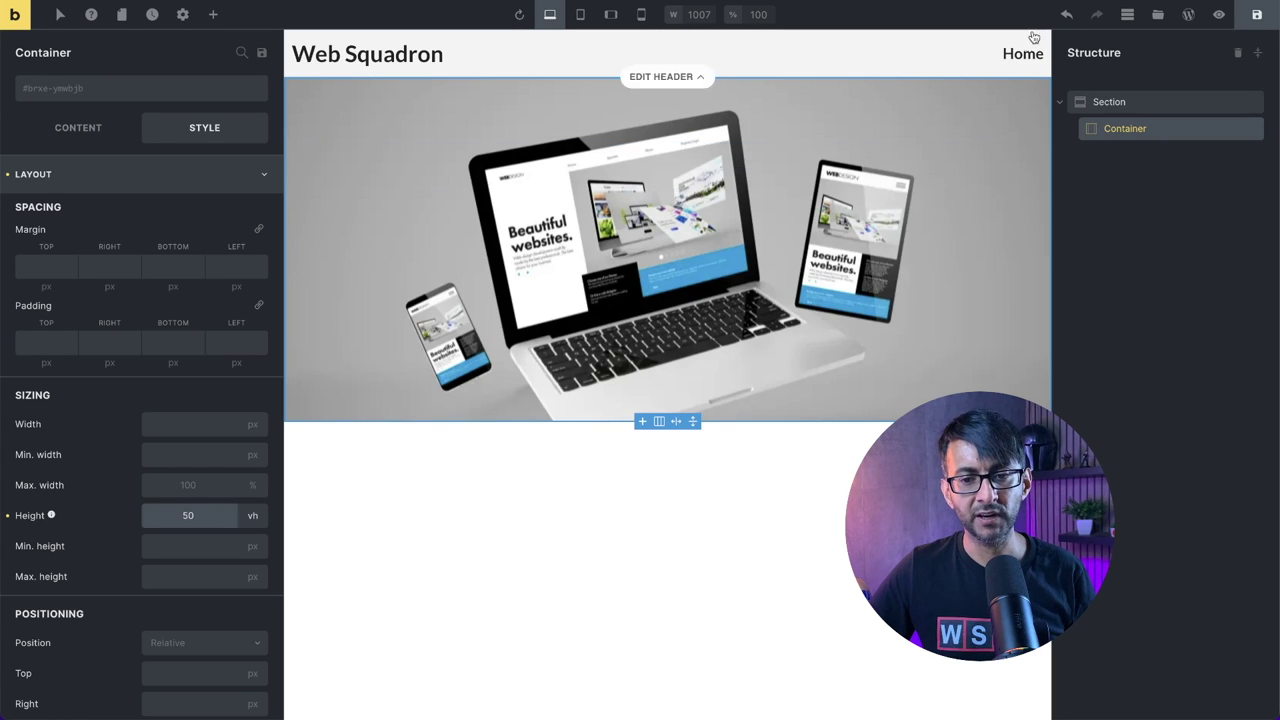
- Save the template and preview the stretched featured image banner in preview mode
left_click(1258, 18)
left_click(1218, 15)
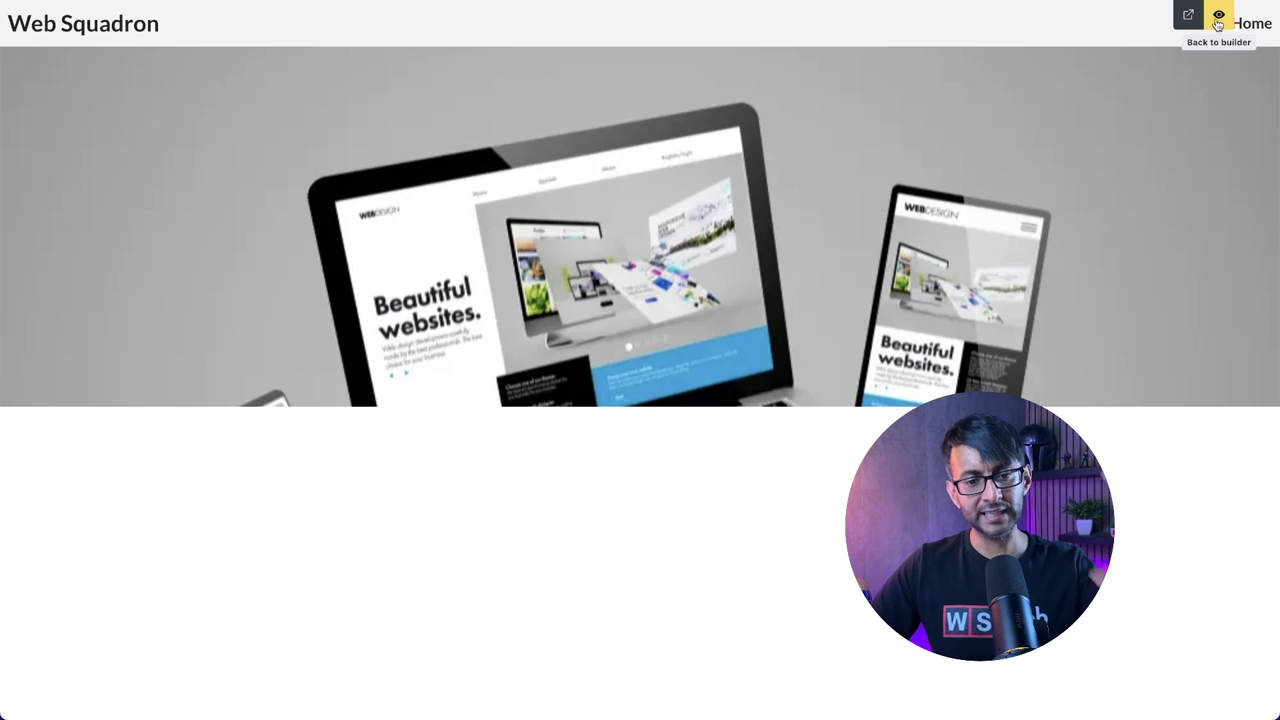
left_click(1218, 18)
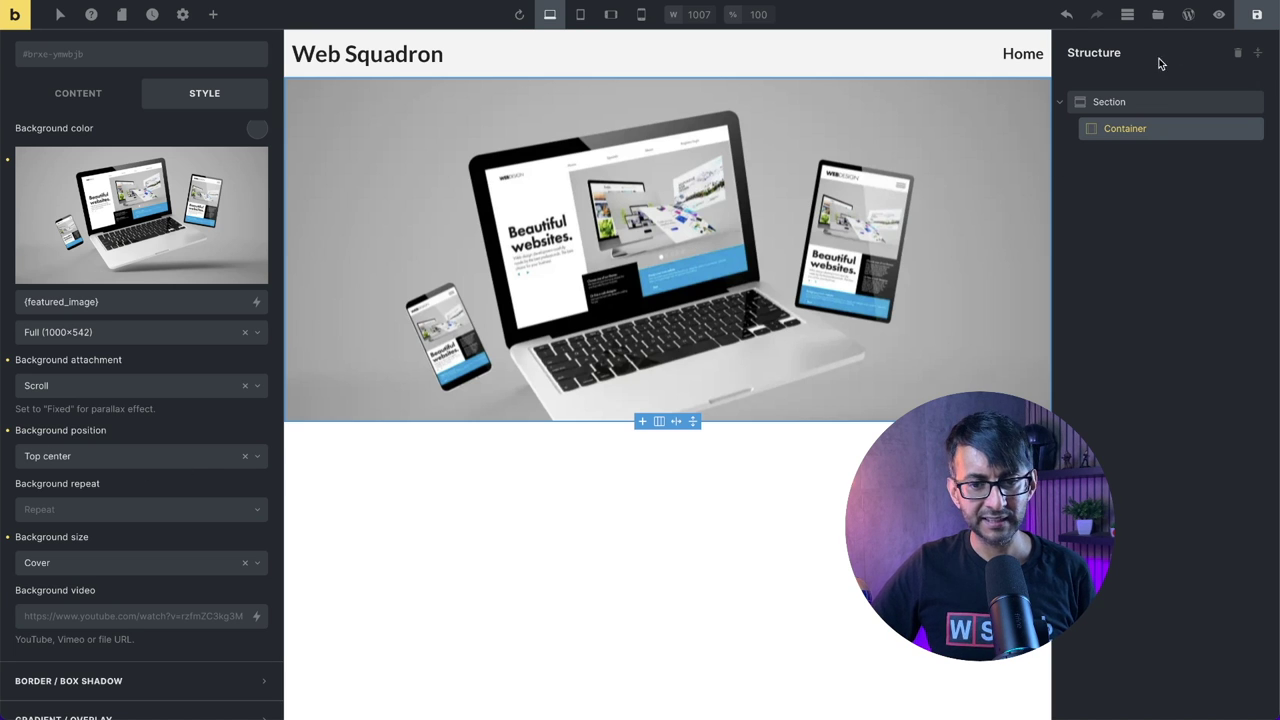
left_click(1257, 14)
left_click(1219, 14)
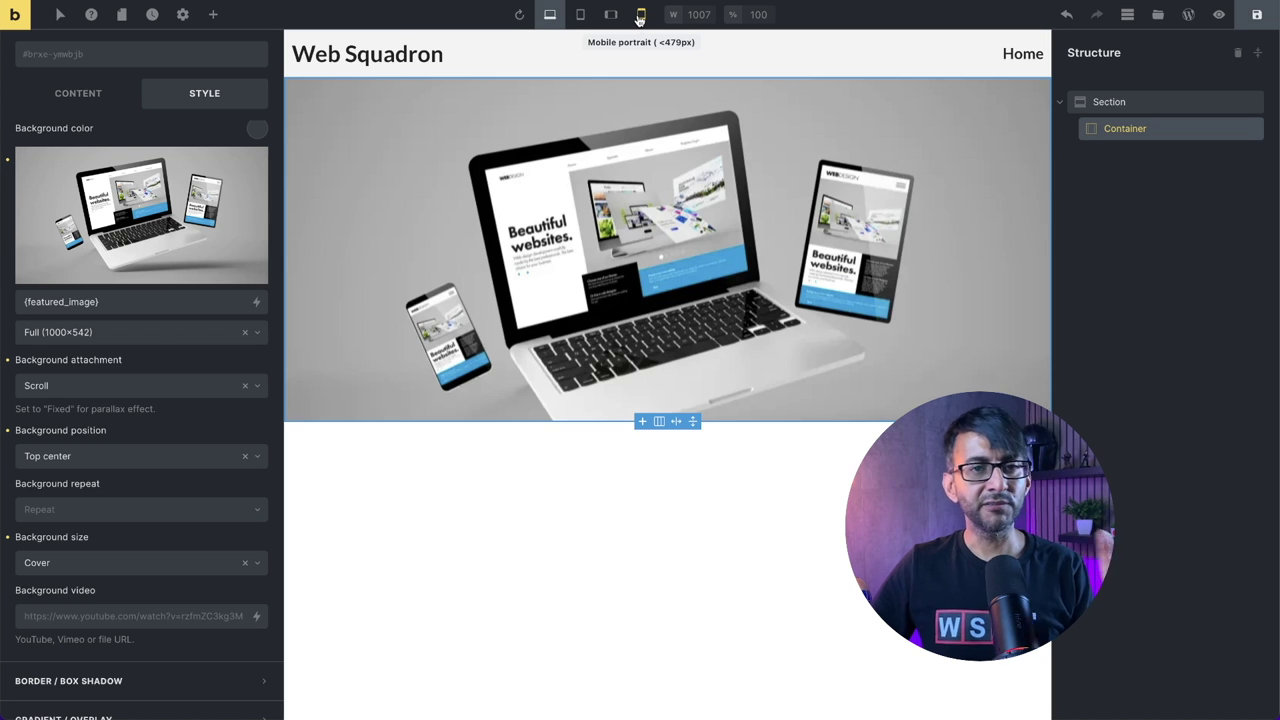
- For the mobile portrait breakpoint, set the featured image container's height to 30 vh
left_click(641, 15)
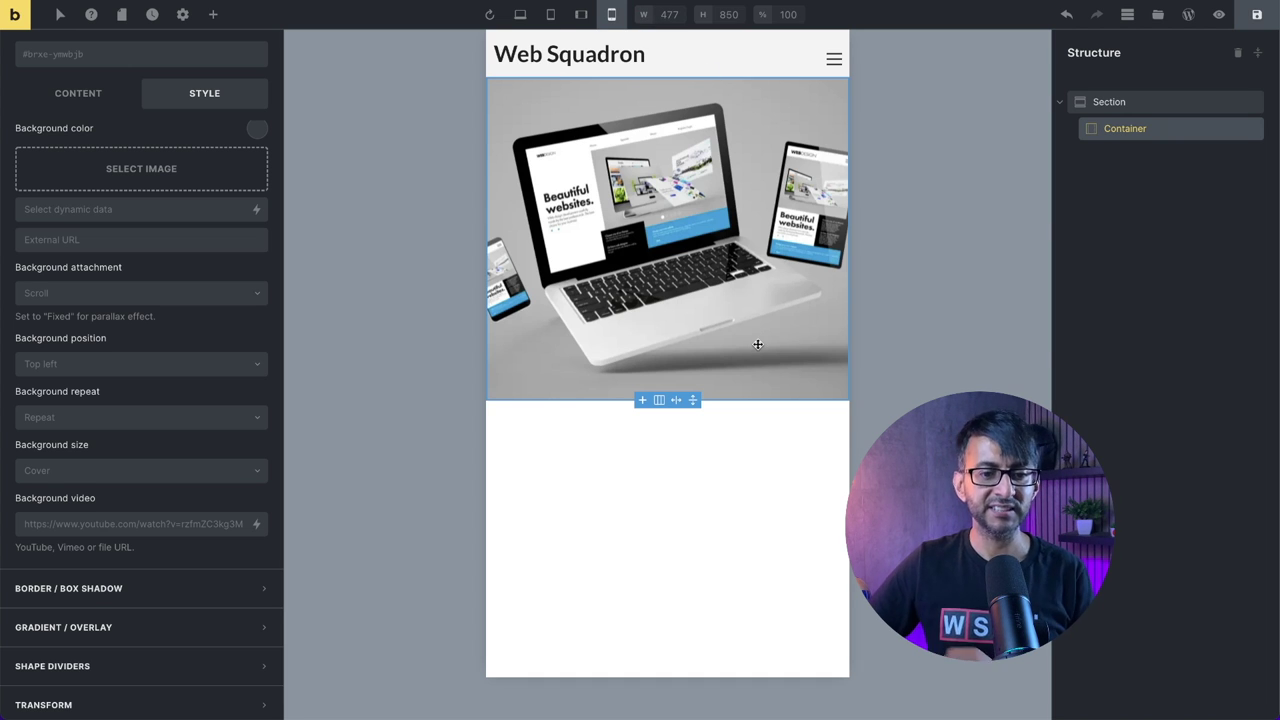
left_click(1131, 108)
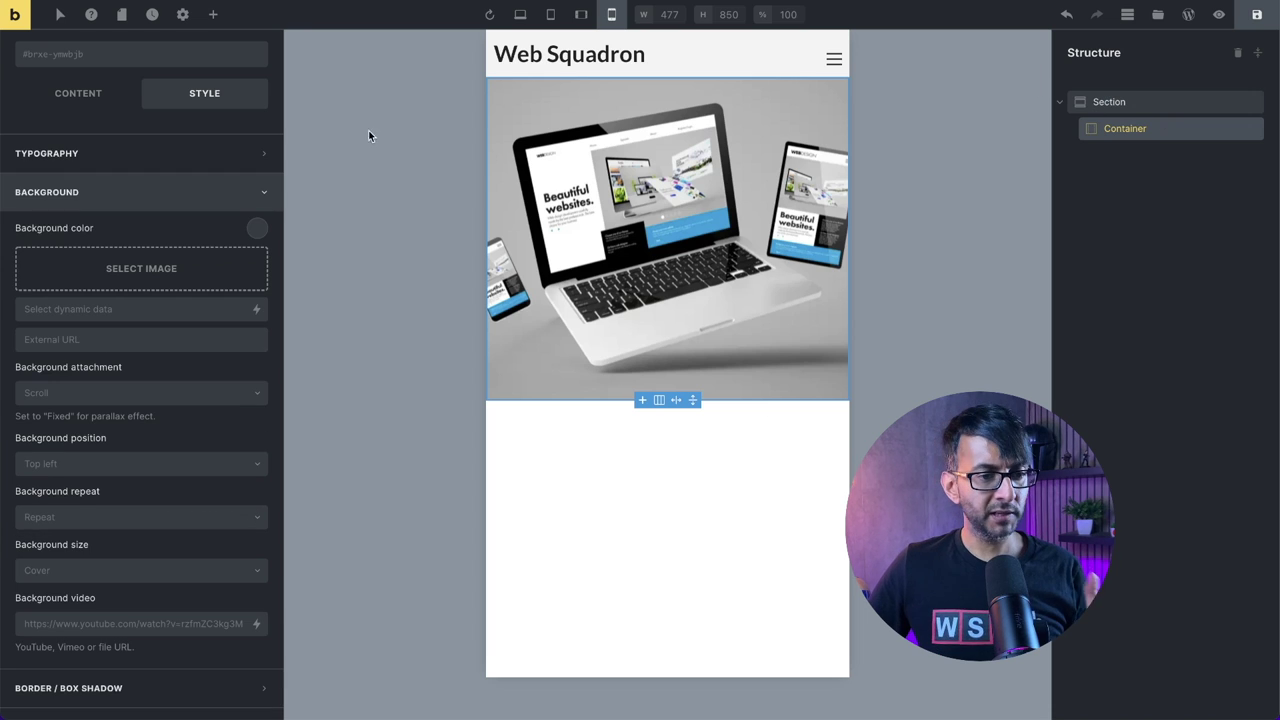
left_click(110, 174)
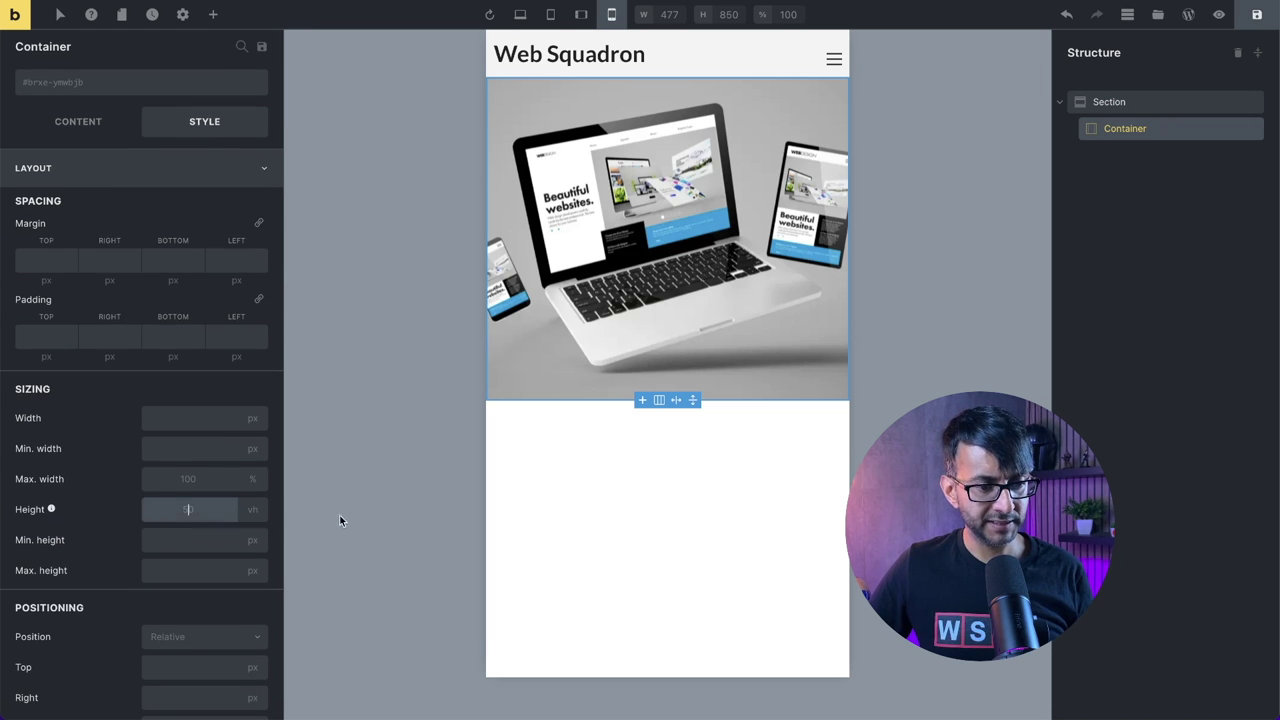
type("25")
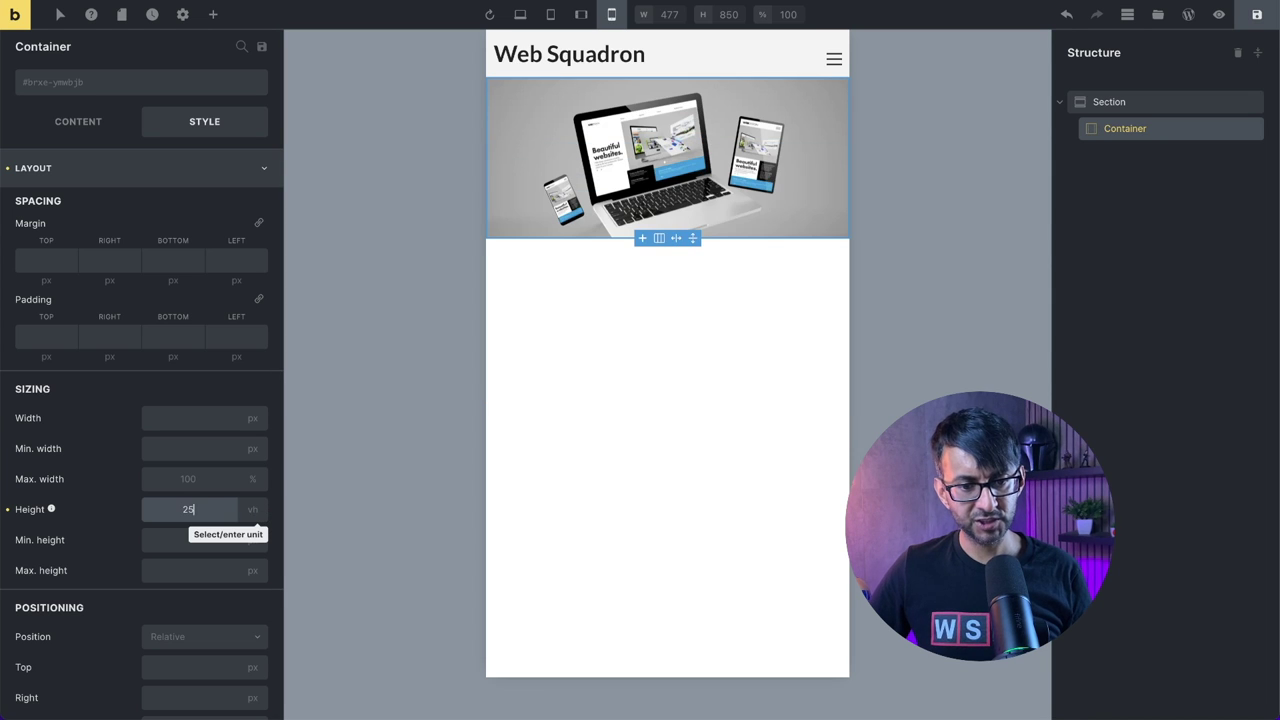
key("BackSpace")
key("BackSpace")
type("30")
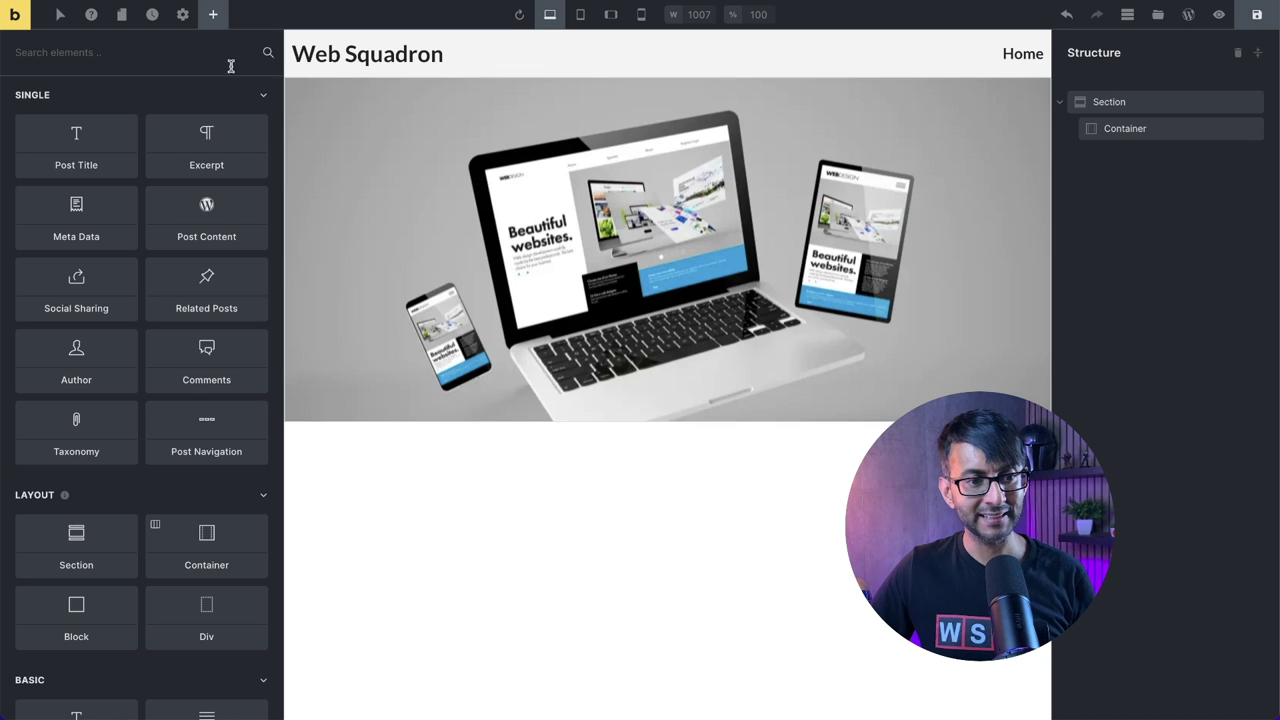
- Add a new section below the banner in desktop view and rename the first section as Featured Image
left_click(92, 528)
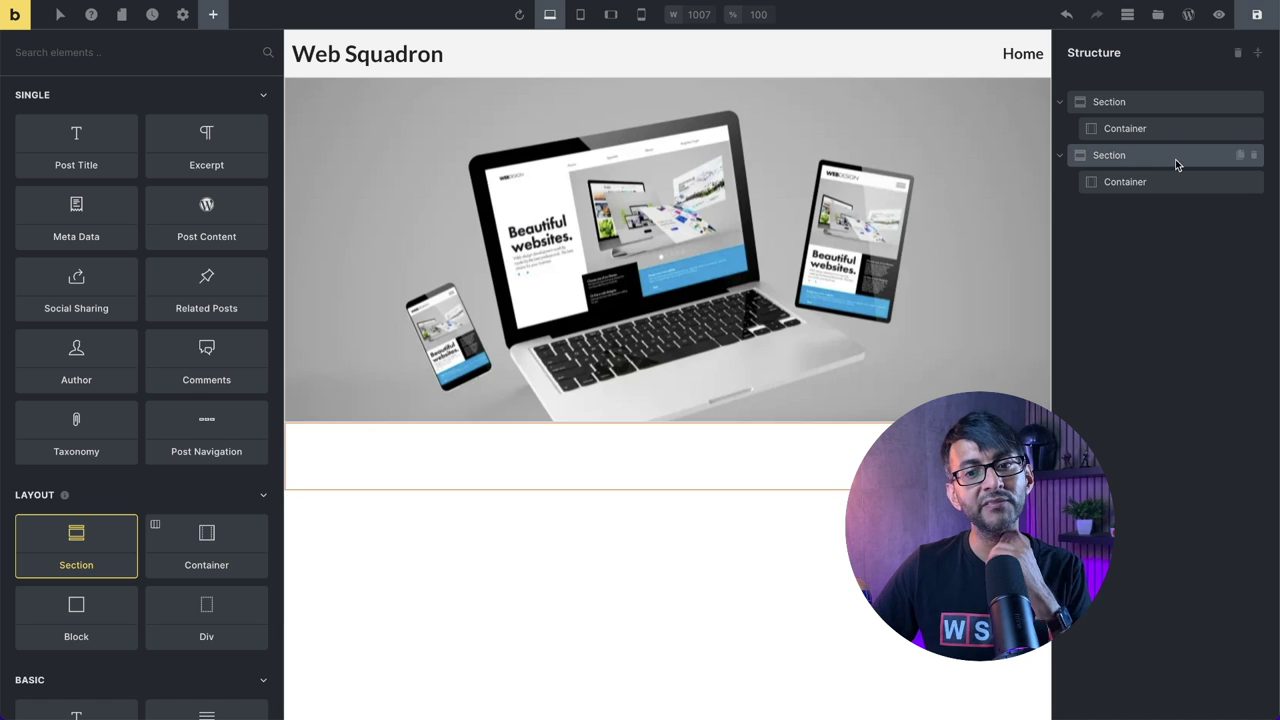
double_click(1129, 103)
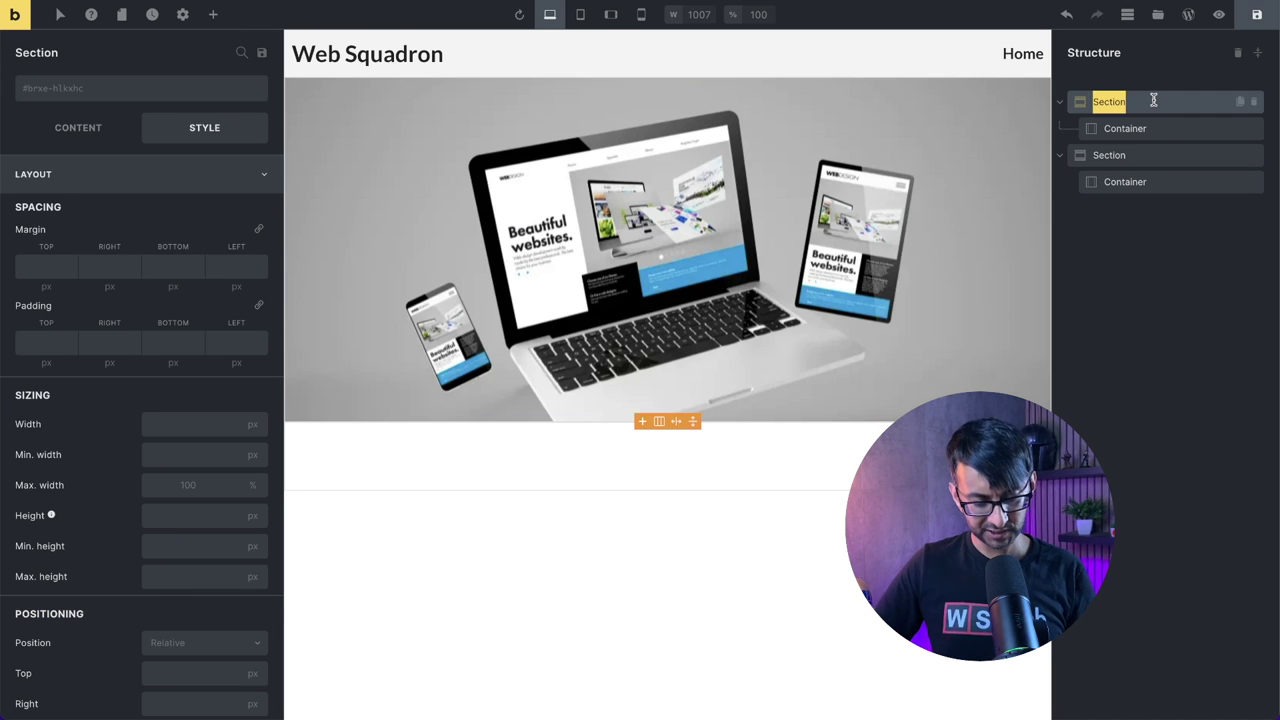
type("Featured Iage")
key("BackSpace")
key("BackSpace")
key("BackSpace")
type("mage")
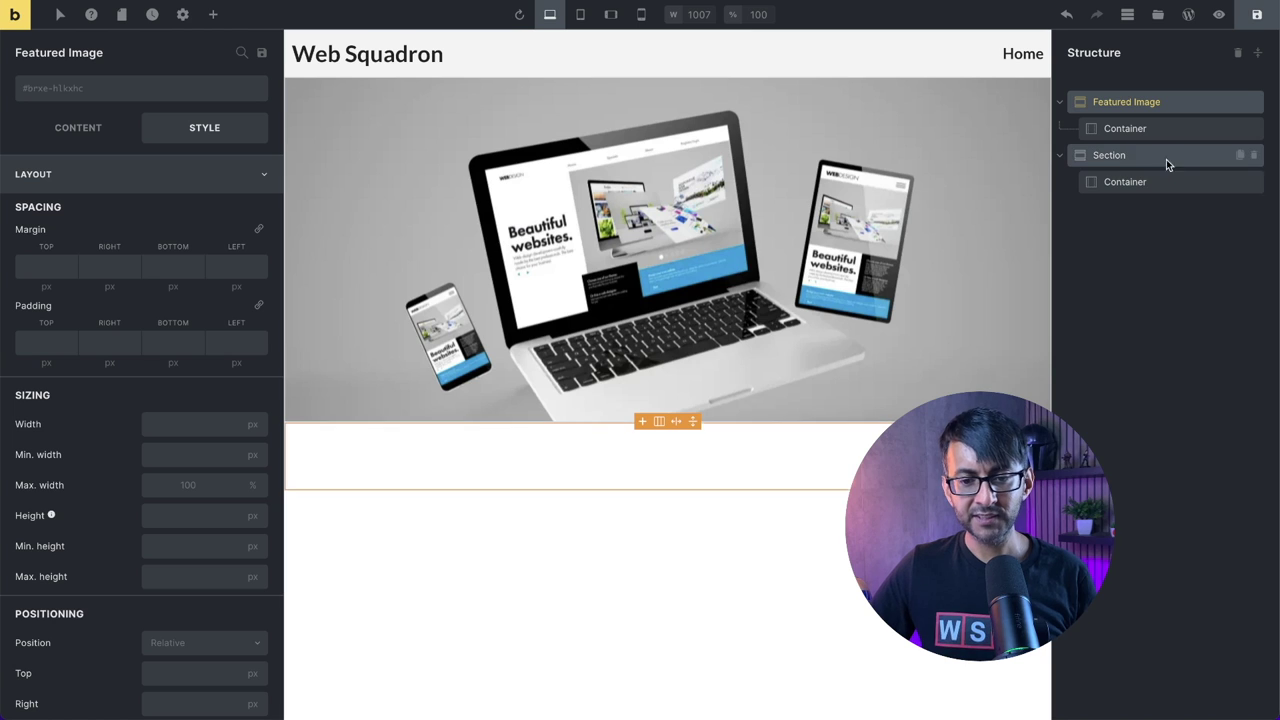
- Set the width of the container in the second section to 75%
left_click(1170, 189)
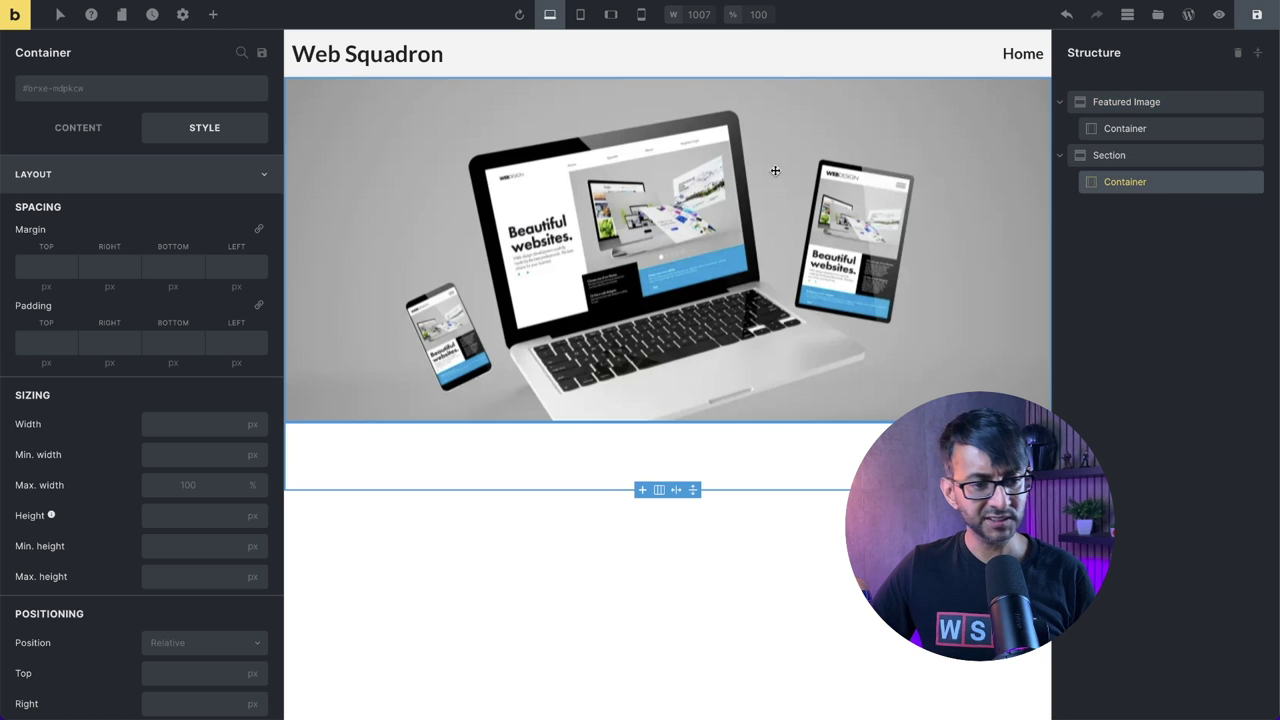
left_click(252, 424)
left_click(205, 524)
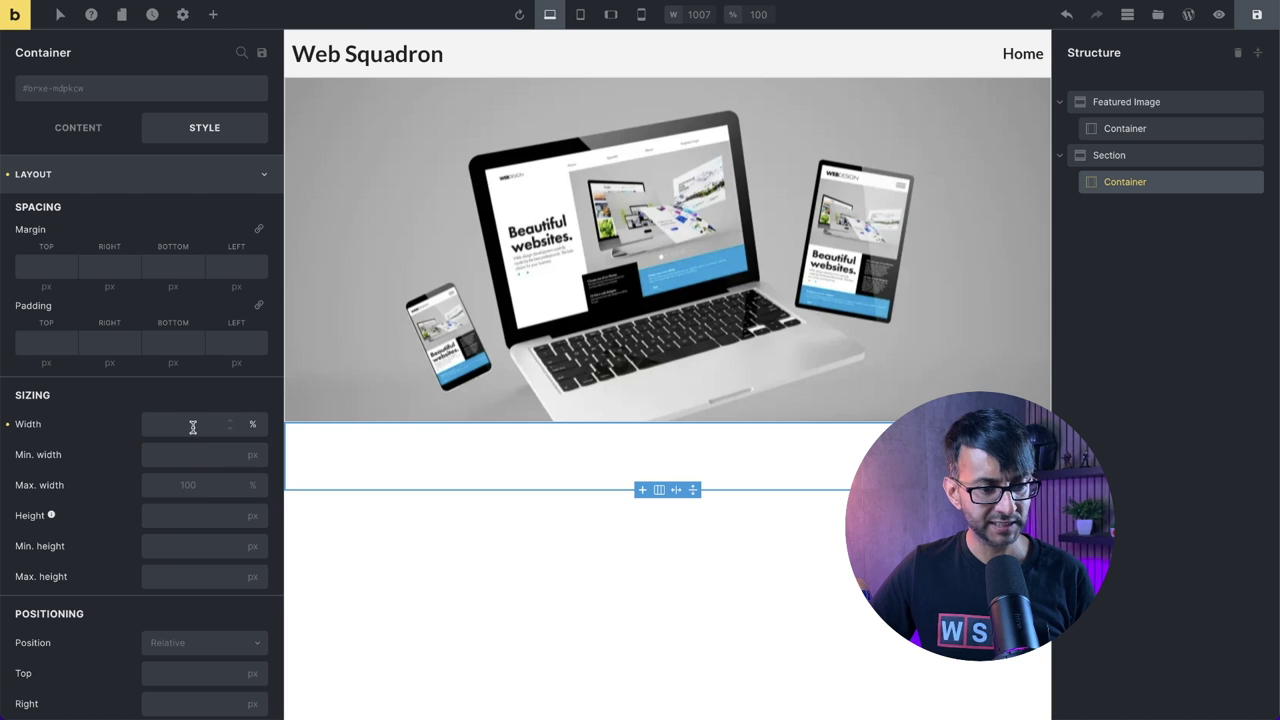
left_click(191, 424)
type("75")
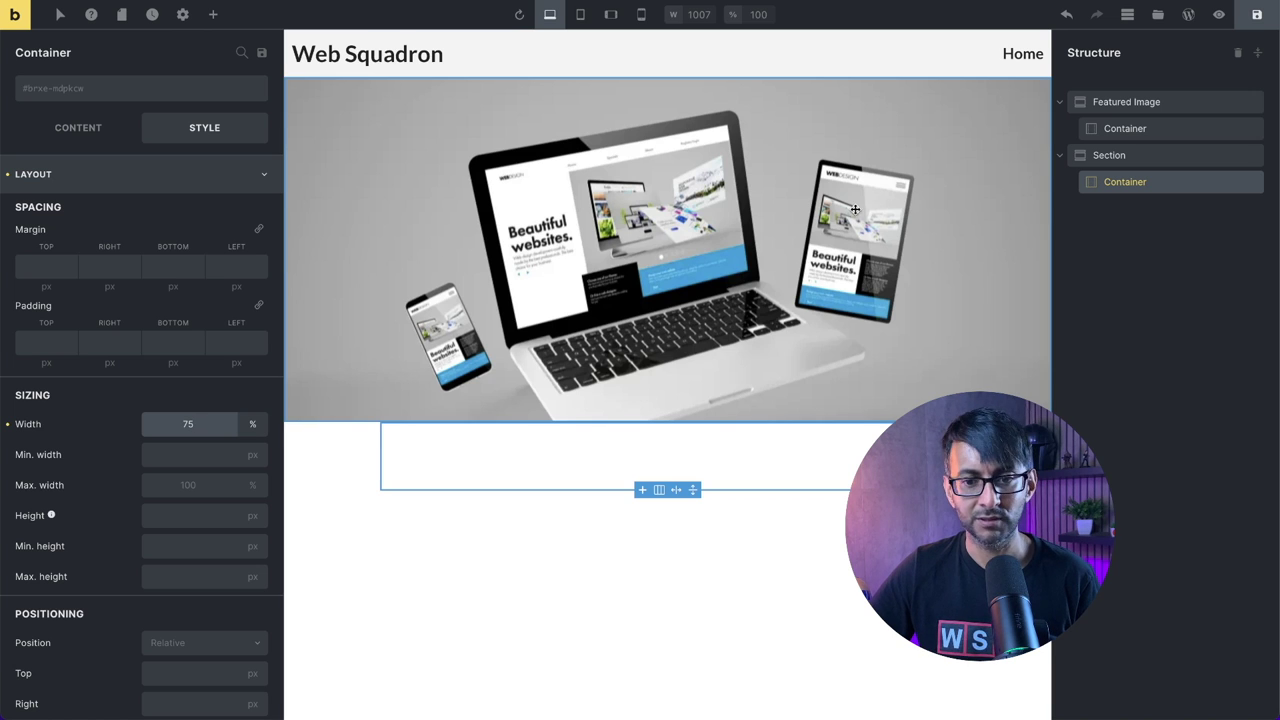
- Add Post Title, Social Sharing, Author, Meta Data and Post Content elements to the container in the second section
left_click(1163, 190)
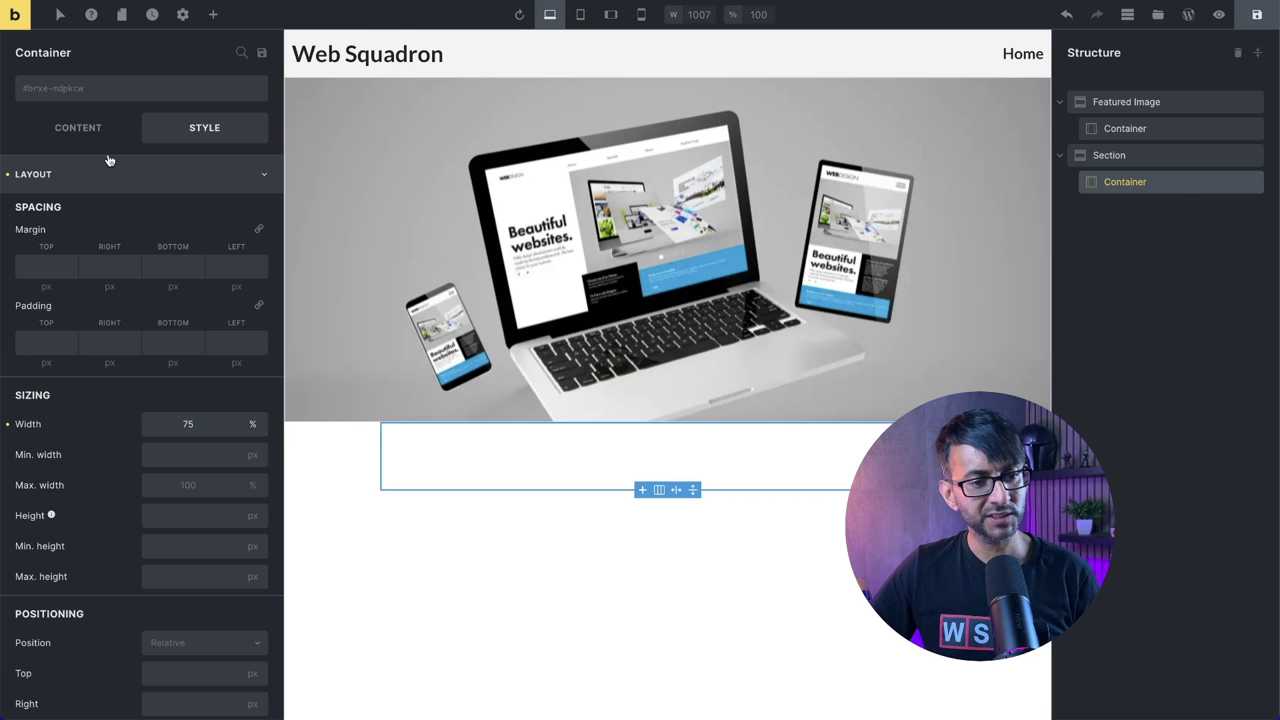
left_click(214, 15)
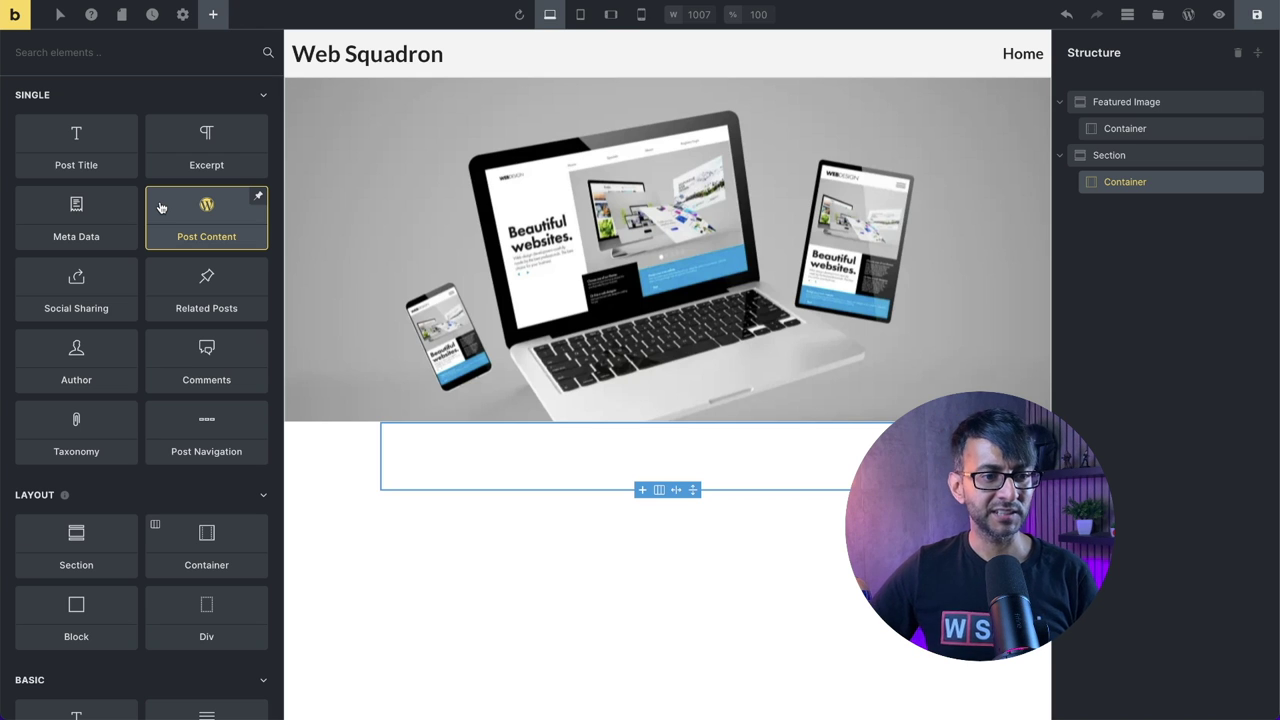
left_click(94, 157)
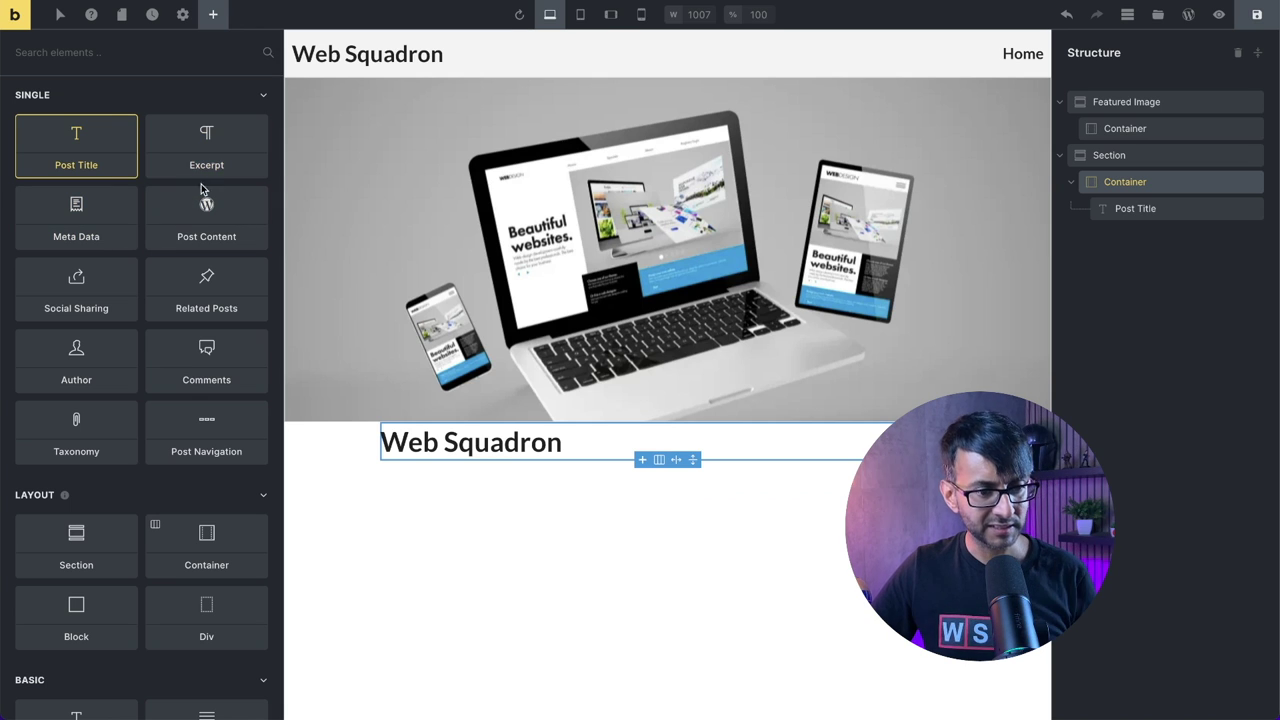
left_click_drag(72, 275, 352, 357)
left_click(75, 367)
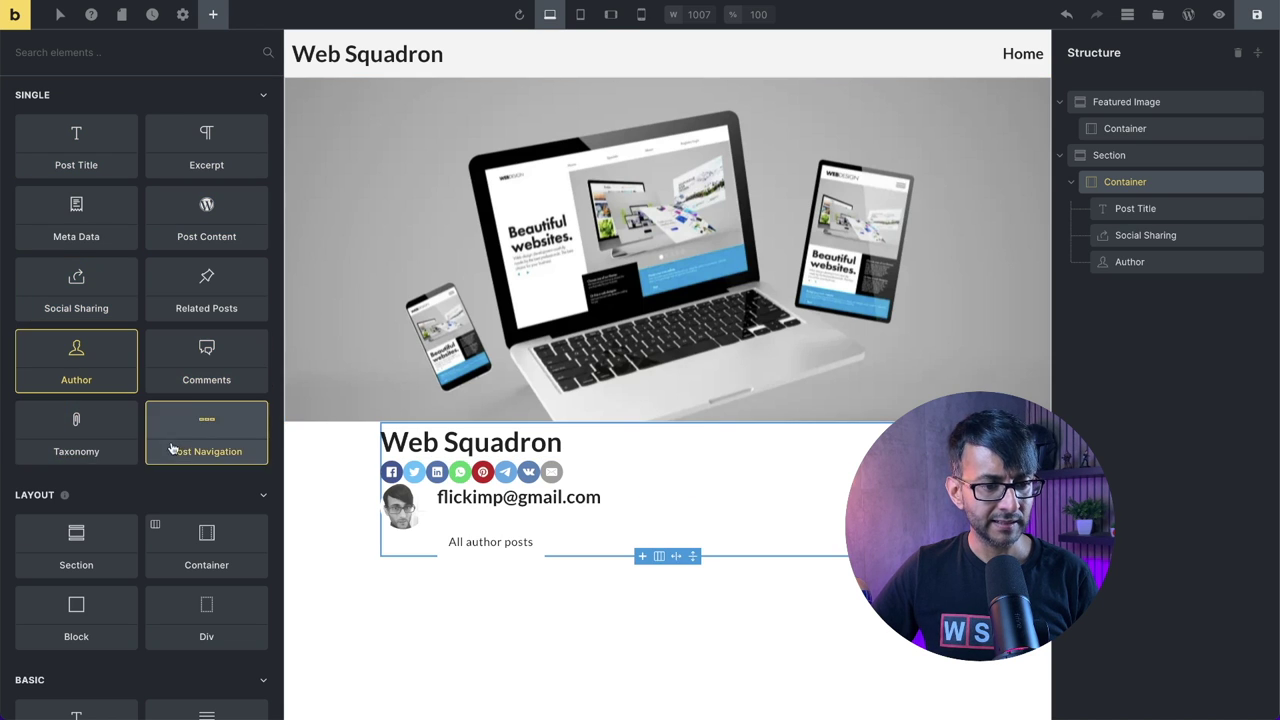
left_click(87, 218)
left_click(200, 218)
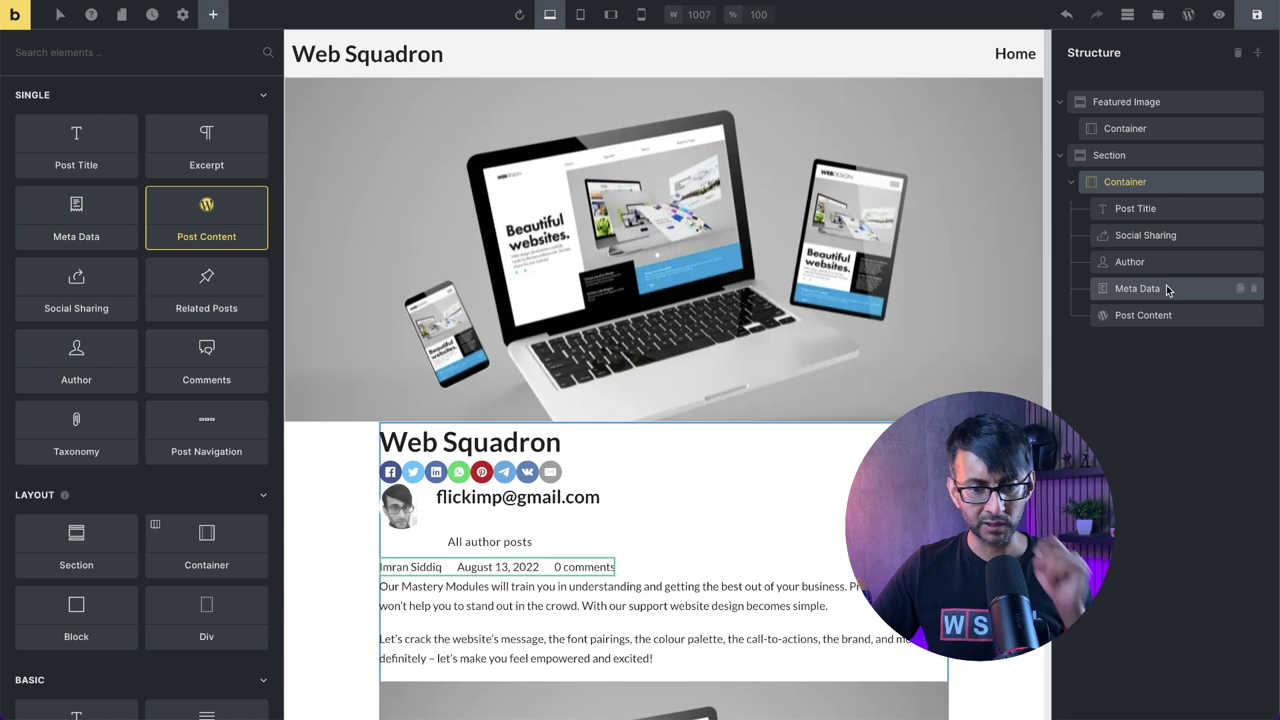
- Move the Author element above Social Sharing, directly below the Post Title, and select the Meta Data element
left_click_drag(1170, 263, 1203, 234)
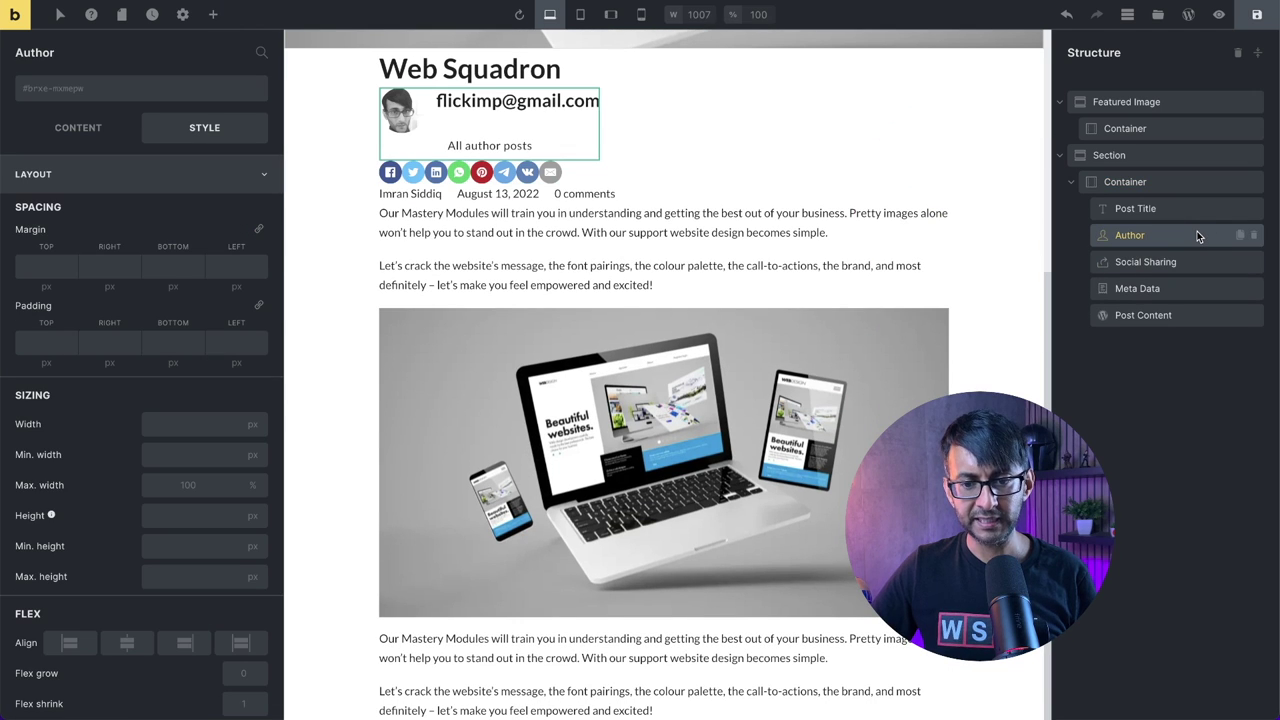
left_click(1168, 288)
mouse_move(1168, 287)
left_mouse_down()
mouse_move(1175, 254)
mouse_move(1176, 288)
left_mouse_up()
scroll(750, 390, "up", 3)
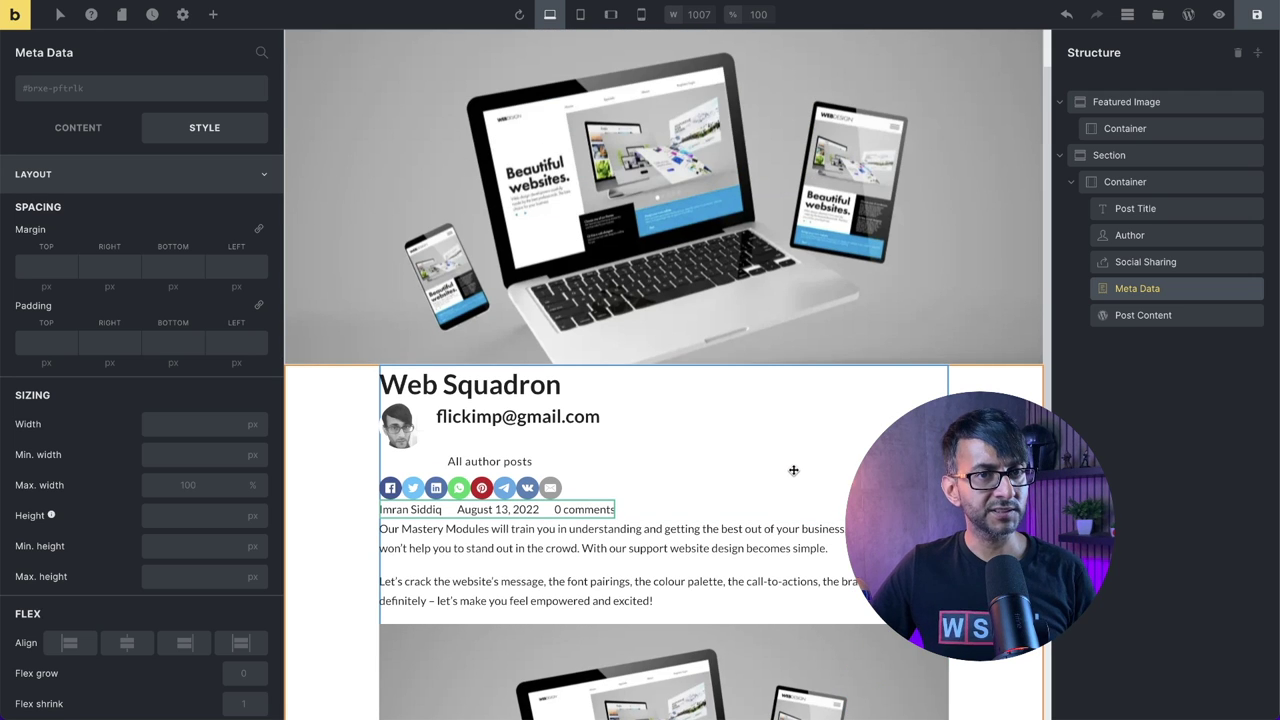
- Open the template settings and review the populated post layout on the canvas
left_click(183, 14)
left_click(103, 171)
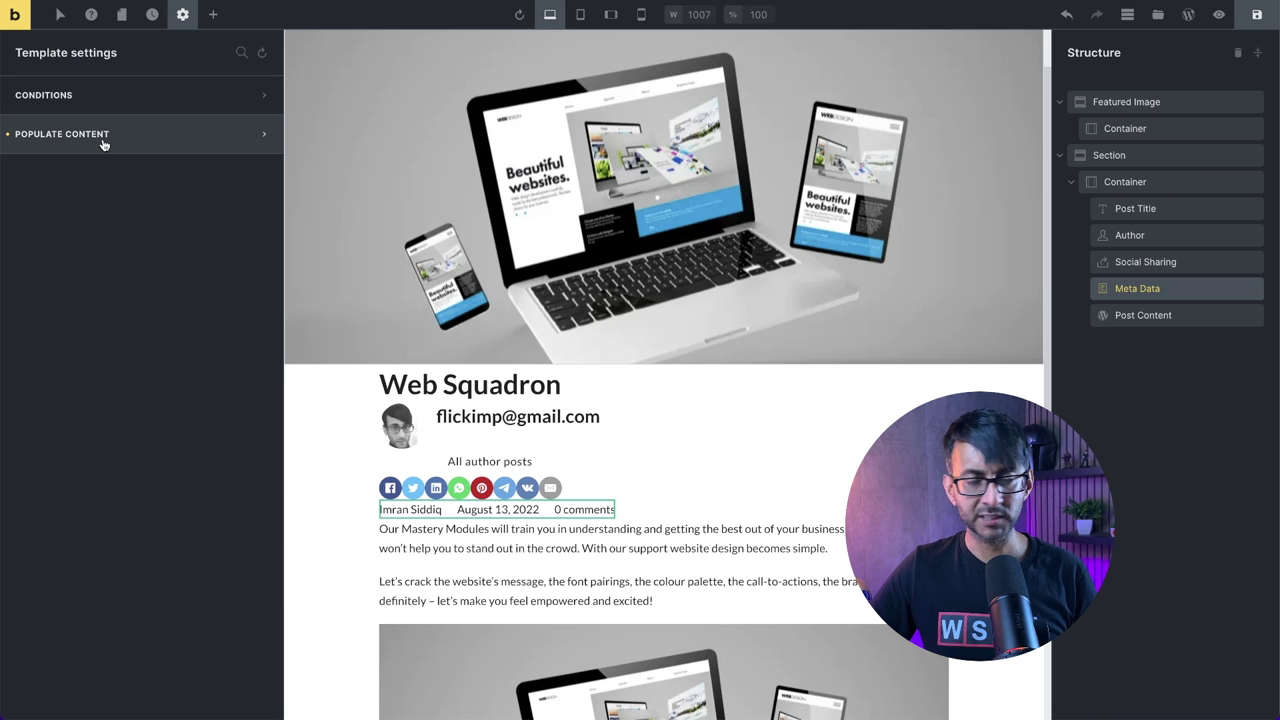
scroll(705, 354, "down", 3)
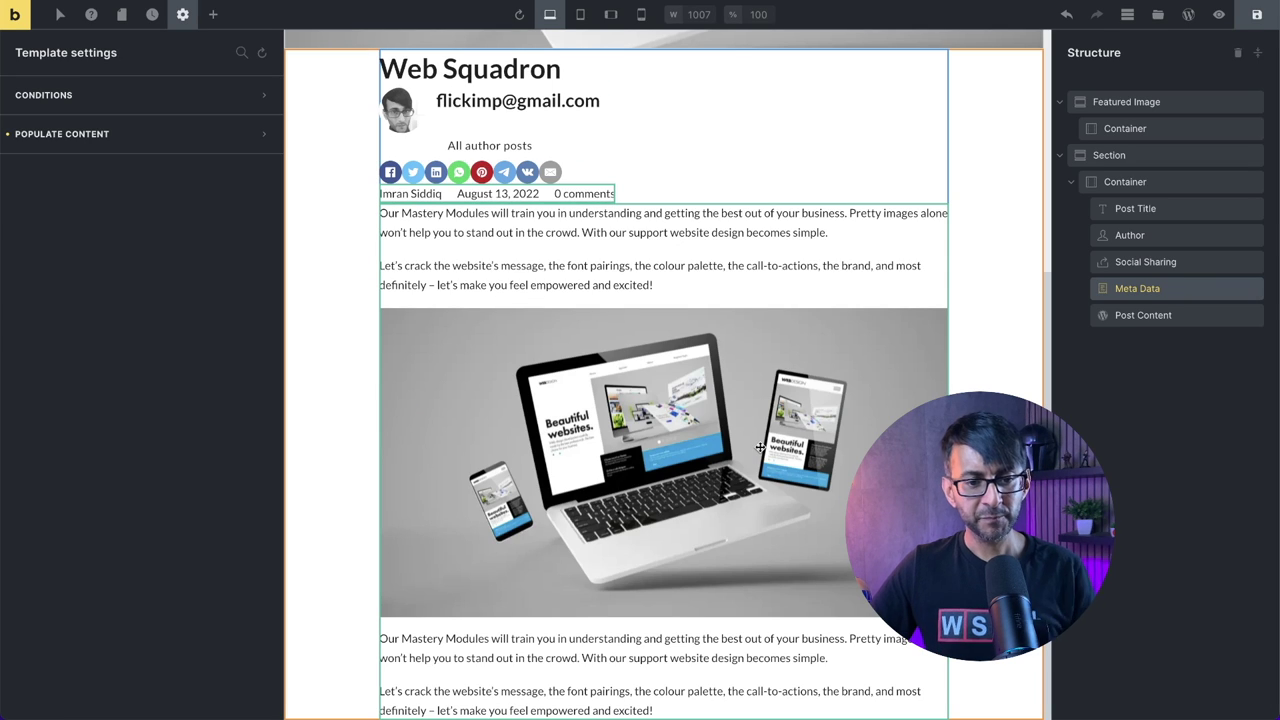
scroll(727, 490, "up", 5)
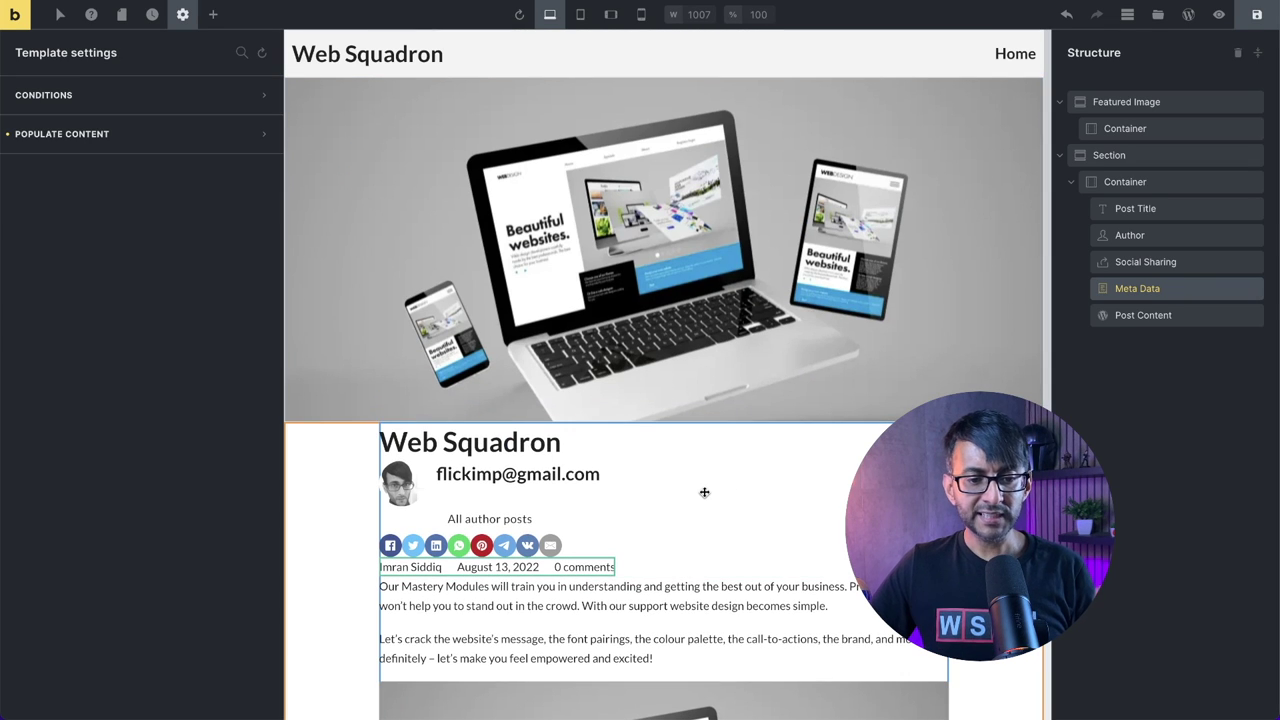
- Set the HTML tag of the Post Title element to h2
left_click(777, 466)
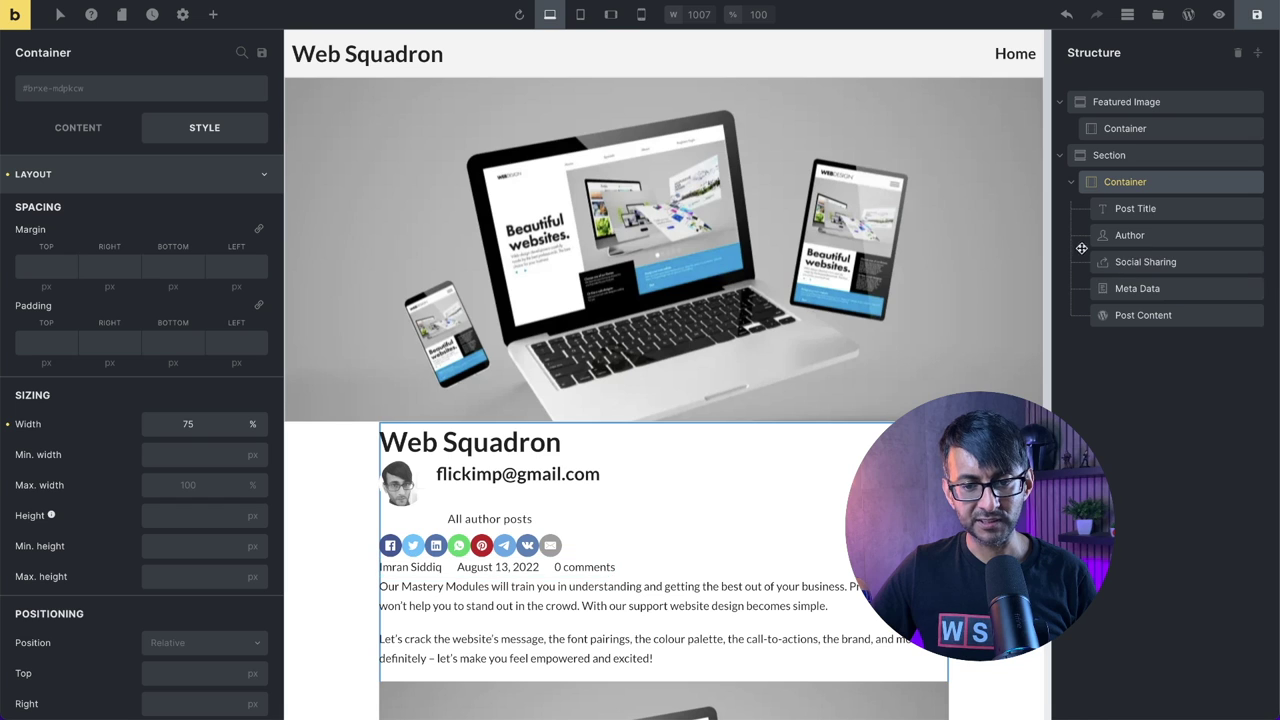
left_click(1148, 209)
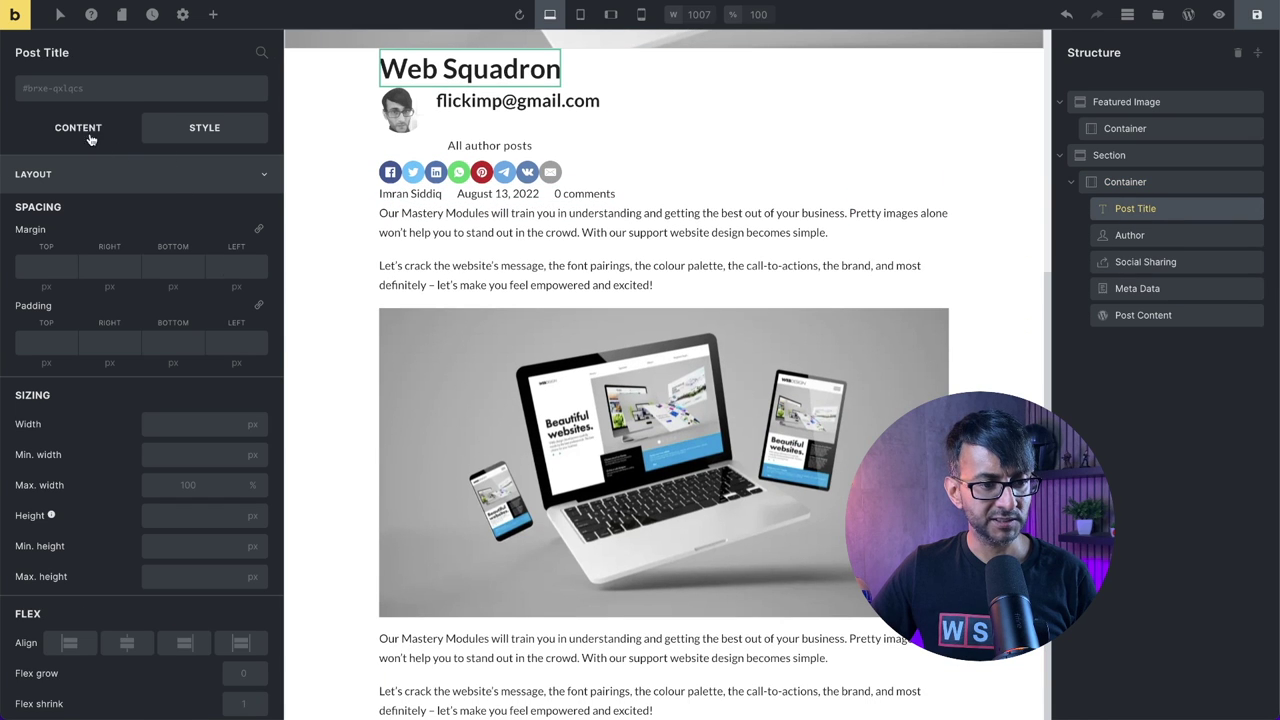
left_click(88, 134)
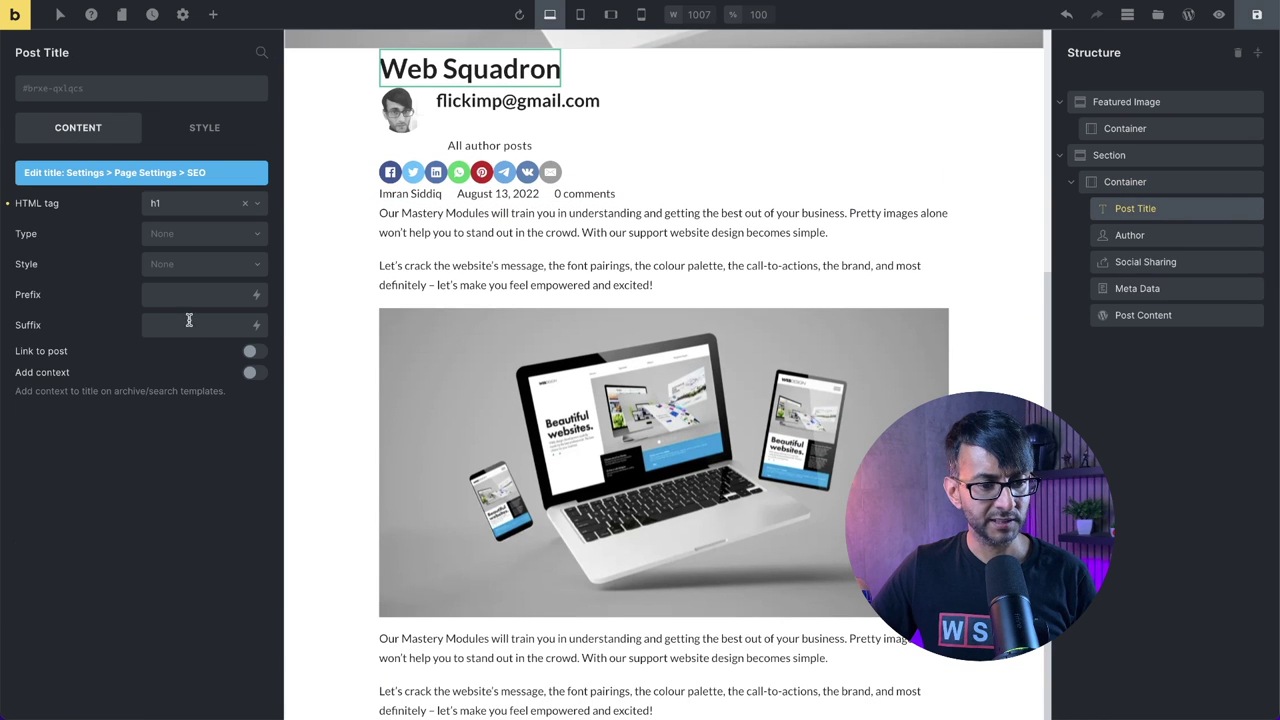
left_click(205, 205)
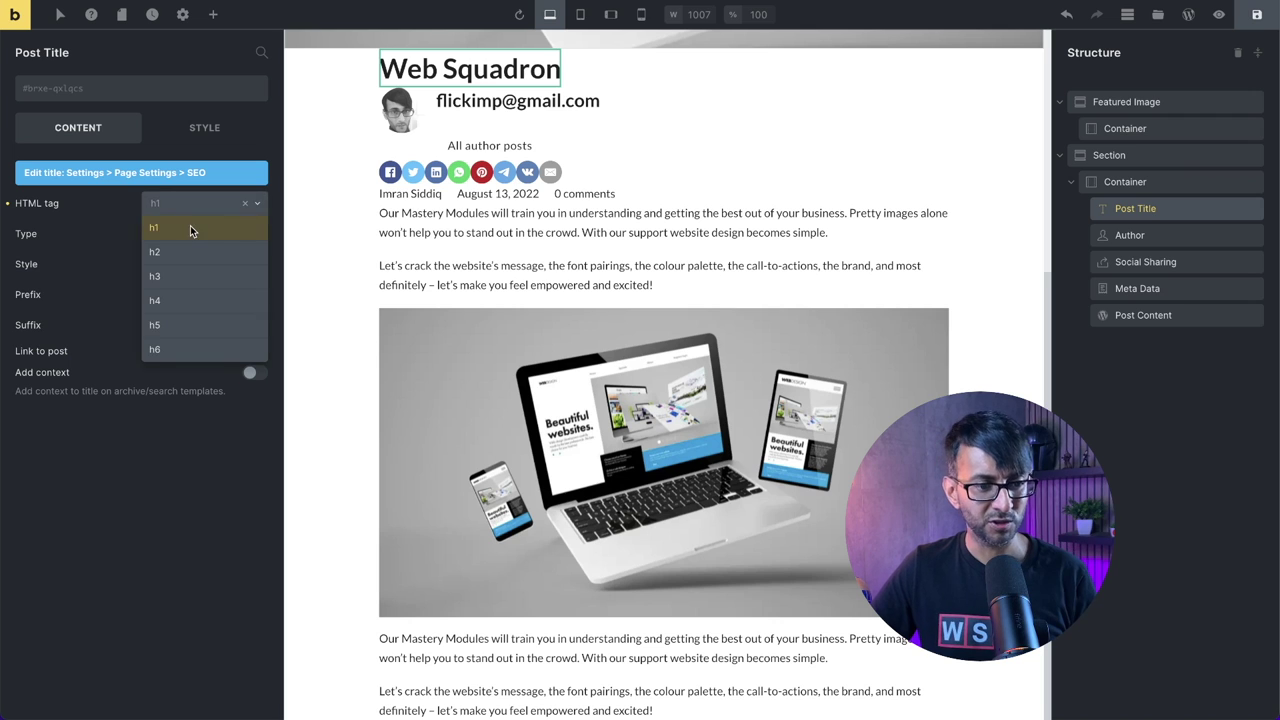
left_click(190, 258)
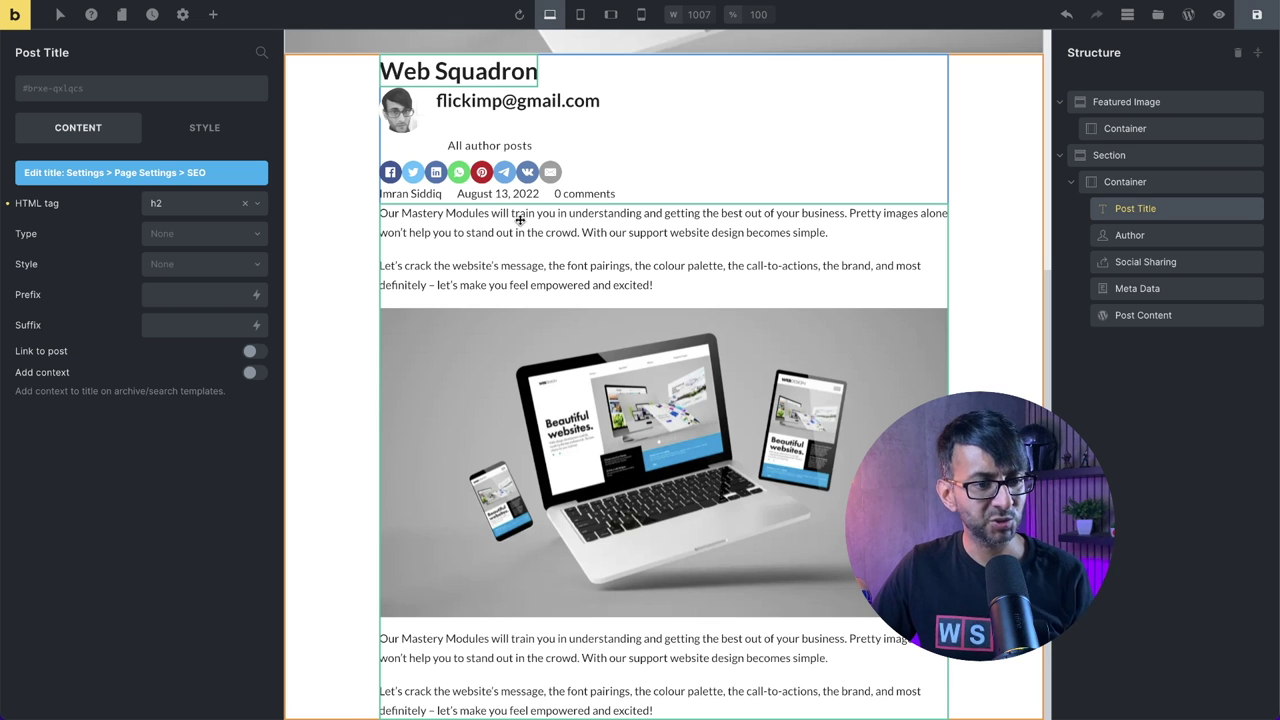
- Try the Primary and Secondary styles on the Post Title element and clear the style again
left_click(184, 265)
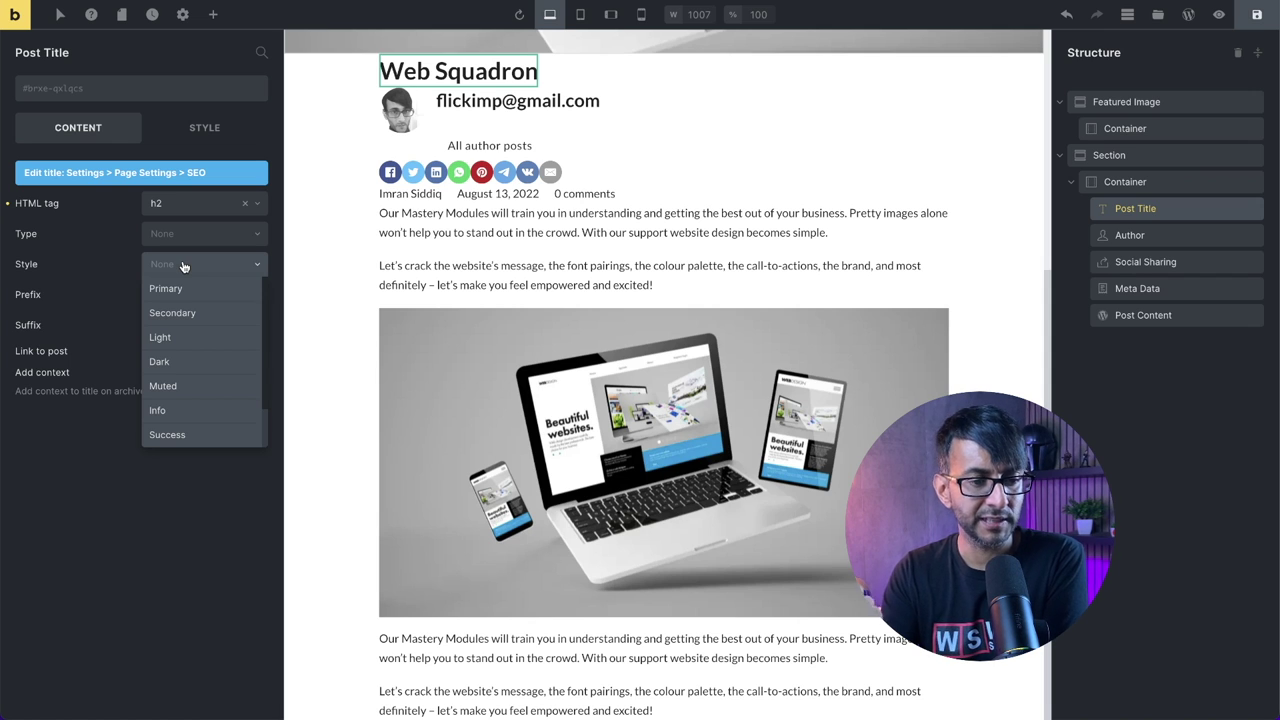
left_click(183, 288)
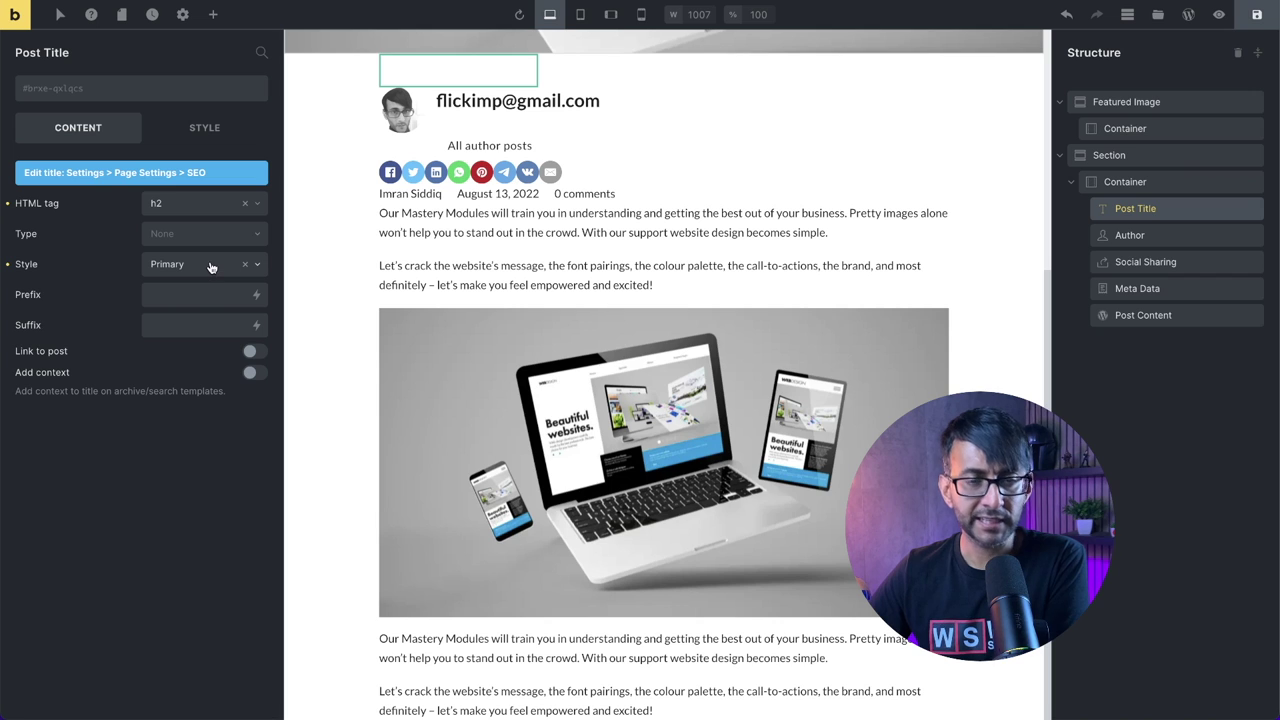
left_click(209, 268)
left_click(200, 311)
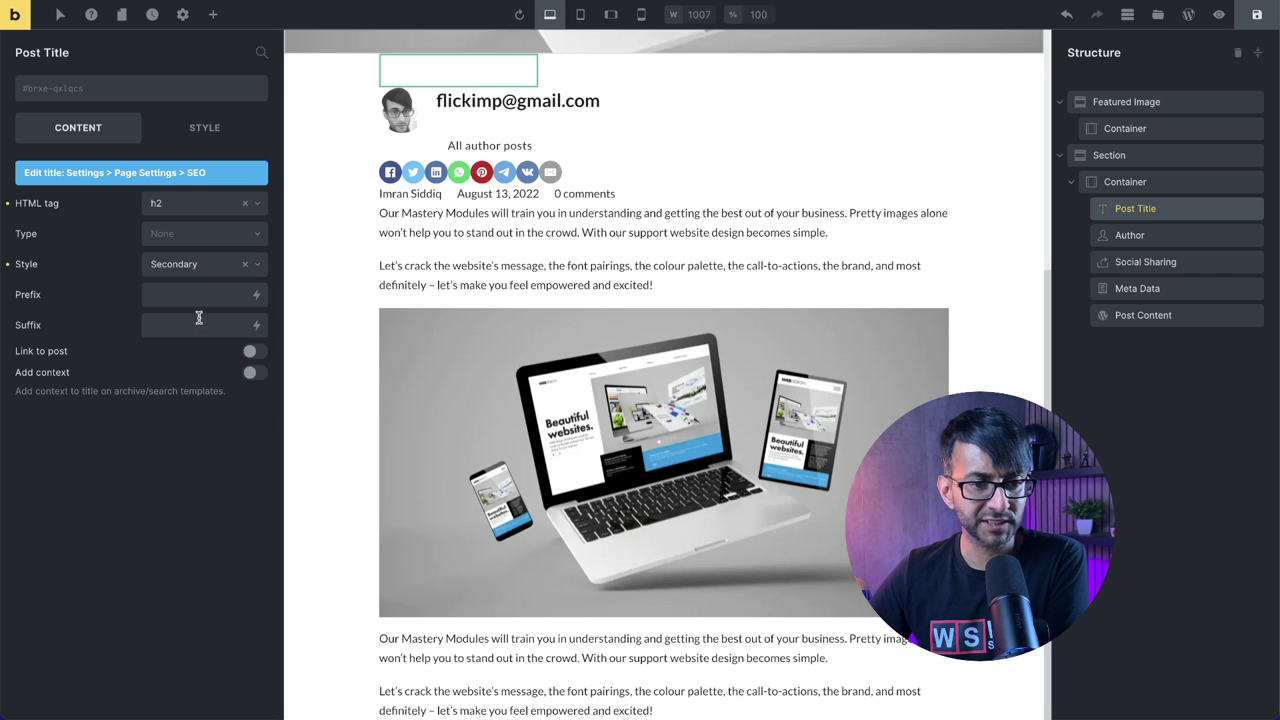
left_click(245, 265)
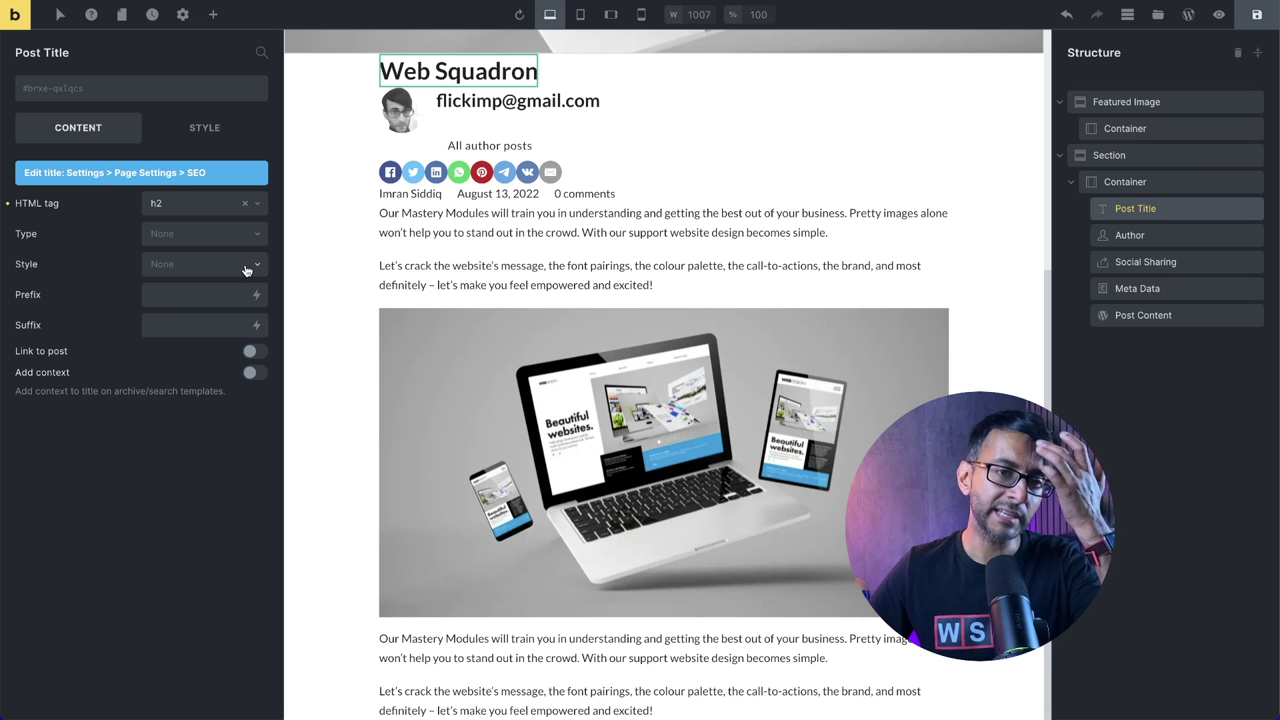
- Review the colors defined in the Test Style theme style
left_click(183, 17)
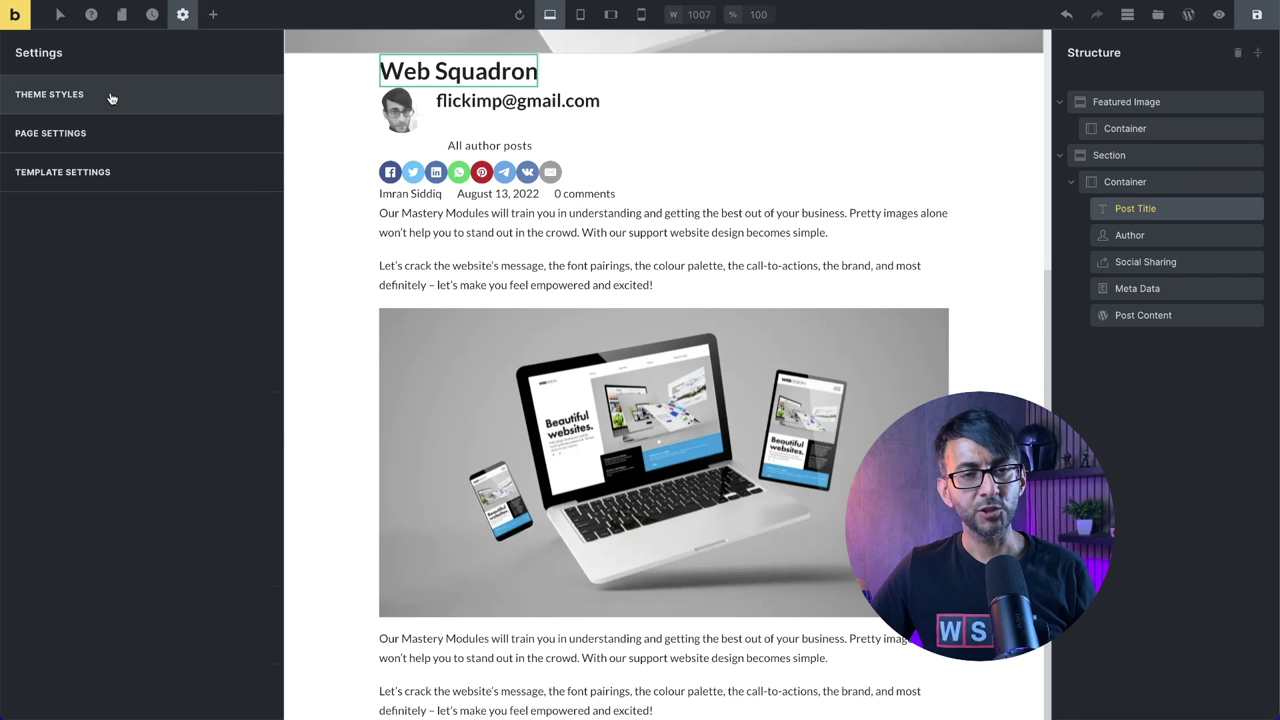
left_click(110, 95)
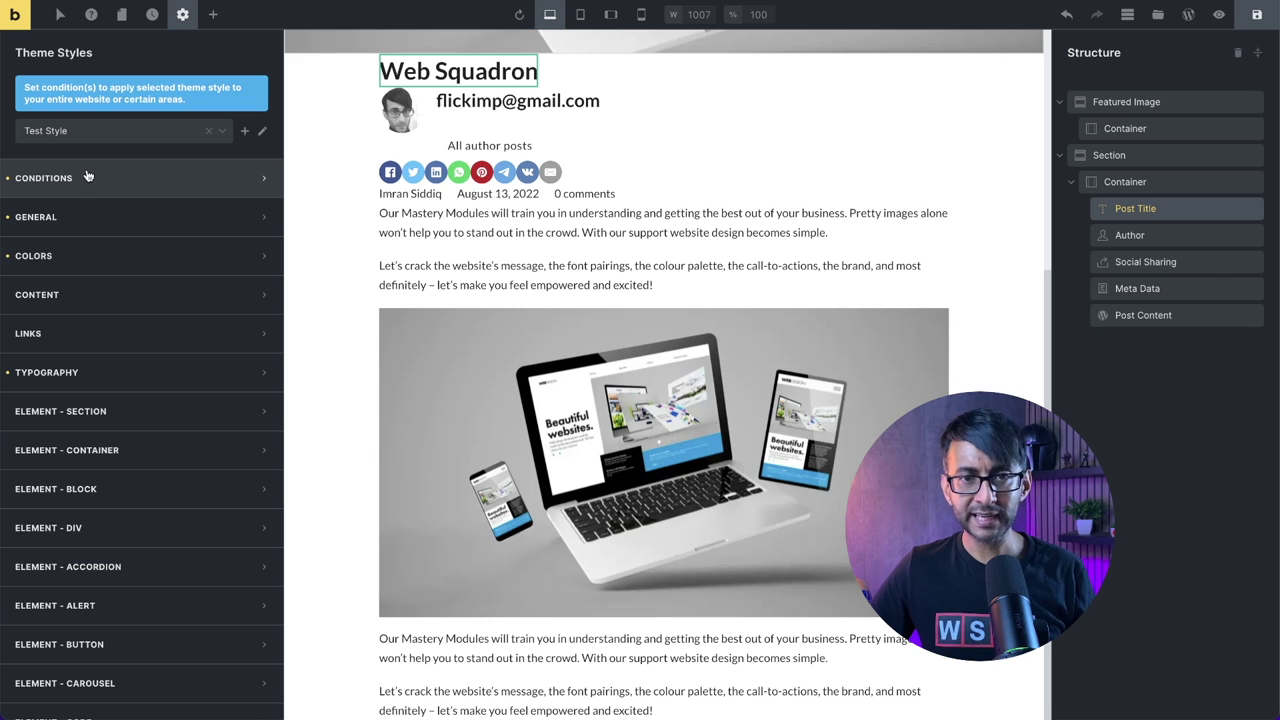
left_click(88, 261)
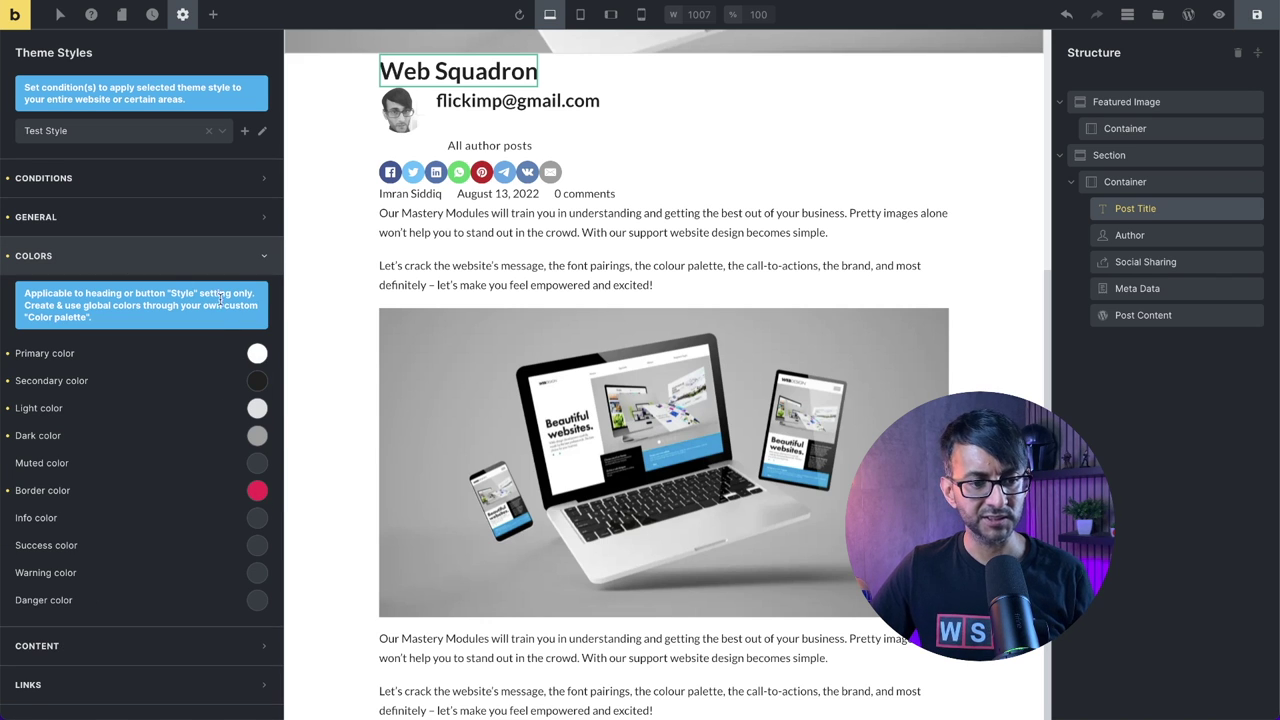
left_click(250, 255)
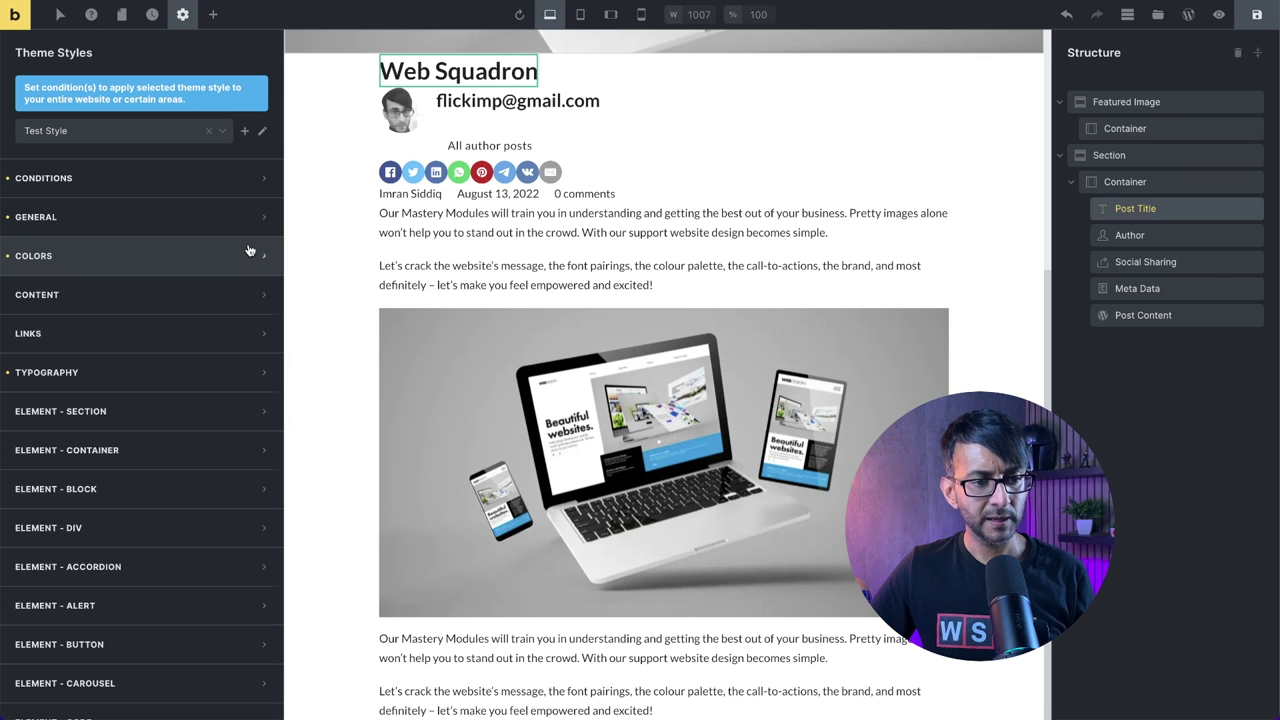
- Examine the theme style's typography for the body and all headings, and open the headings' font choices
left_click(125, 377)
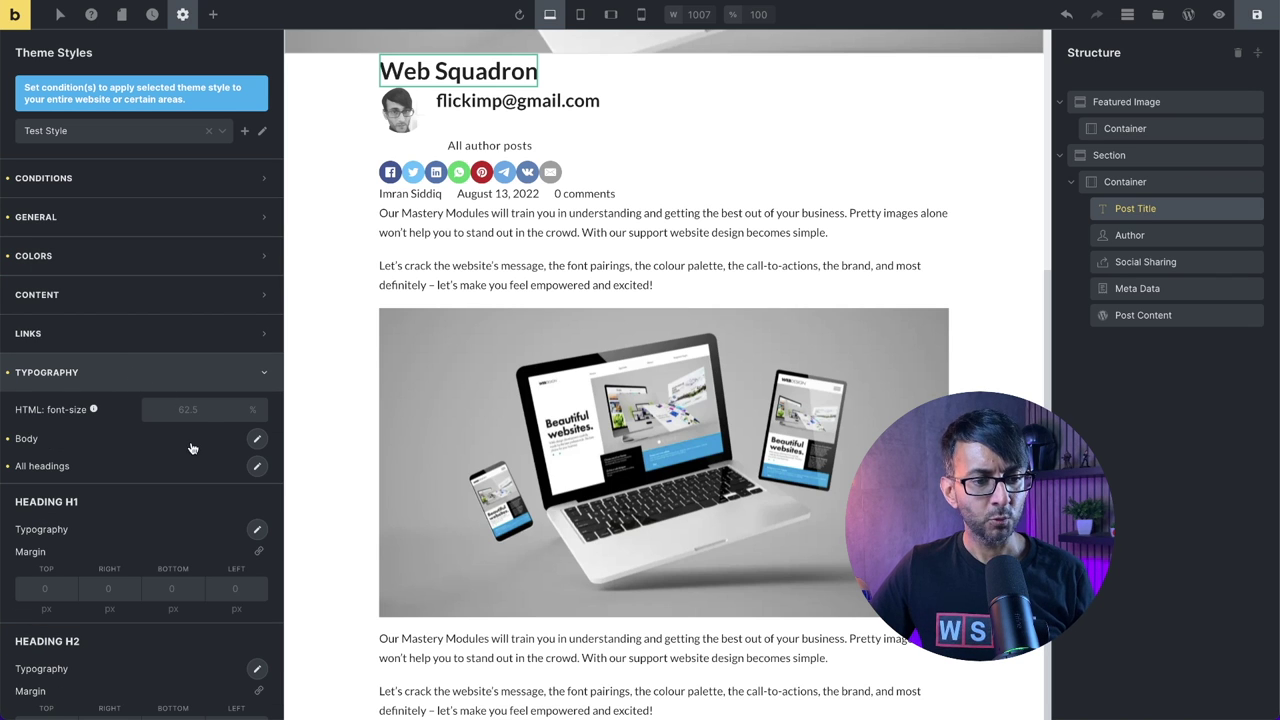
scroll(185, 435, "down", 1)
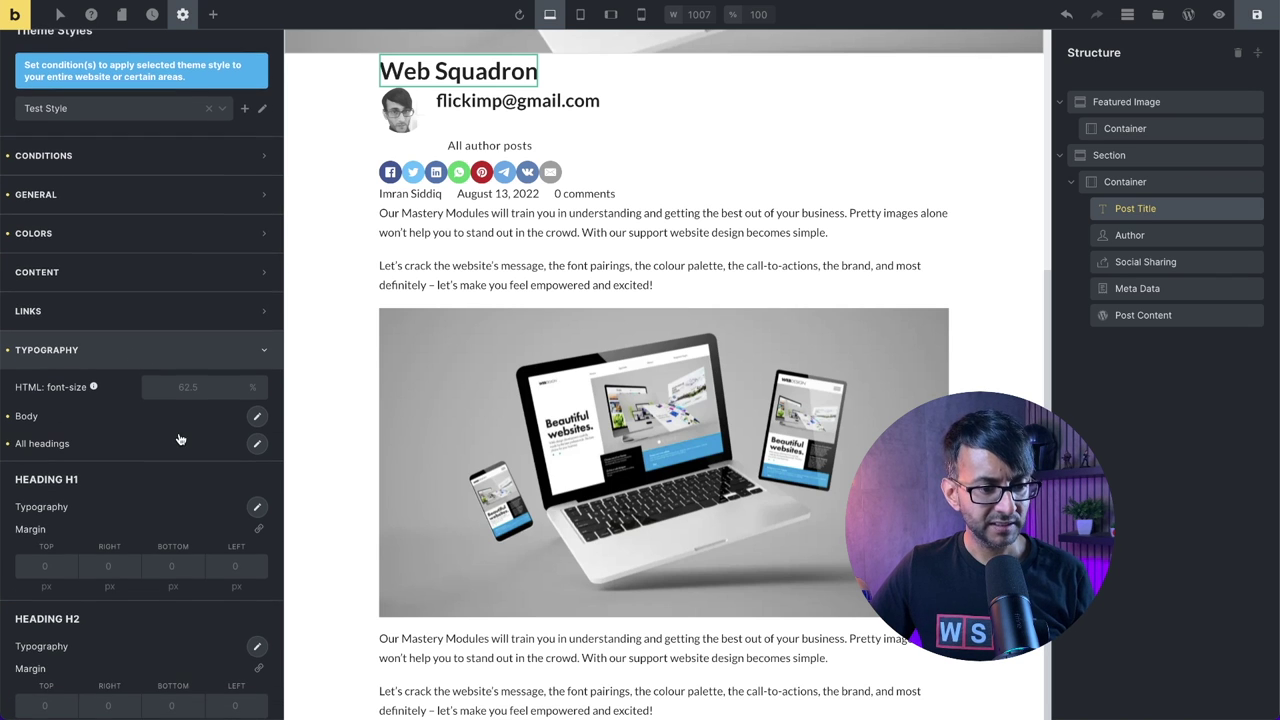
left_click(257, 417)
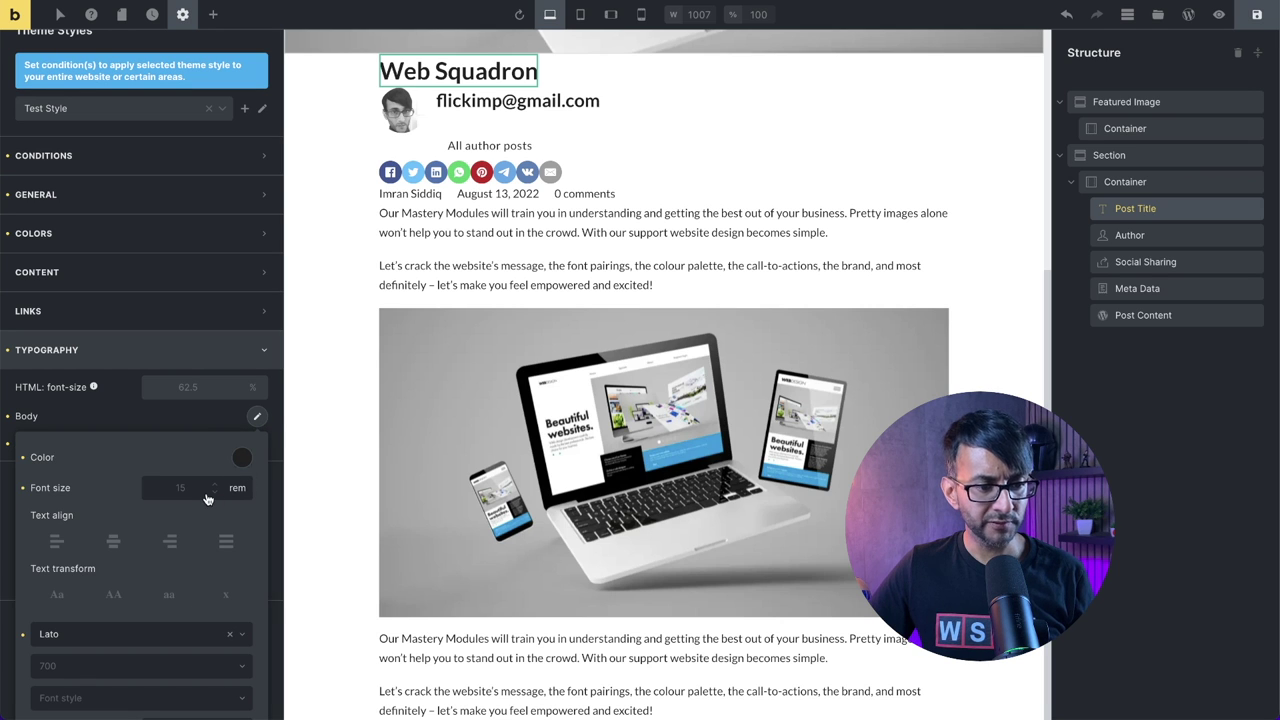
scroll(207, 498, "down", 3)
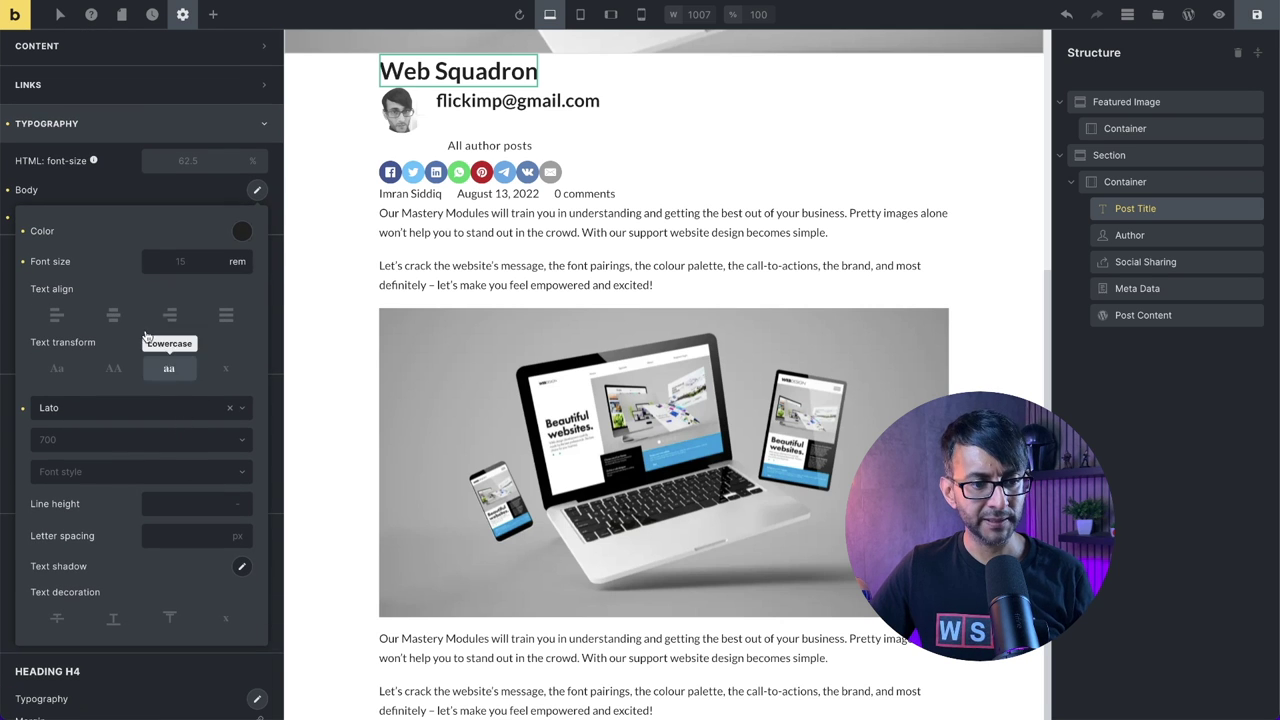
left_click(120, 198)
left_click(257, 219)
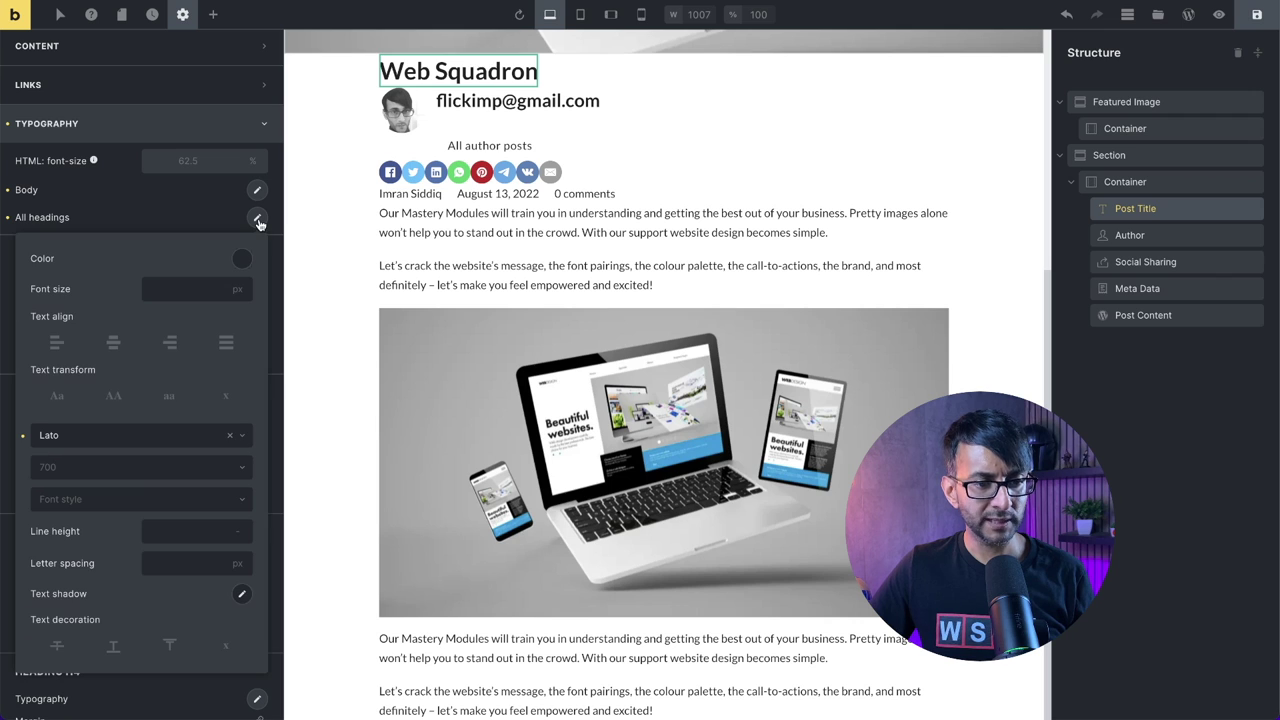
left_click(157, 436)
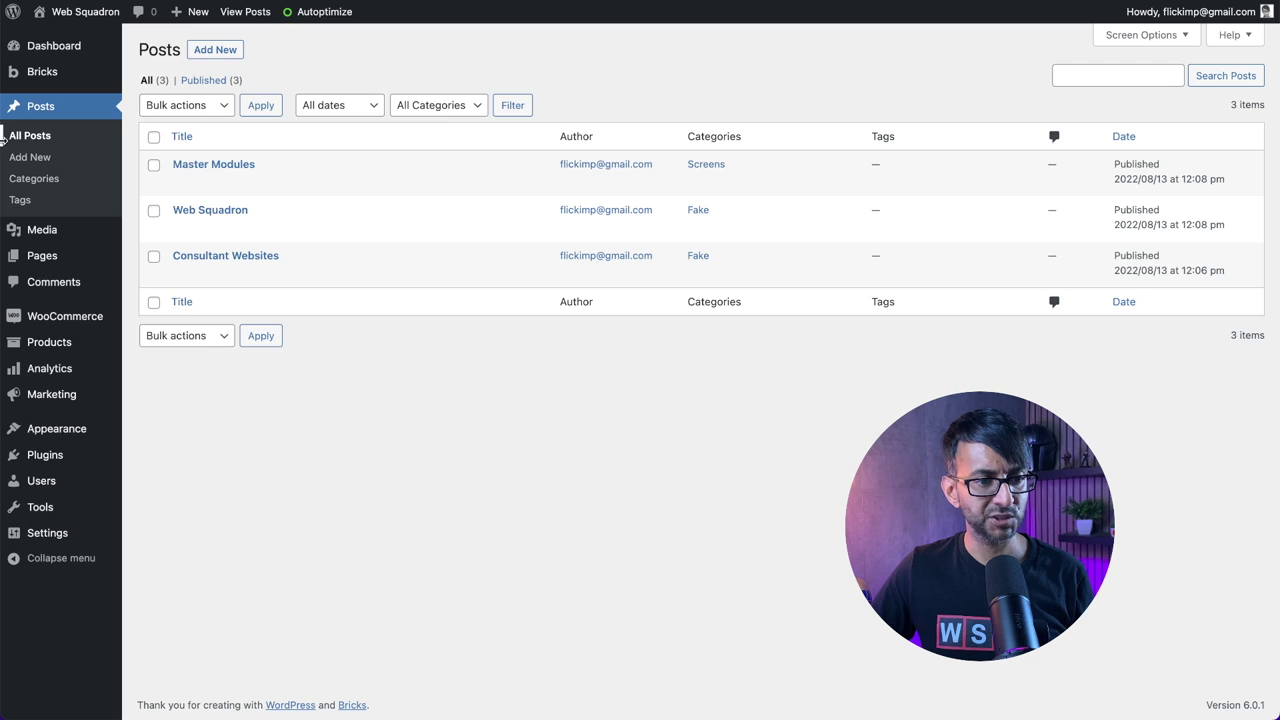
- Switch to the WordPress dashboard and trash the draft Lato entry among the Bricks custom fonts
mouse_move(46, 76)
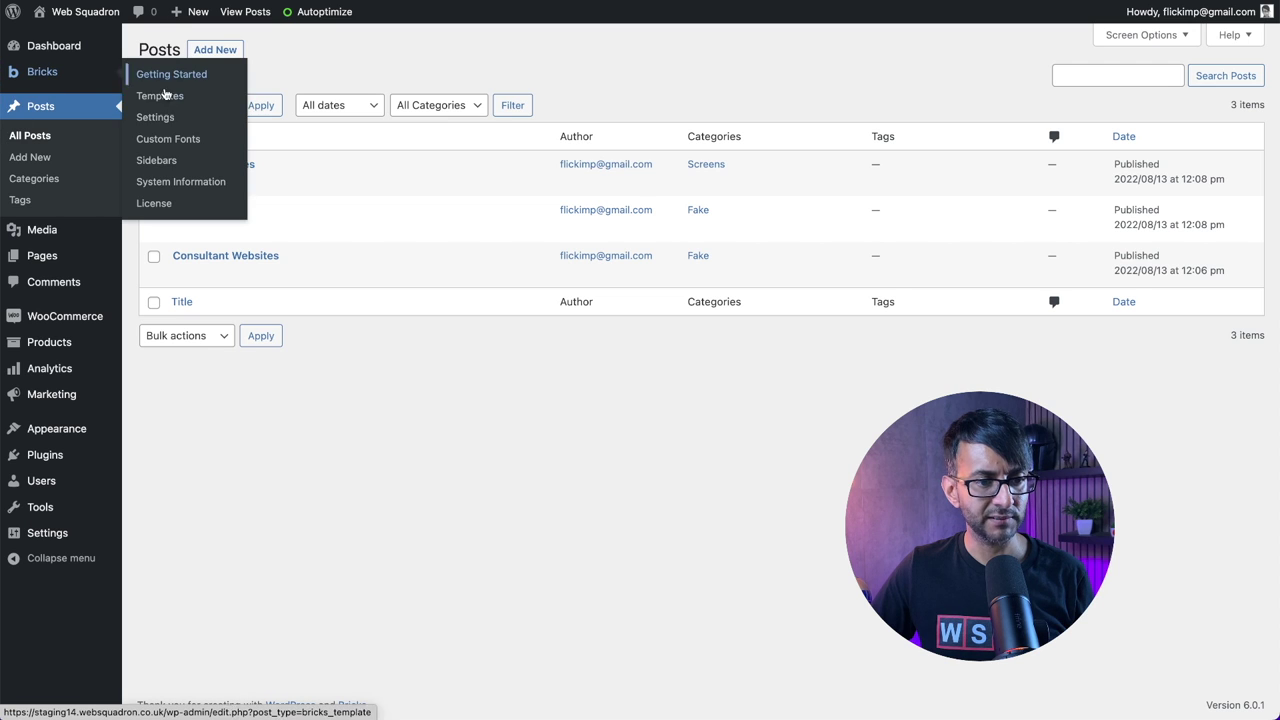
left_click(172, 140)
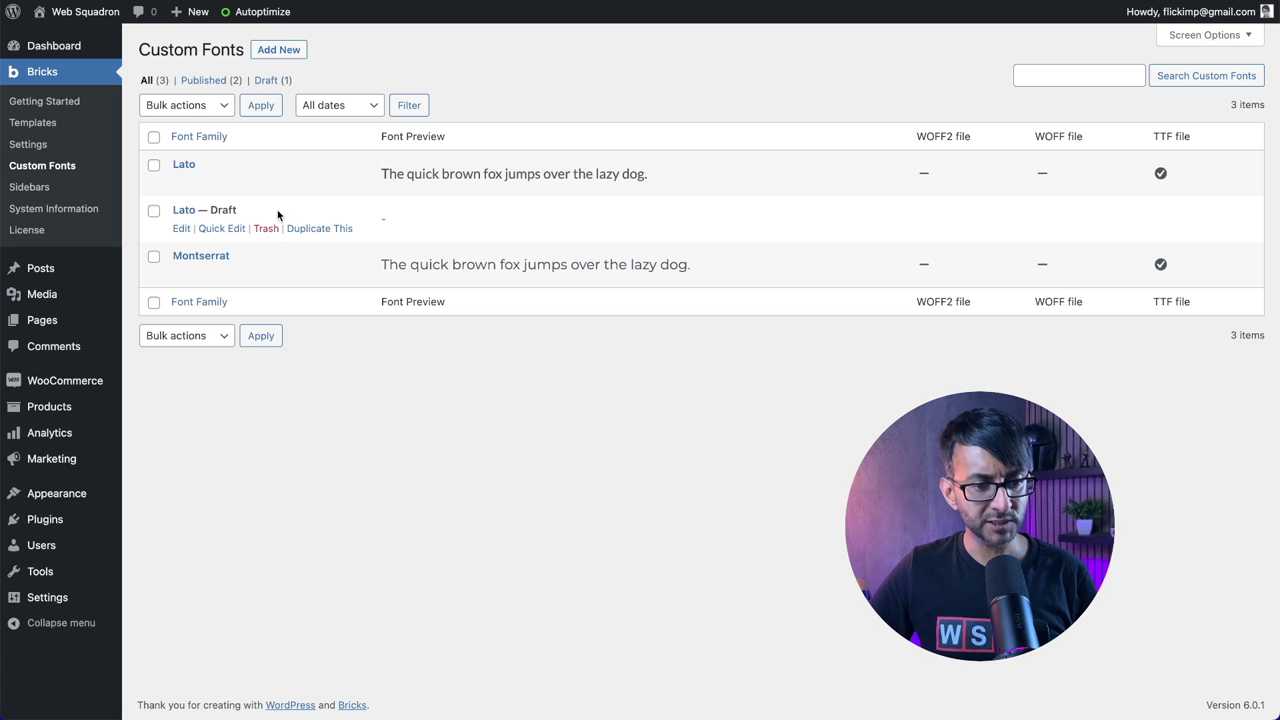
left_click(266, 228)
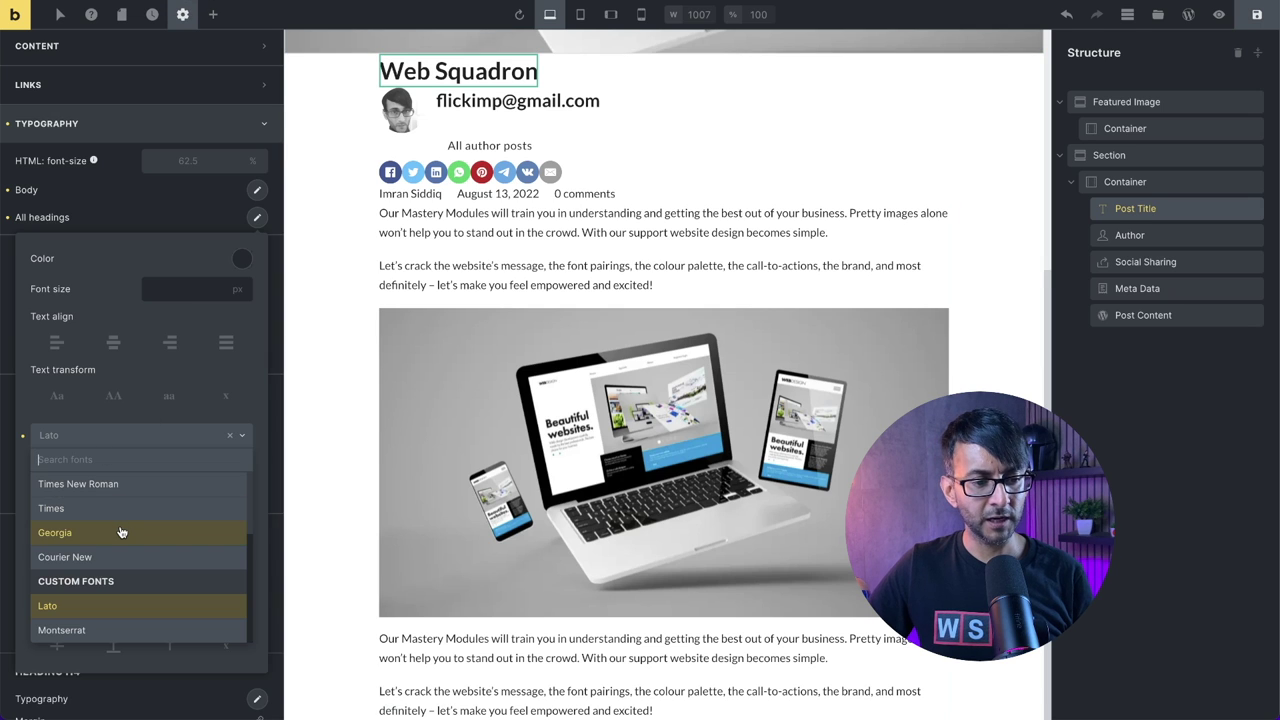
- Back in the Bricks builder, look through the fonts available for all headings and return to the Post Title's content settings
scroll(118, 530, "up", 2)
scroll(166, 556, "down", 2)
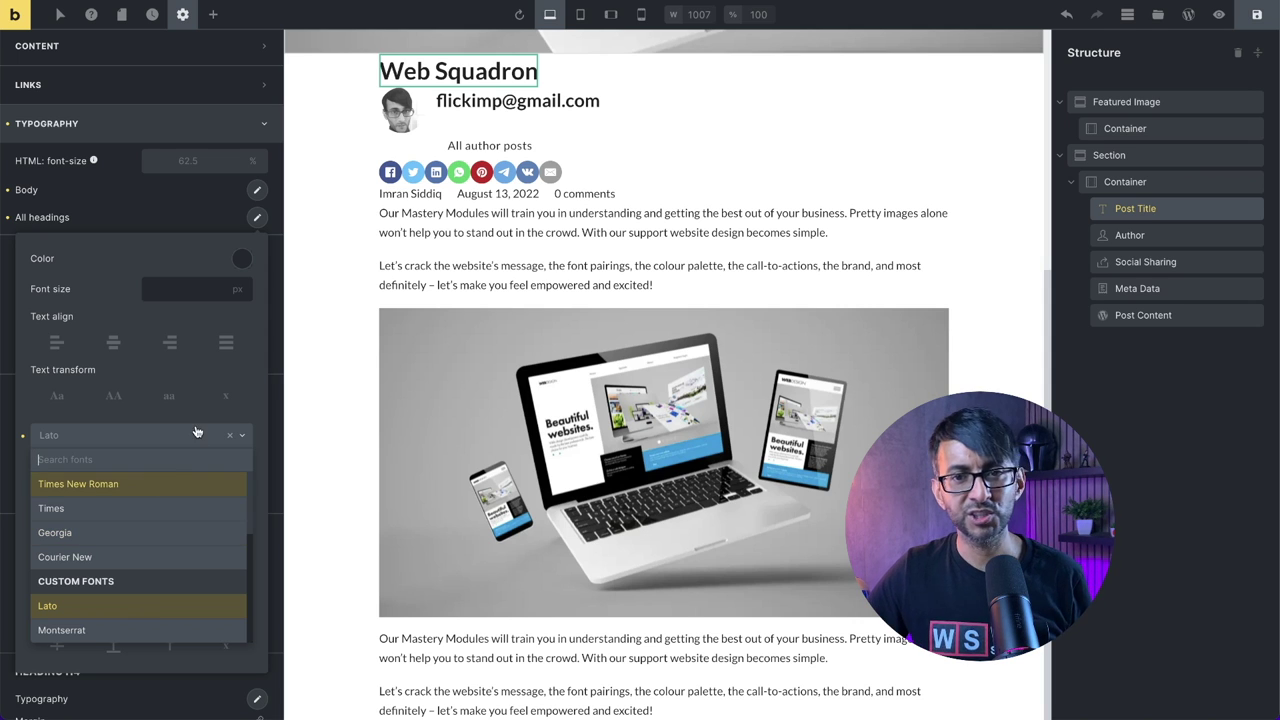
scroll(218, 438, "up", 5)
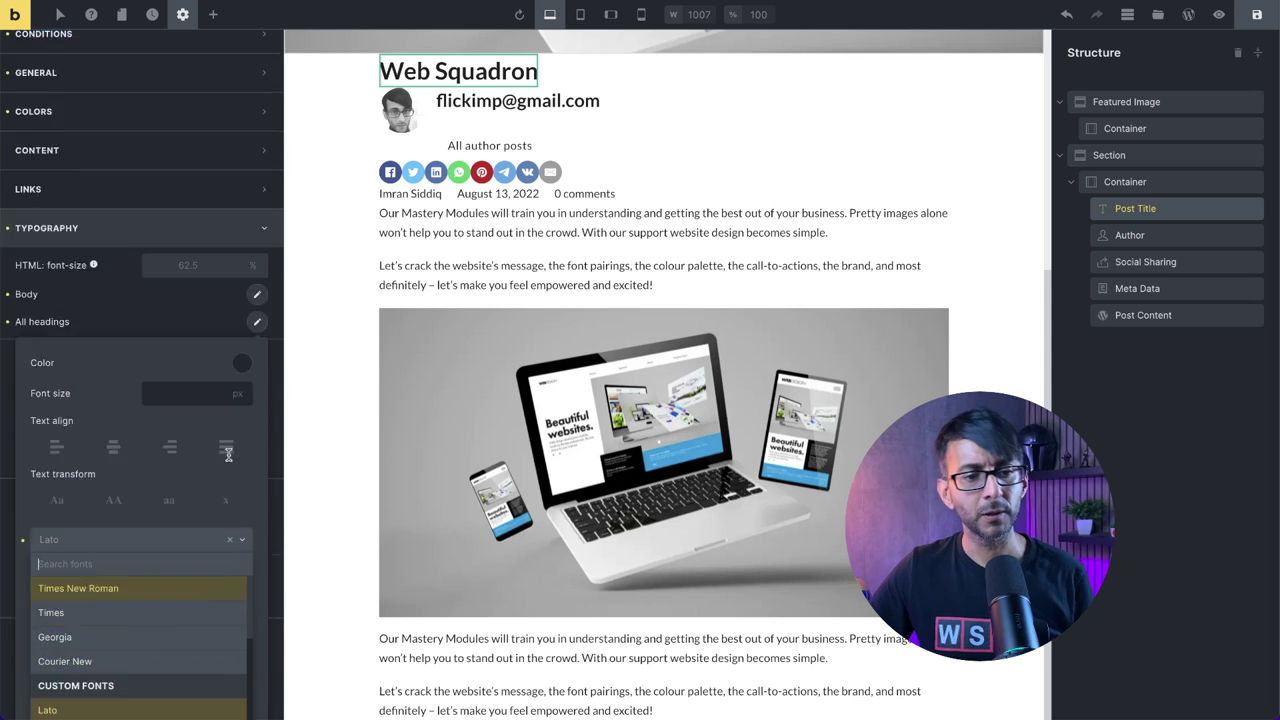
scroll(496, 305, "up", 5)
scroll(543, 357, "up", 3)
left_click(1169, 211)
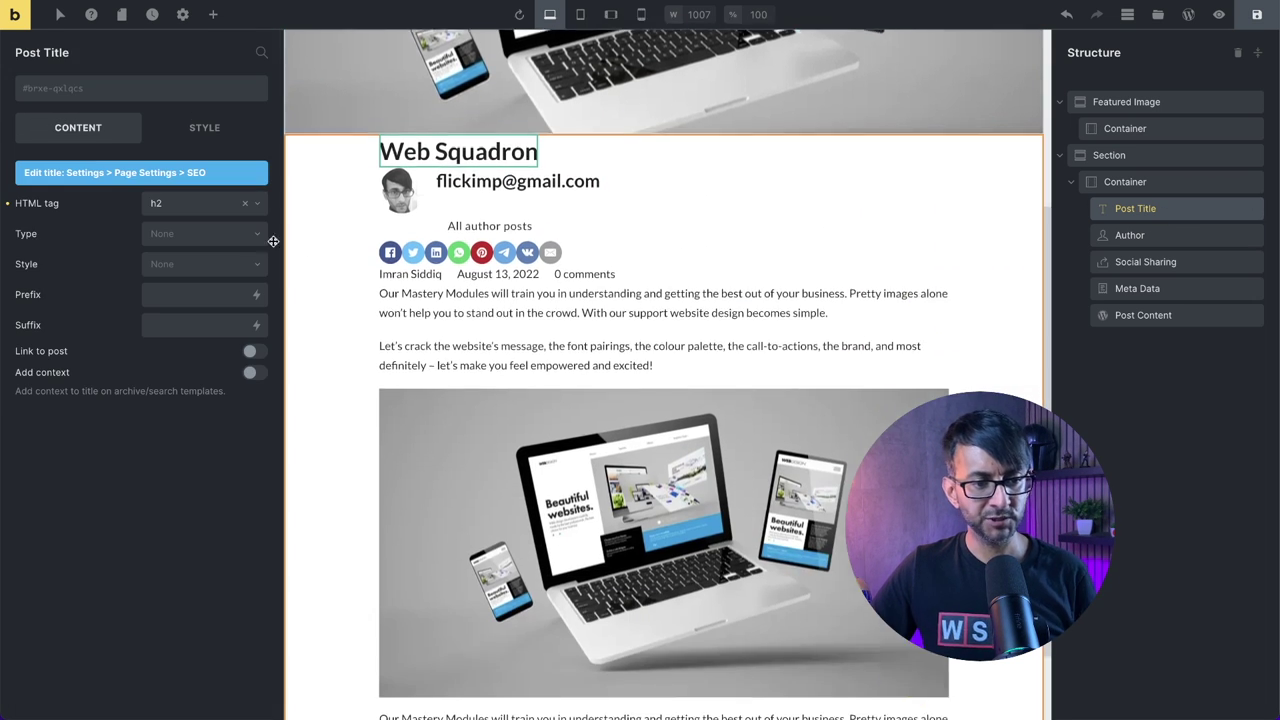
- Center the Post Title within its container using the flex alignment in its layout style settings
left_click(214, 130)
left_click(100, 174)
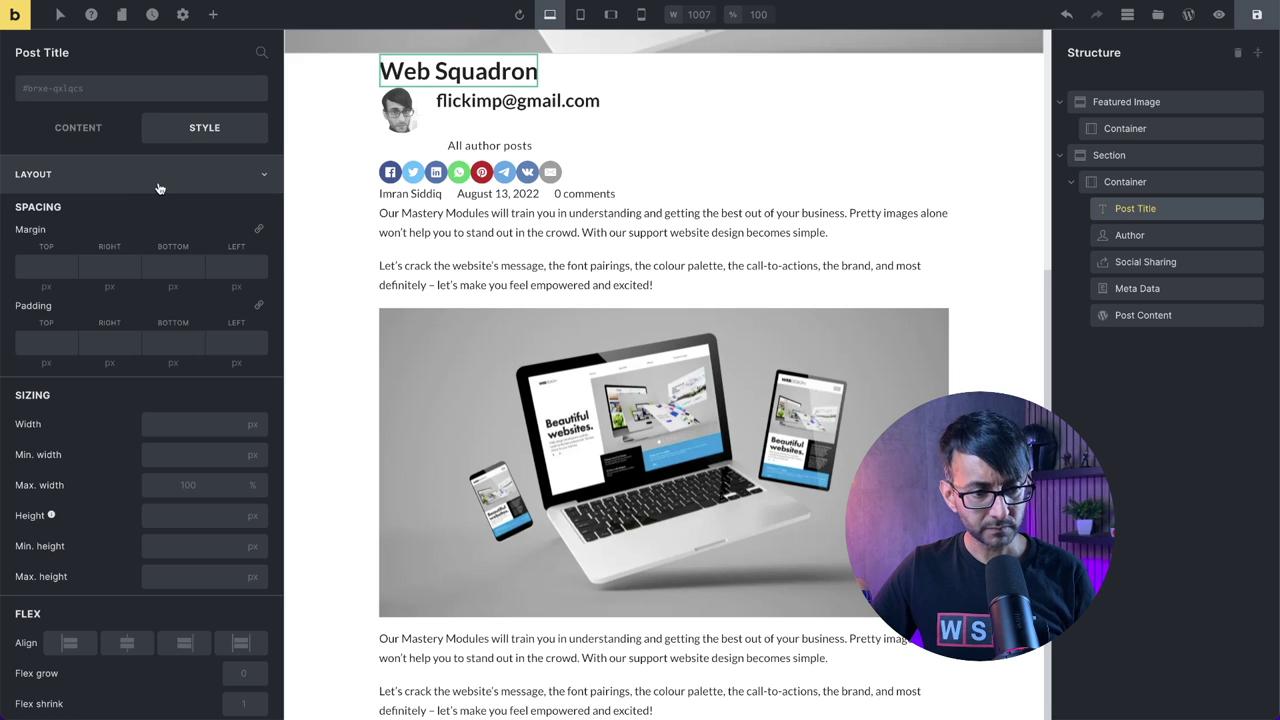
scroll(125, 550, "down", 1)
left_click(127, 626)
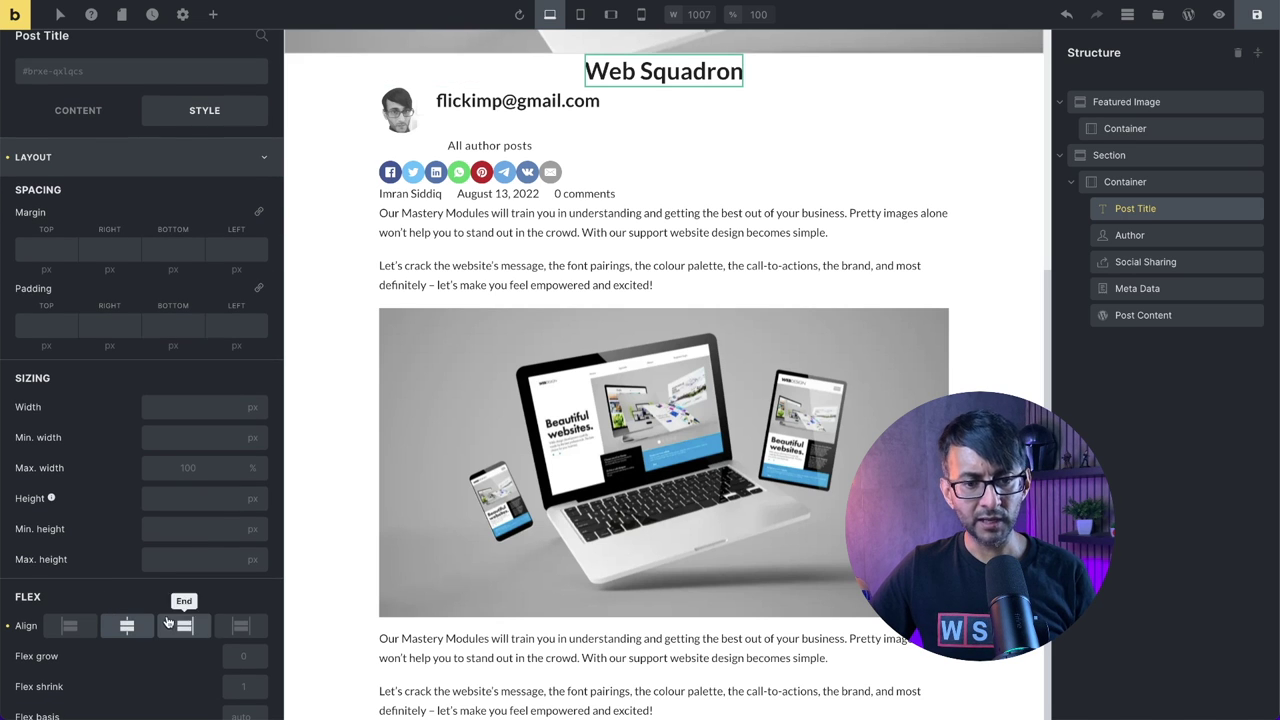
scroll(212, 427, "down", 1)
scroll(171, 443, "down", 3)
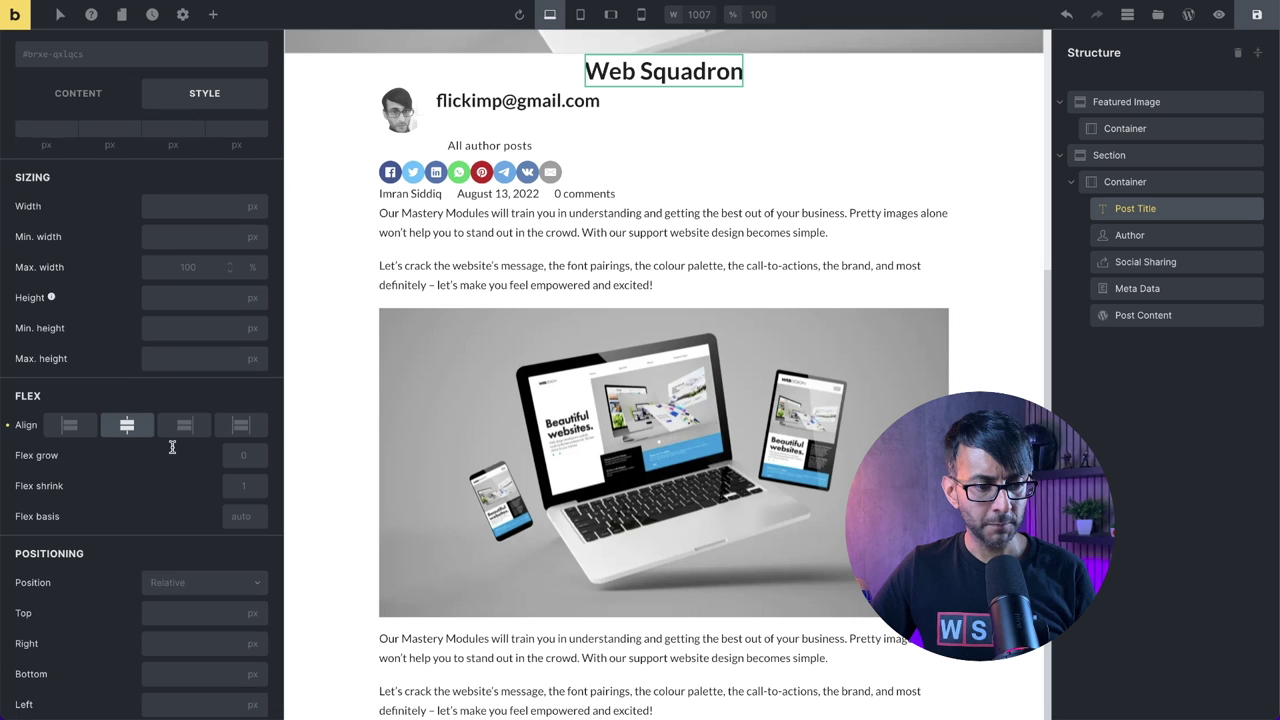
scroll(153, 575, "down", 1)
scroll(148, 316, "up", 5)
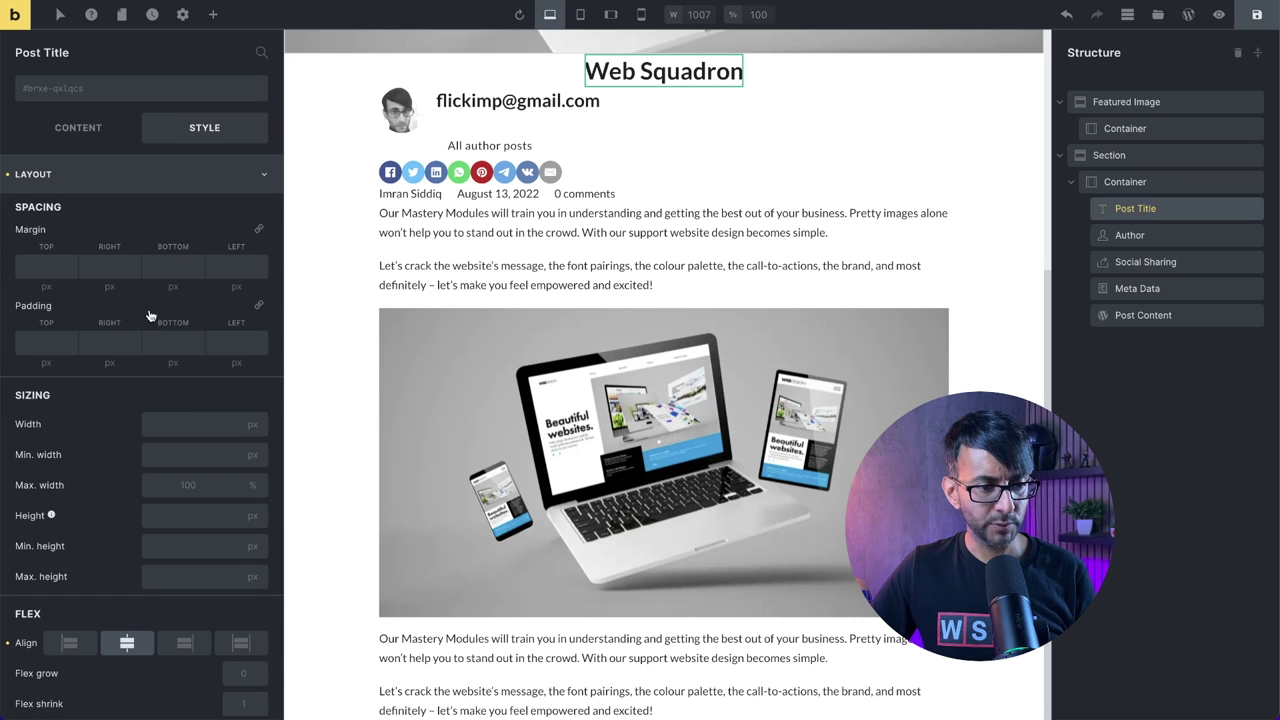
- Set the Post Title's typography font size to 5 rem
left_click(188, 184)
left_click(123, 224)
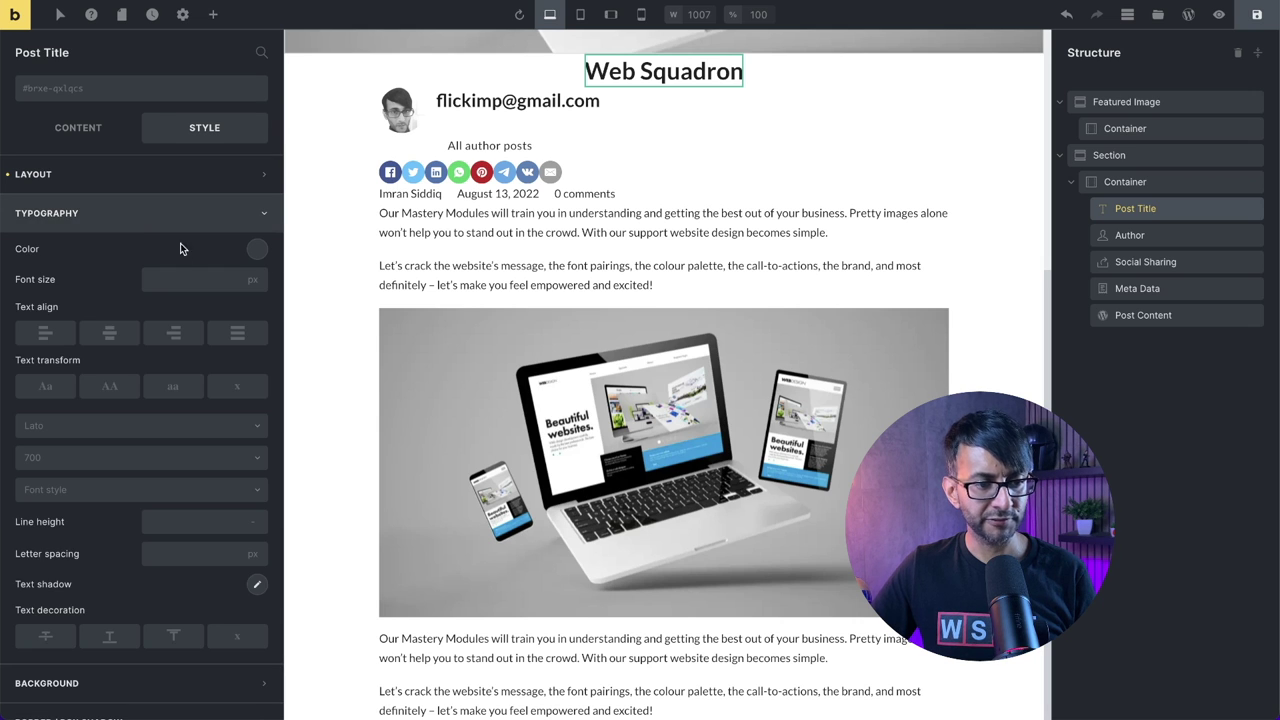
mouse_move(257, 280)
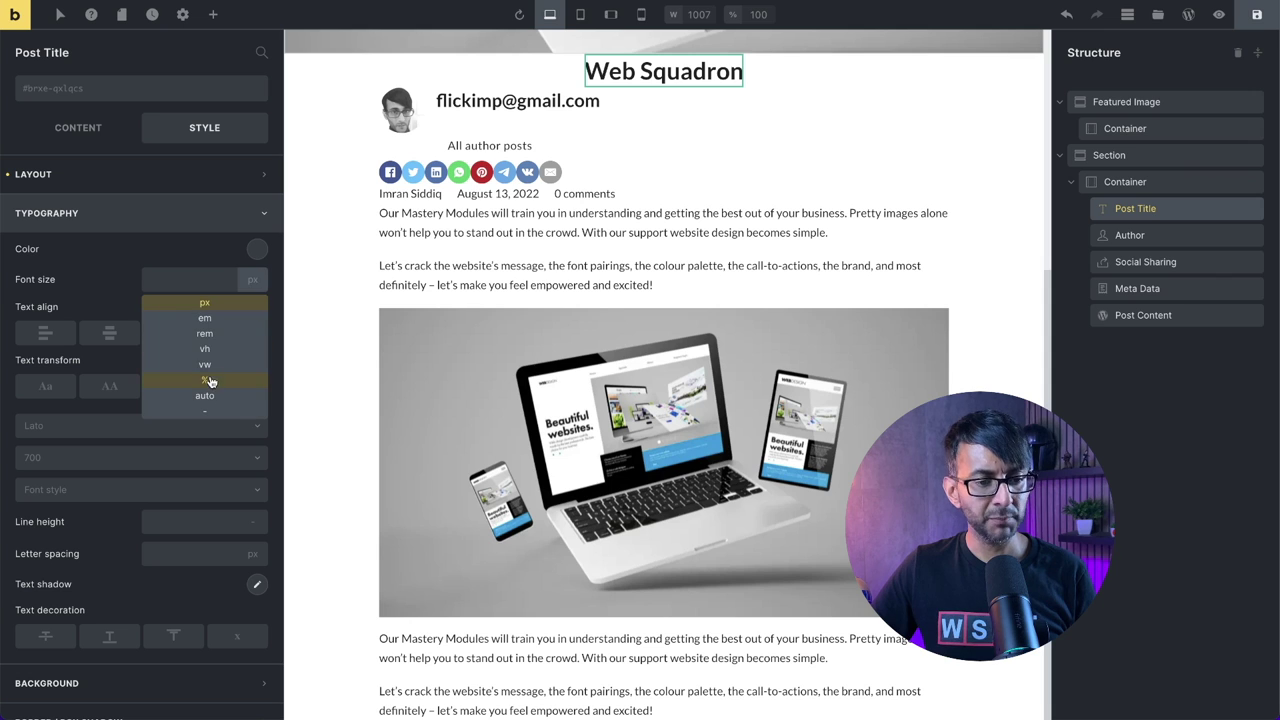
left_click(232, 336)
left_click(198, 280)
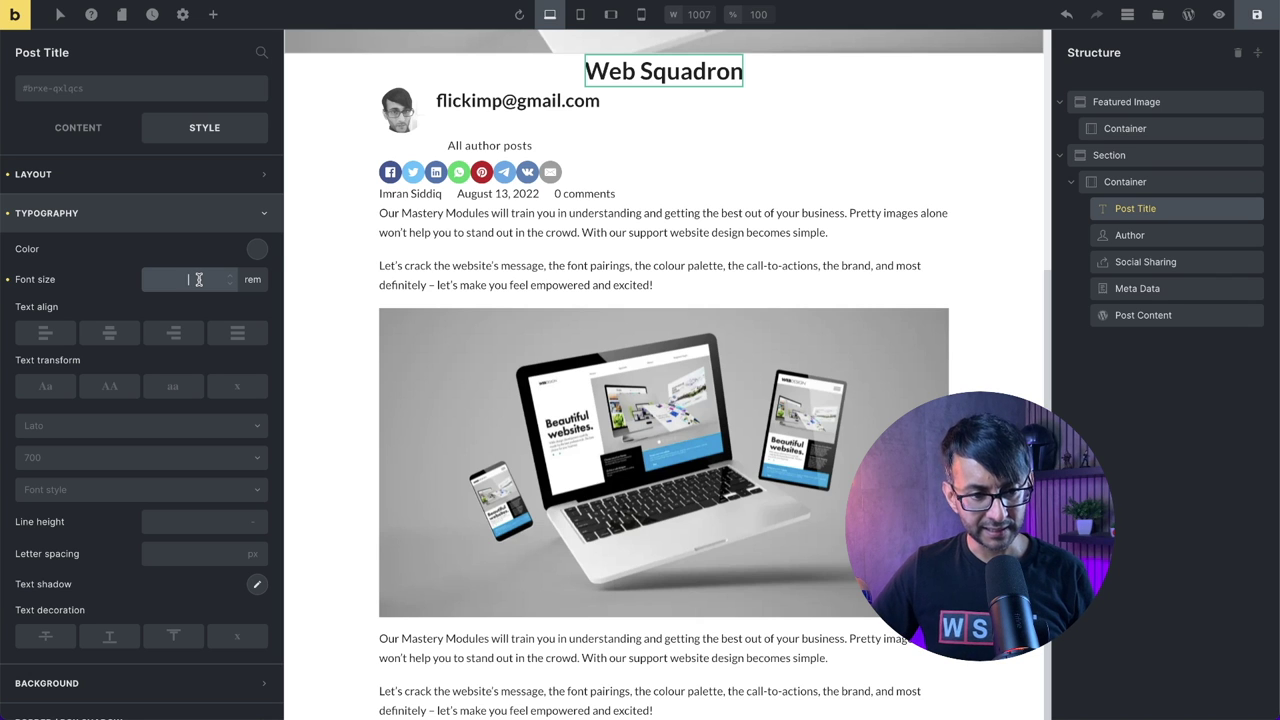
type("5")
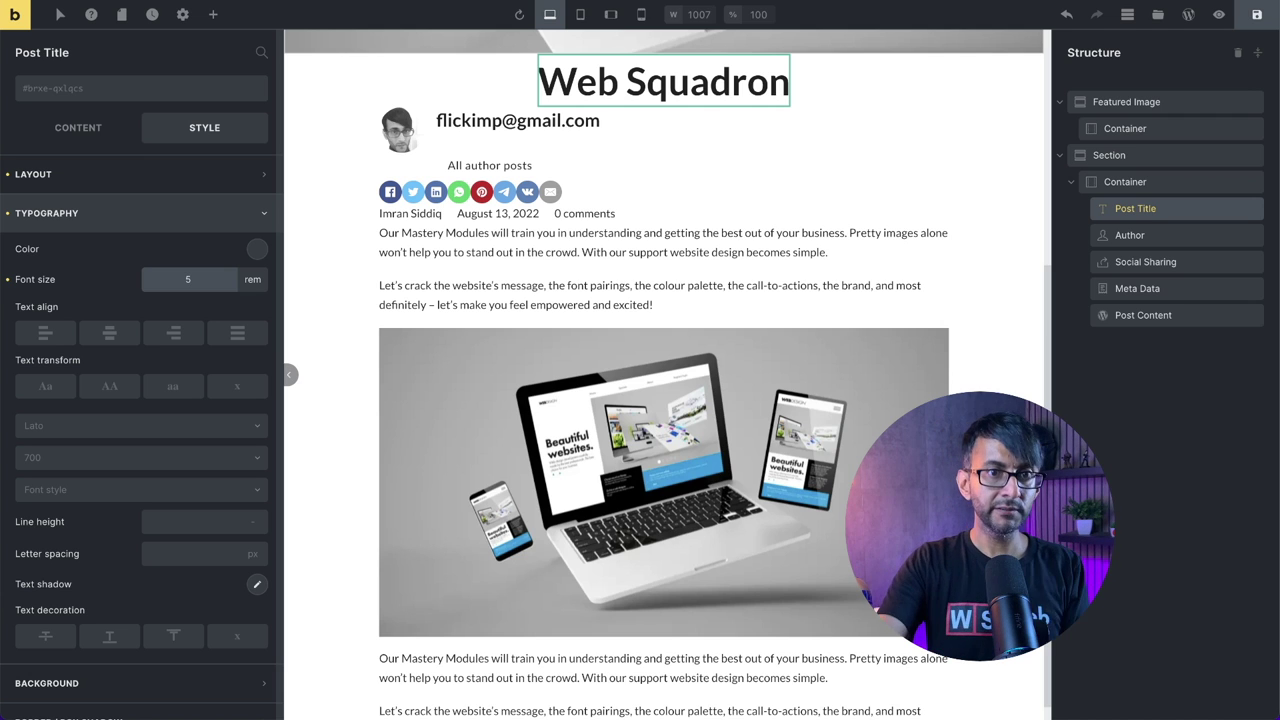
- Try font sizes of 3 rem and 1.6 rem on the Post Title
key("BackSpace")
type("3")
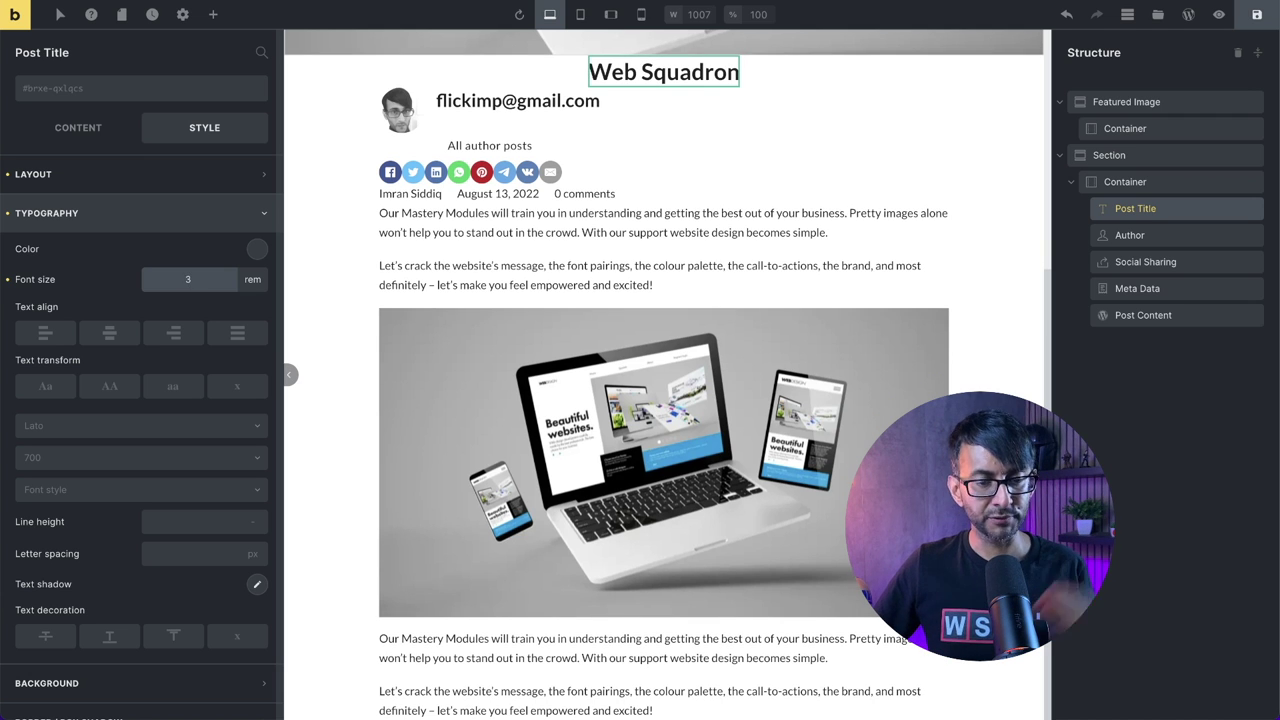
key("BackSpace")
type("1.6")
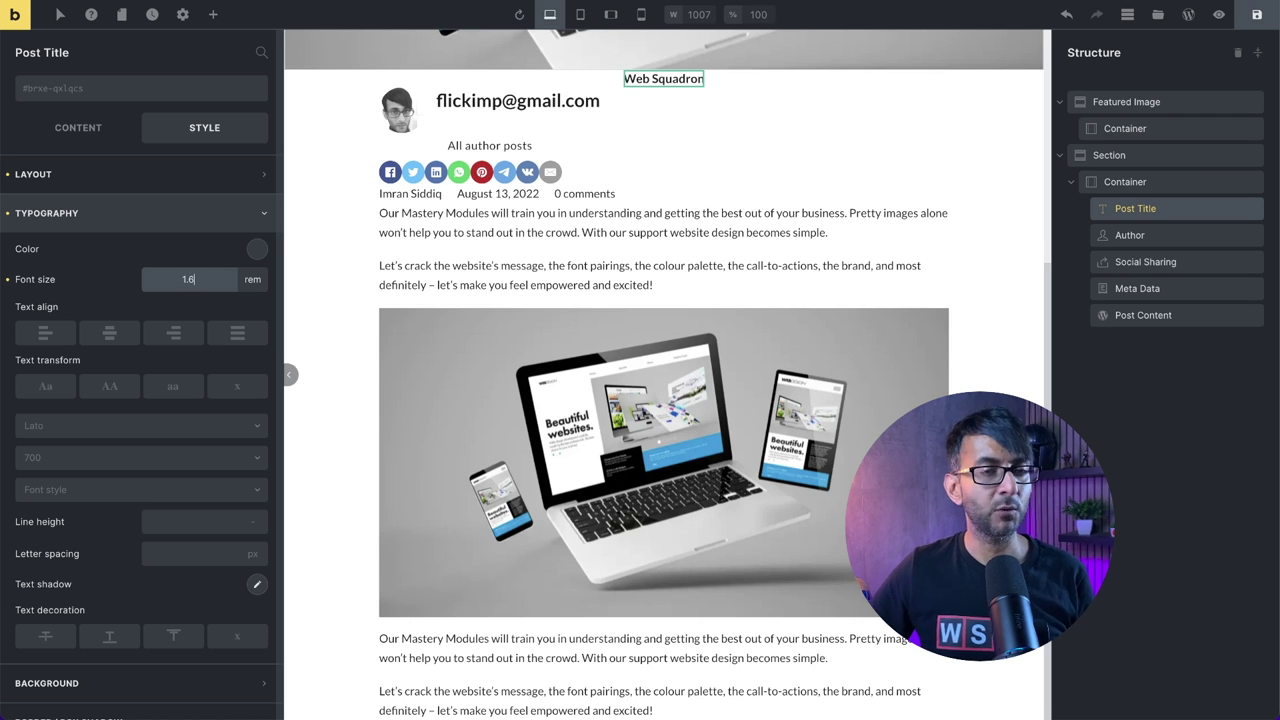
- Set the Post Title's font size to 4 rem
key("BackSpace")
key("BackSpace")
key("BackSpace")
type("4")
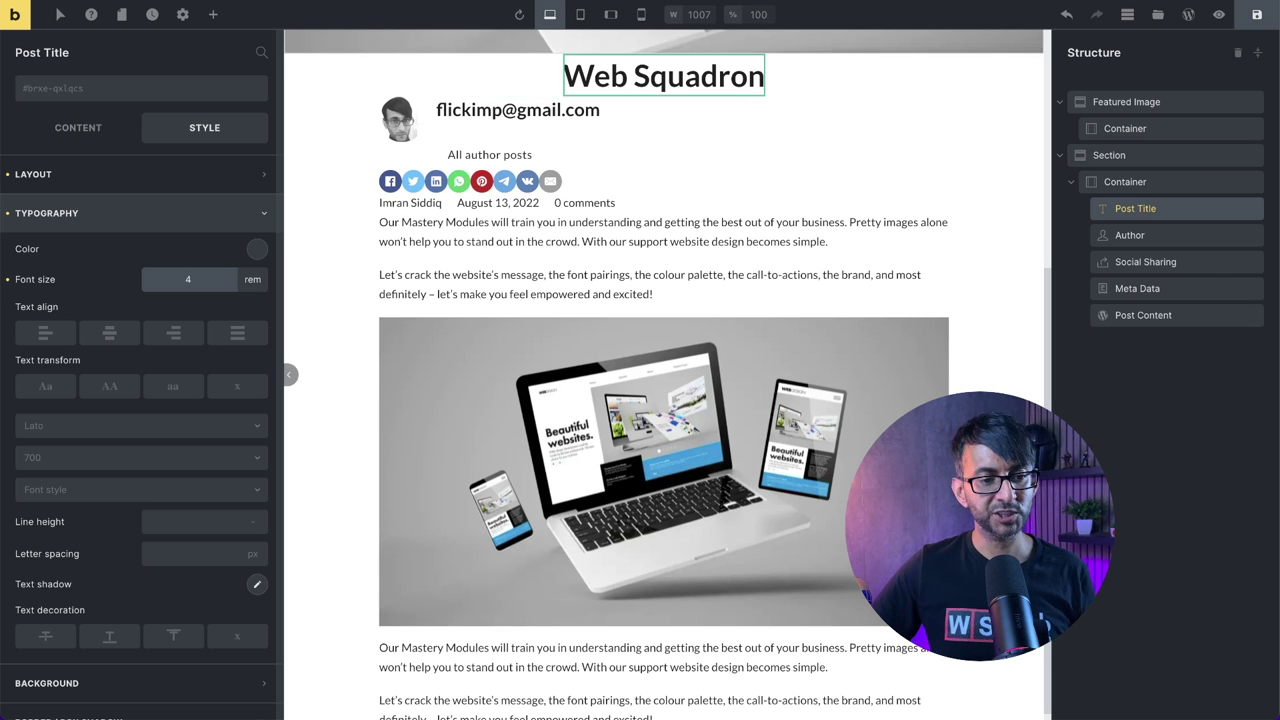
- Set the Post Title's font weight to 700
scroll(165, 425, "down", 1)
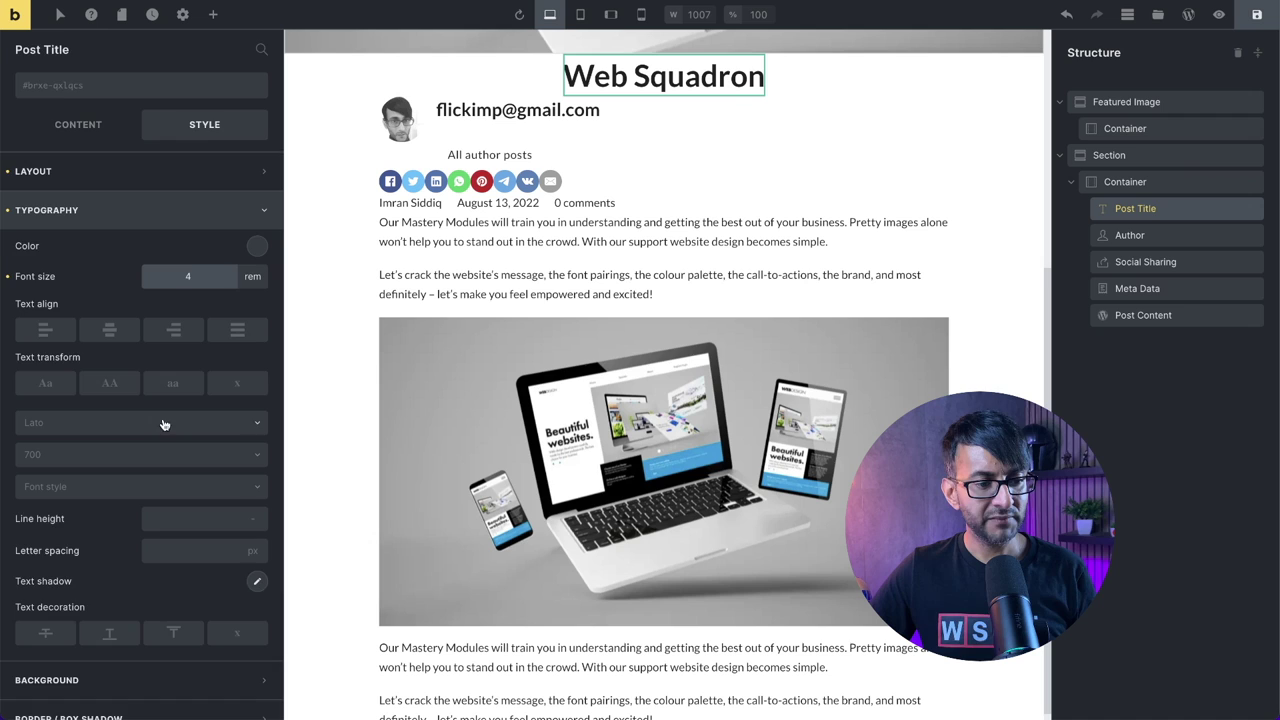
scroll(164, 440, "down", 1)
left_click(131, 362)
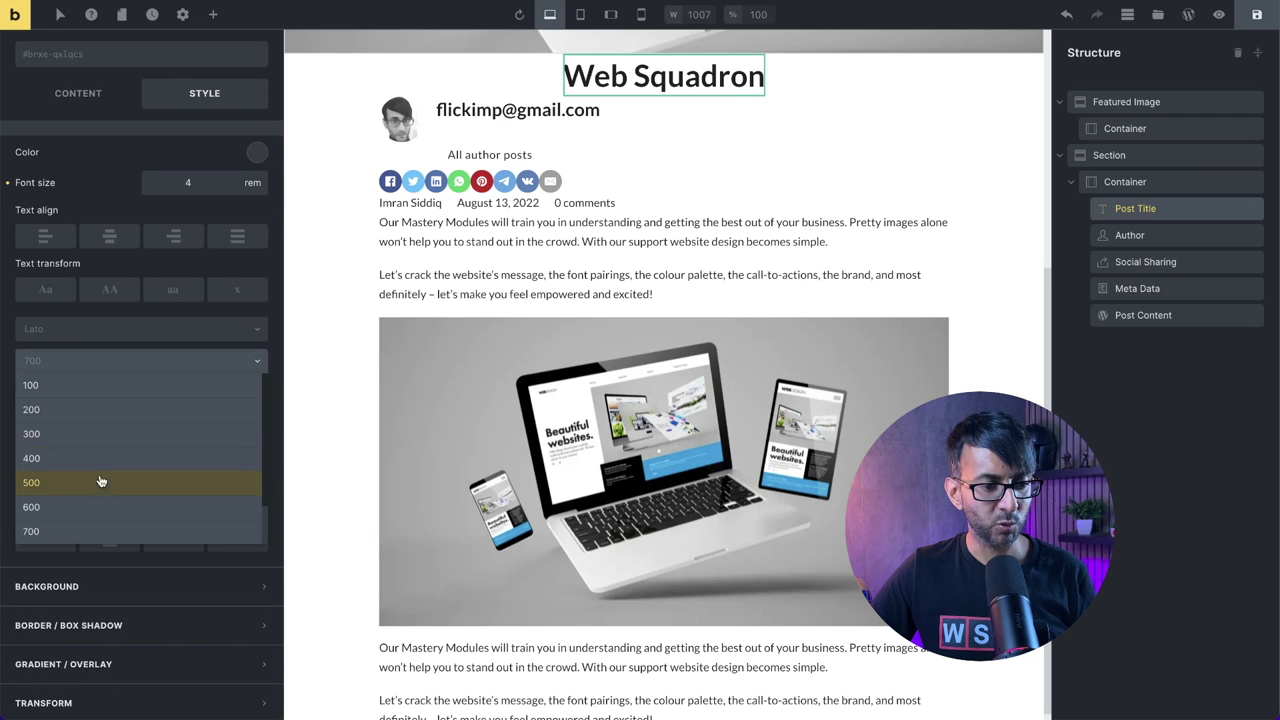
left_click(98, 531)
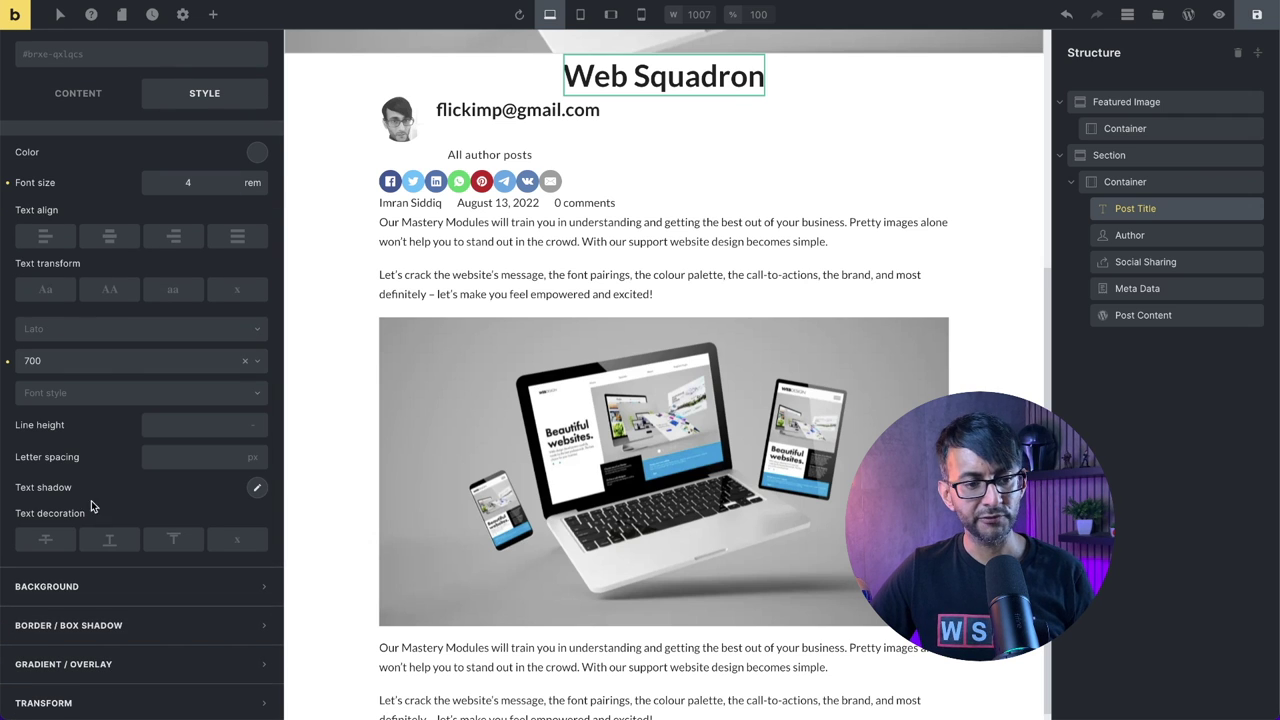
- Try a font weight of 300 on the Post Title and set it back to 700
left_click(103, 366)
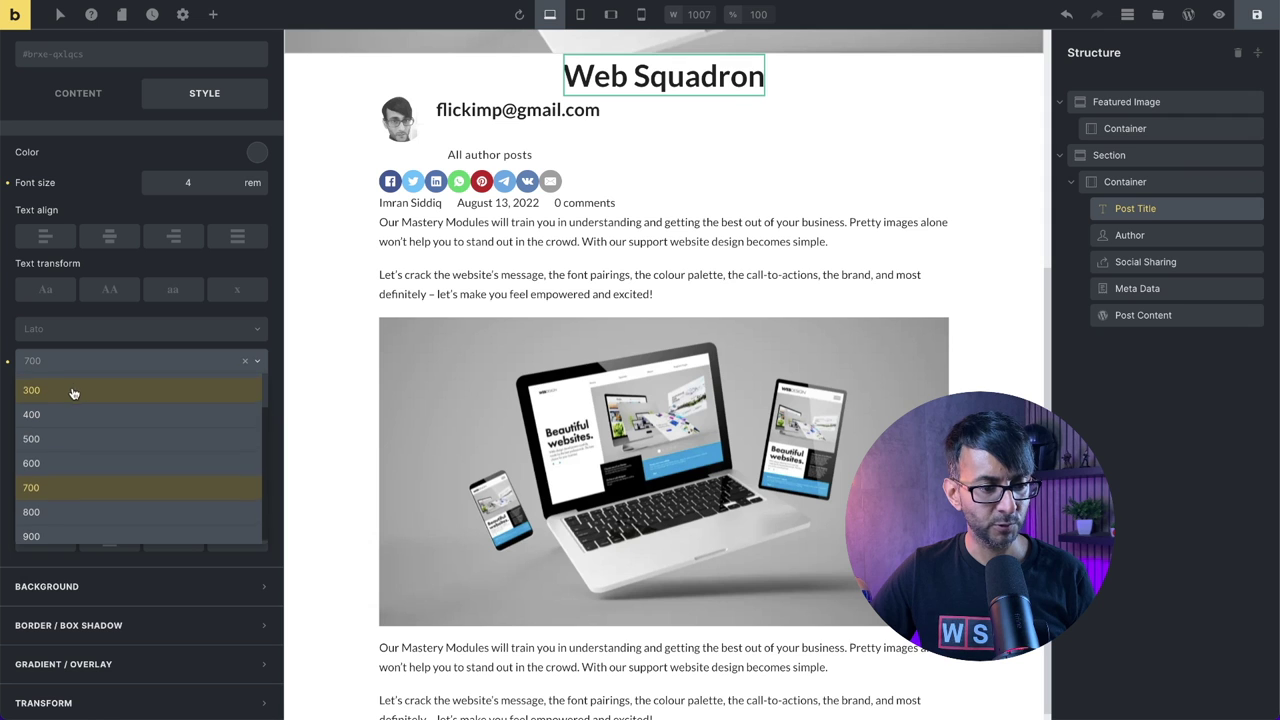
left_click(74, 389)
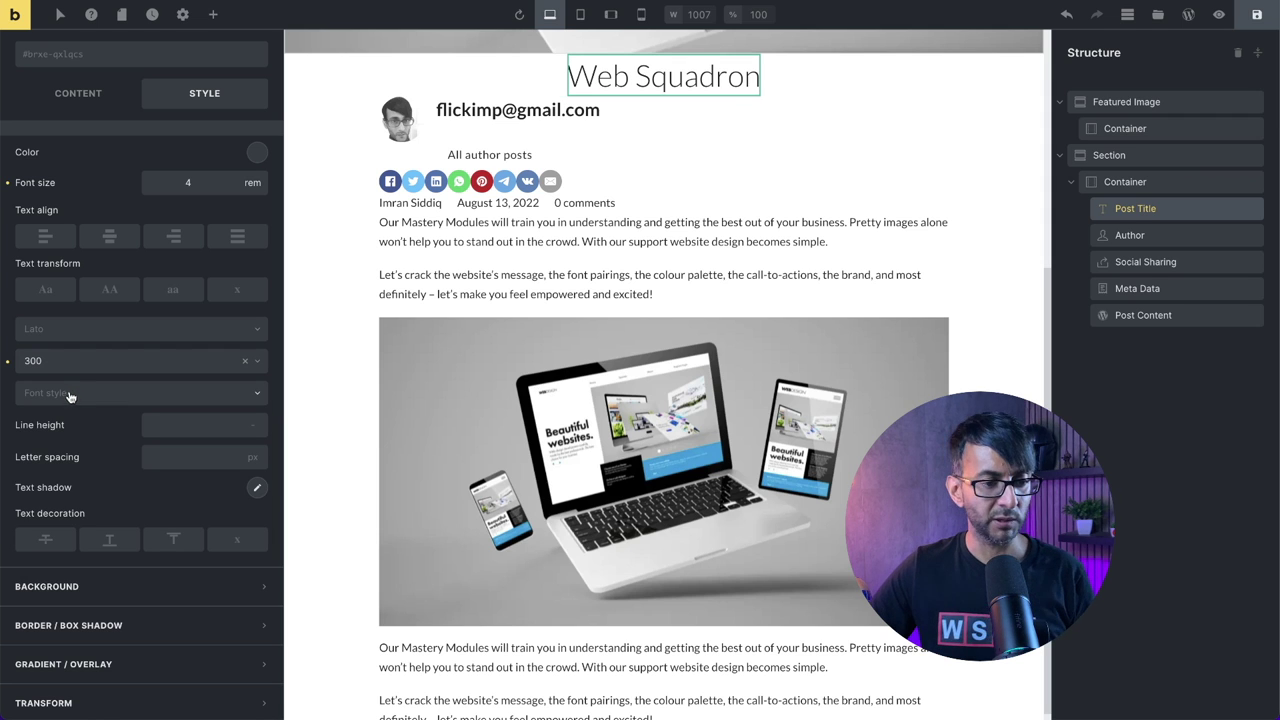
left_click(76, 362)
left_click(74, 478)
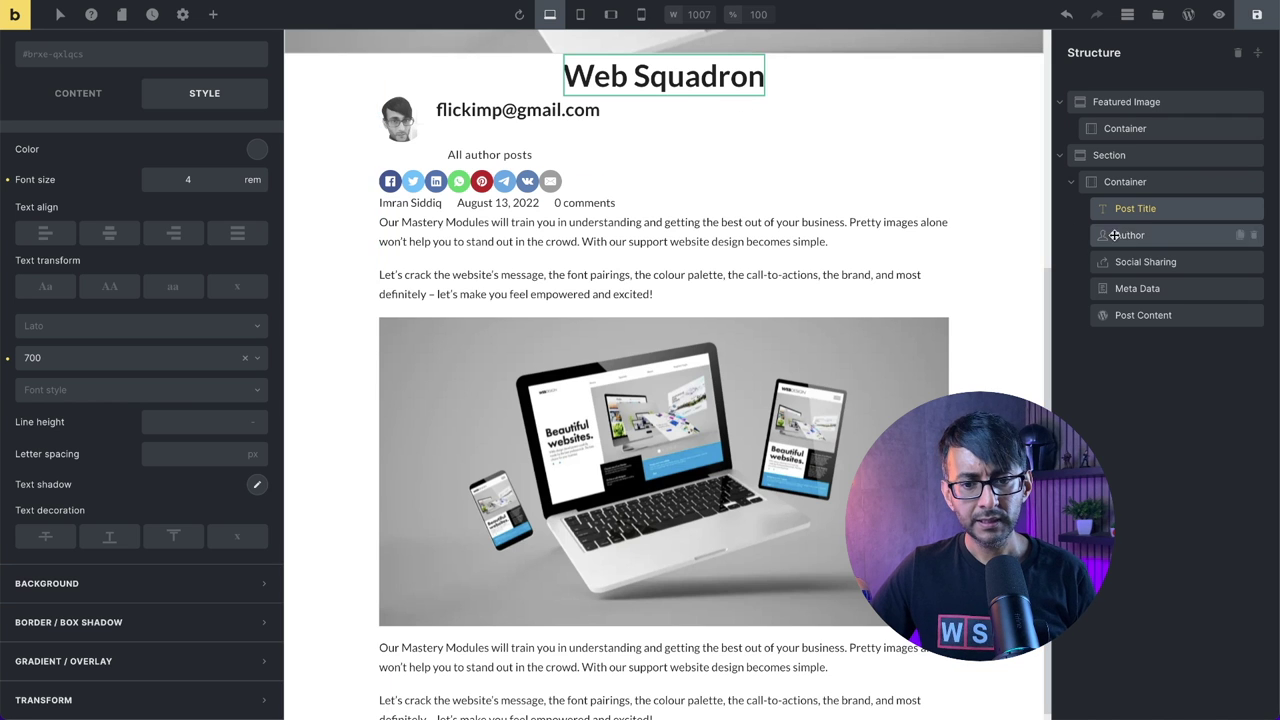
- Try a 50 px row gap on the container holding the post elements and settle on 20 px
left_click(1157, 182)
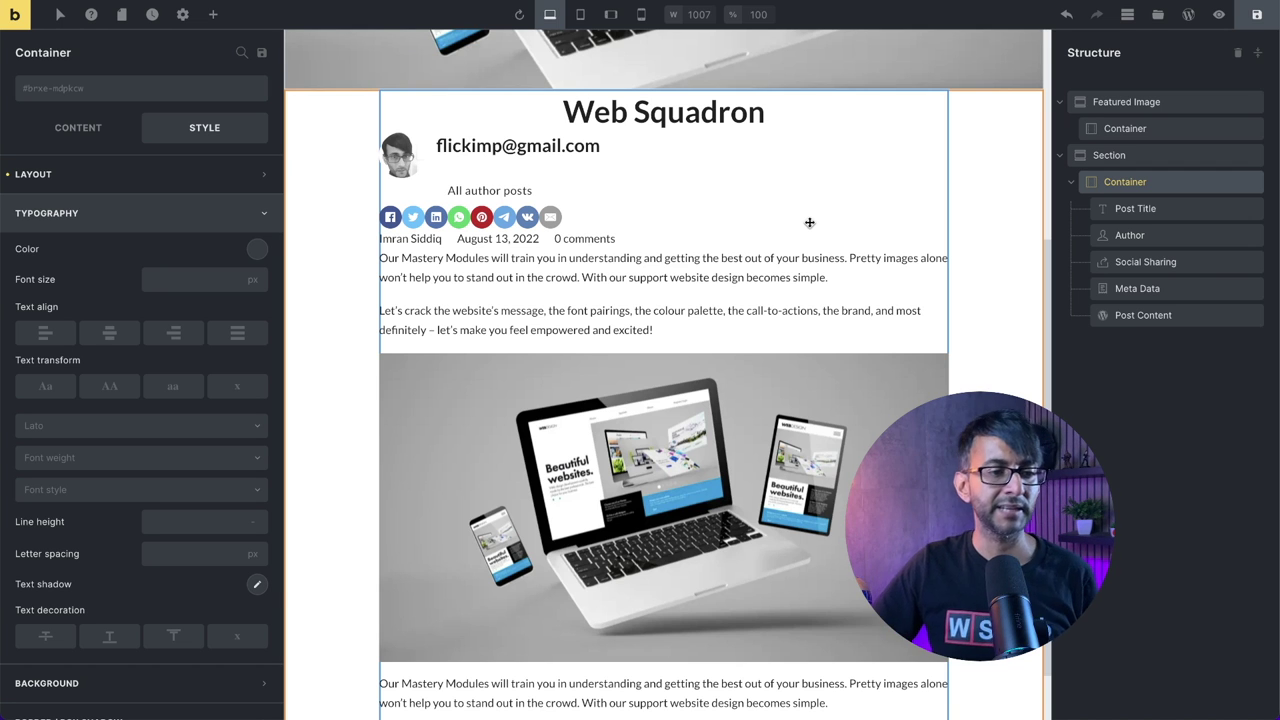
left_click(95, 127)
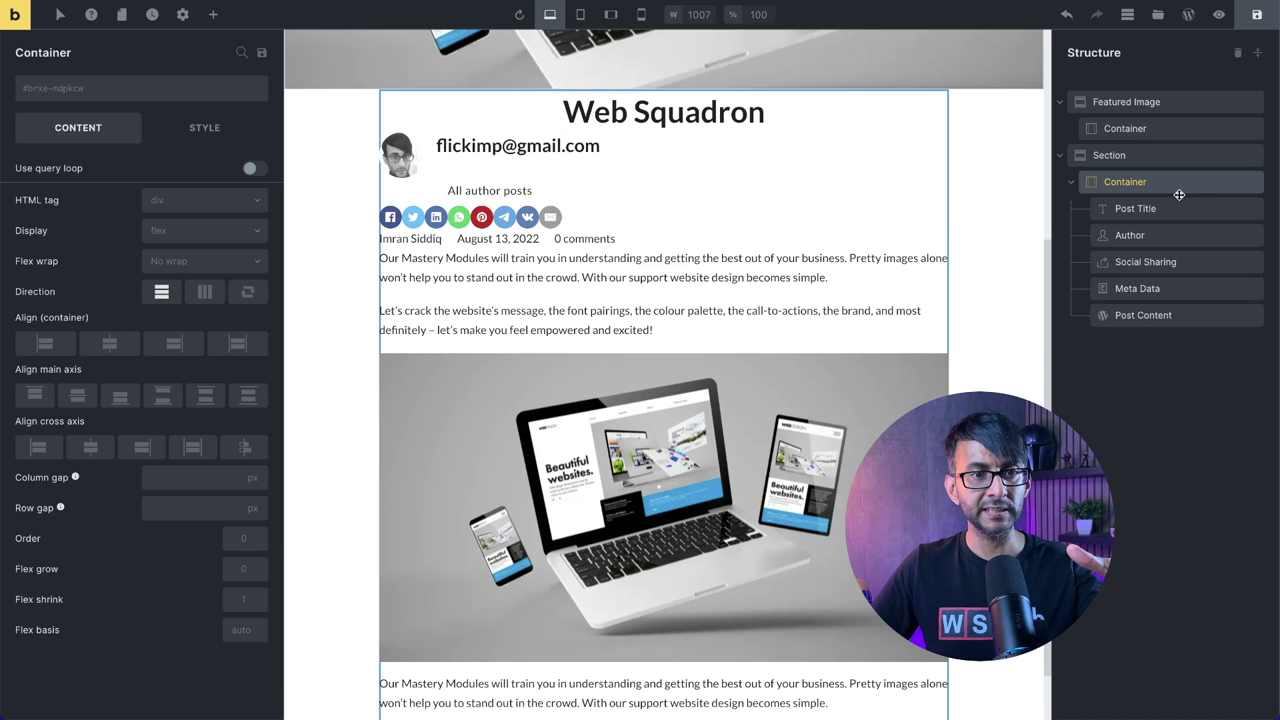
left_click(185, 508)
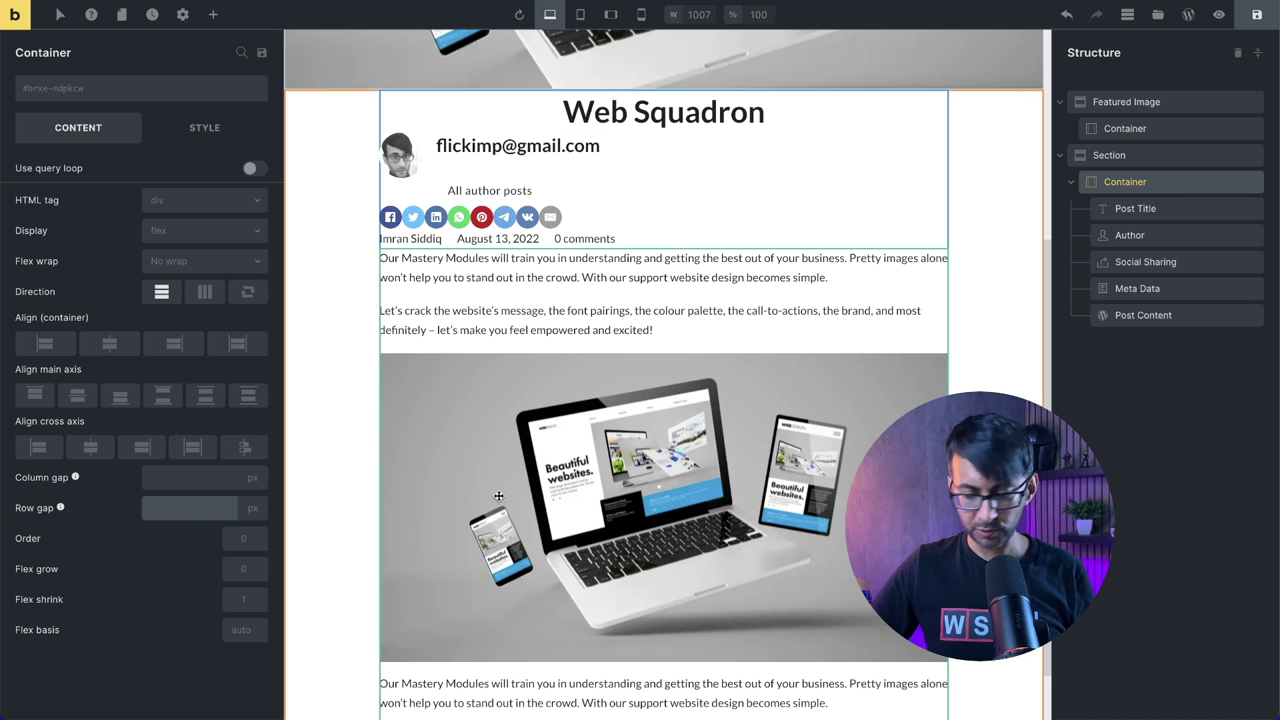
type("50")
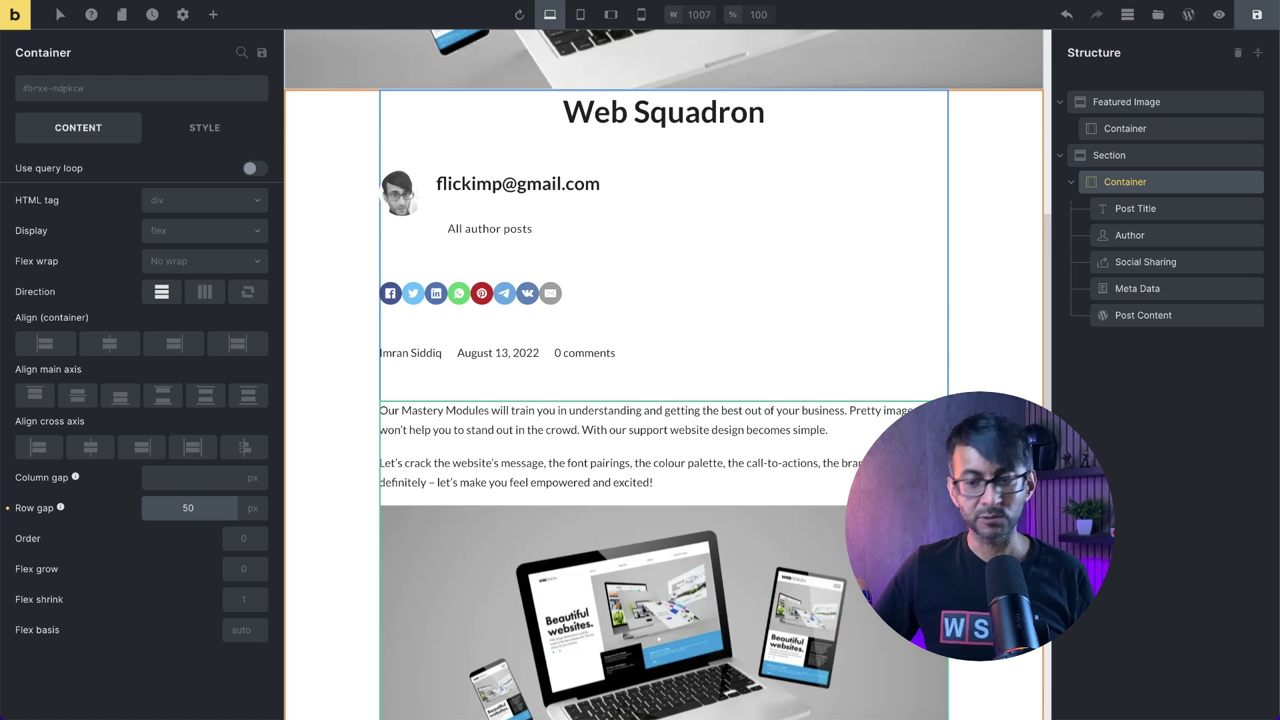
key("BackSpace")
key("BackSpace")
type("20")
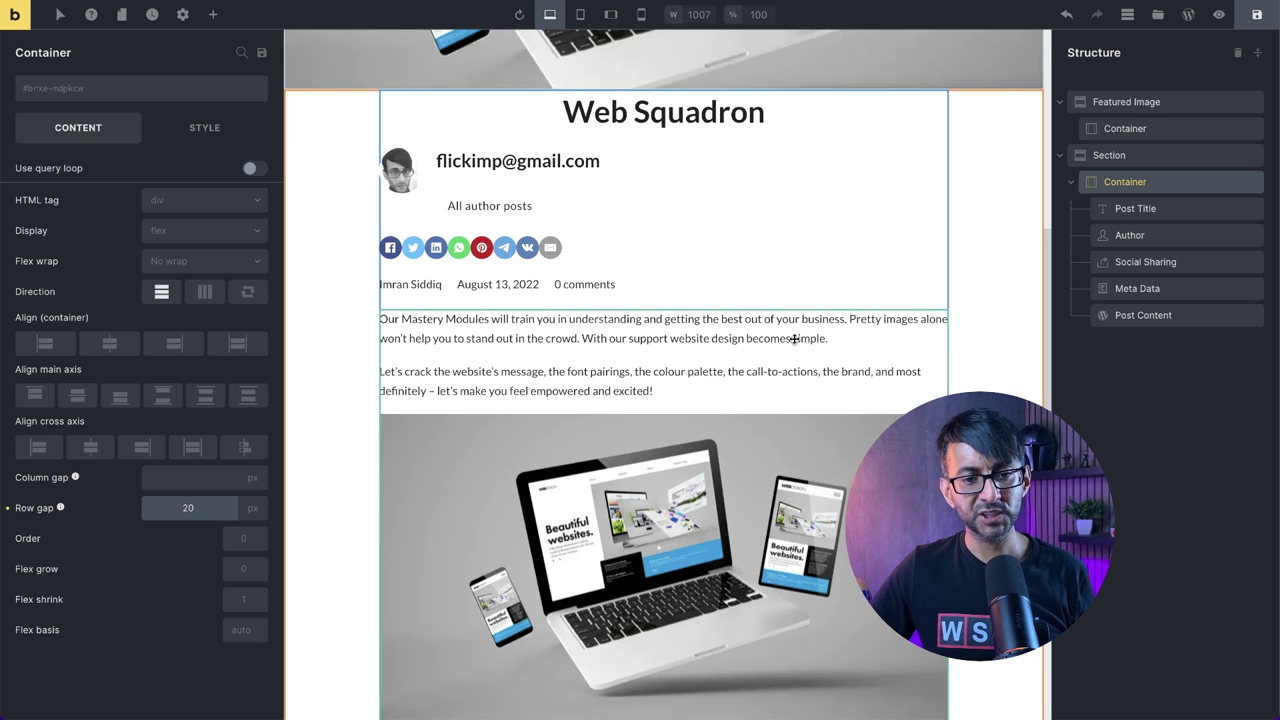
- Try the horizontal direction on the container holding the post elements and switch it back to vertical
left_click(1135, 185)
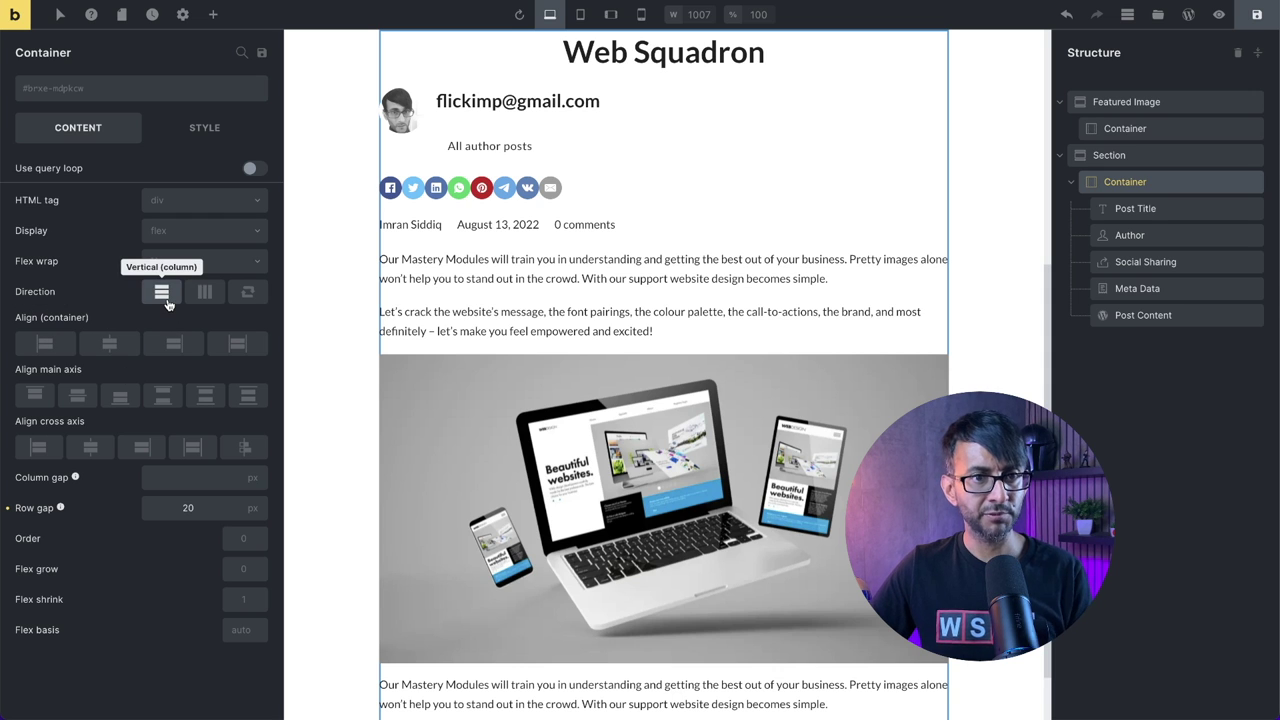
left_click(202, 294)
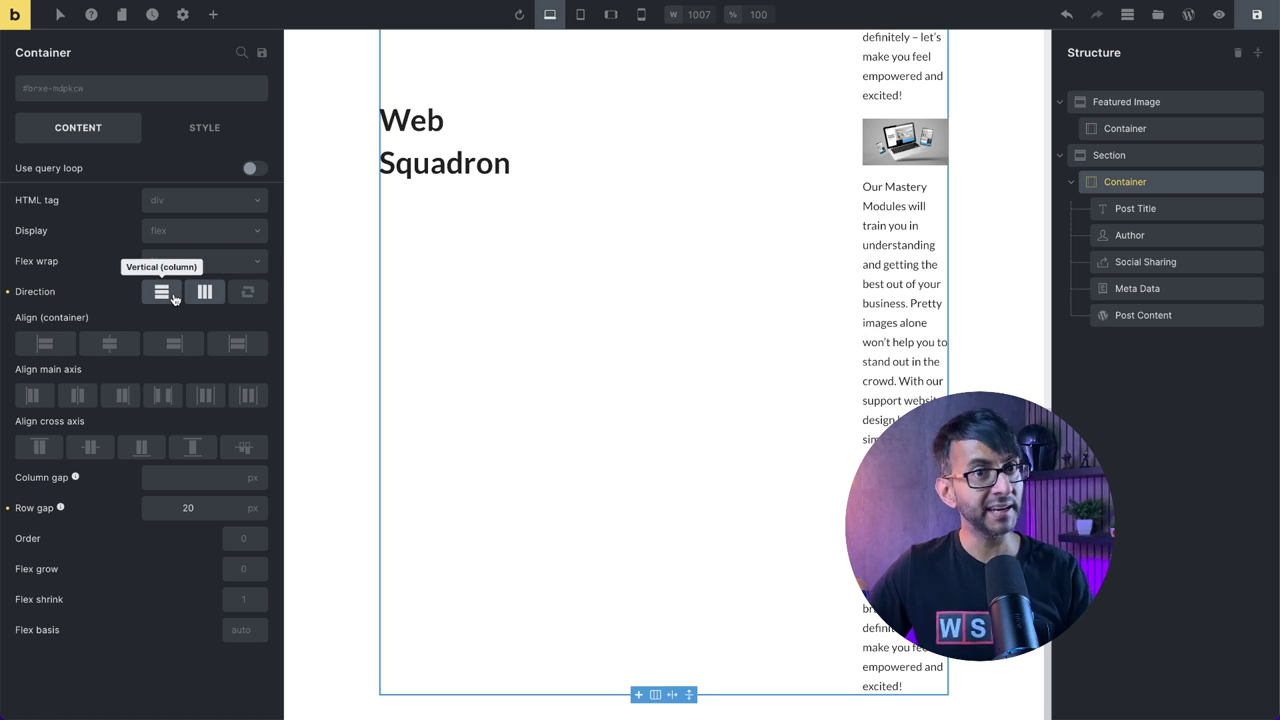
left_click(172, 296)
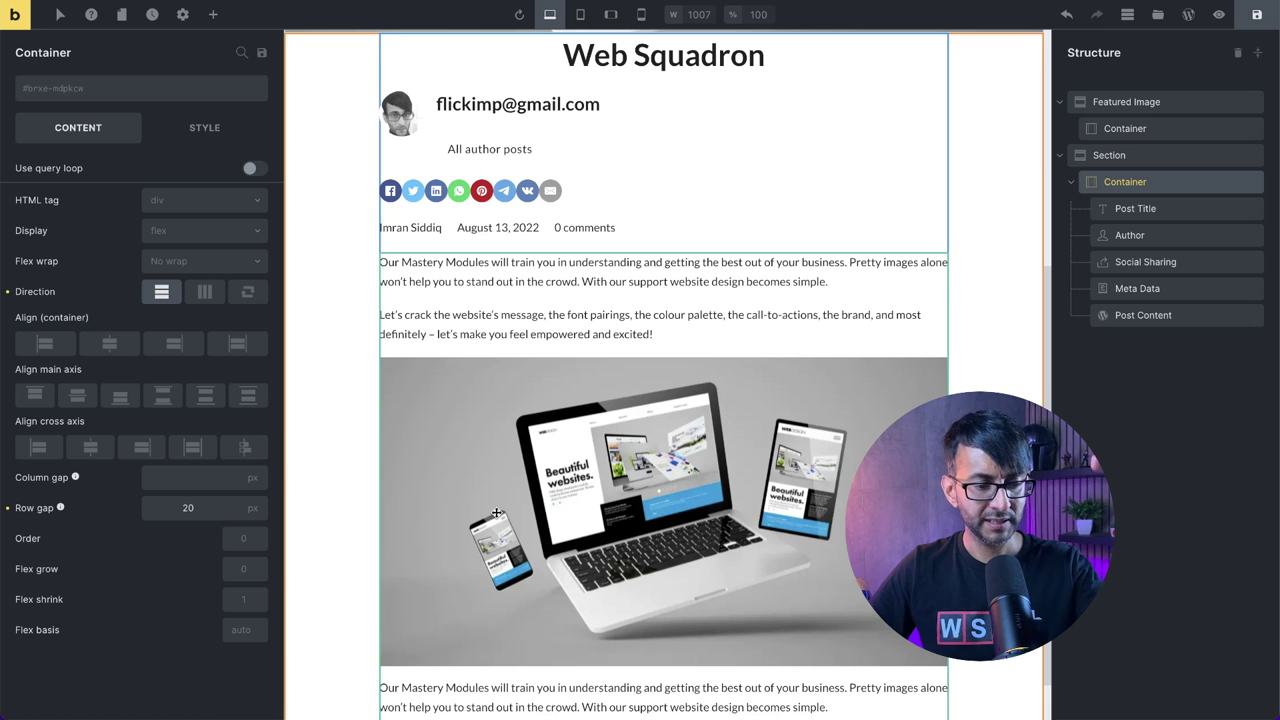
- Center the Author and Social Sharing elements individually with their flex alignment
scroll(660, 420, "up", 2)
left_click(1172, 234)
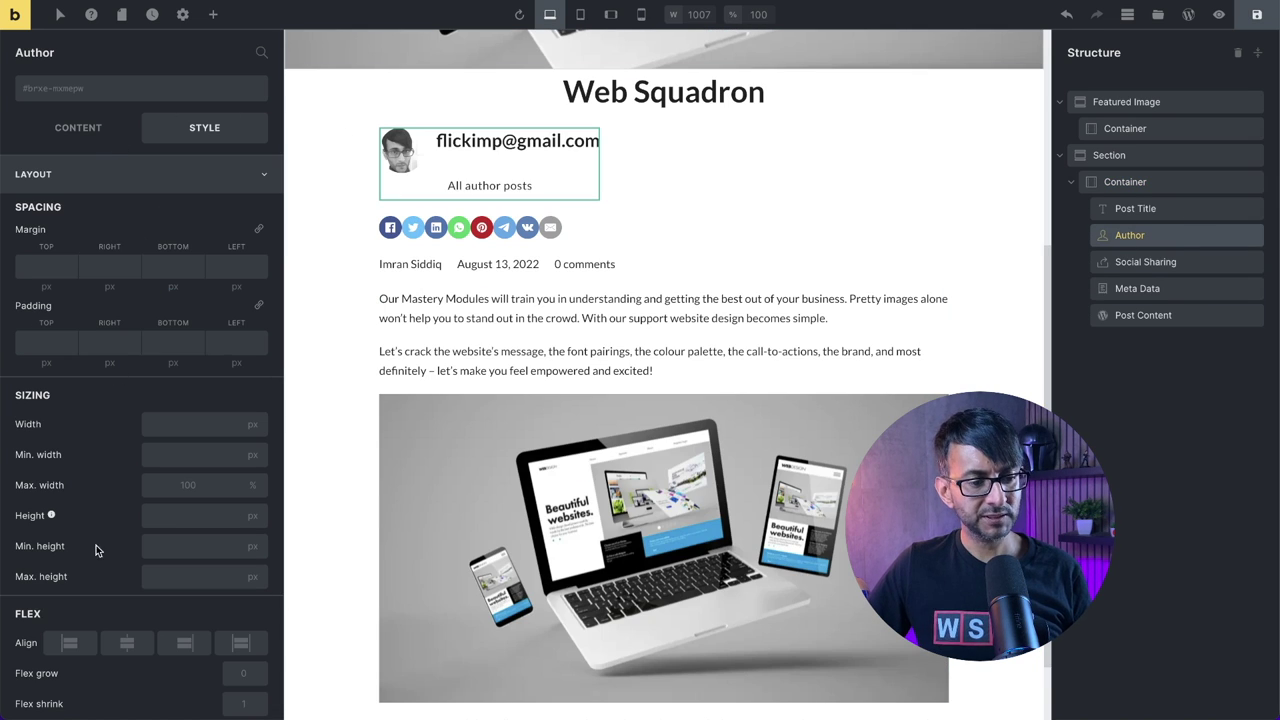
left_click(128, 644)
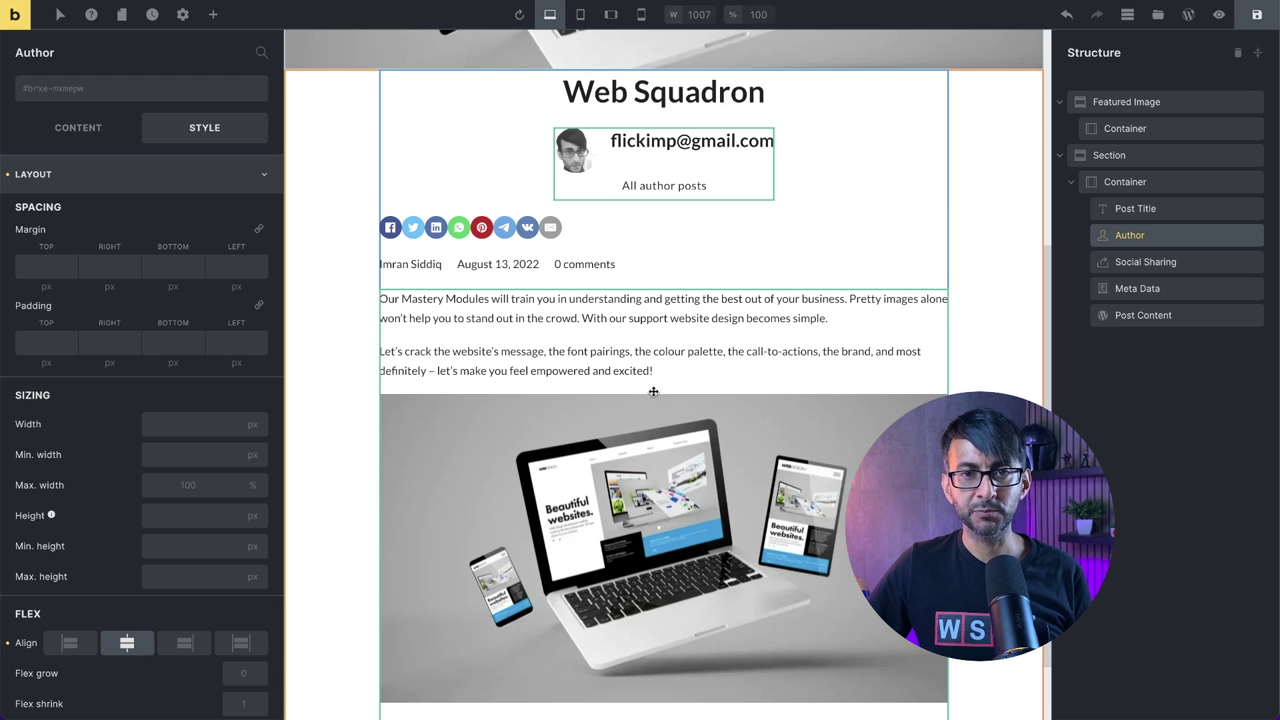
left_click(1156, 266)
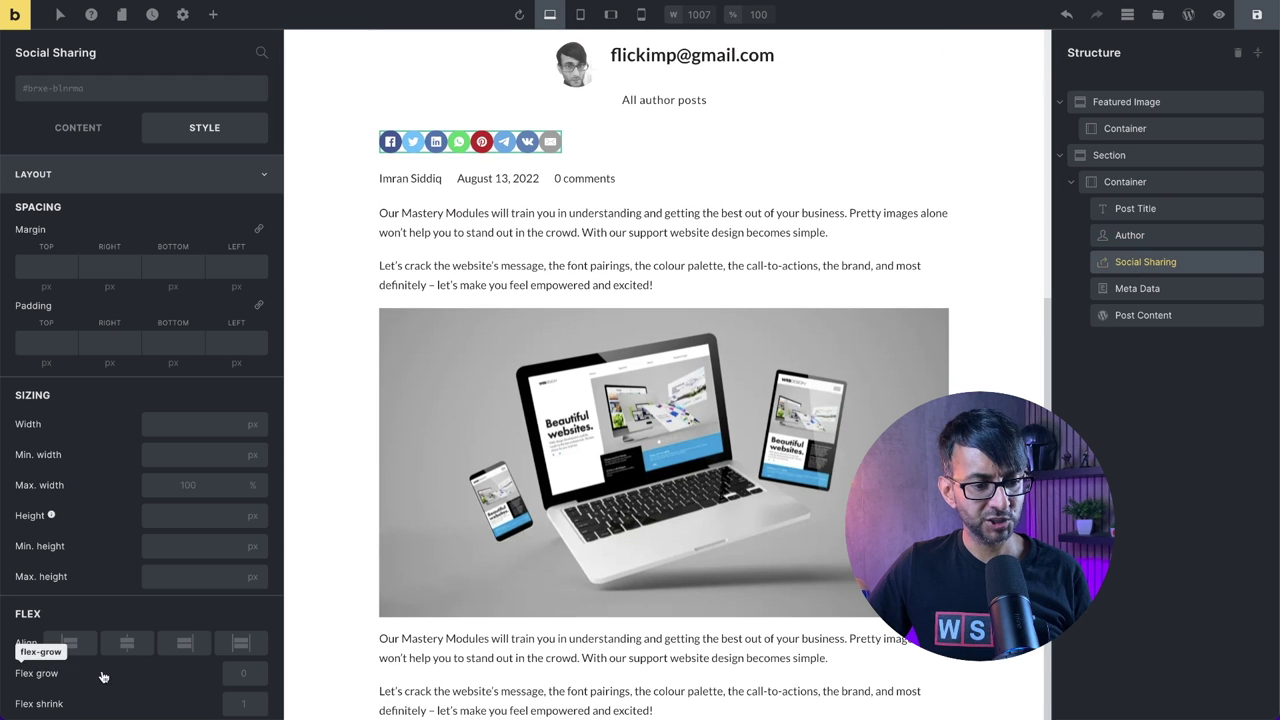
left_click(128, 646)
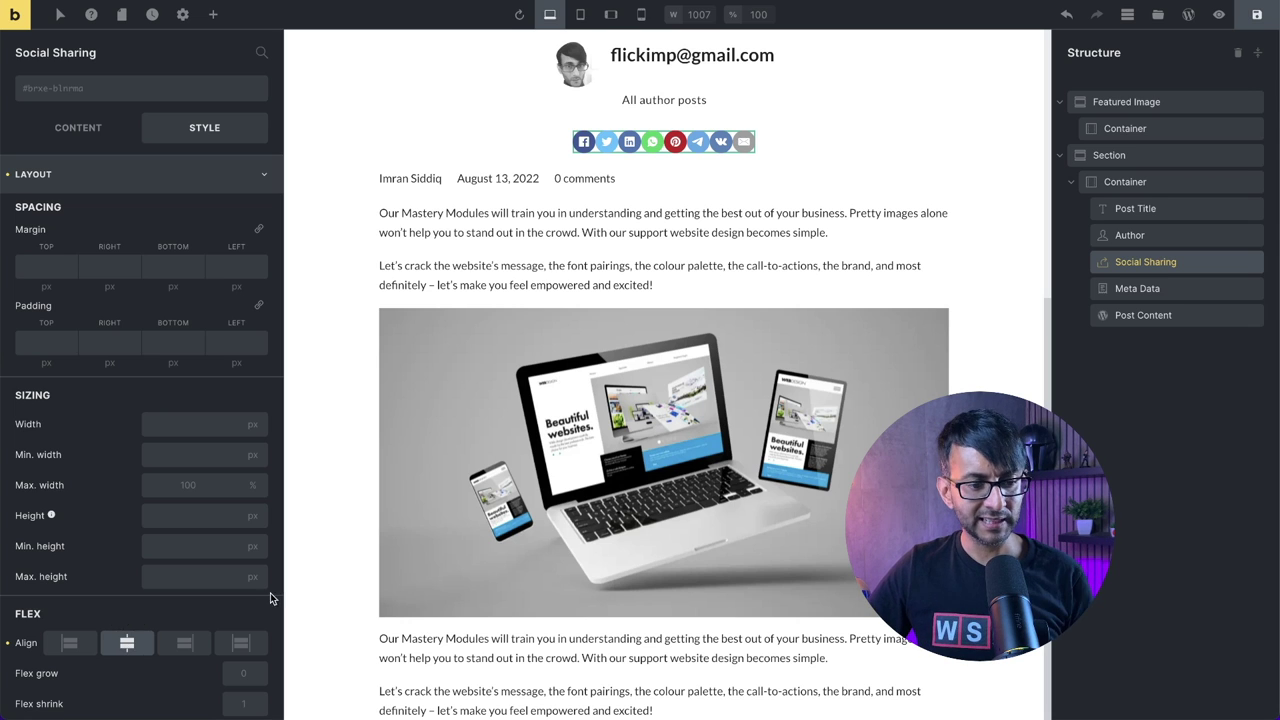
- Remove the individual center alignment from the Social Sharing and Author elements
left_click(128, 647)
left_click(1132, 238)
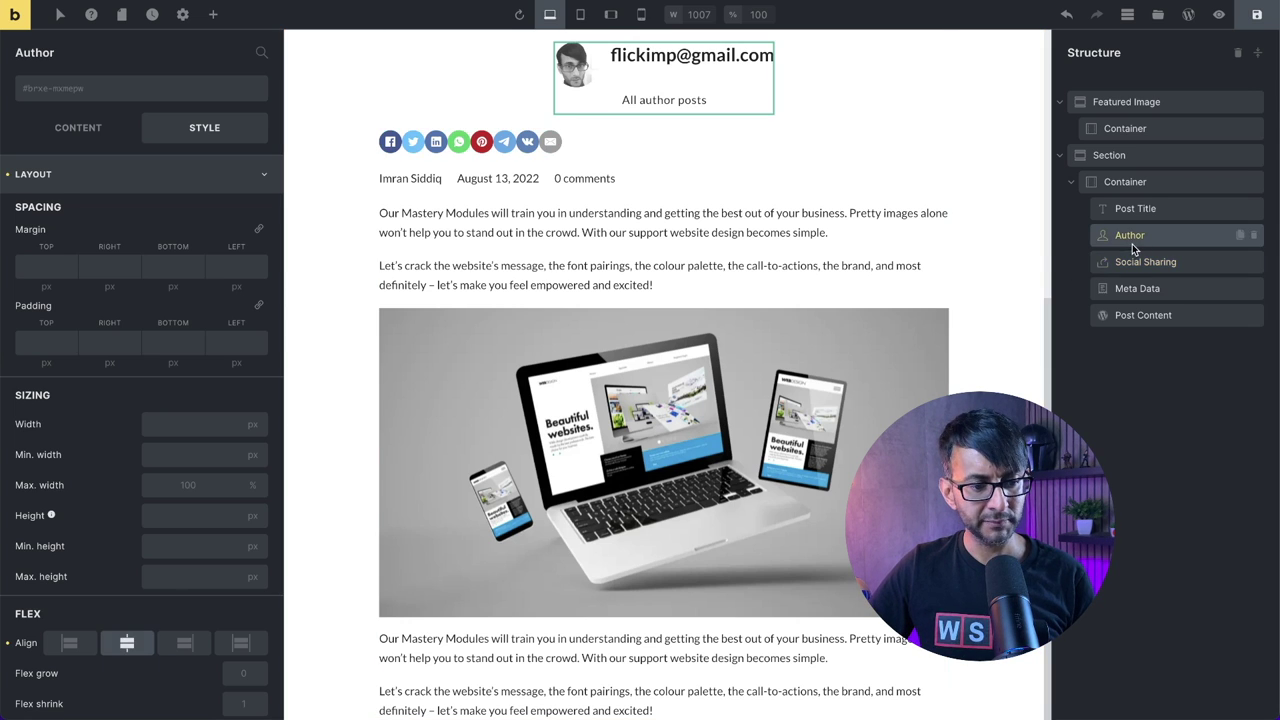
left_click(128, 643)
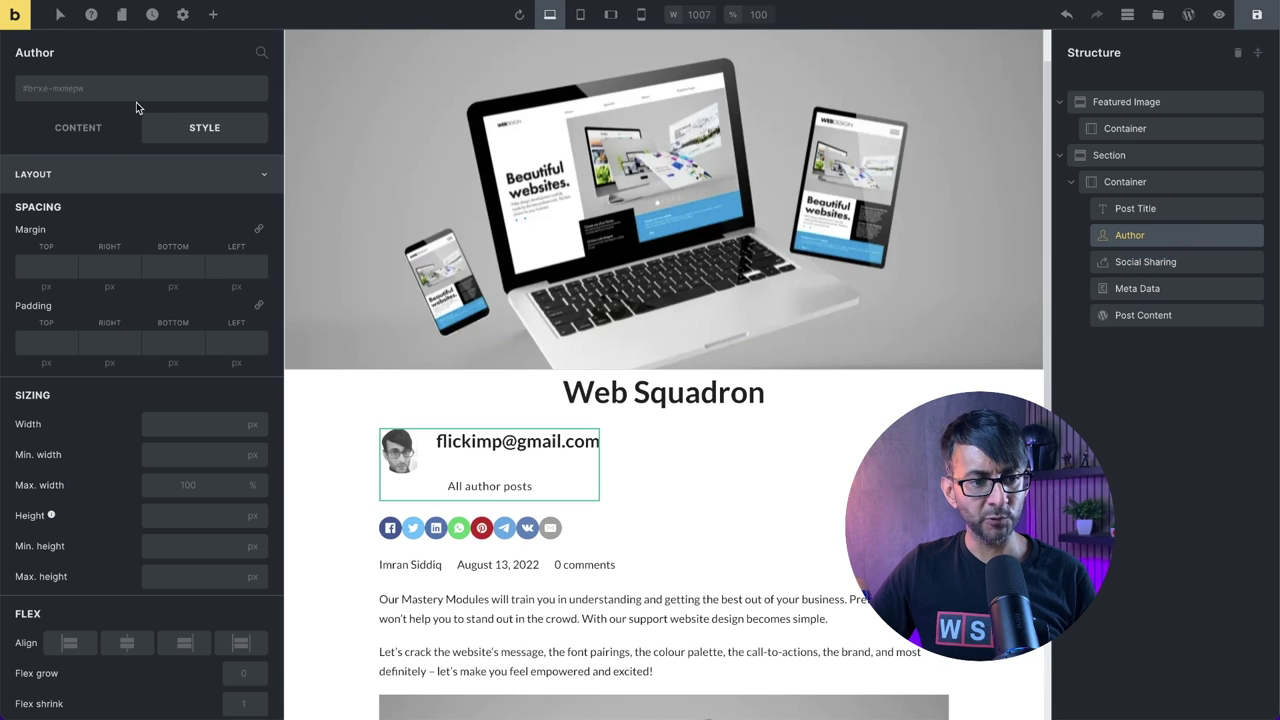
- Create a global class named Align Centre on the Author element
left_click(110, 90)
left_click(90, 94)
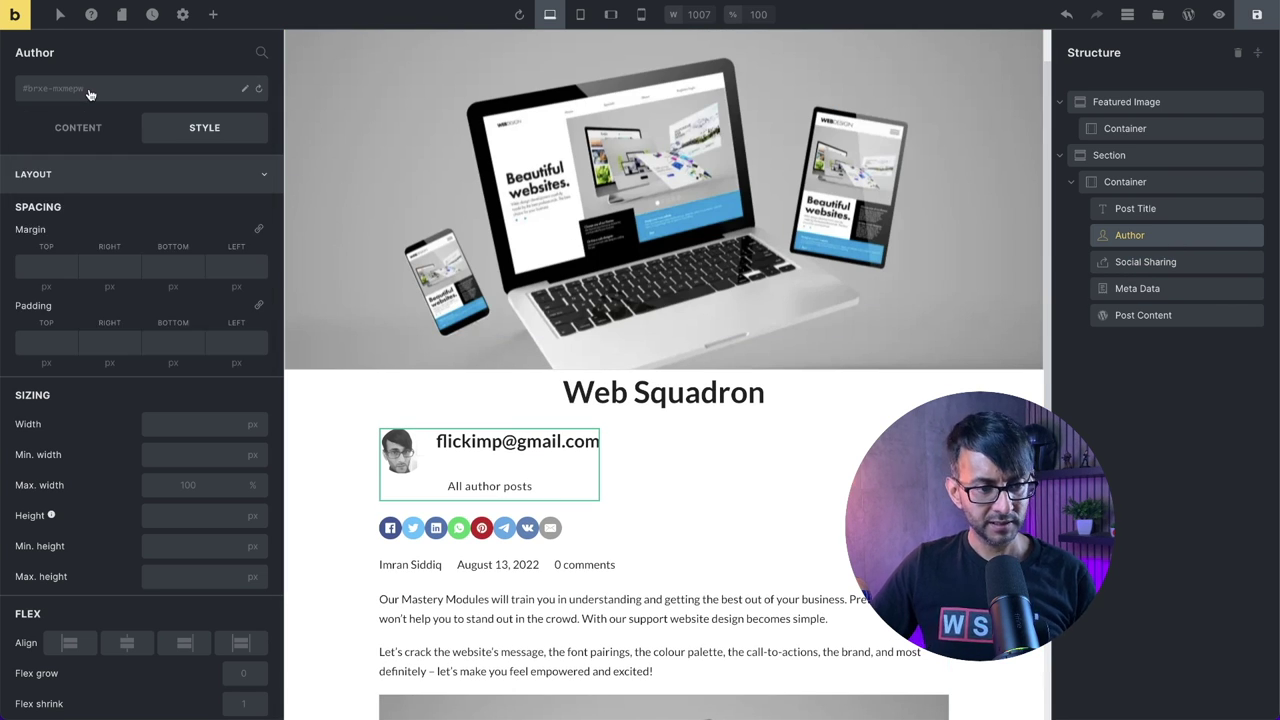
left_click(90, 94)
type("Align Centre")
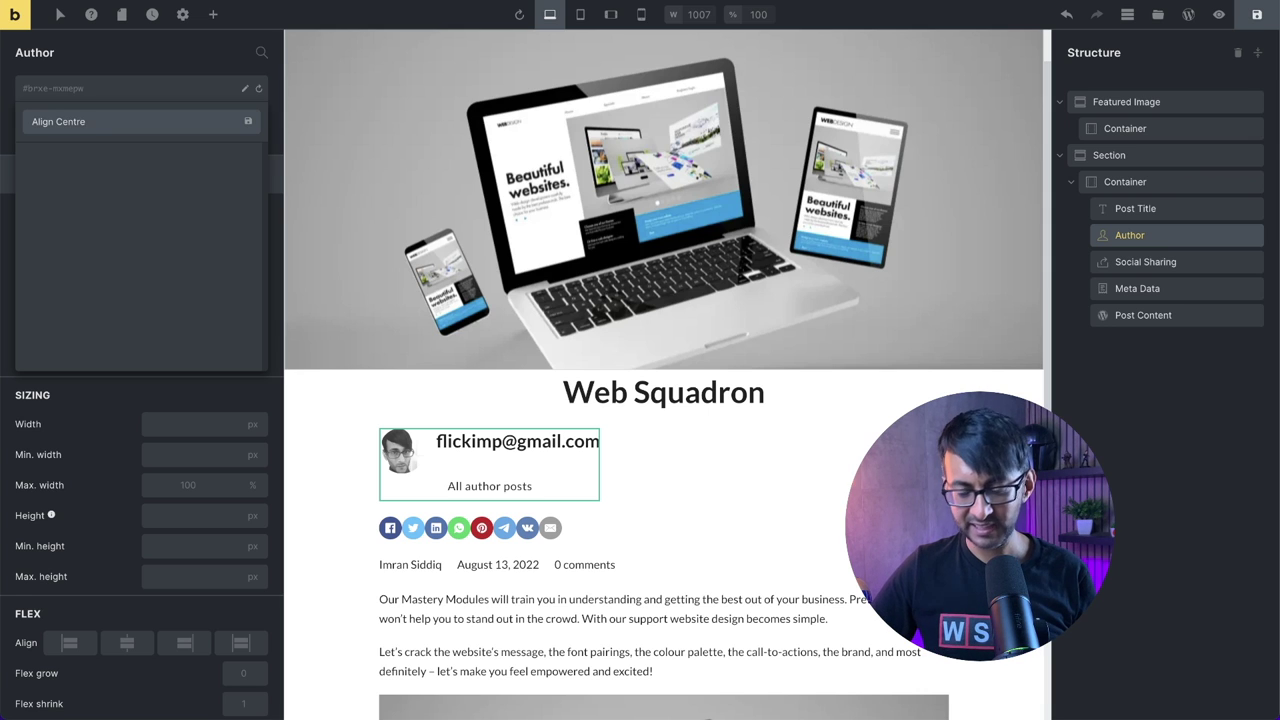
key("Return")
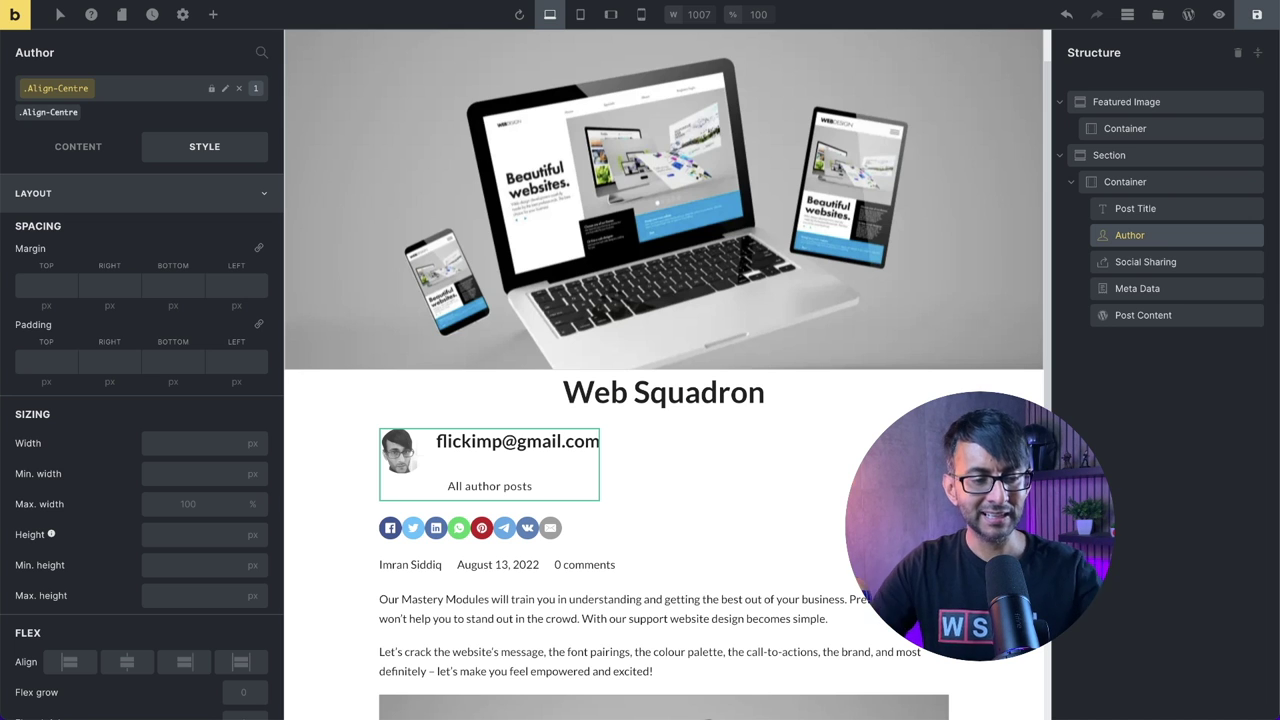
scroll(100, 260, "down", 1)
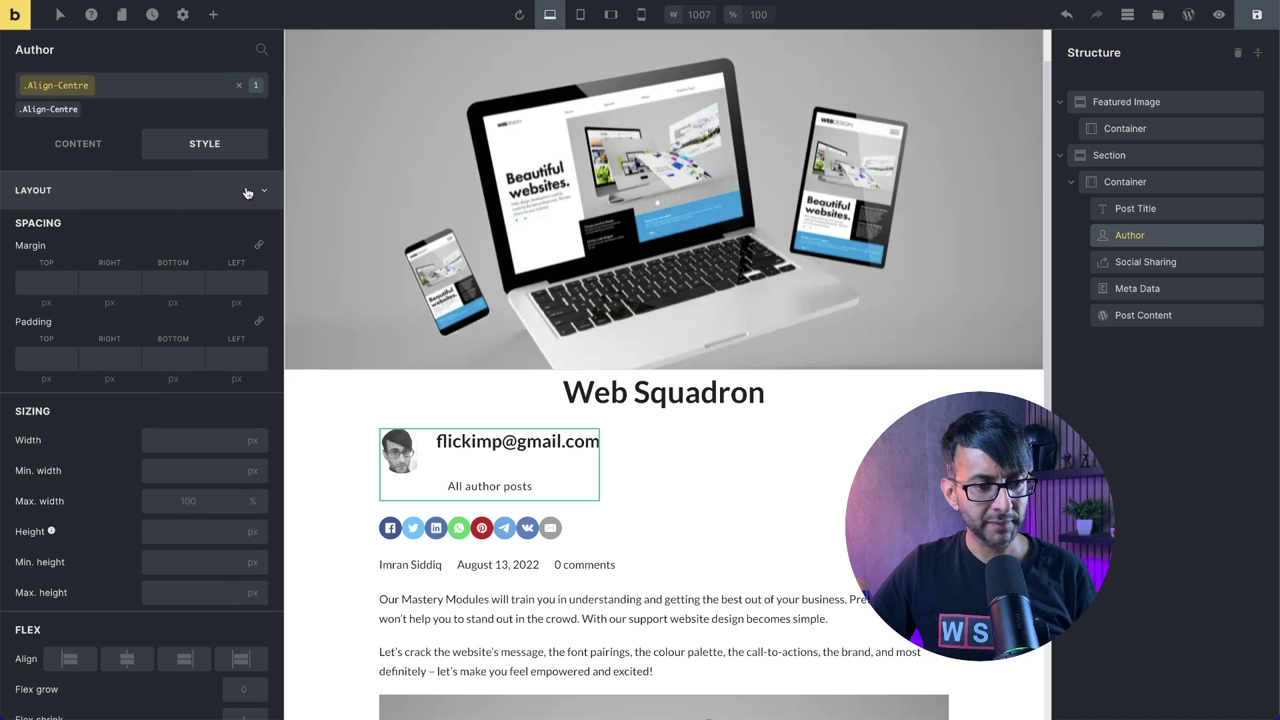
- Set the Align-Centre class's flex alignment to center on the Author element and save the template
scroll(163, 410, "down", 4)
left_click(127, 451)
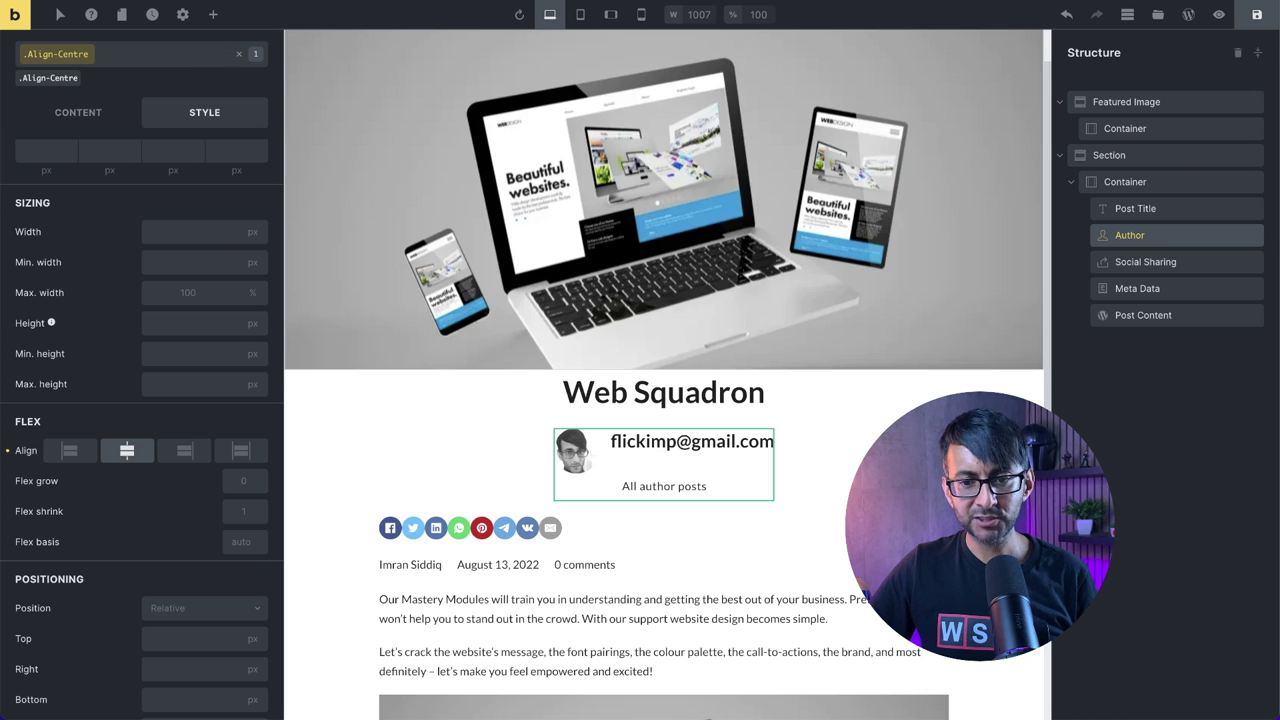
left_click(1267, 15)
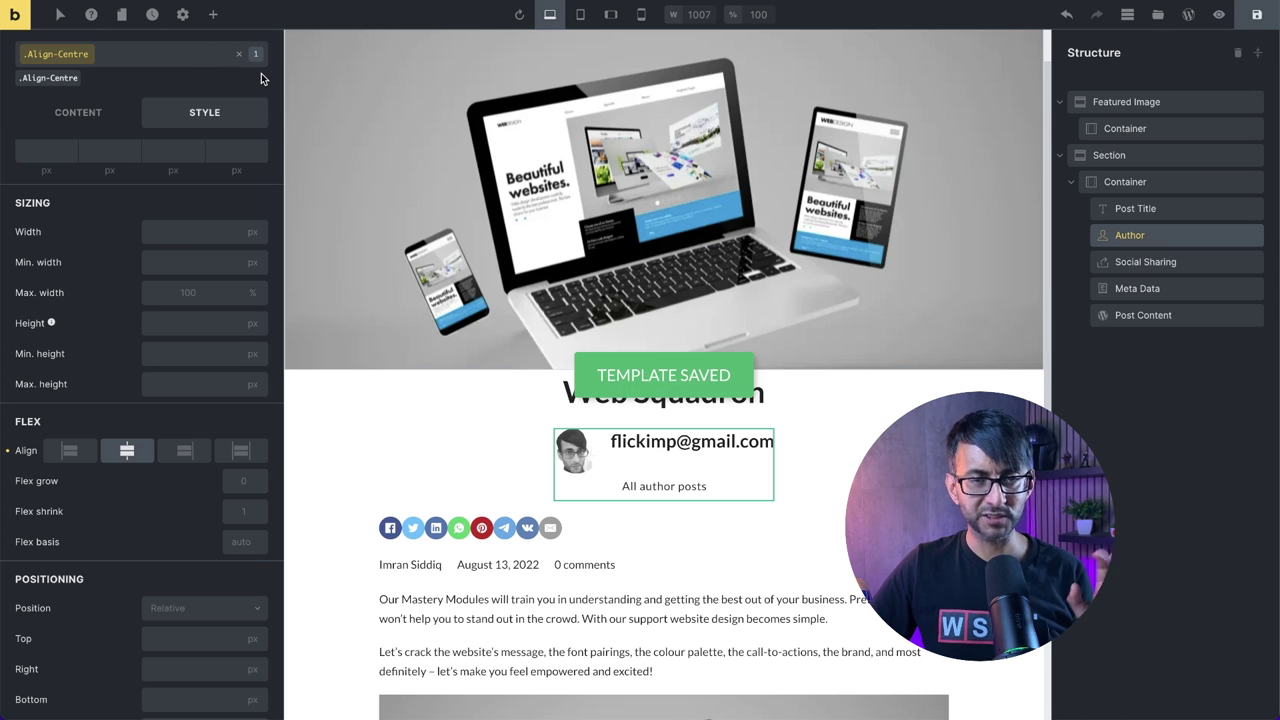
- Apply the Align-Centre class to the Social Sharing and Meta Data elements
left_click(1185, 266)
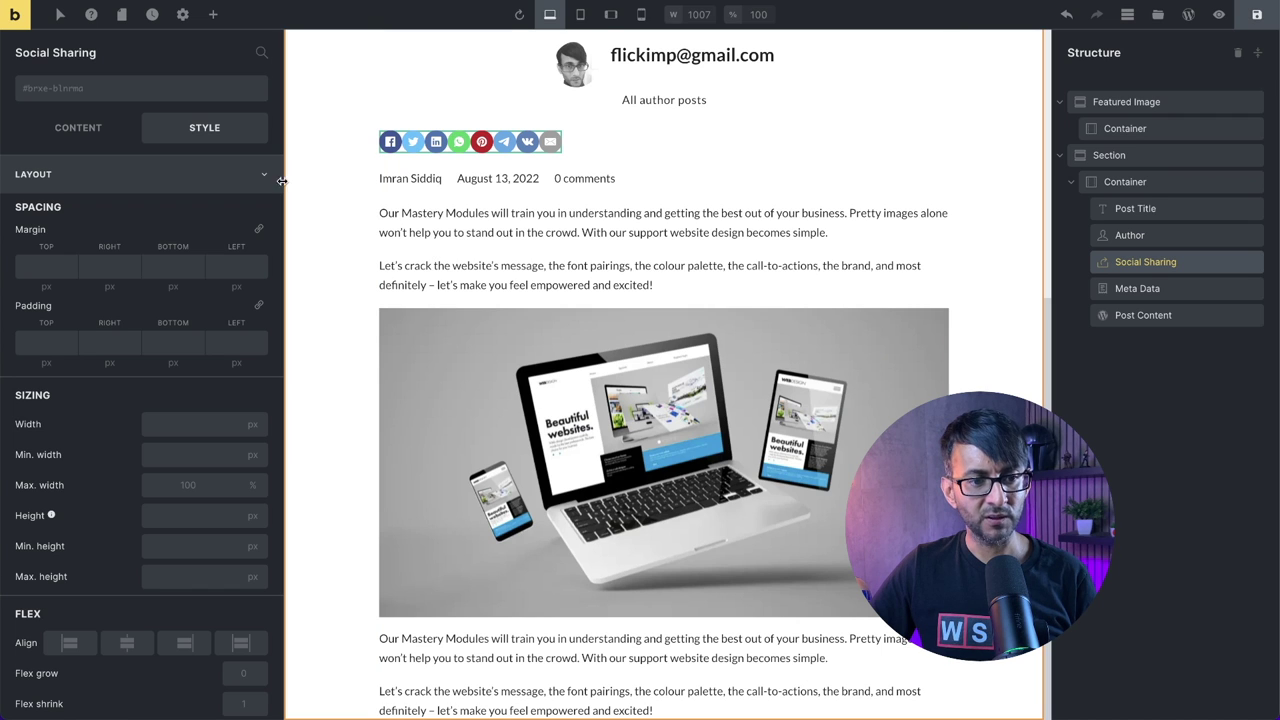
left_click(138, 91)
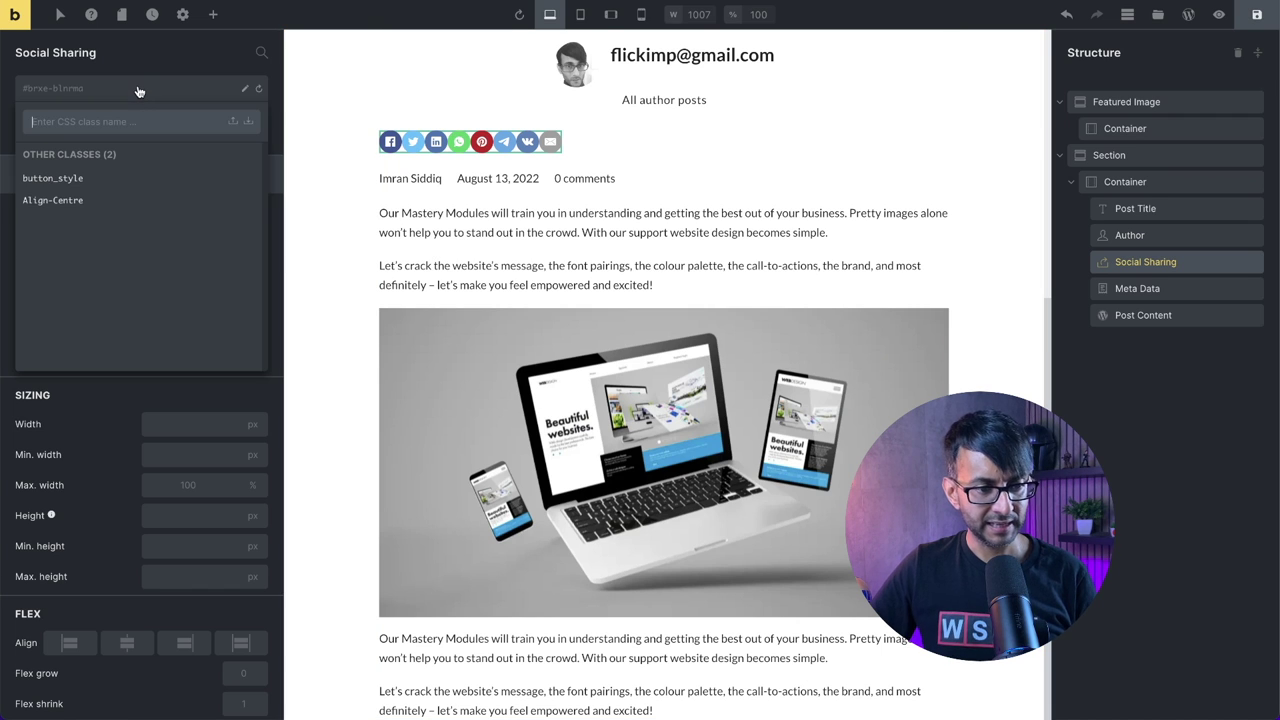
left_click(106, 198)
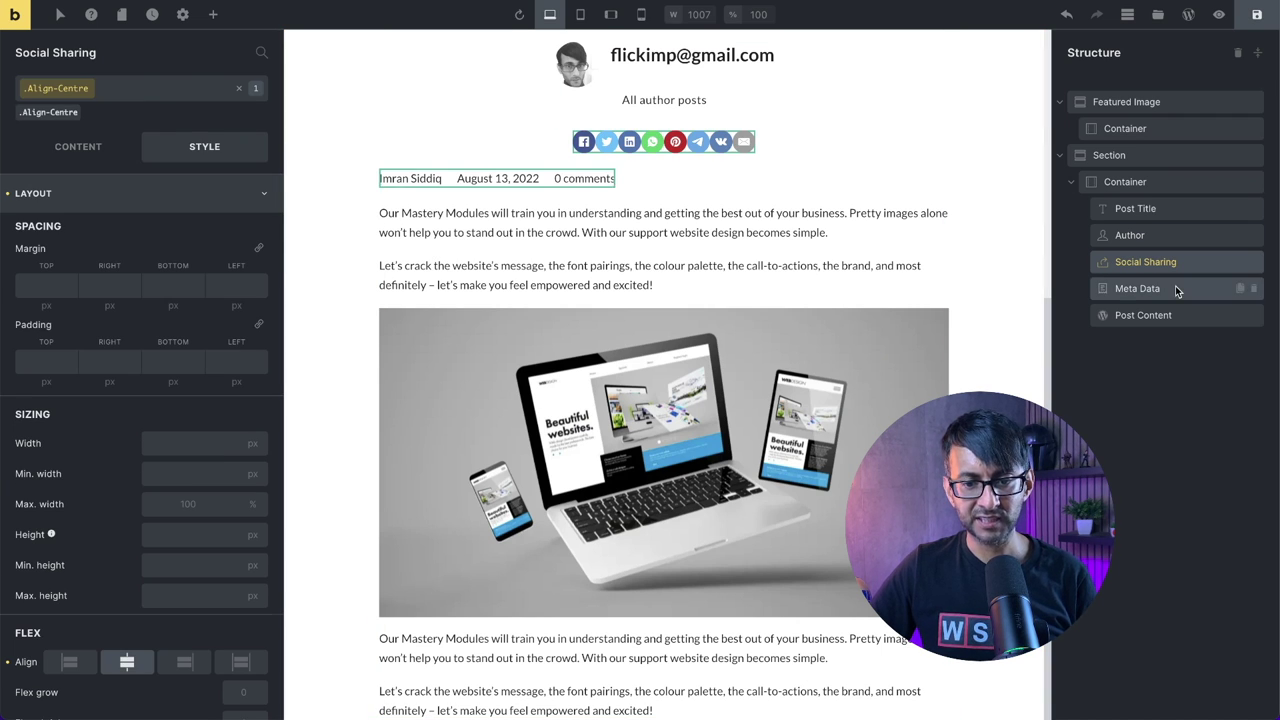
left_click(1175, 287)
left_click(140, 89)
left_click(60, 200)
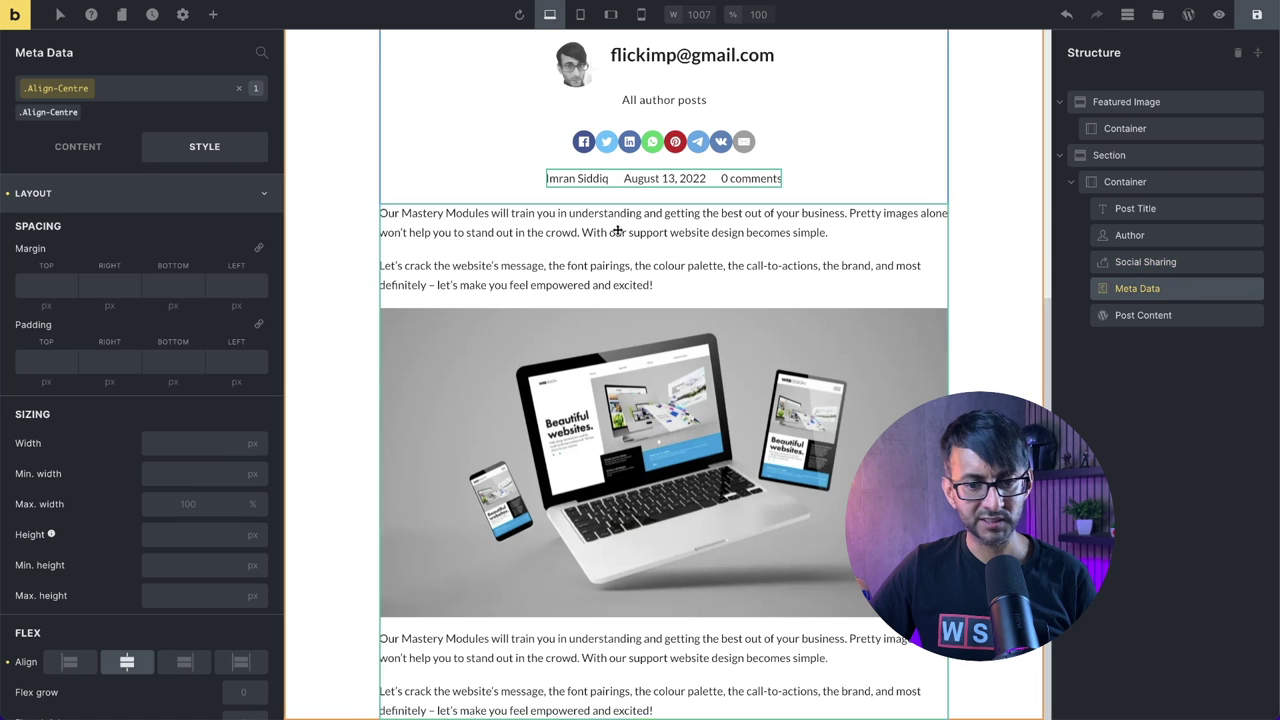
- Apply the Align-Centre class to the Post Content element as well
left_click(430, 215)
left_click(152, 91)
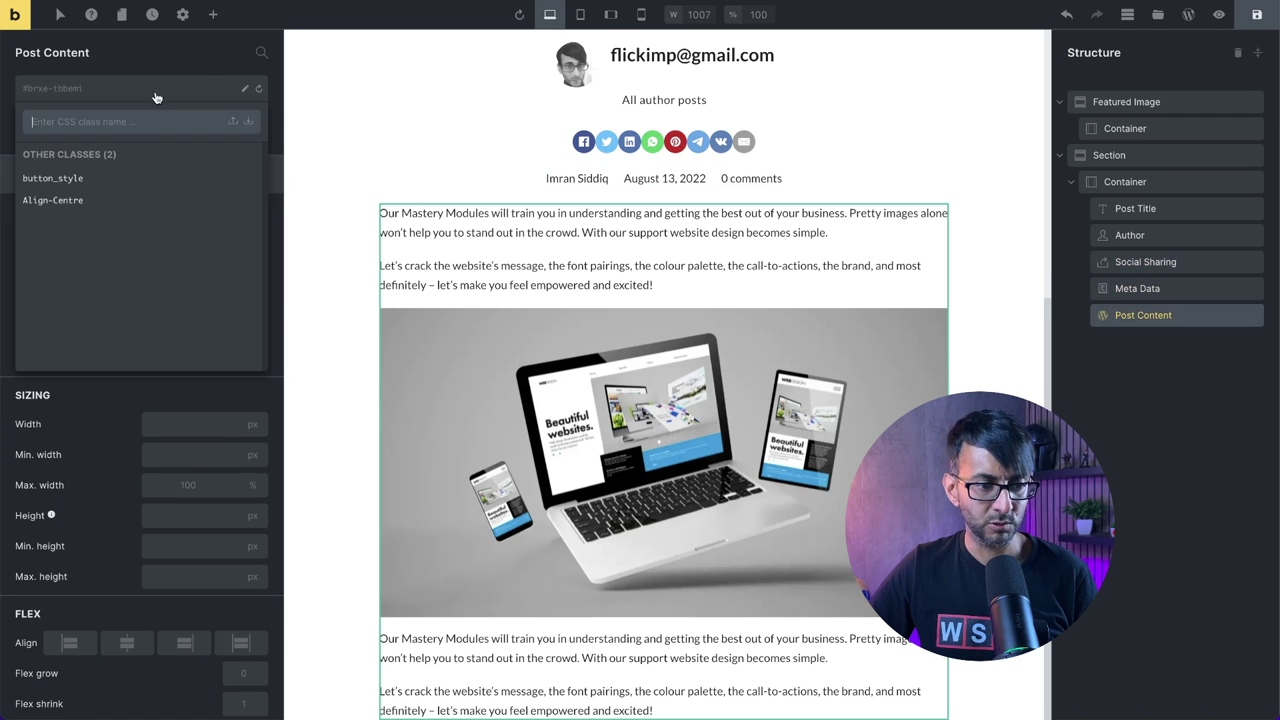
left_click(117, 199)
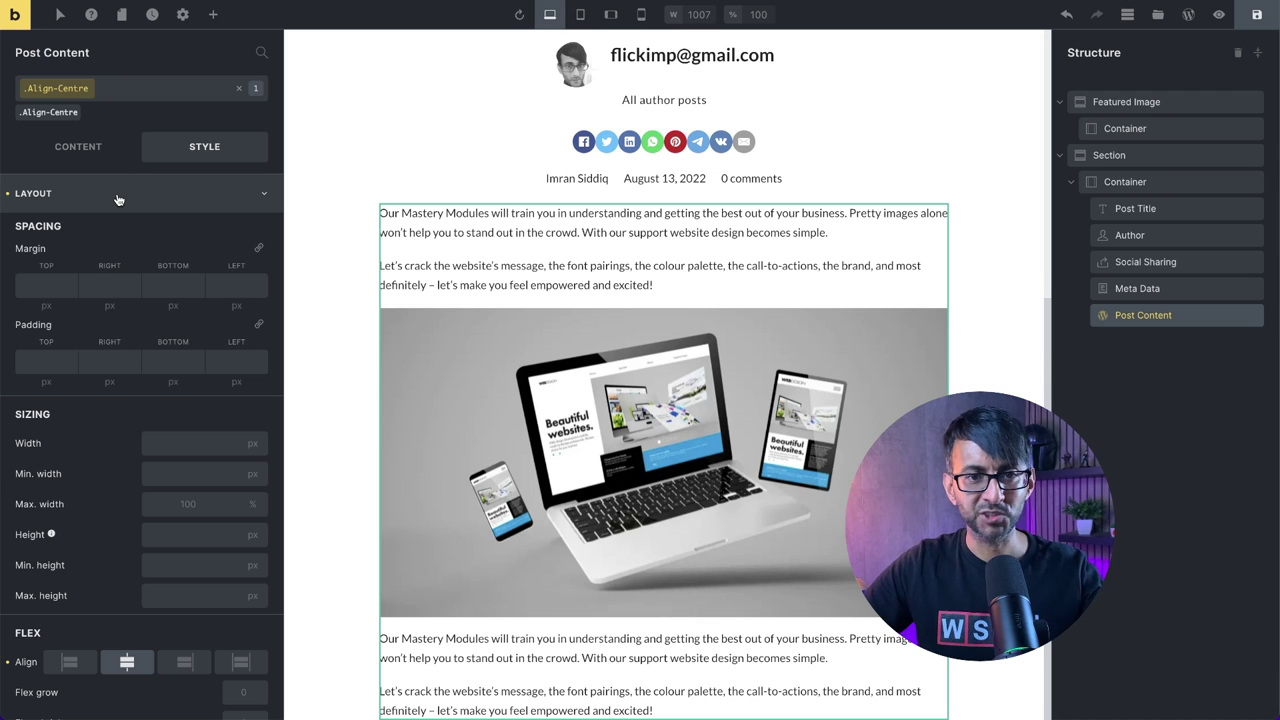
scroll(809, 246, "up", 2)
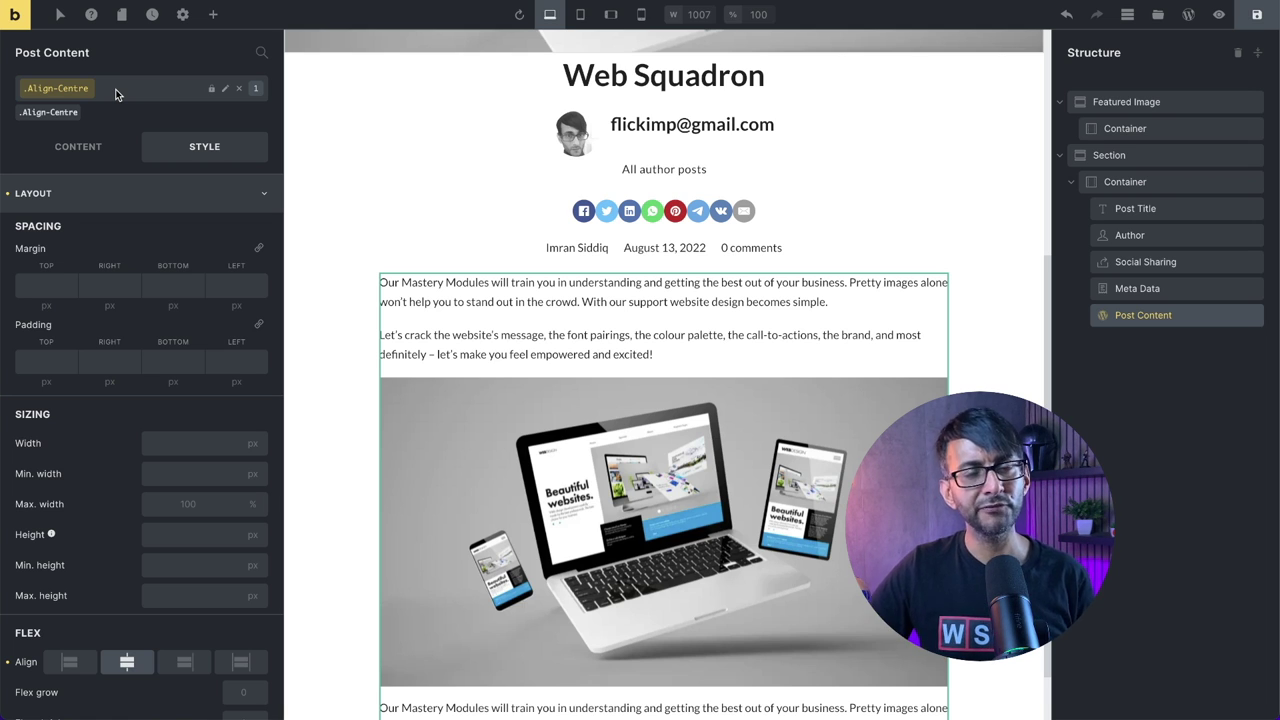
- Keep the Author element's avatar shown, set its size to 100 px and place it at the Top position
left_click(1125, 236)
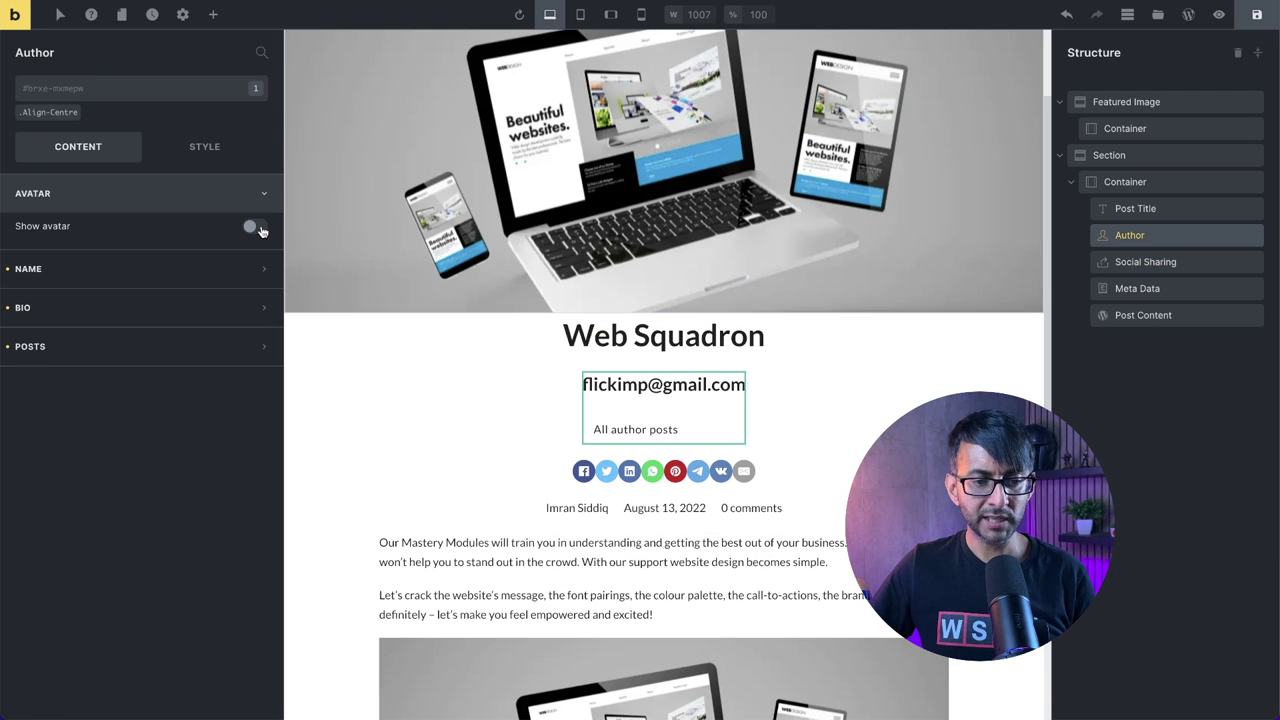
left_click(259, 229)
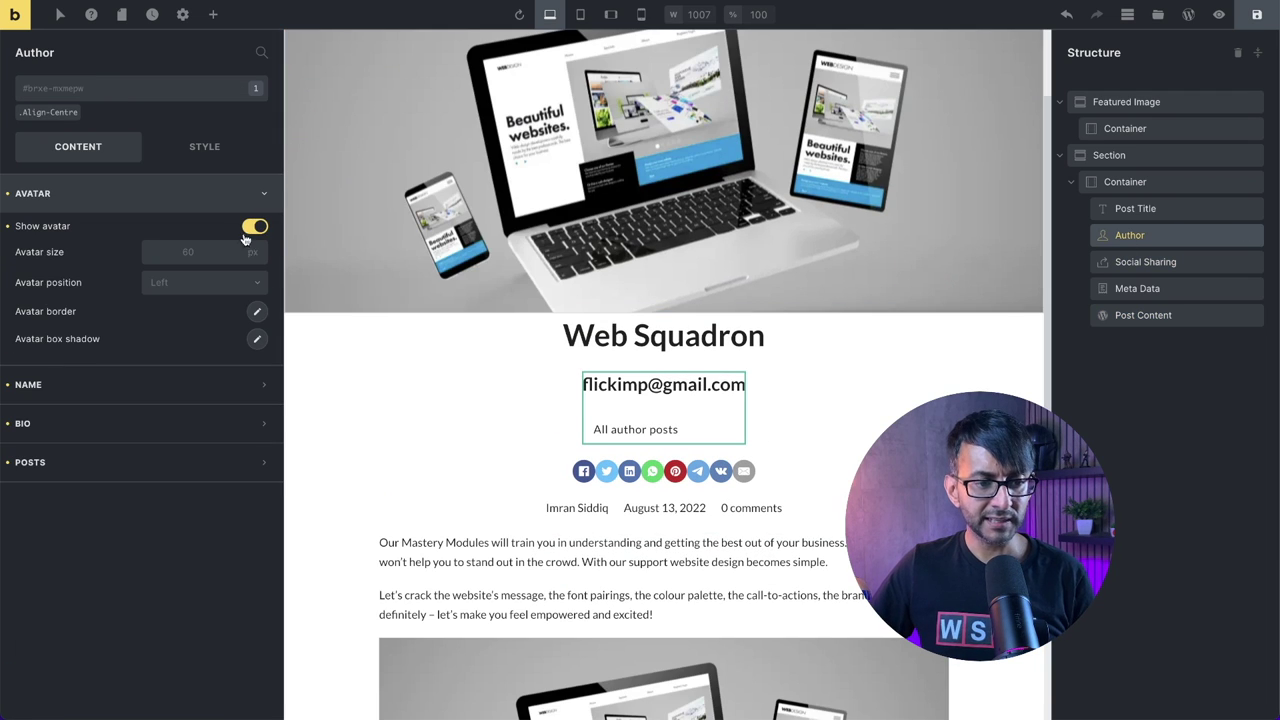
left_click(243, 251)
type("100")
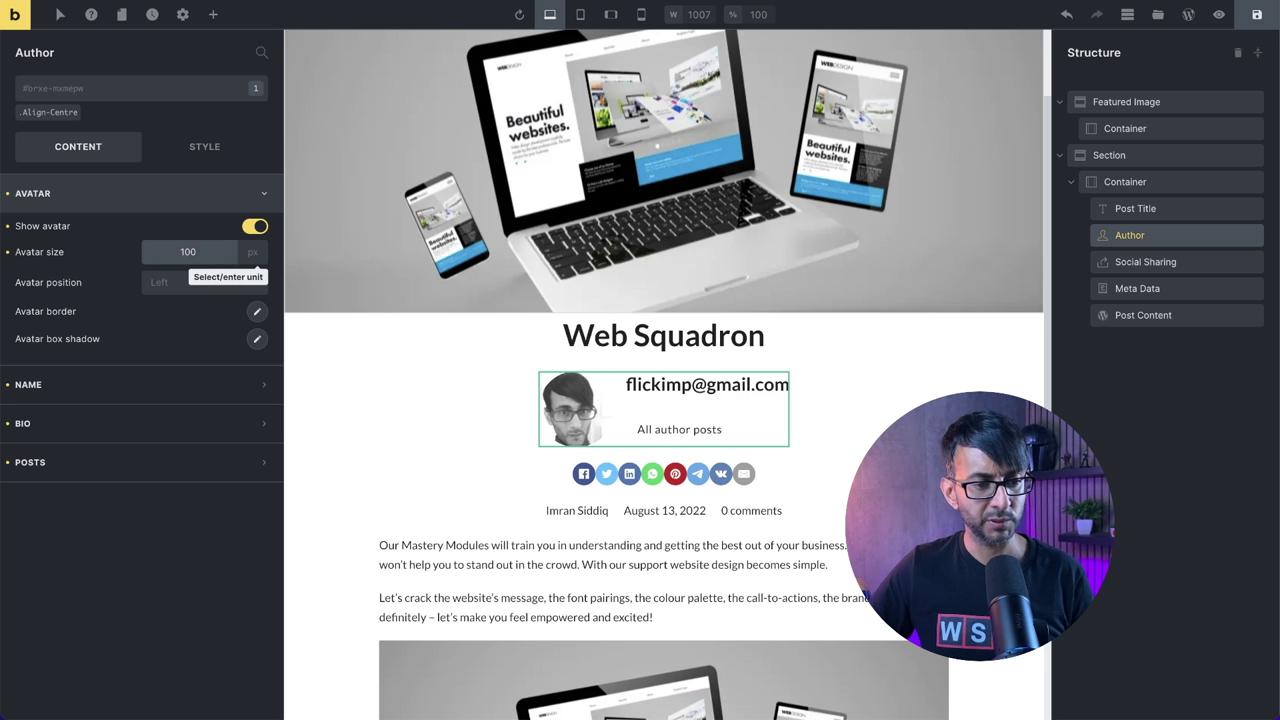
left_click(222, 290)
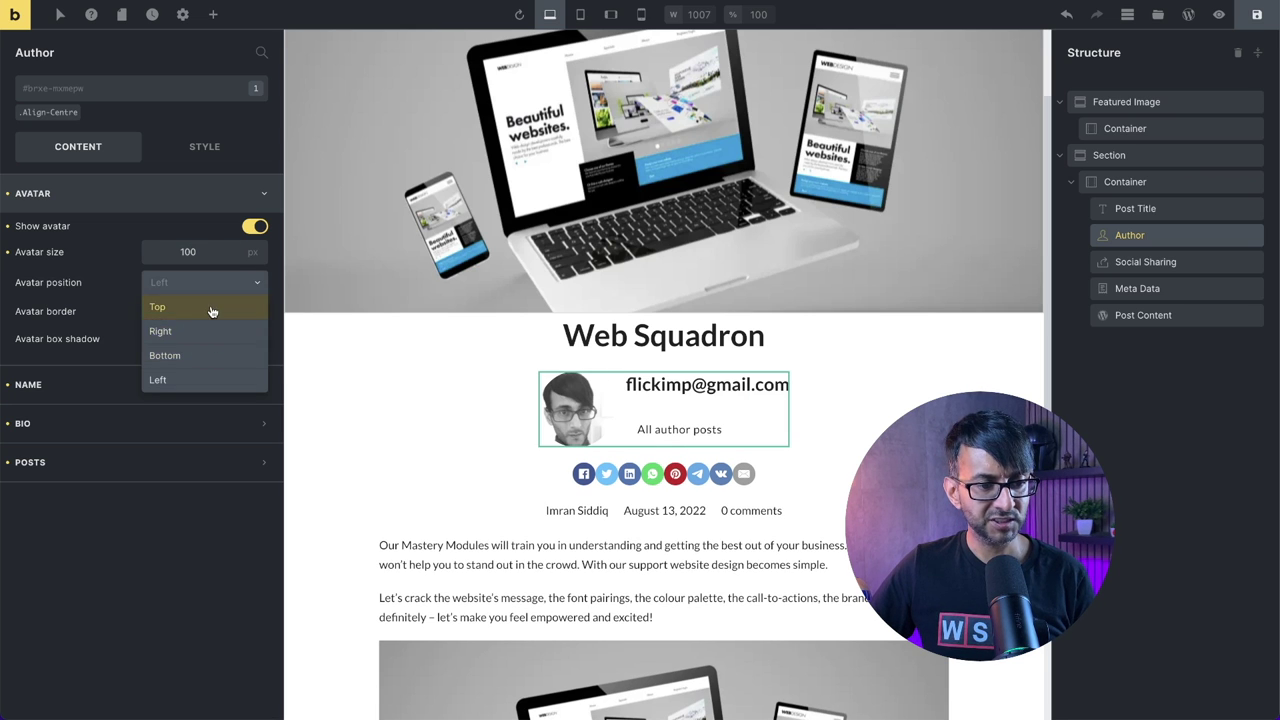
left_click(210, 308)
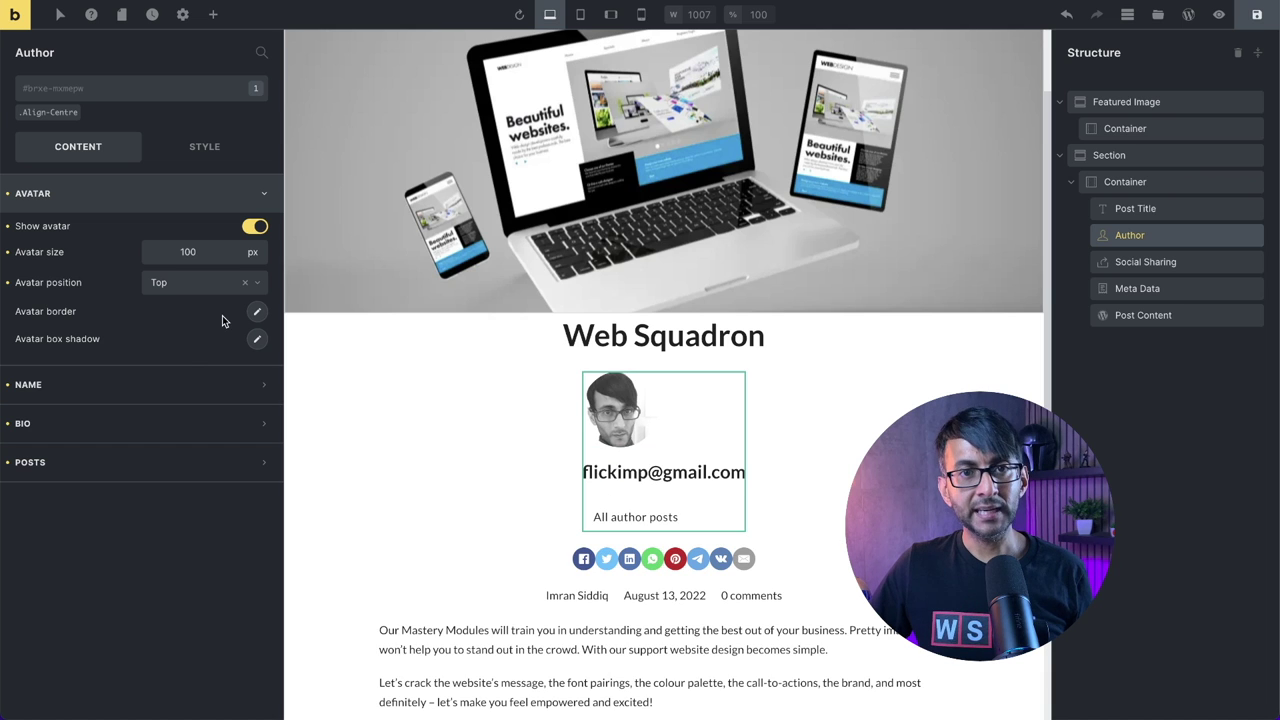
- Hide the bio and the link to author posts in the Author element
left_click(192, 392)
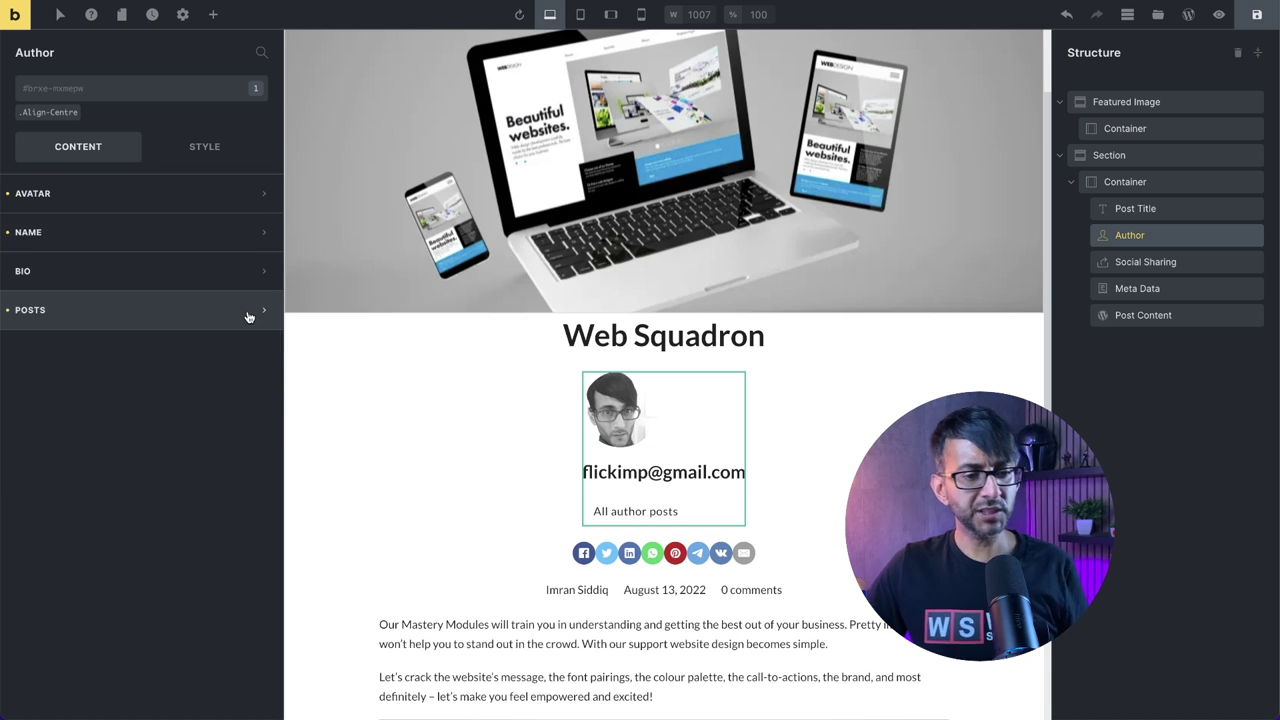
left_click(249, 312)
left_click(254, 345)
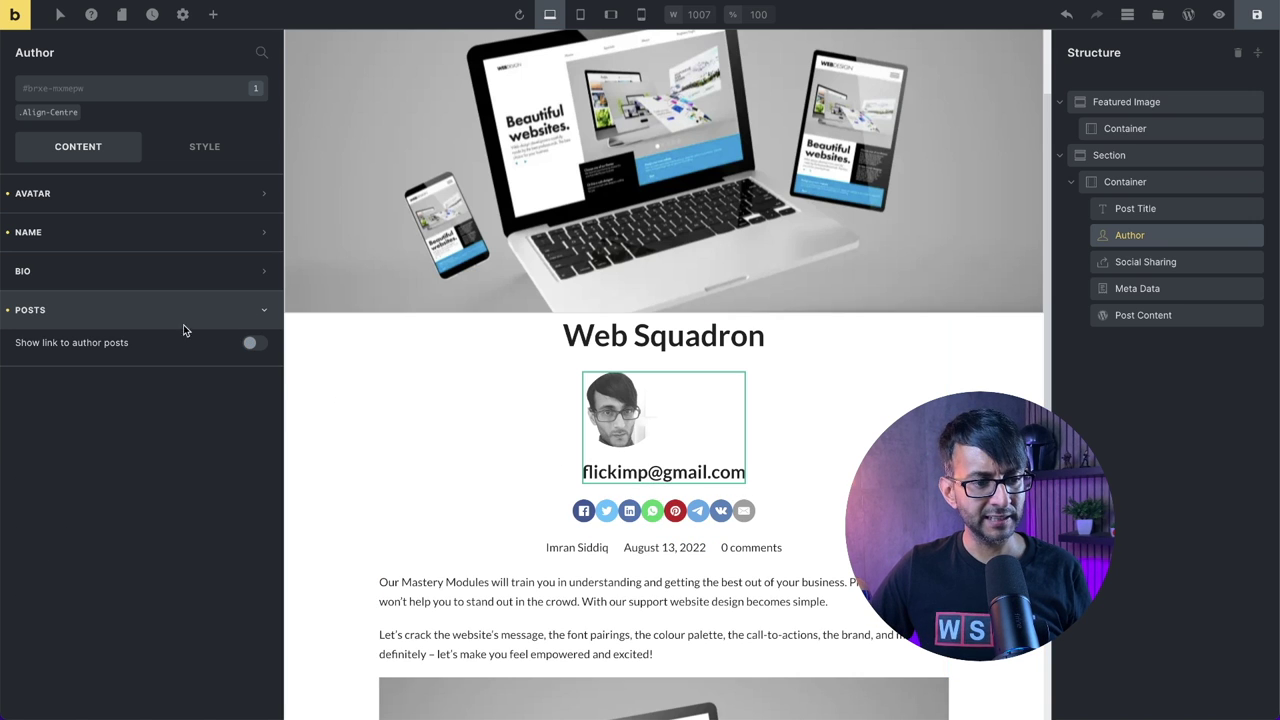
left_click(120, 238)
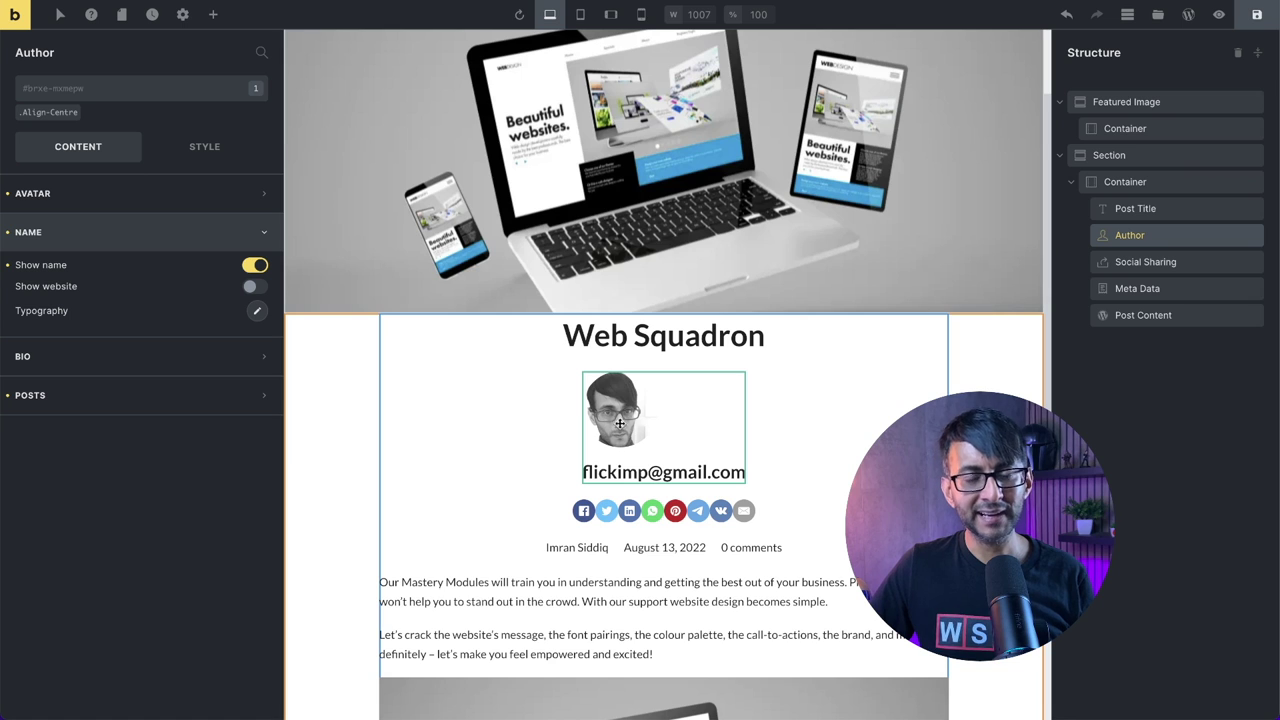
- Center the text alignment in the Author element's typography
left_click(204, 150)
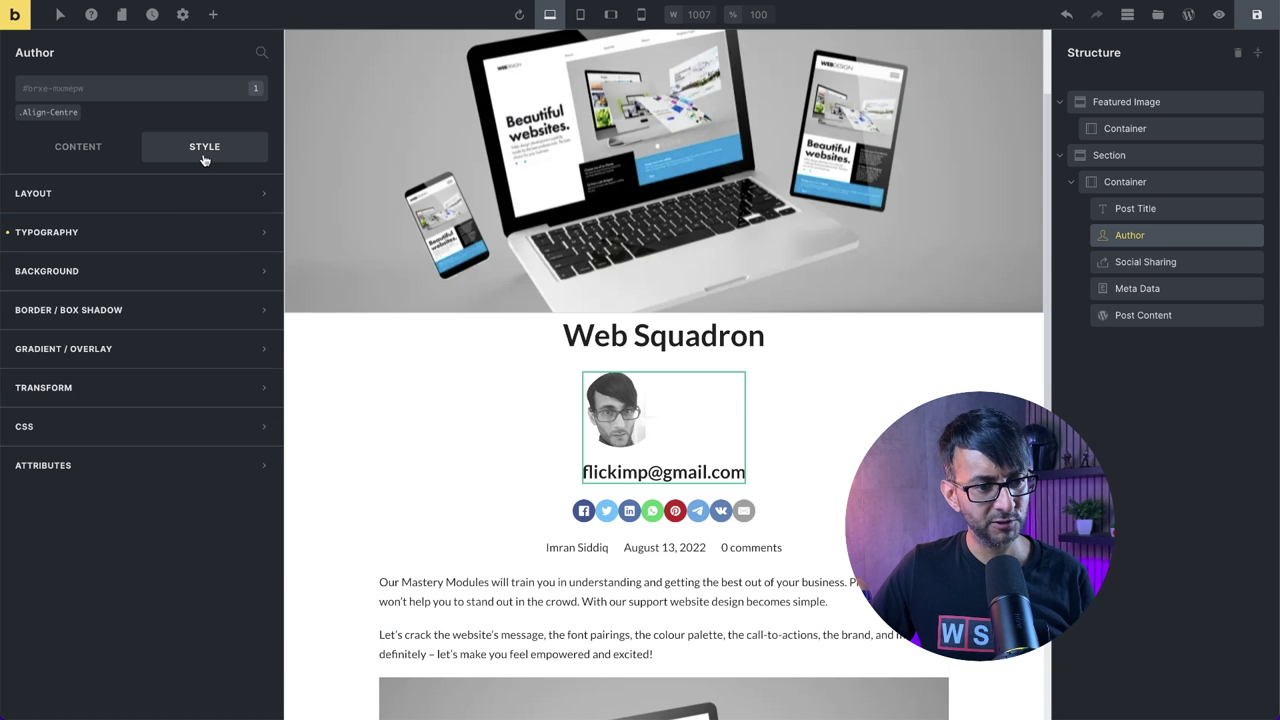
left_click(166, 236)
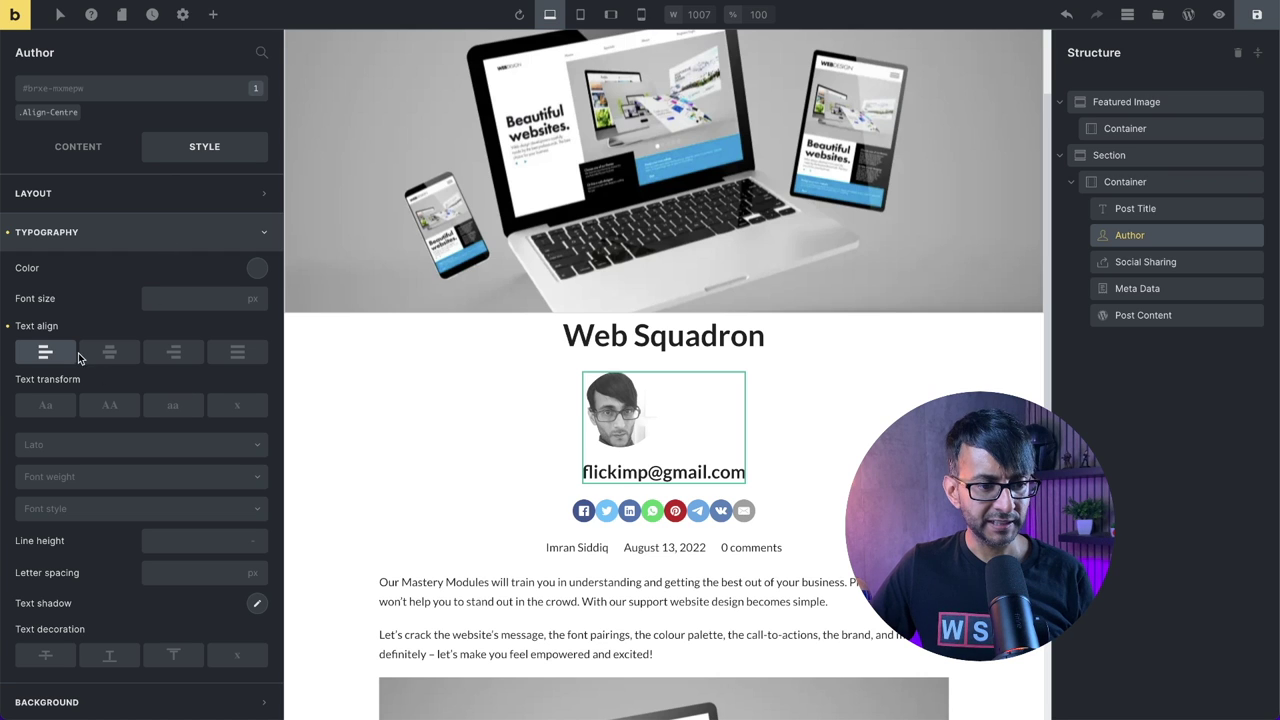
left_click(100, 353)
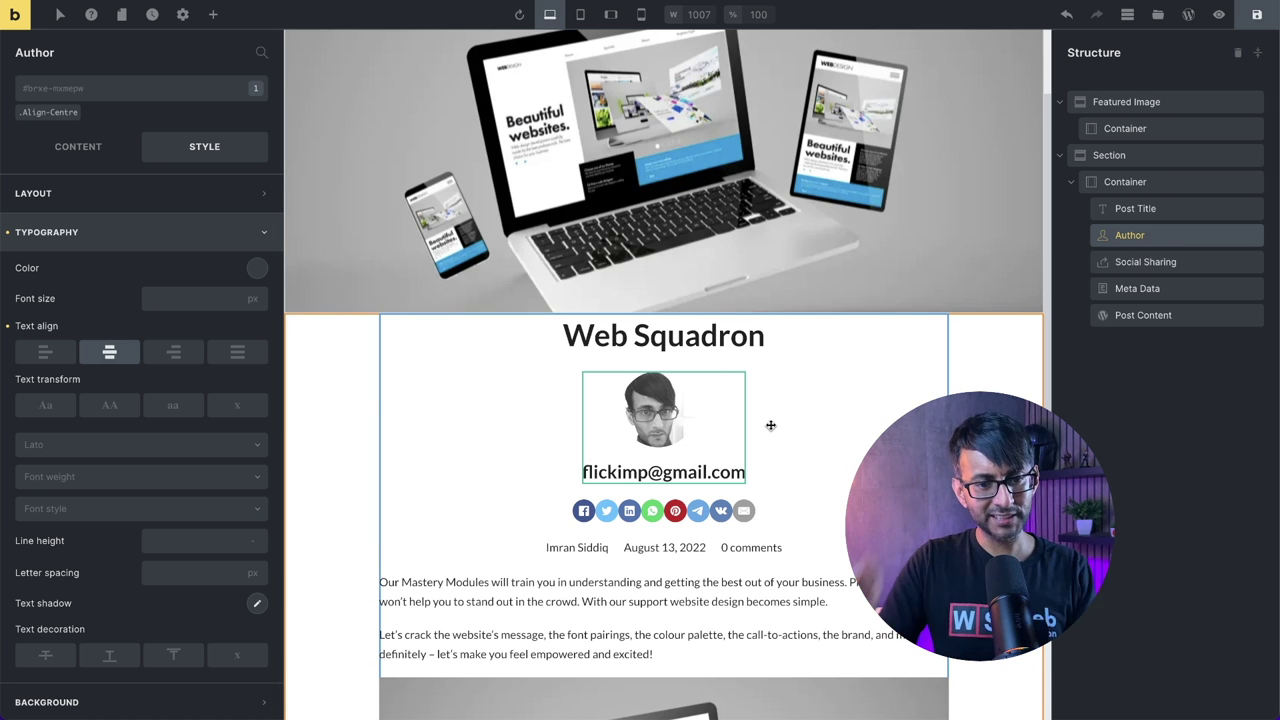
- Reduce the Social Sharing element's share options to Facebook, Twitter and LinkedIn
left_click(1166, 263)
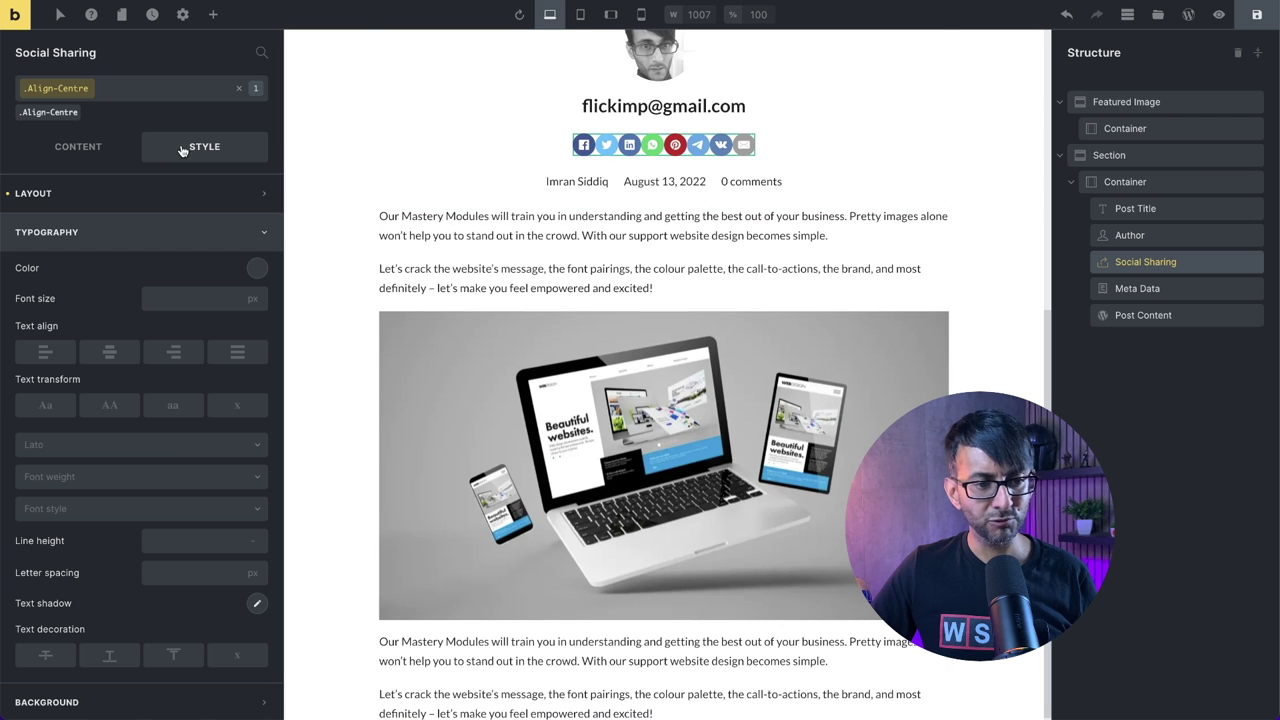
left_click(95, 150)
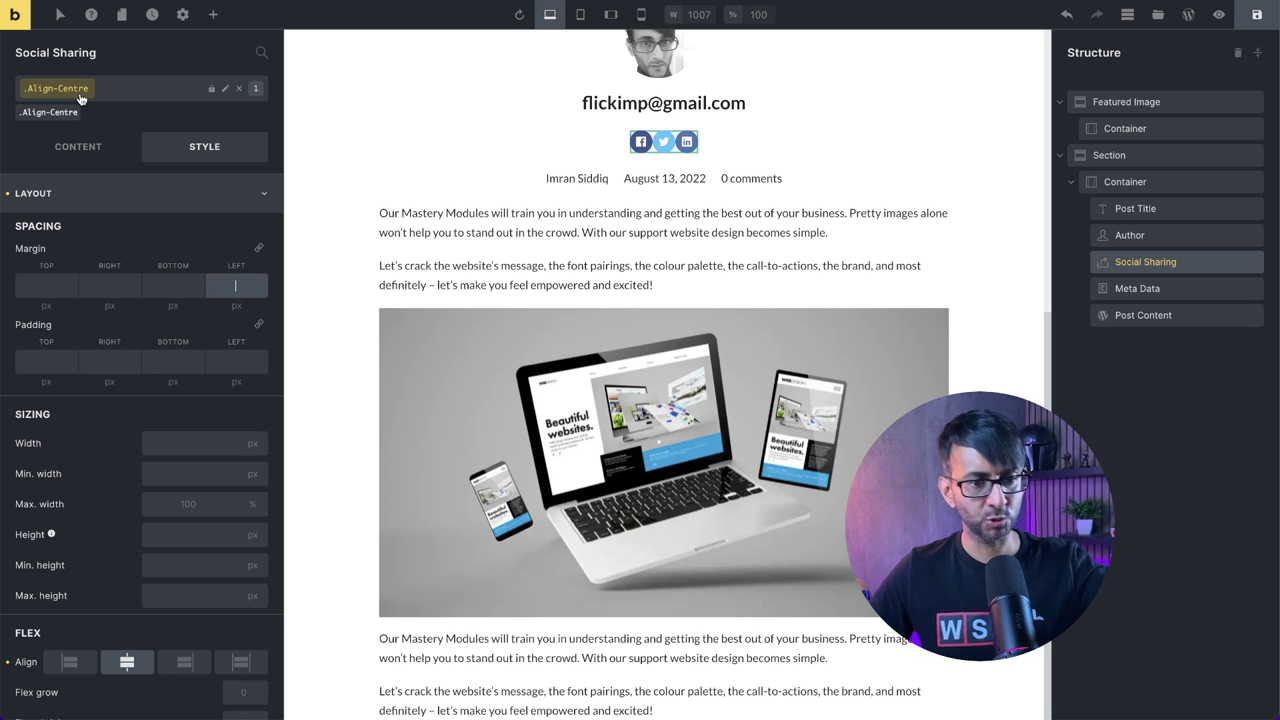
- Remove the Align-Centre class from the Social Sharing element and apply it again
left_click(239, 90)
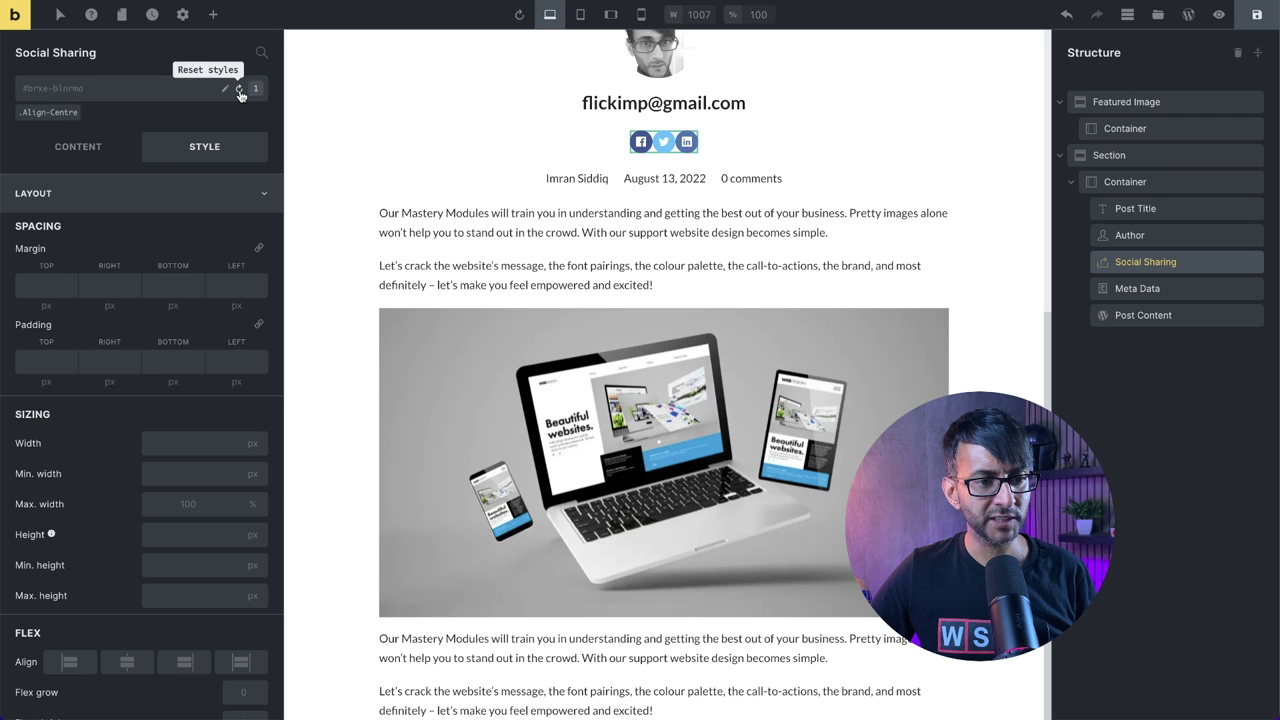
left_click(80, 104)
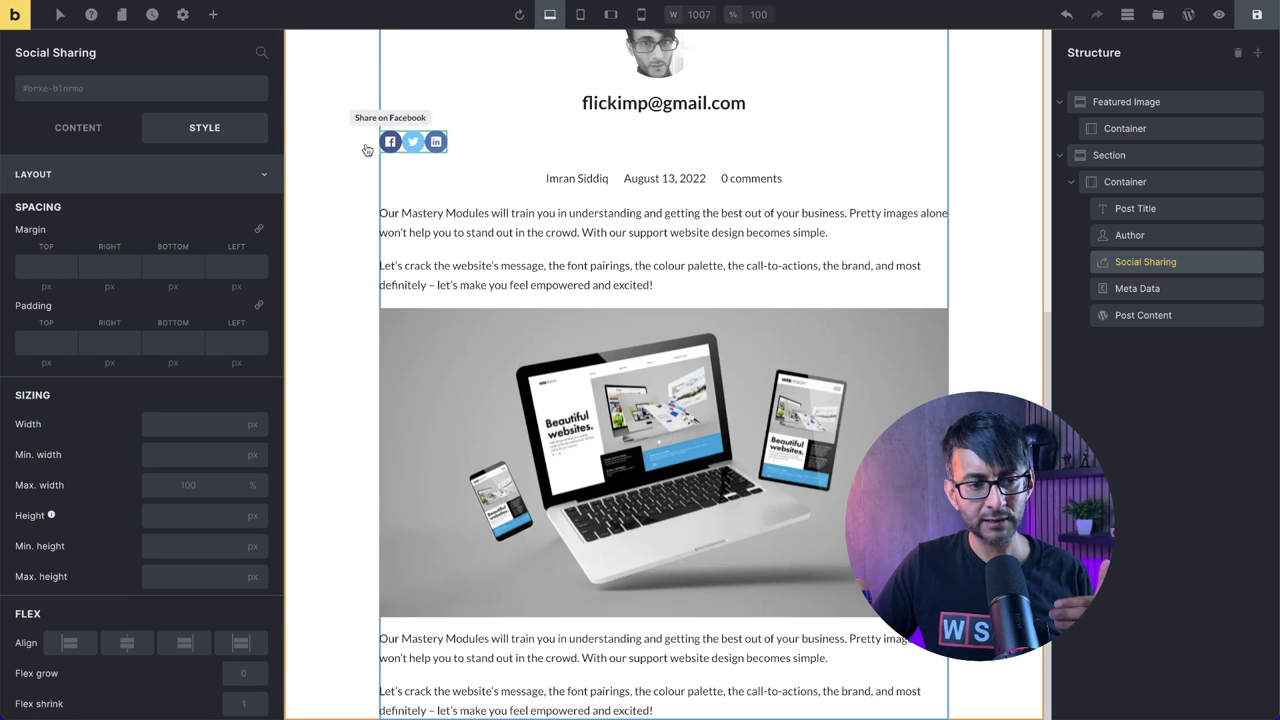
left_click(130, 92)
left_click(70, 178)
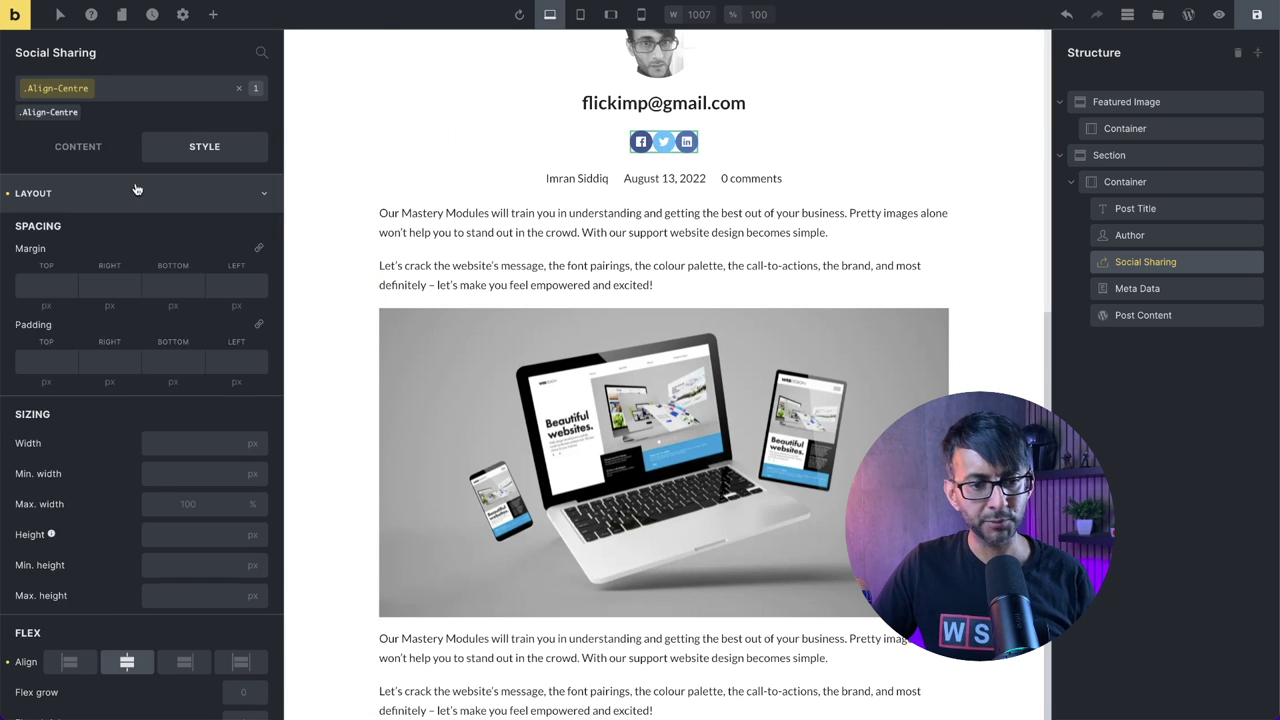
- Give the Social Sharing element its own right and left margins of 5 px, outside the Align-Centre class
left_click(239, 90)
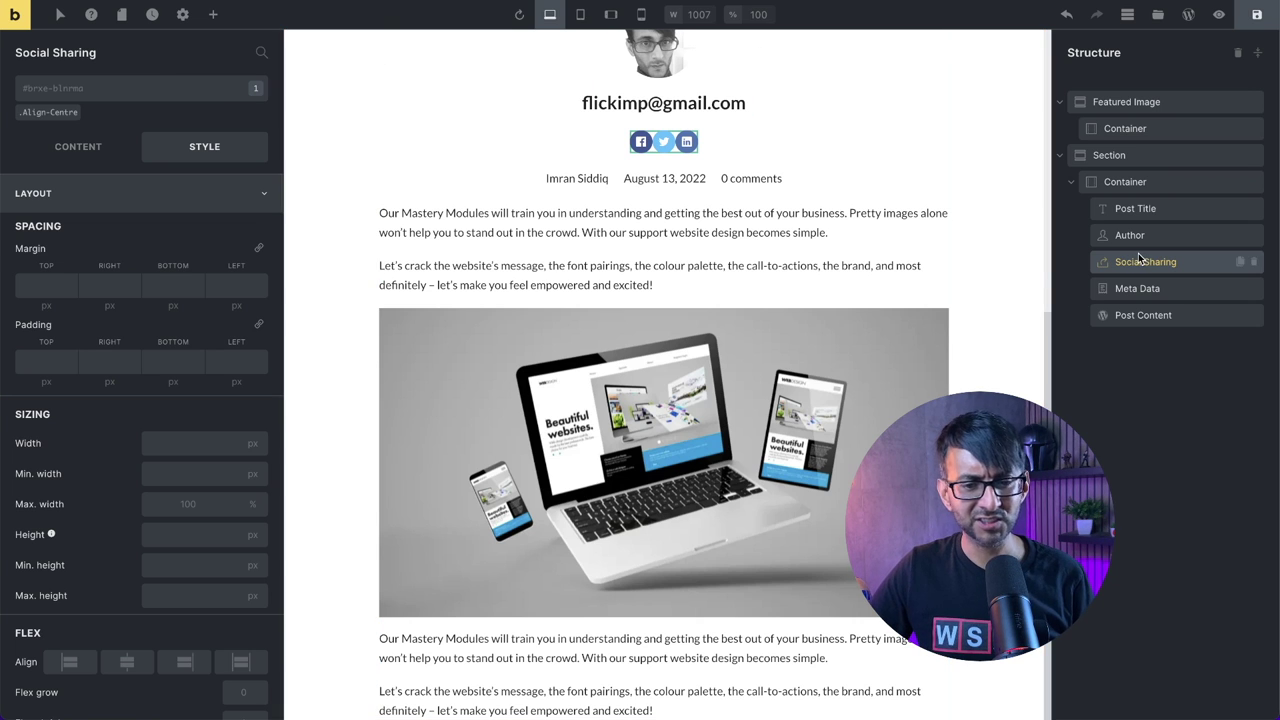
left_click(90, 150)
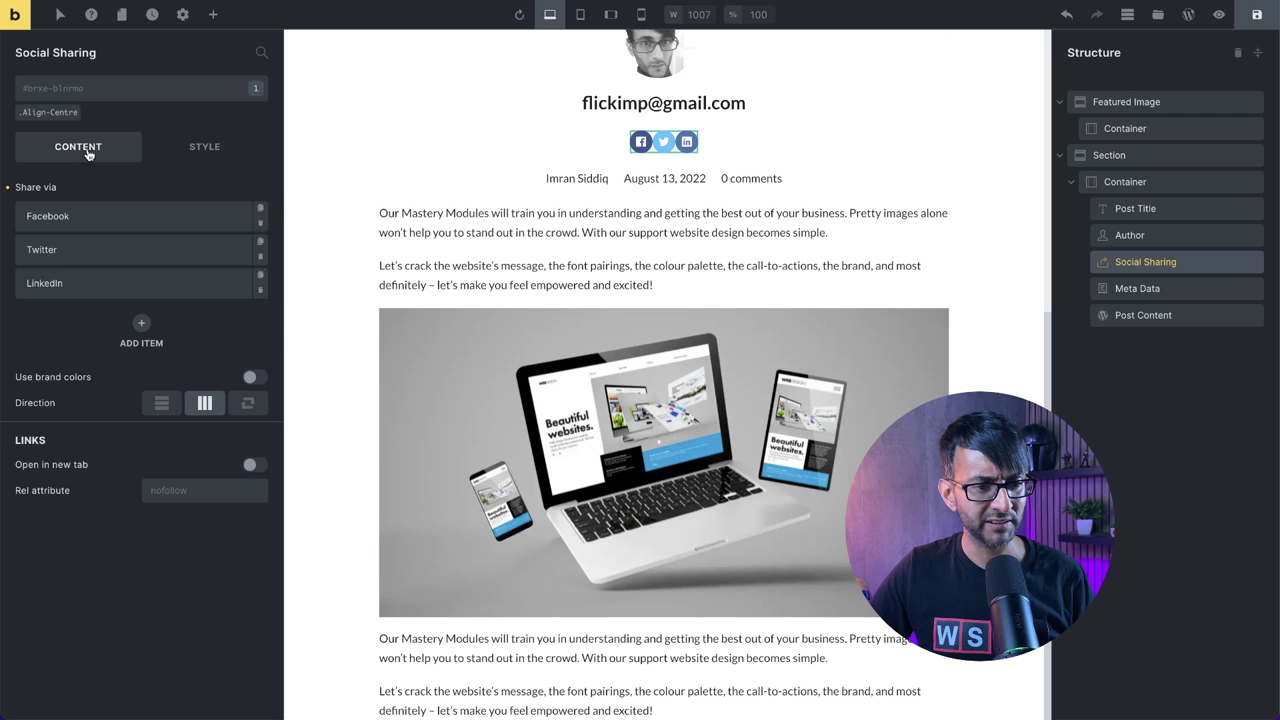
left_click(204, 148)
left_click(112, 289)
type("5")
left_click(232, 286)
type("5")
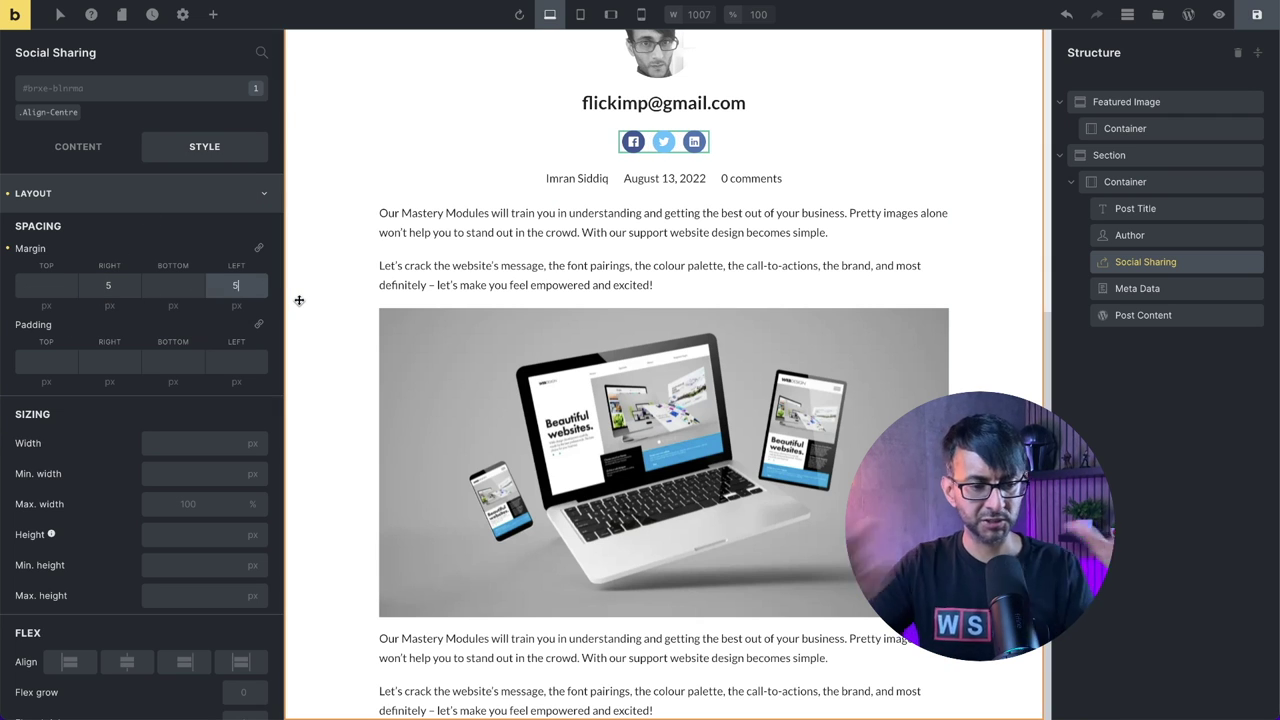
scroll(132, 610, "down", 1)
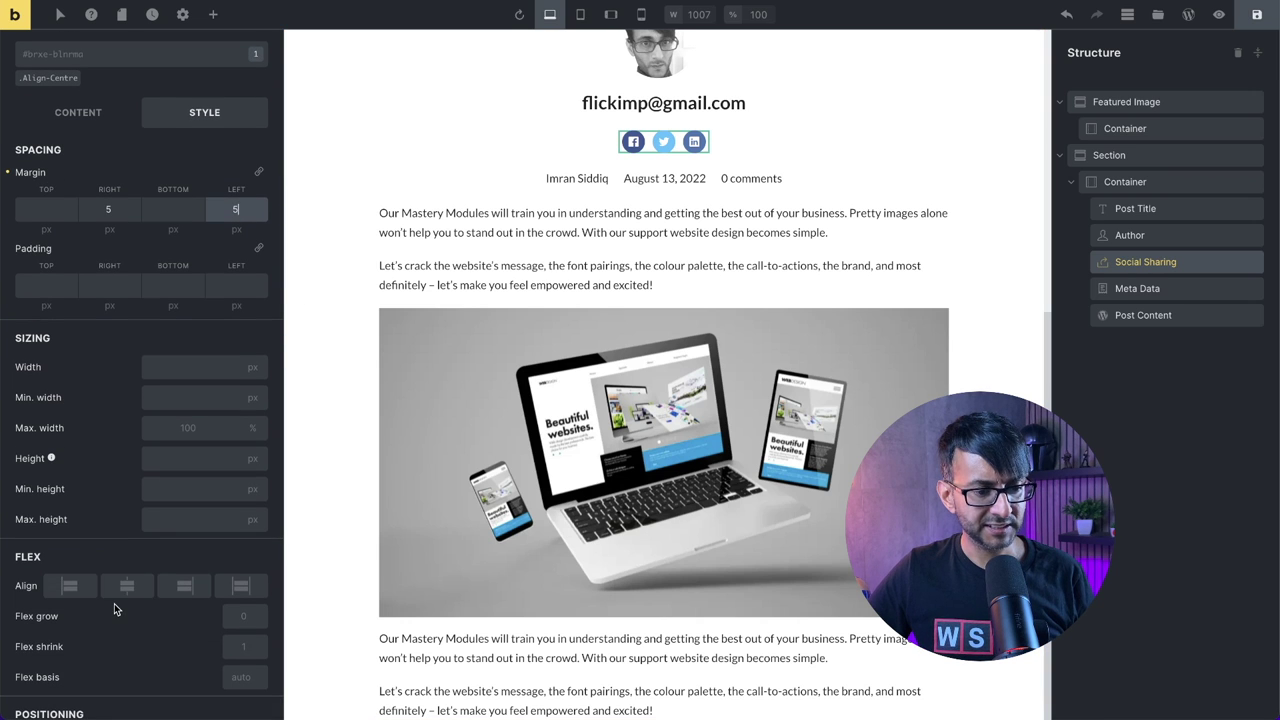
scroll(114, 610, "down", 1)
scroll(200, 400, "up", 3)
left_click(263, 194)
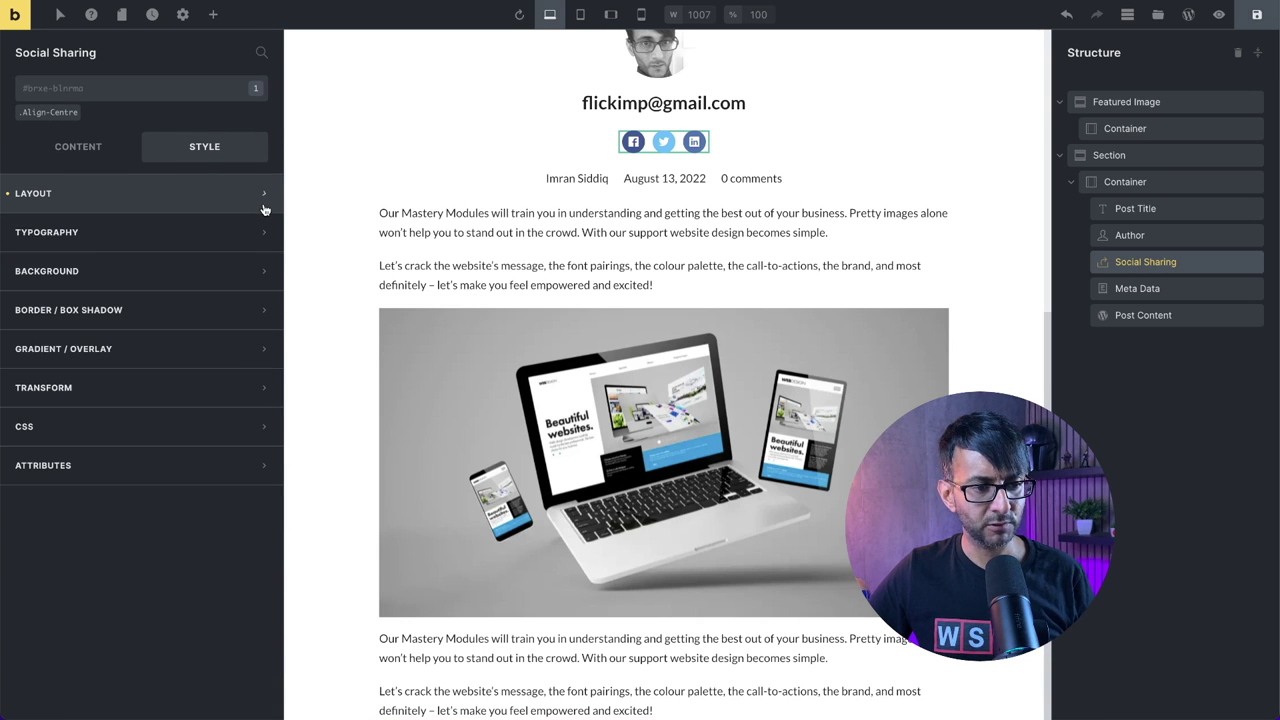
- Start a new color palette from the Social Sharing background color, enter the trial name Cofkdfjdfjd and clear it
left_click(190, 276)
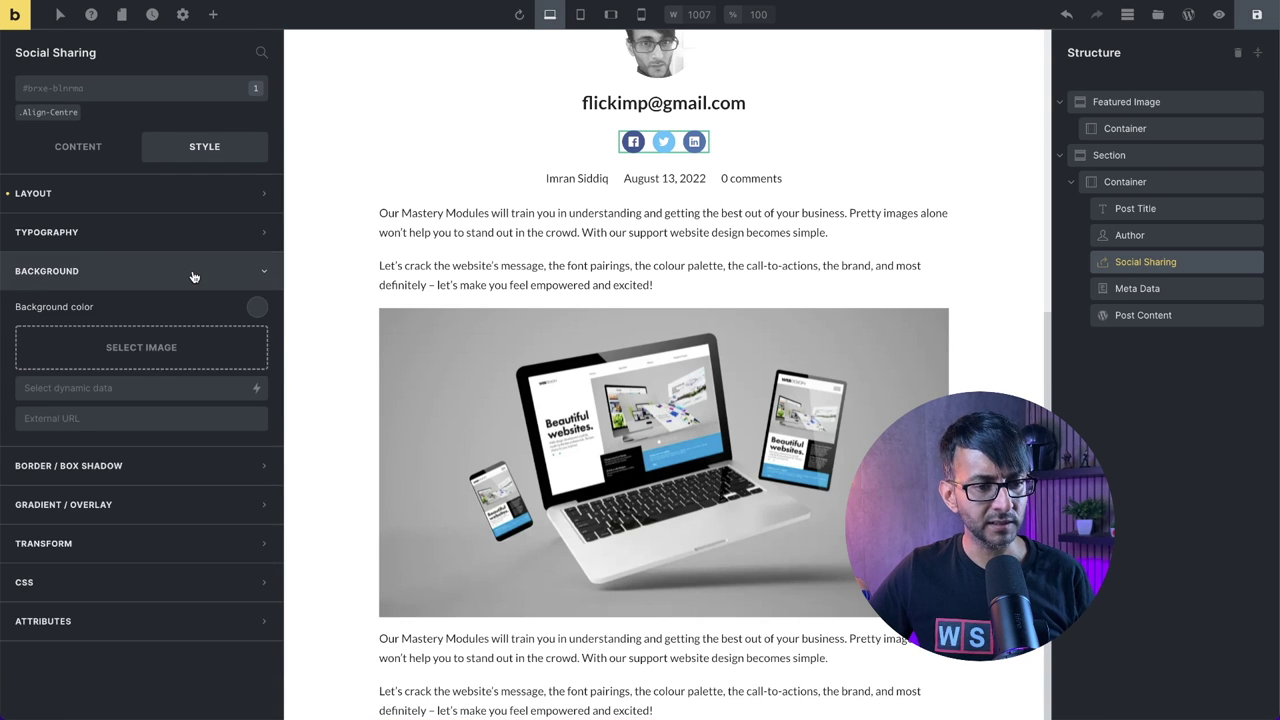
left_click(258, 310)
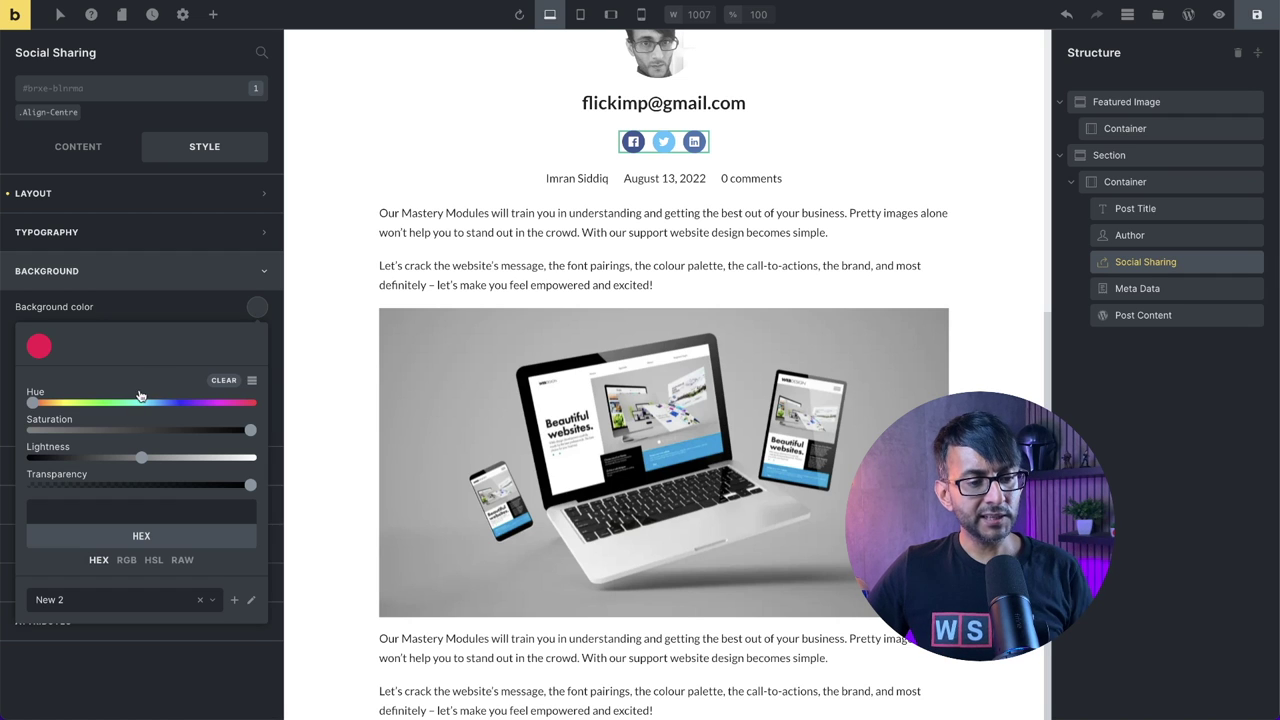
left_click(234, 600)
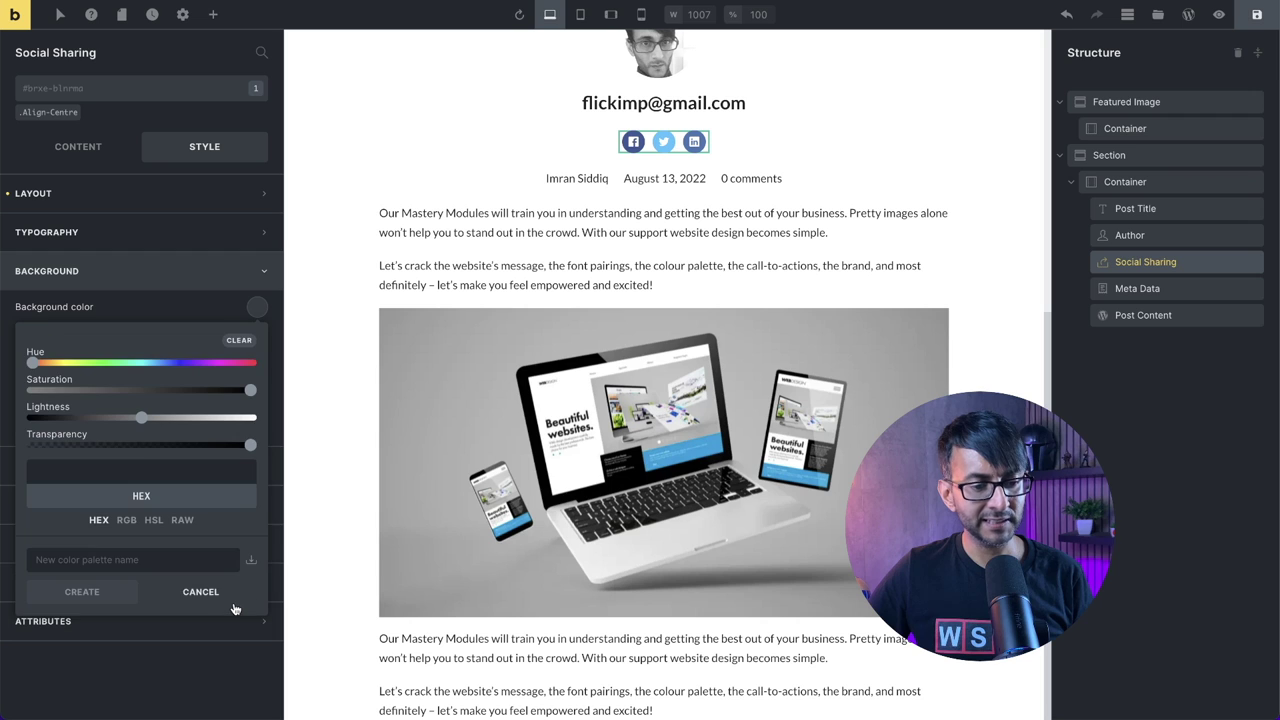
left_click(147, 561)
type("Cofkdfjdfjd")
key("BackSpace")
key("BackSpace")
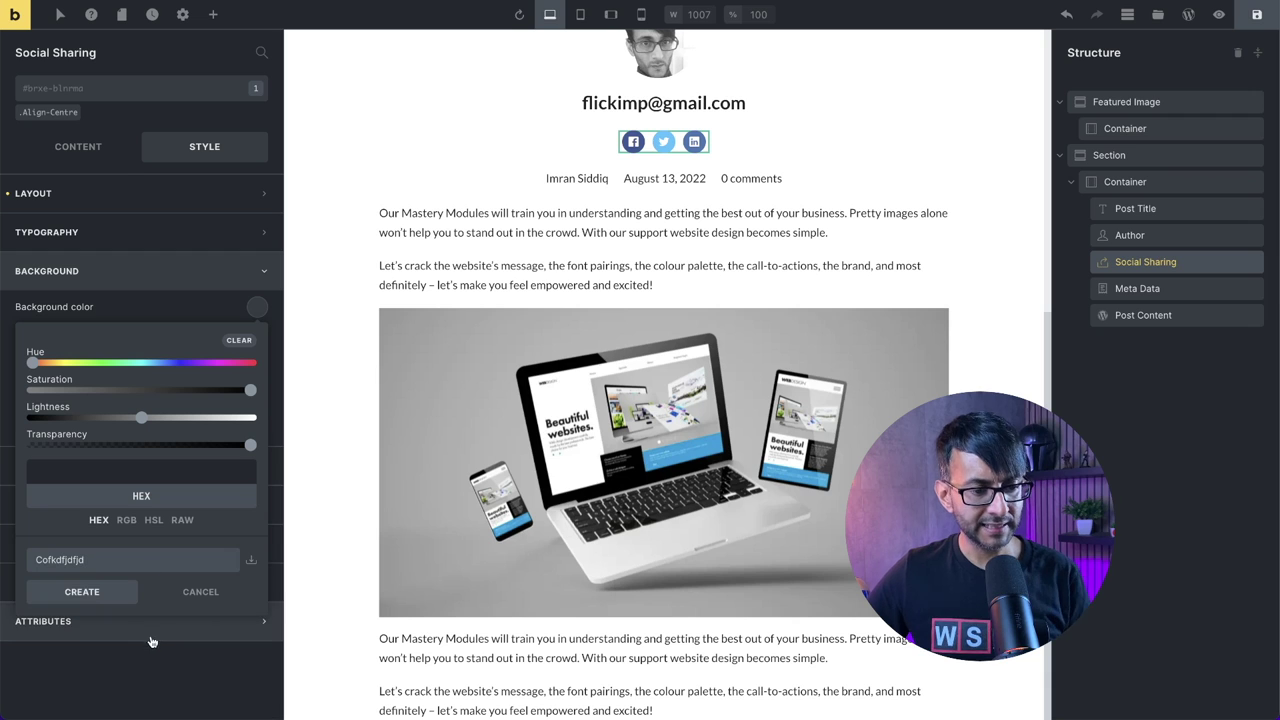
key("BackSpace")
key("BackSpace")
key("BackSpace")
key("BackSpace")
key("BackSpace")
key("BackSpace")
key("BackSpace")
key("BackSpace")
key("BackSpace")
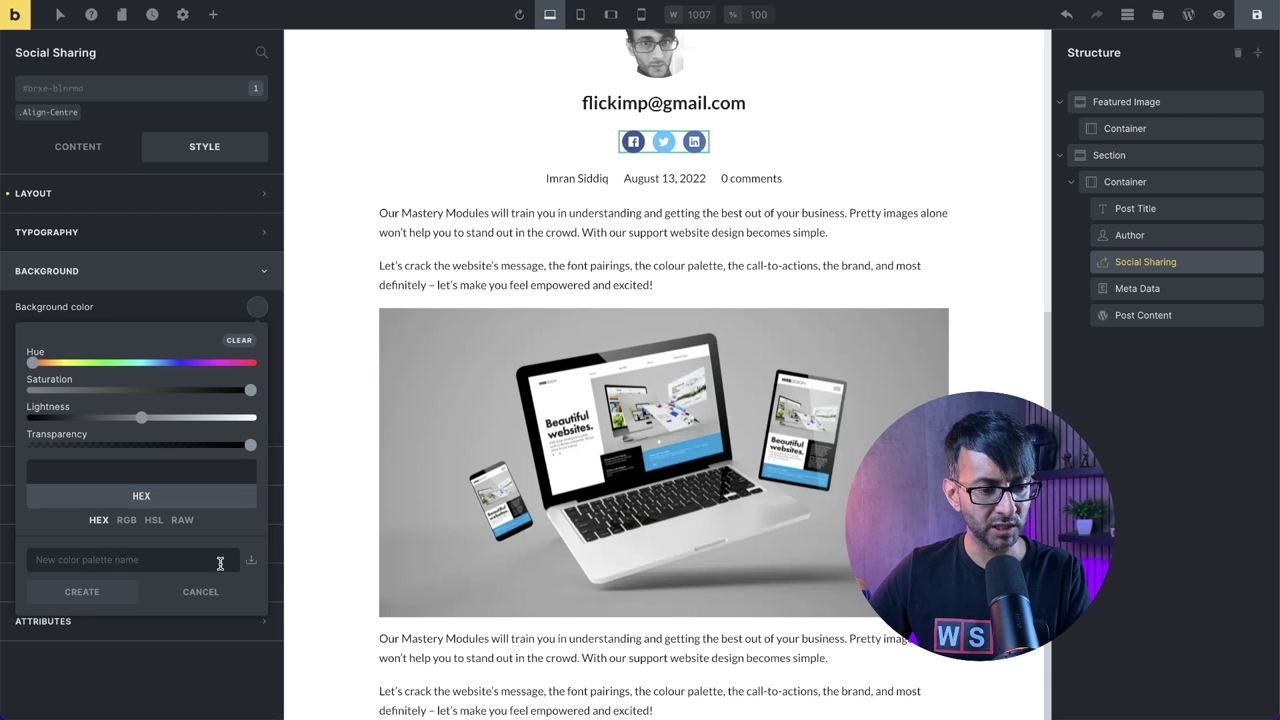
- Save #ffff00 as an additional color in the New palette and set the Social Sharing background color to its #ff0050 swatch
left_click(236, 347)
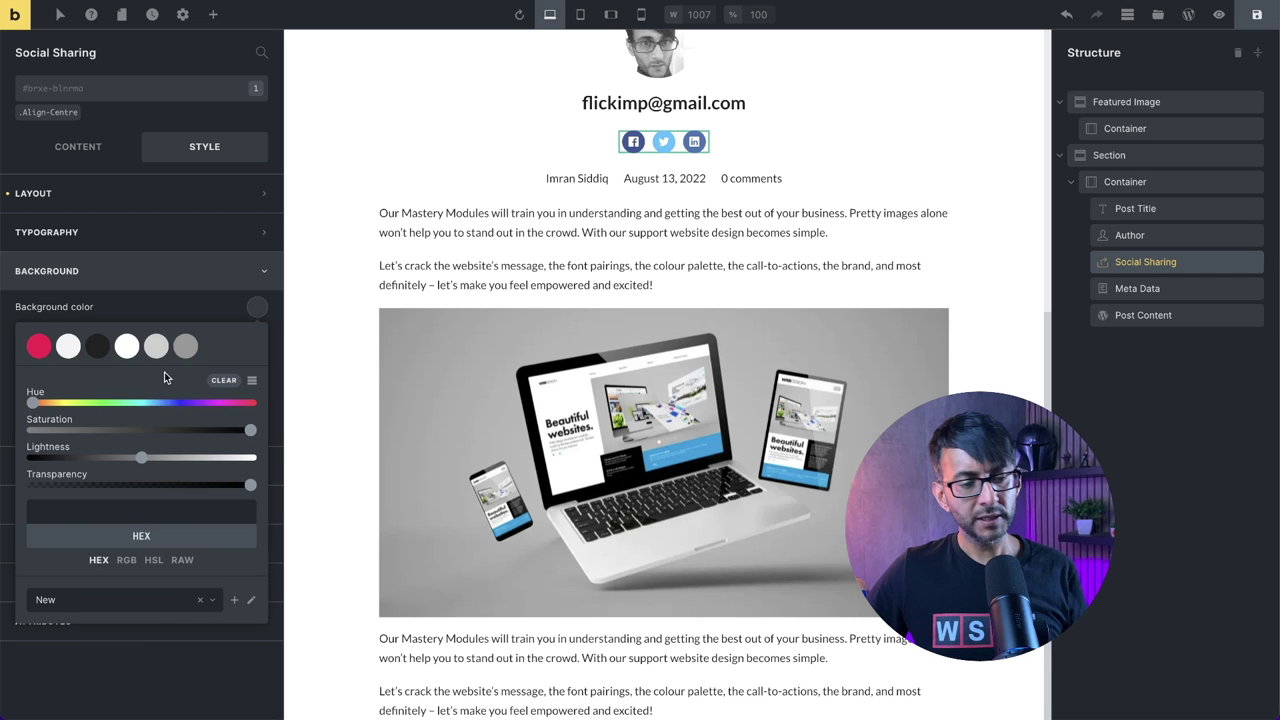
left_click(256, 312)
left_click(255, 309)
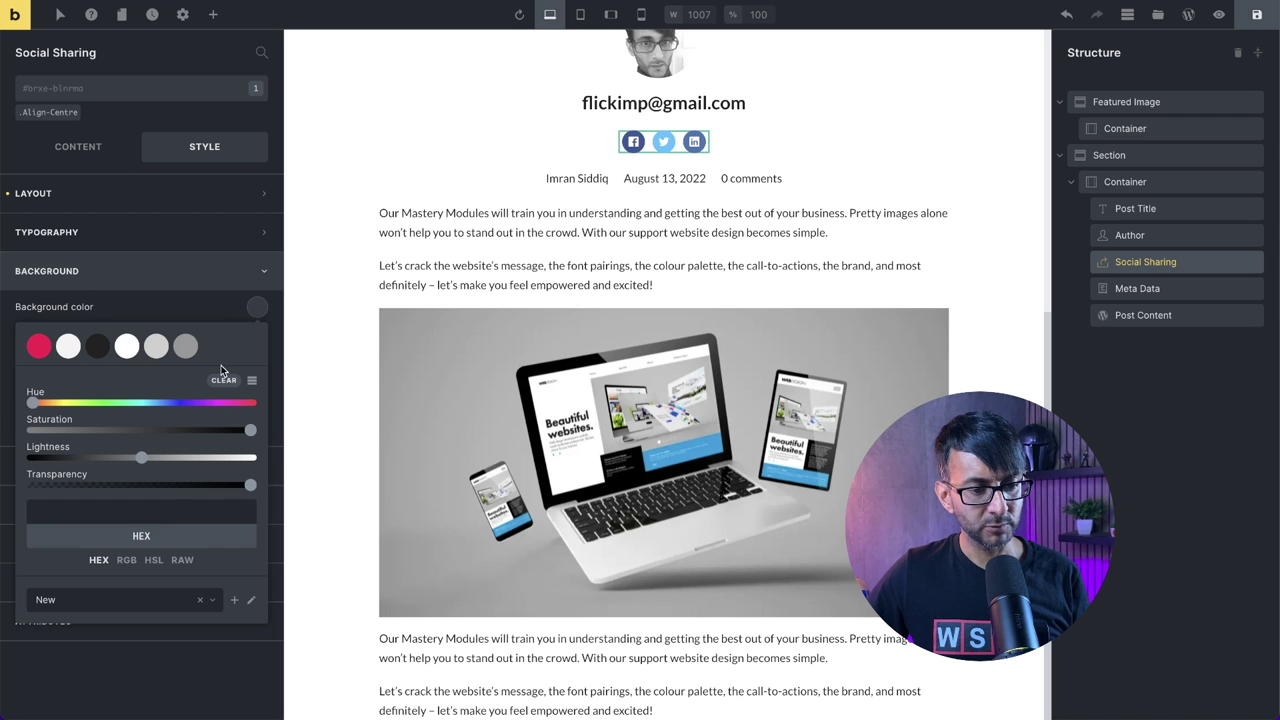
left_click(153, 510)
type("ffff00")
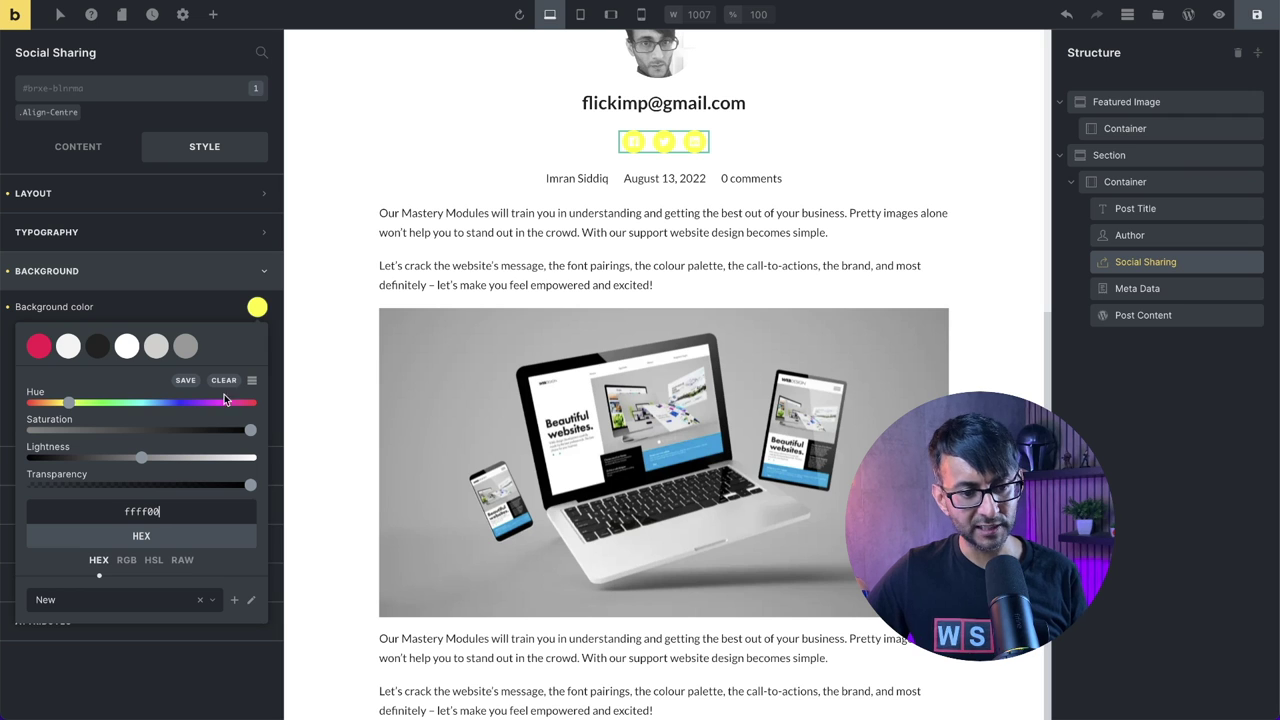
left_click(187, 381)
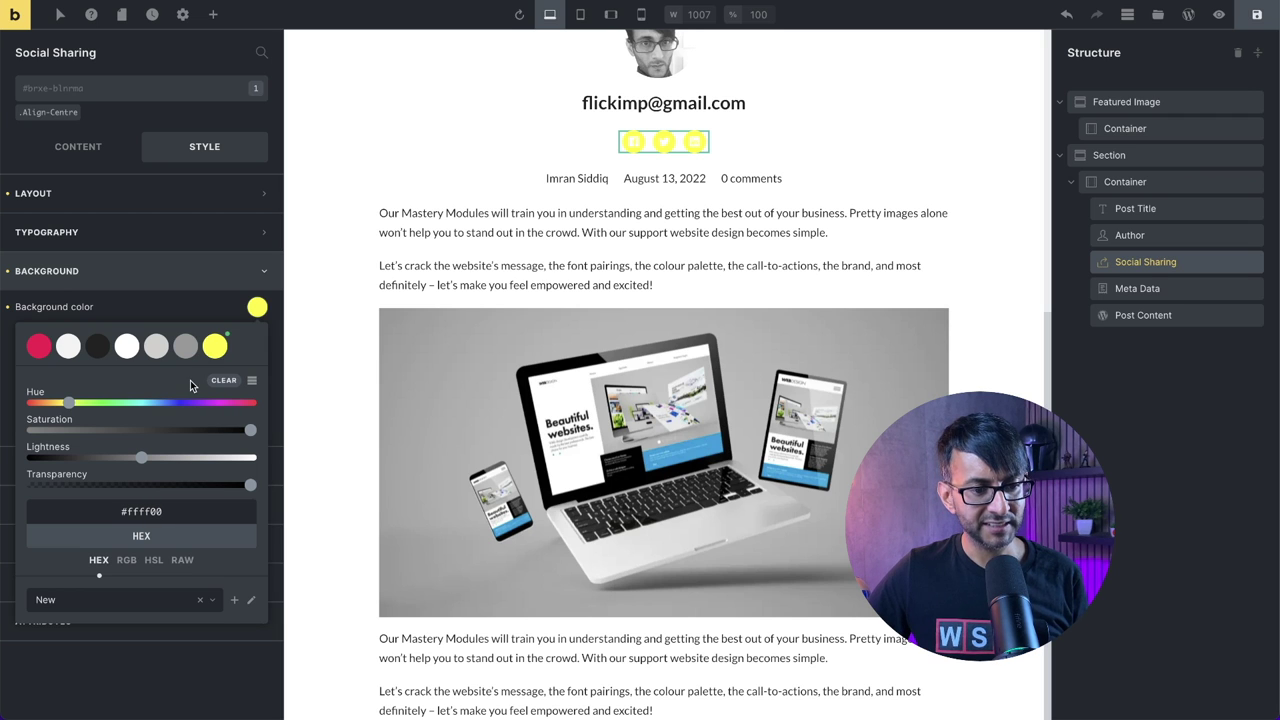
left_click(39, 347)
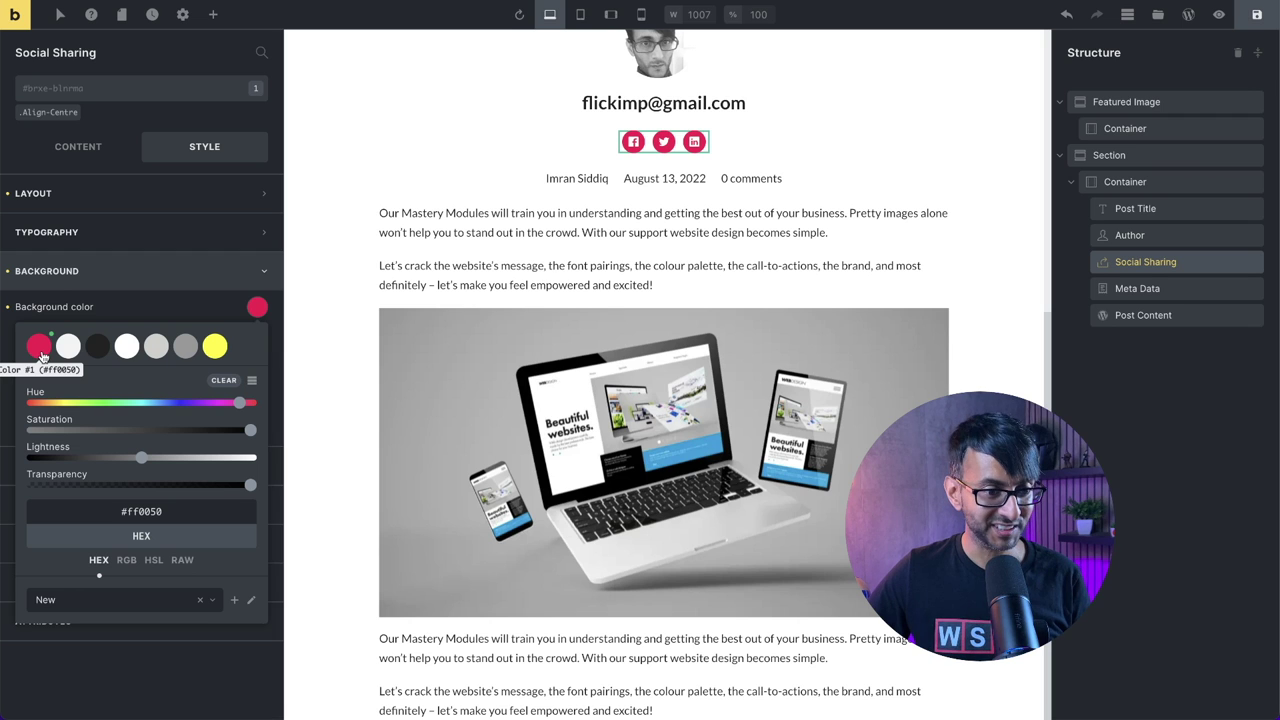
- Set the Social Sharing typography color to #ffffff from the New palette and its font size to 20 px
left_click(152, 240)
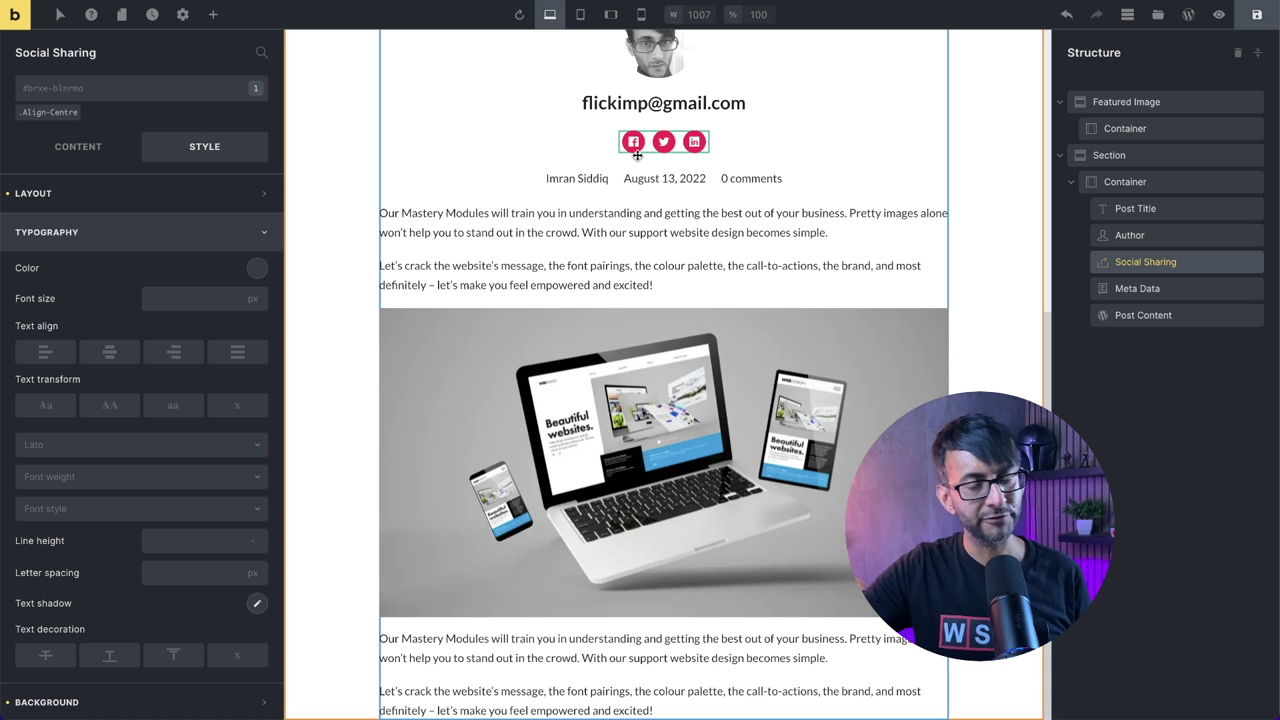
left_click(257, 268)
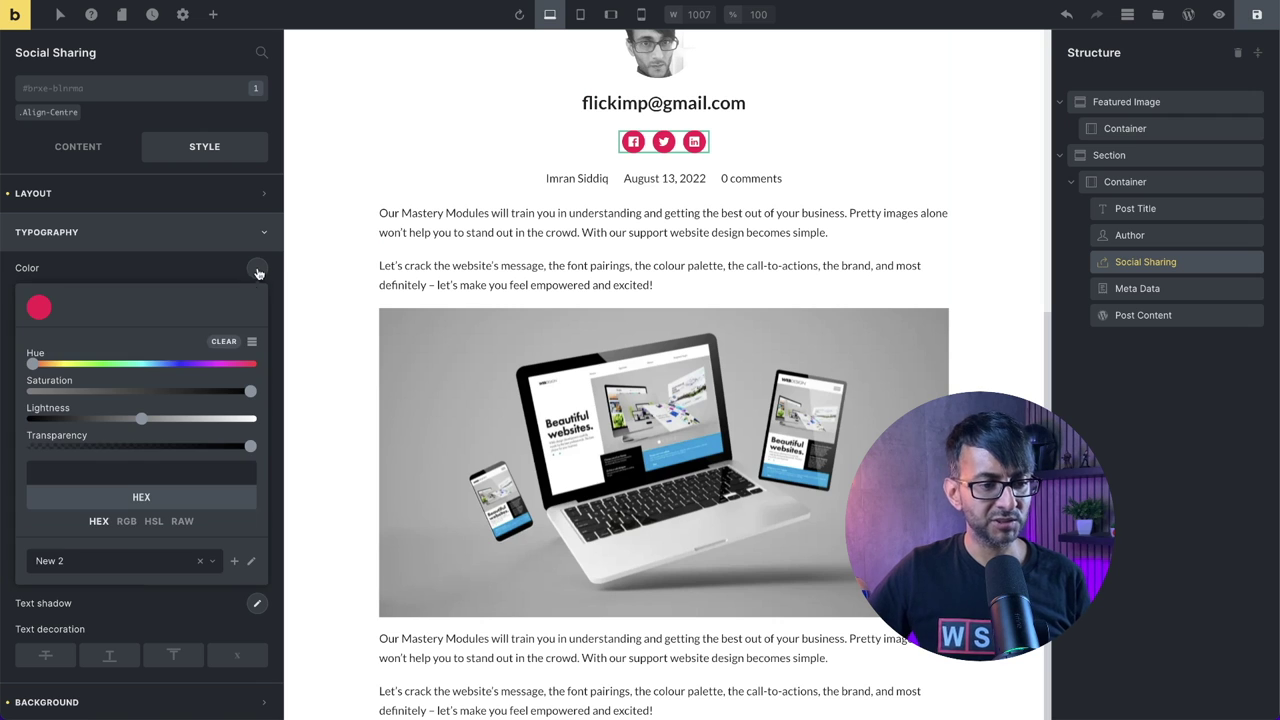
left_click(211, 563)
left_click(80, 611)
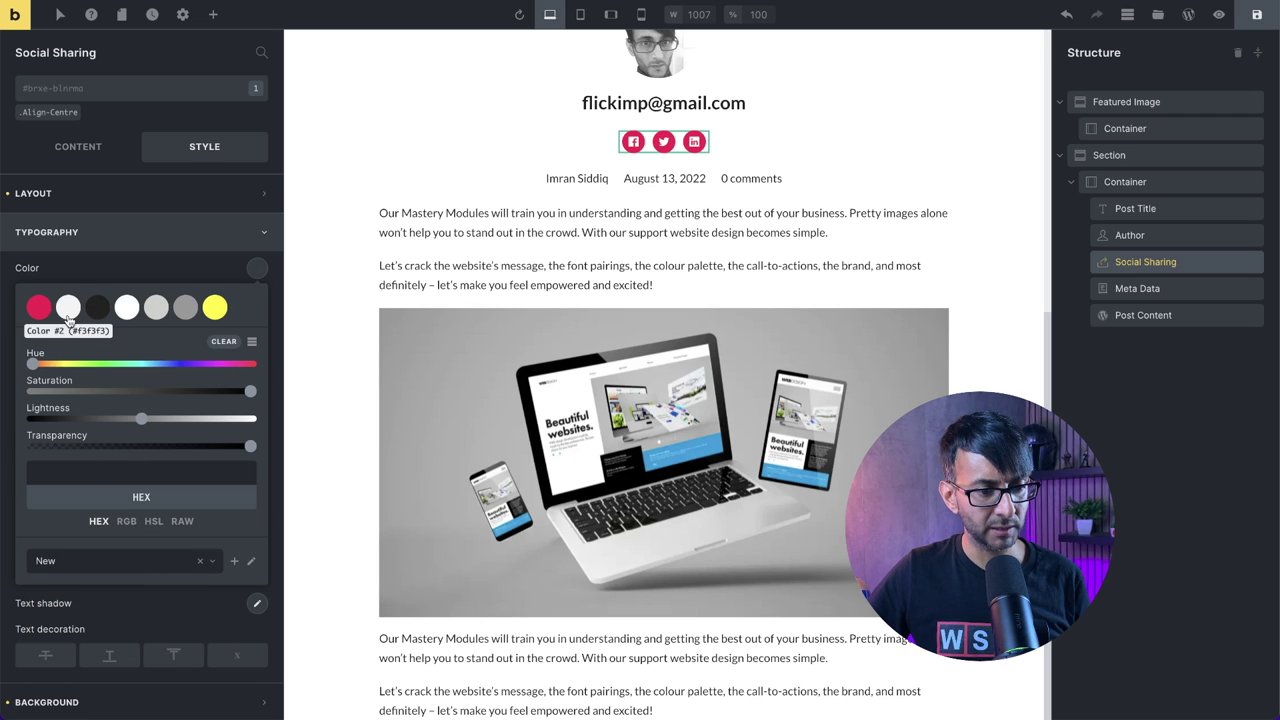
left_click(127, 307)
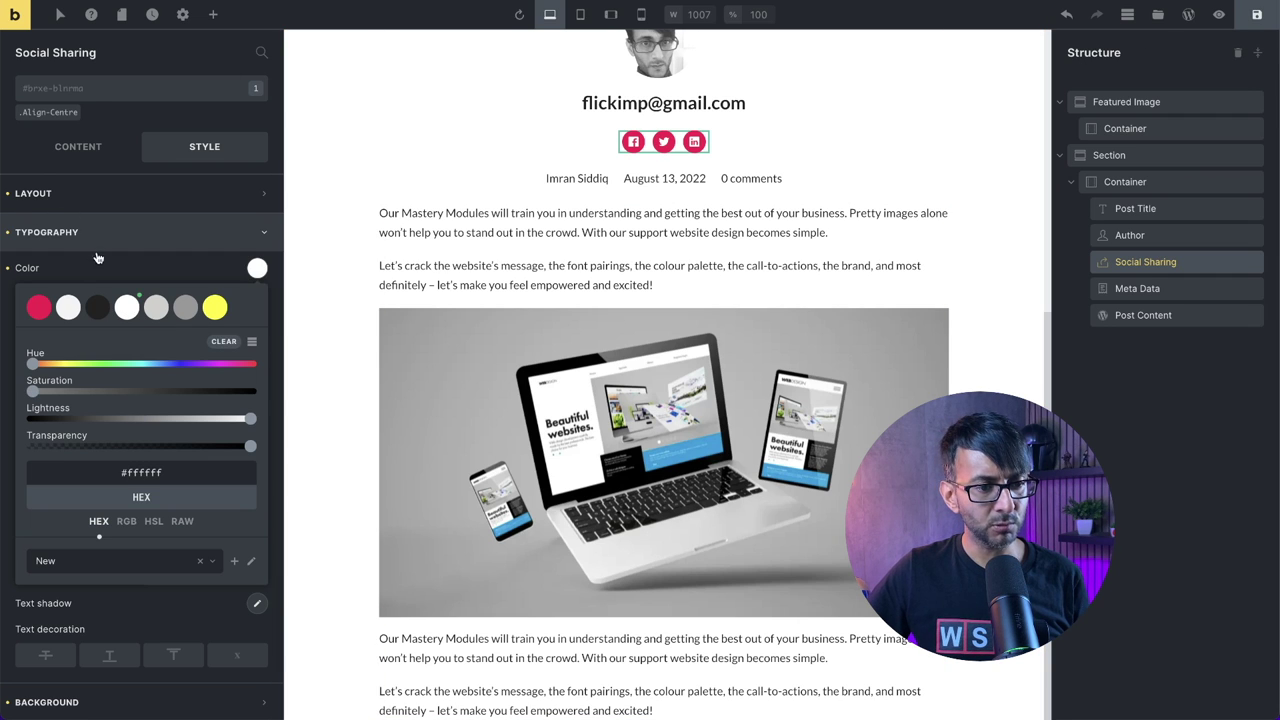
left_click(214, 238)
left_click(242, 234)
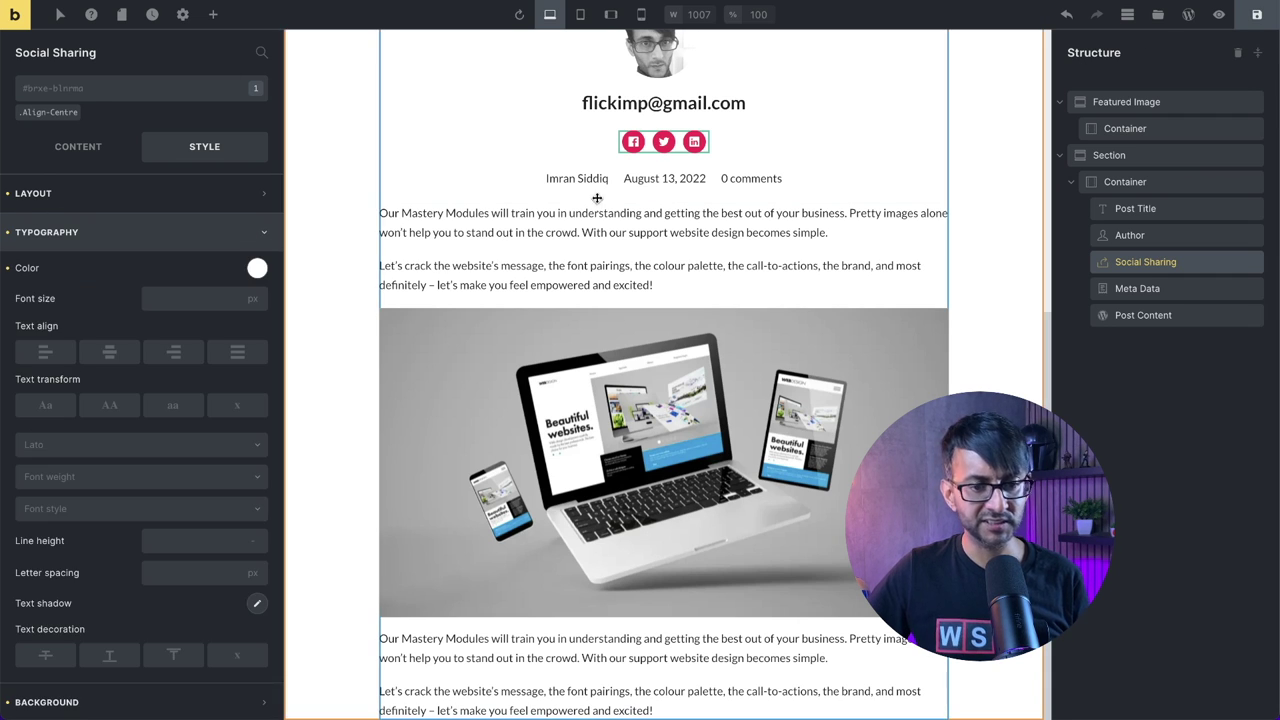
left_click(180, 298)
type("20")
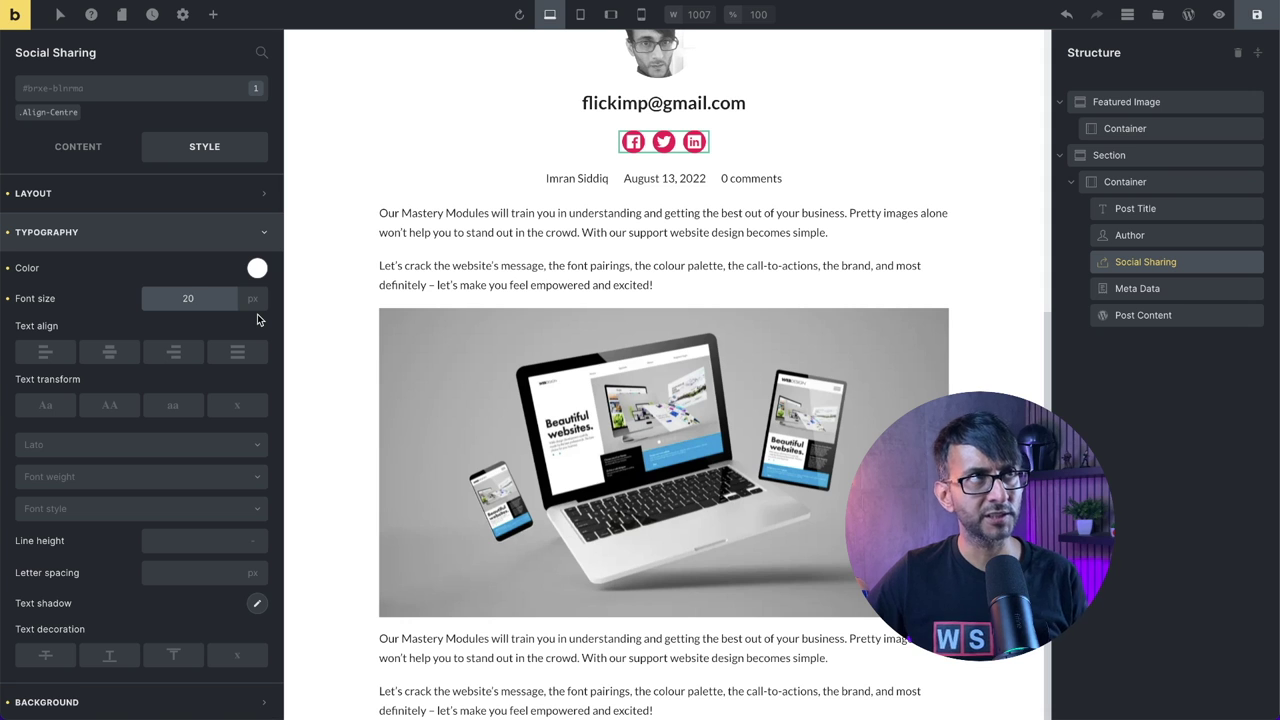
- Link the Social Sharing padding sides and set them all to 20 px
left_click(60, 193)
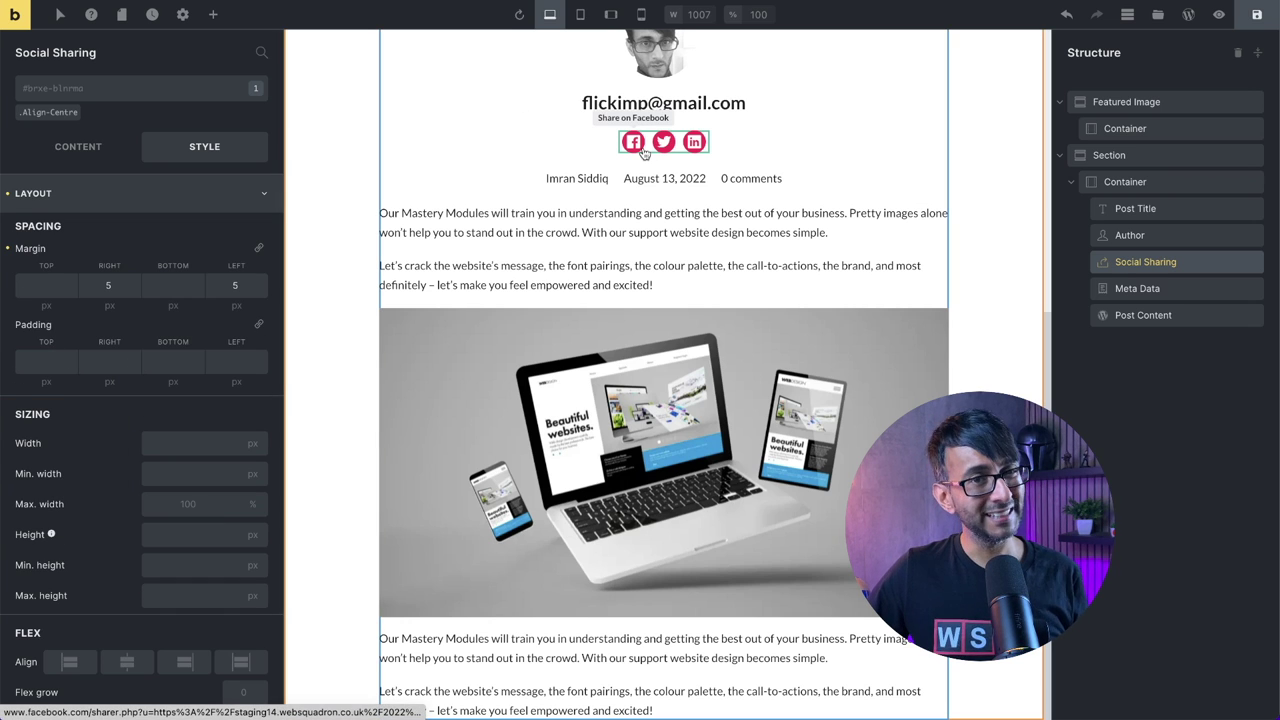
left_click(258, 325)
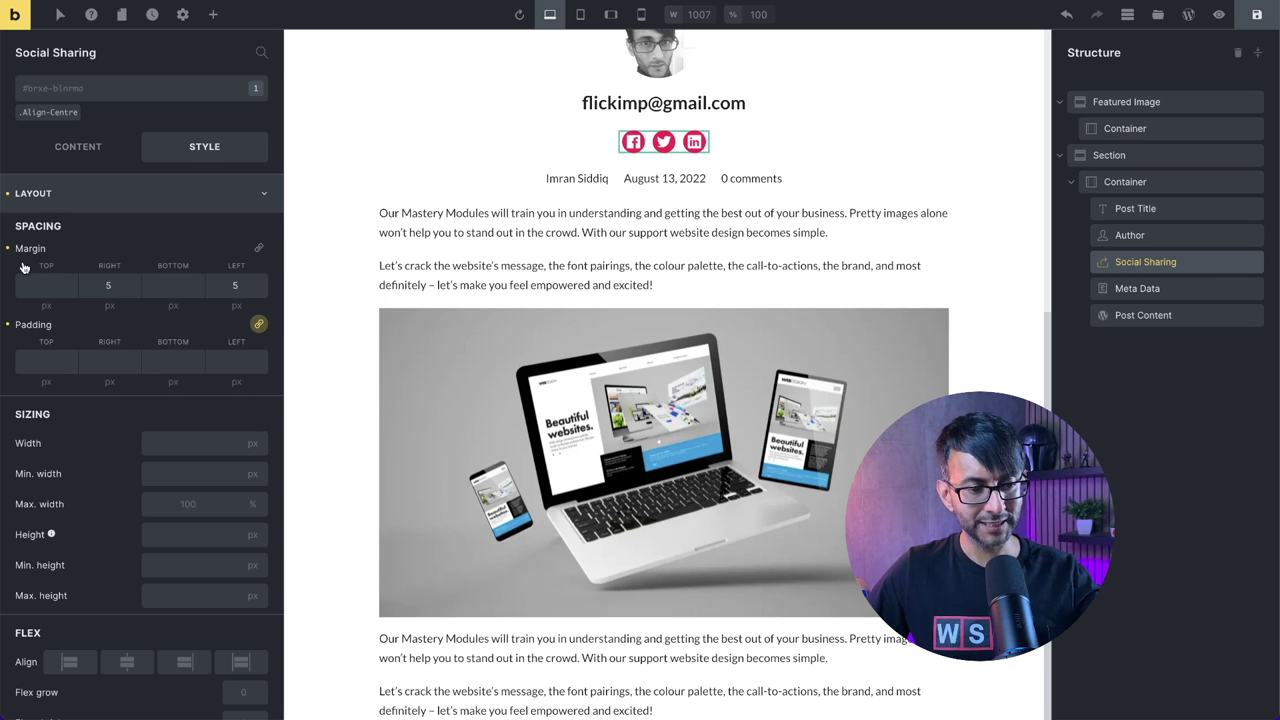
left_click(42, 362)
type("10")
key("BackSpace")
key("BackSpace")
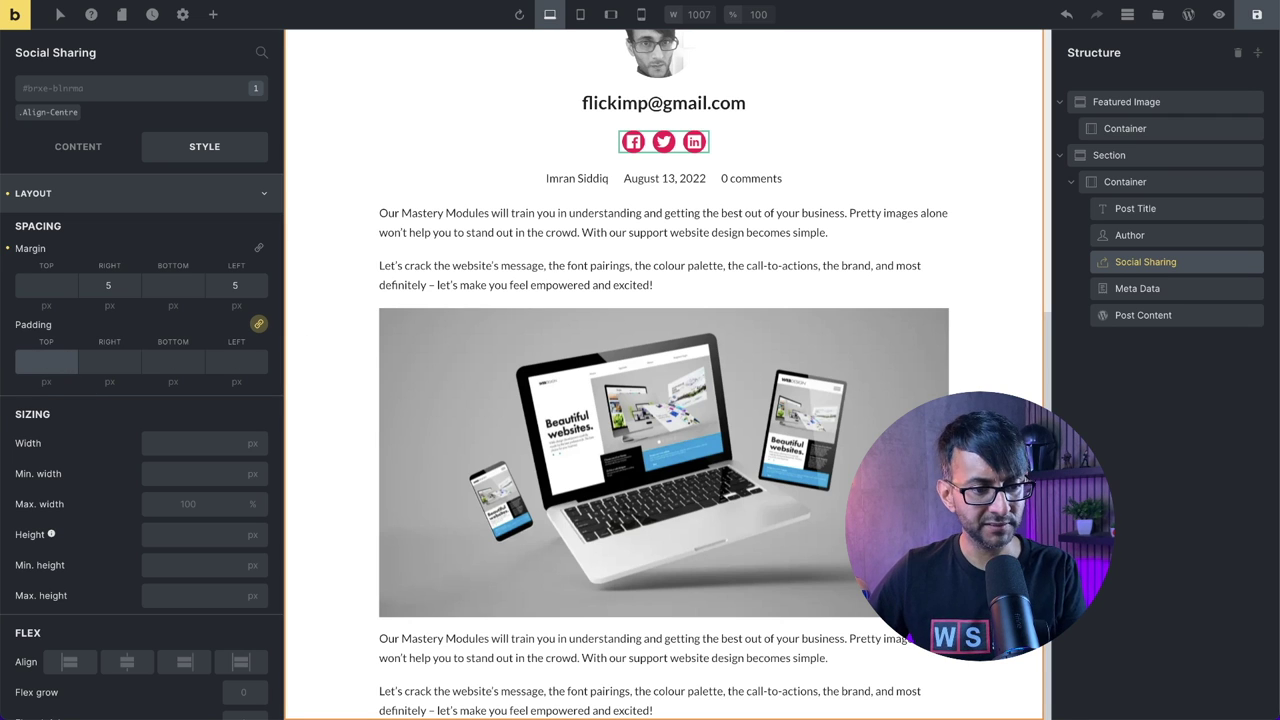
type("20")
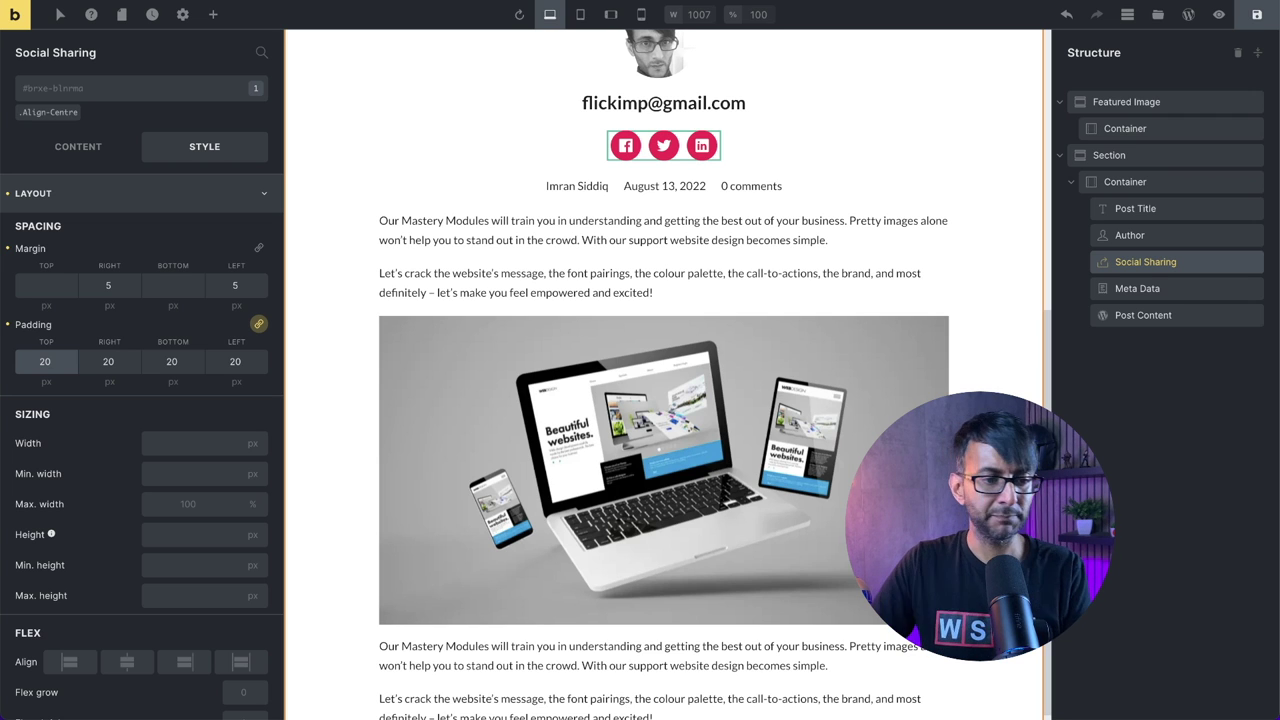
- Set the right and left margins of the Social Sharing element to 10 px
double_click(127, 286)
type("6")
key("BackSpace")
type("10")
key("Tab")
key("Tab")
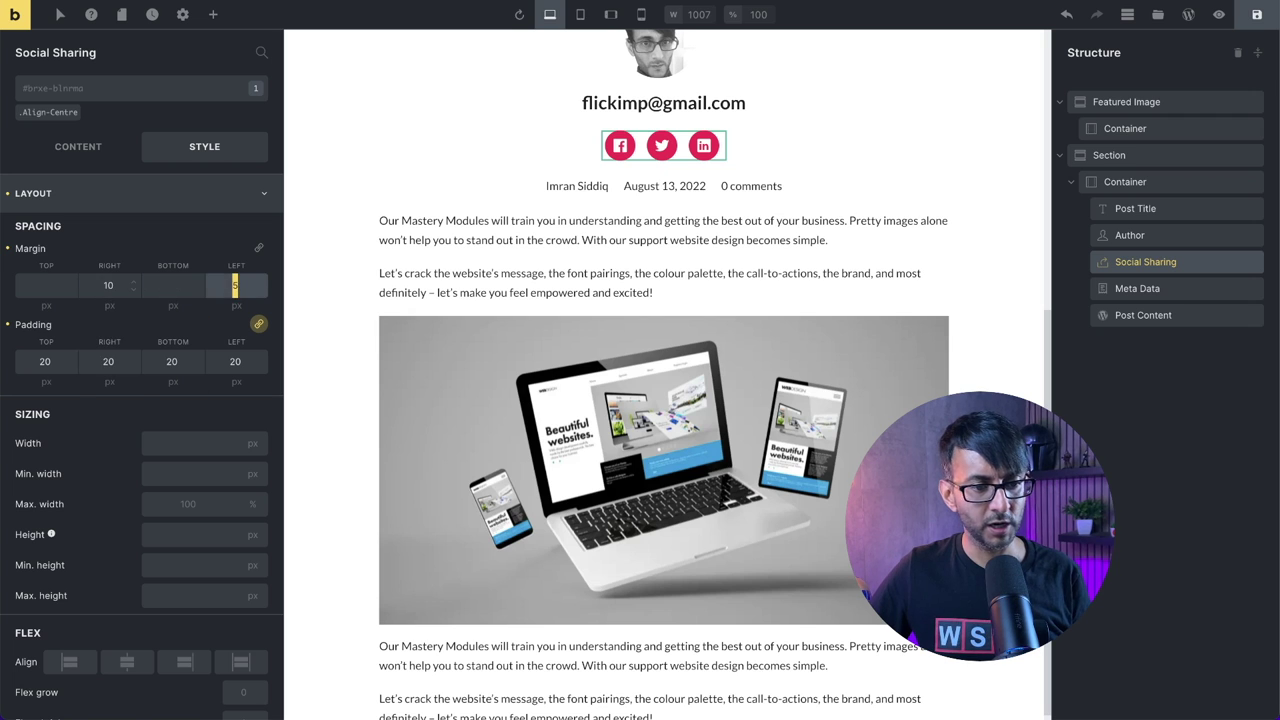
type("10")
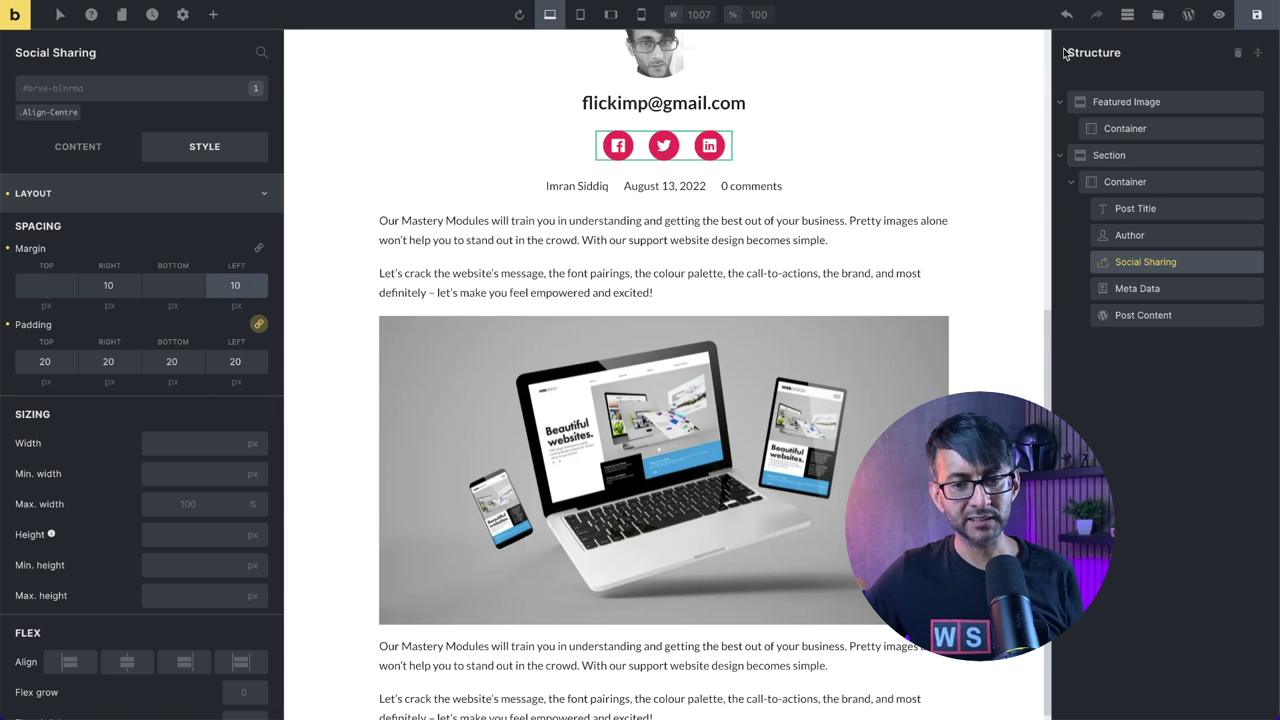
- Save the template, review the banner and post elements in preview mode, and return to editing
left_click(1258, 16)
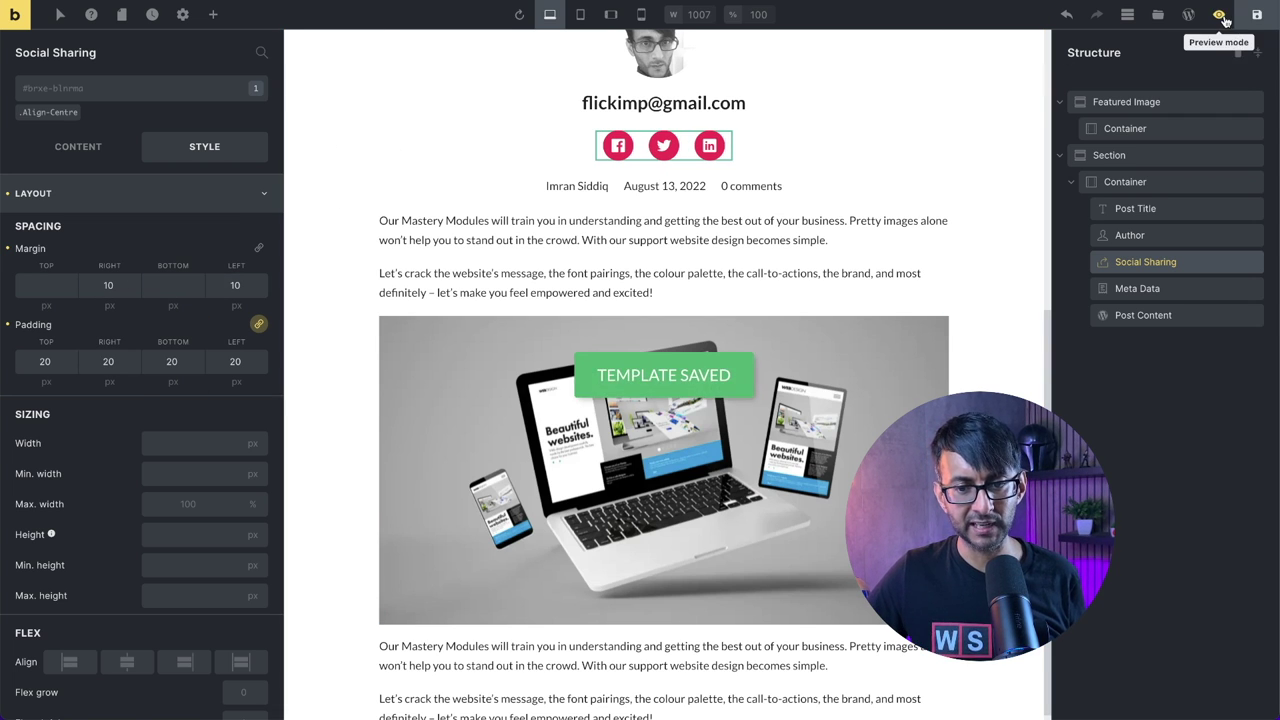
left_click(1219, 14)
scroll(748, 266, "up", 5)
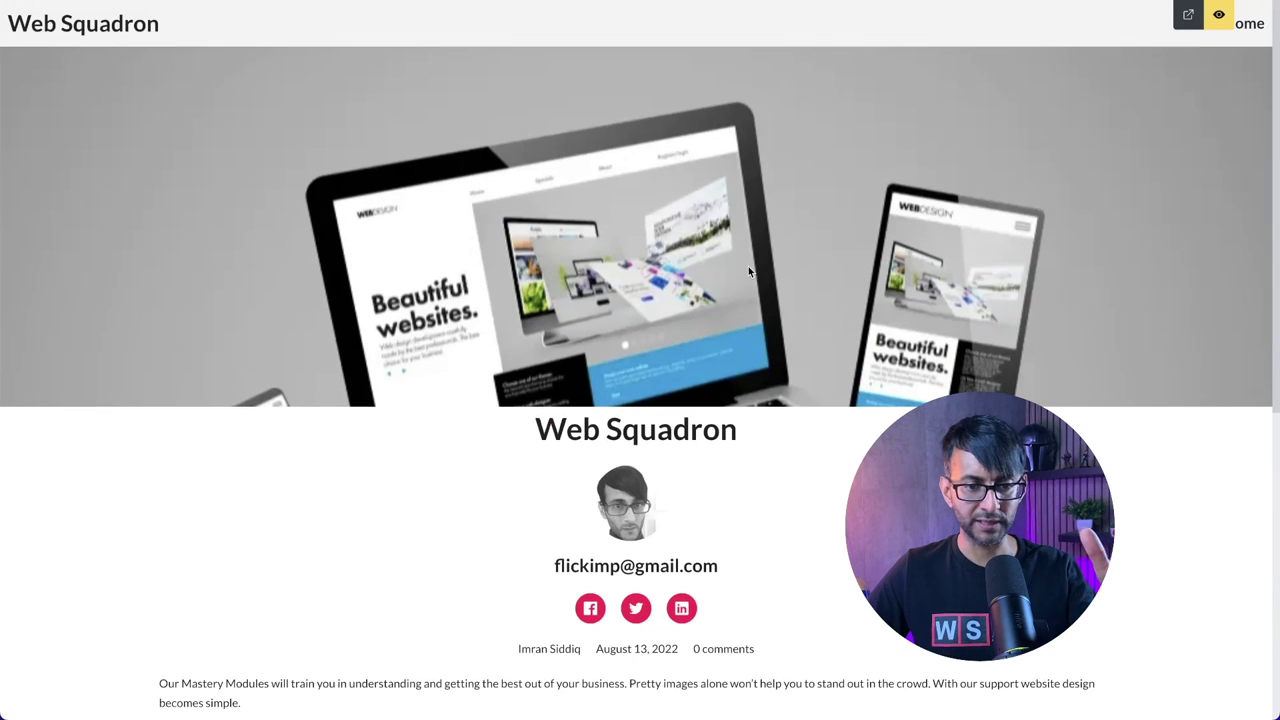
scroll(803, 443, "down", 3)
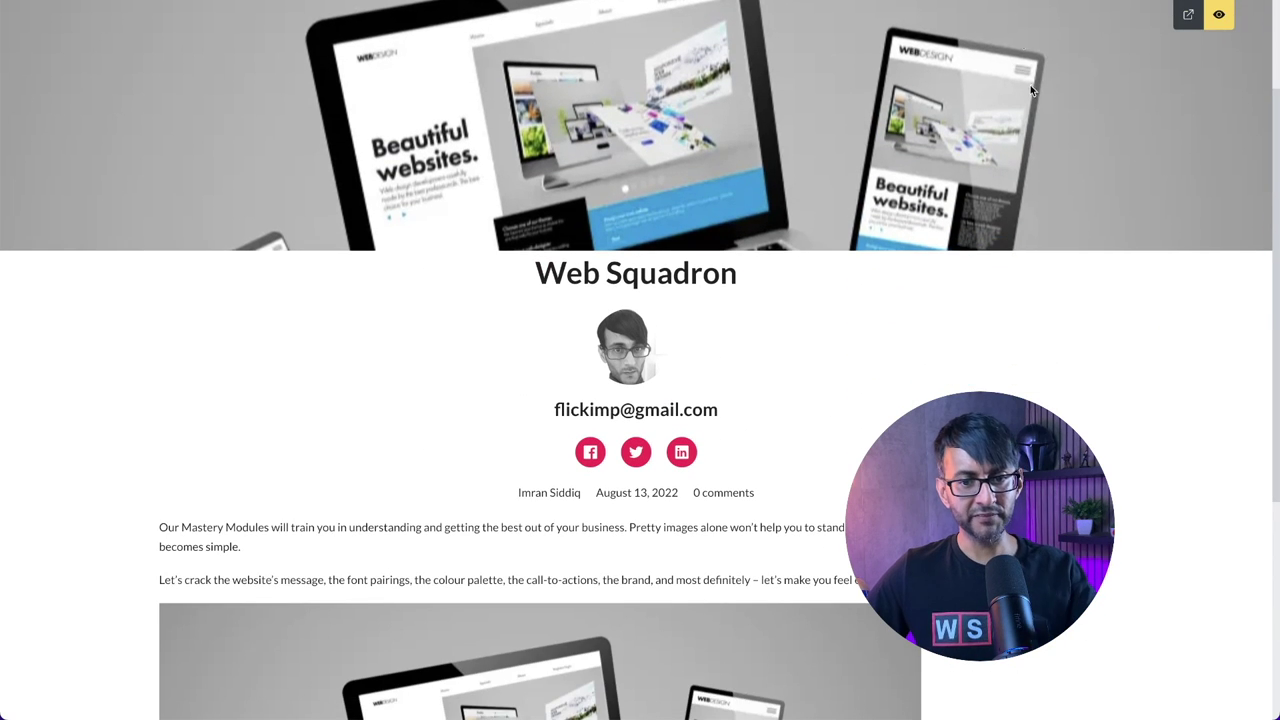
left_click(1219, 14)
- Try the vertical direction on Meta Data while its Align-Centre class is active, and switch it back to horizontal
left_click(1162, 287)
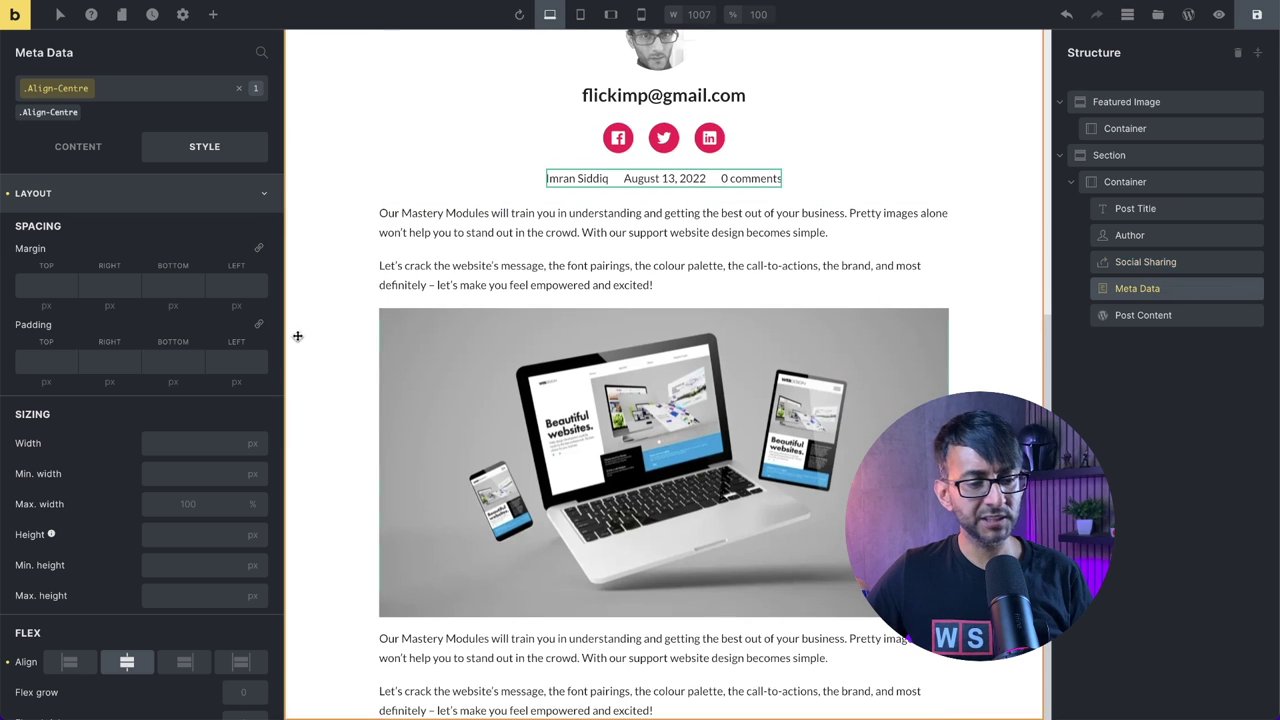
left_click(80, 150)
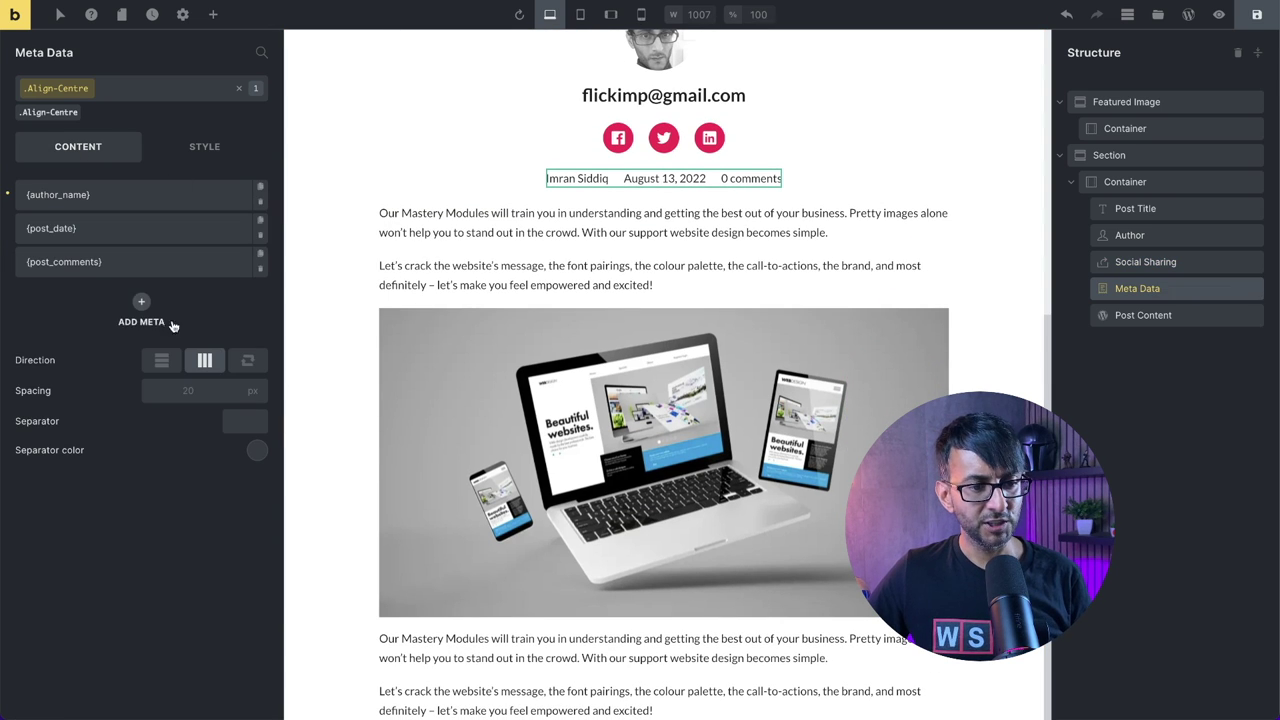
left_click(161, 363)
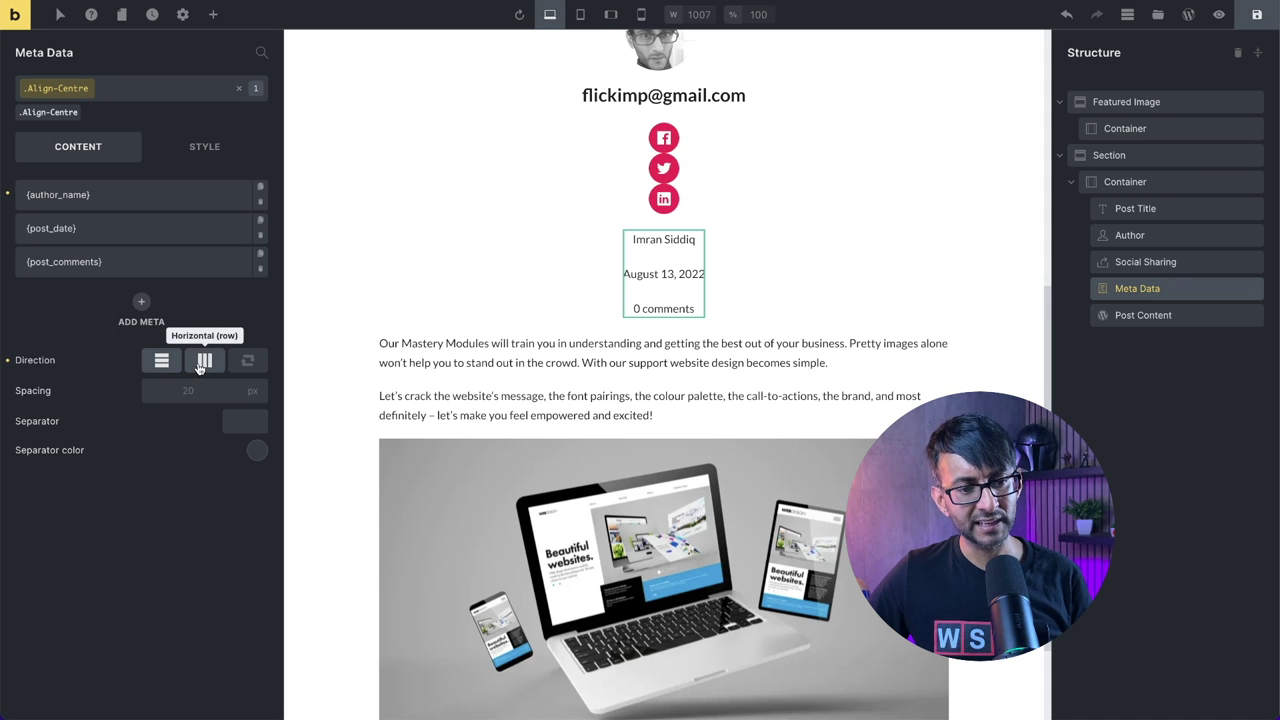
left_click(199, 366)
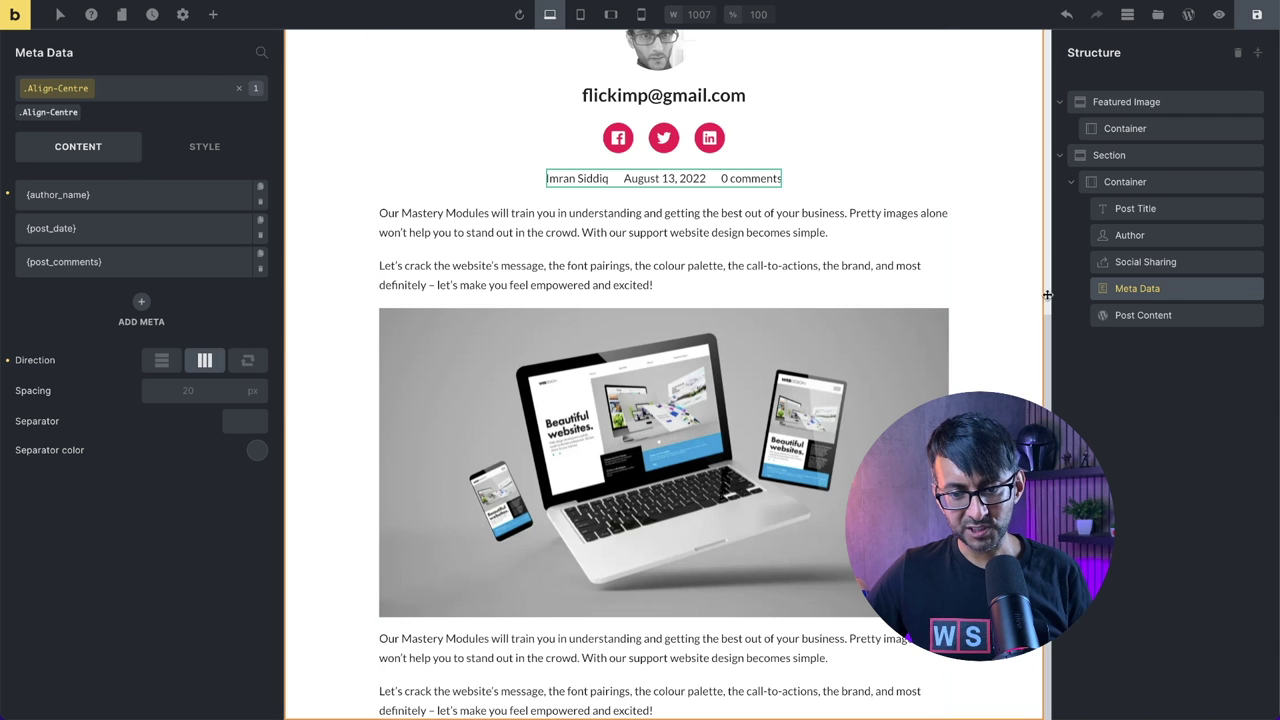
- Deactivate Align-Centre for editing Meta Data, try the vertical direction on the element alone, and set it back to horizontal
mouse_move(55, 88)
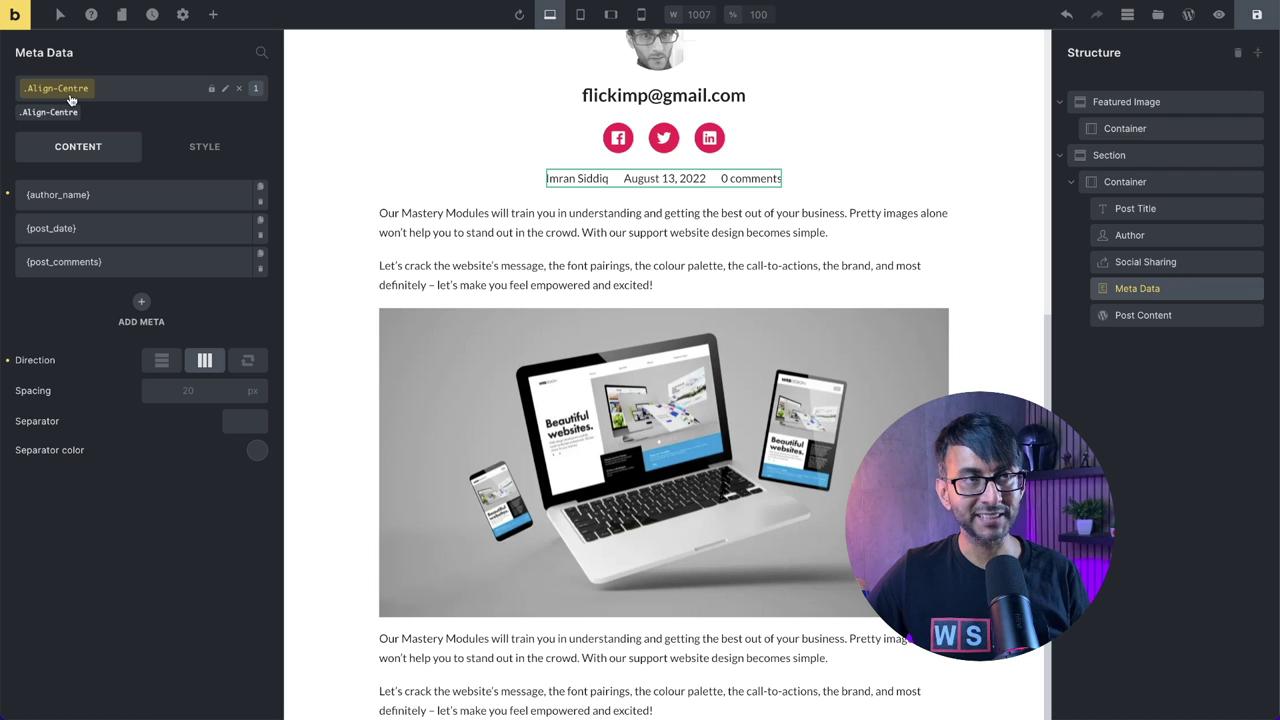
left_click(239, 89)
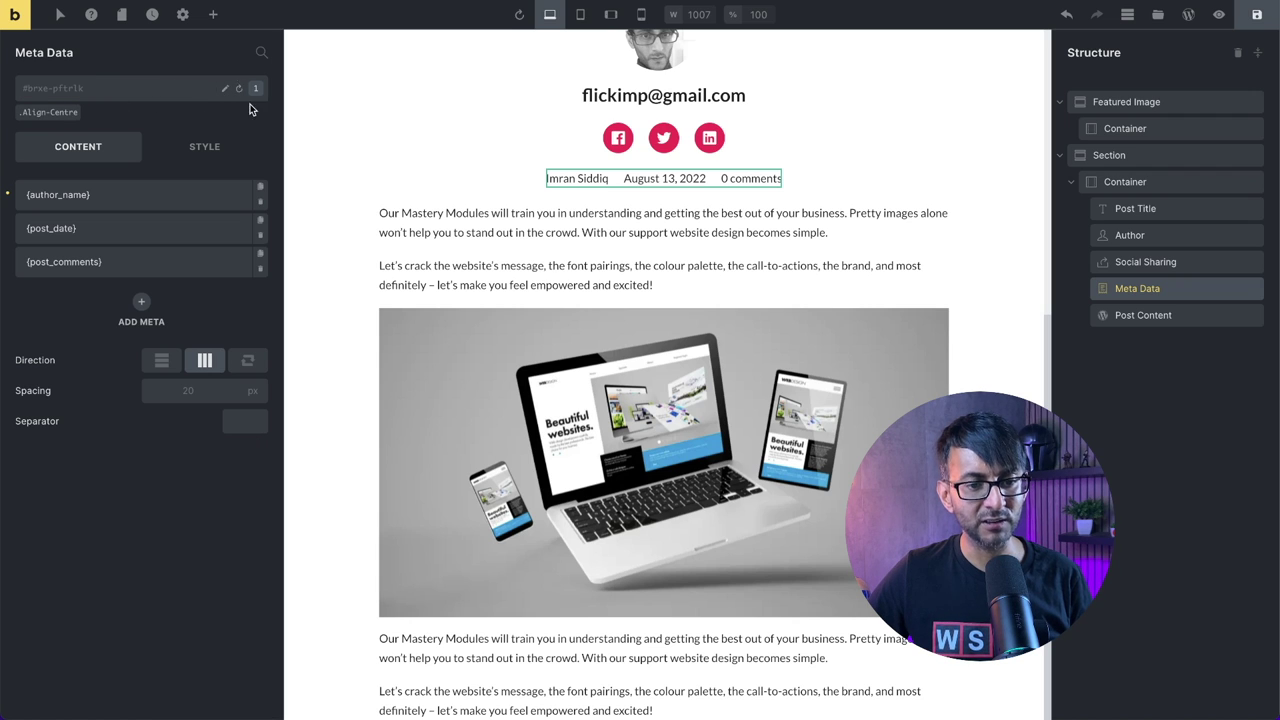
left_click(161, 366)
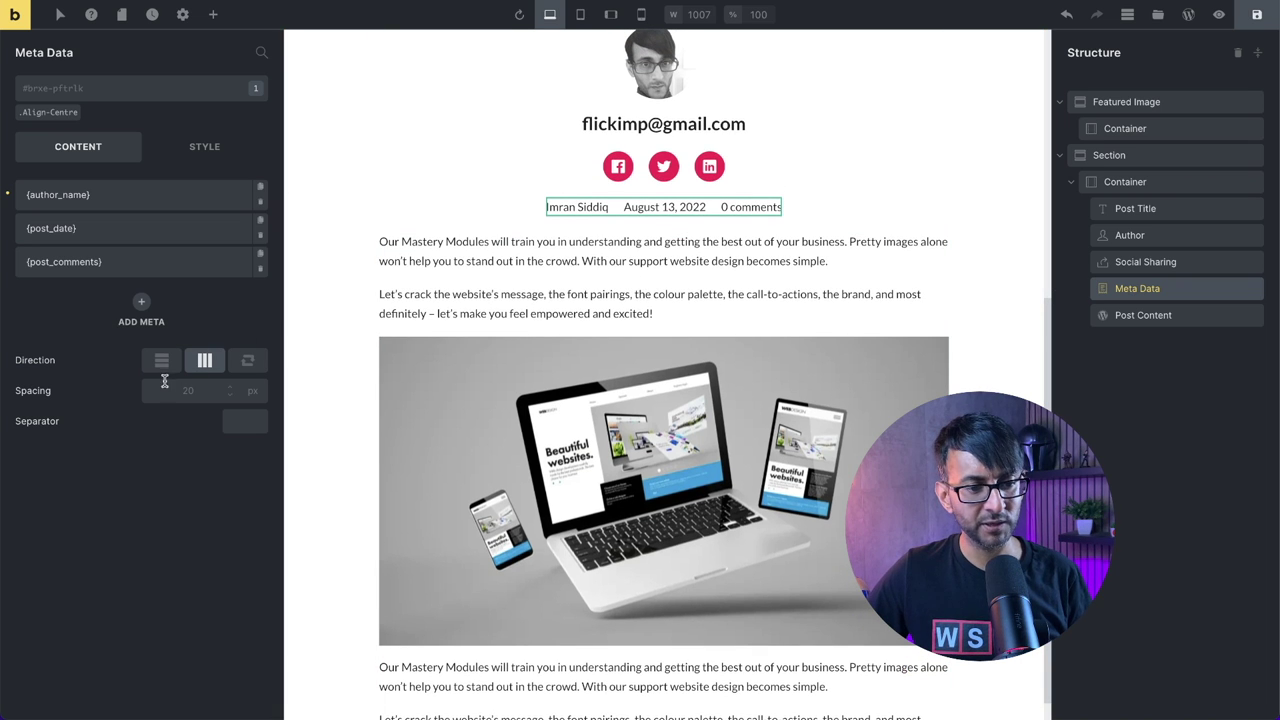
left_click(166, 368)
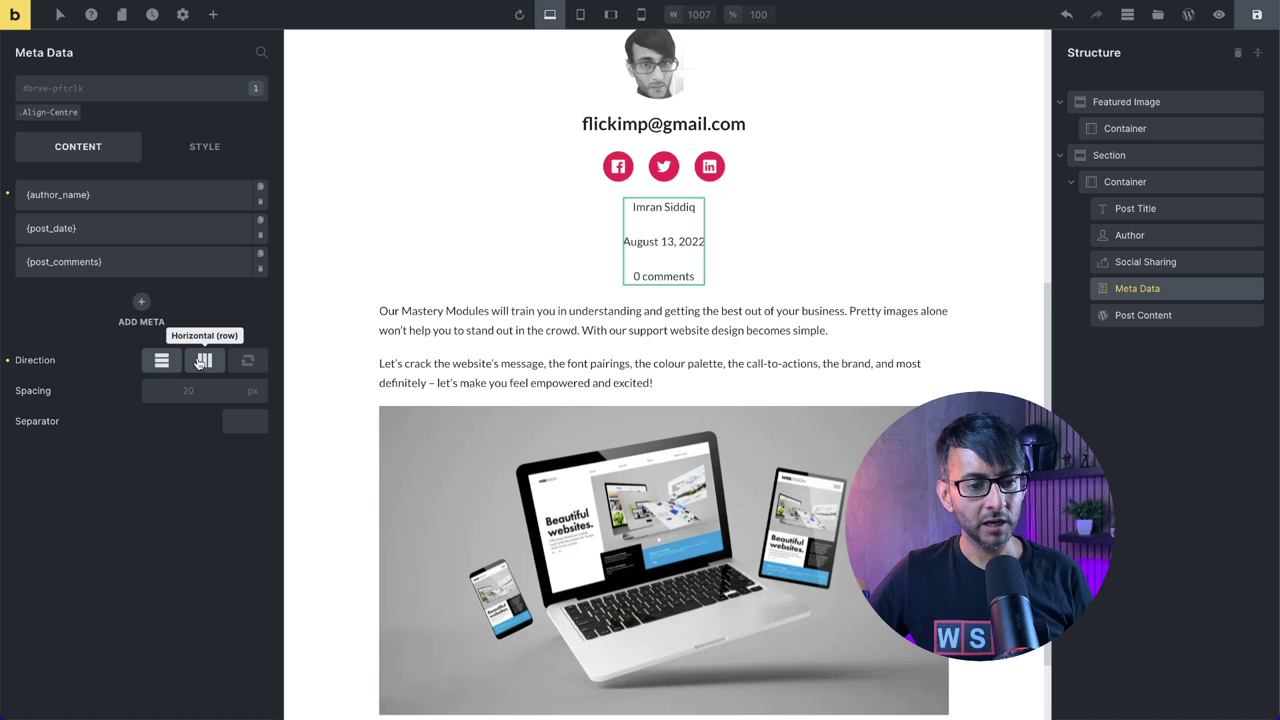
left_click(204, 362)
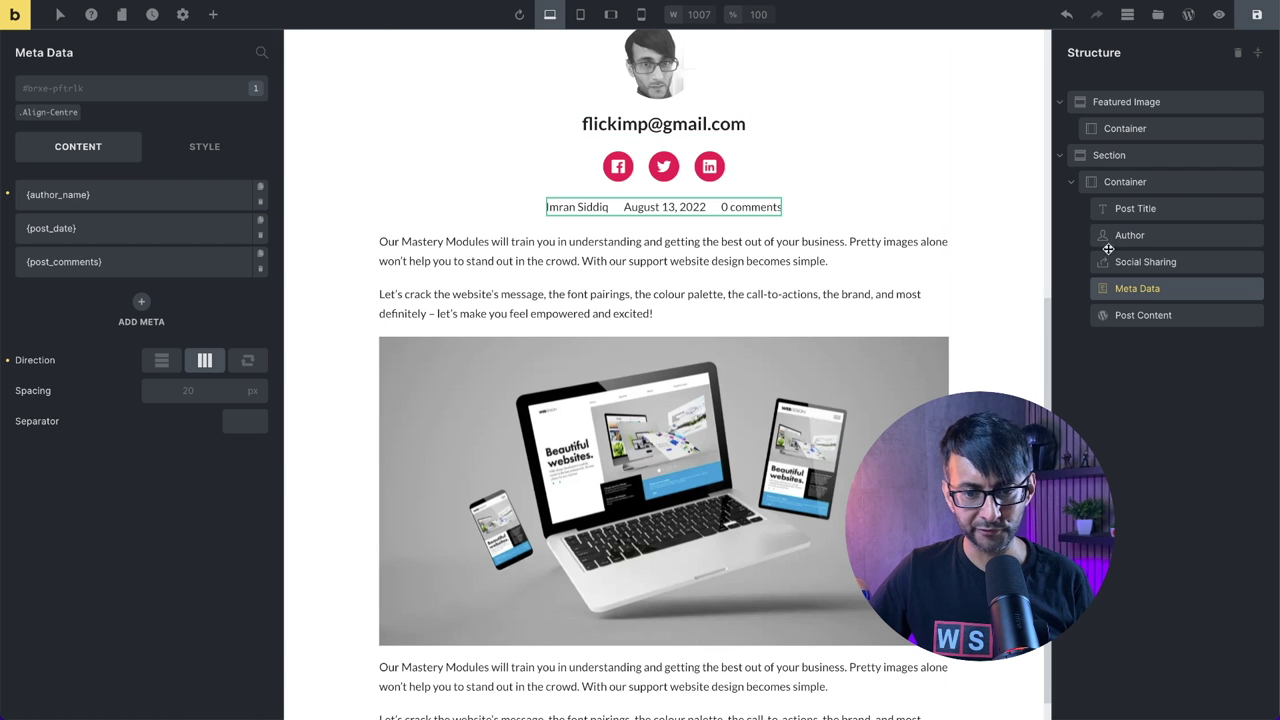
- Check the Author element's name settings and return to the Meta Data element
left_click(1166, 240)
left_click(130, 232)
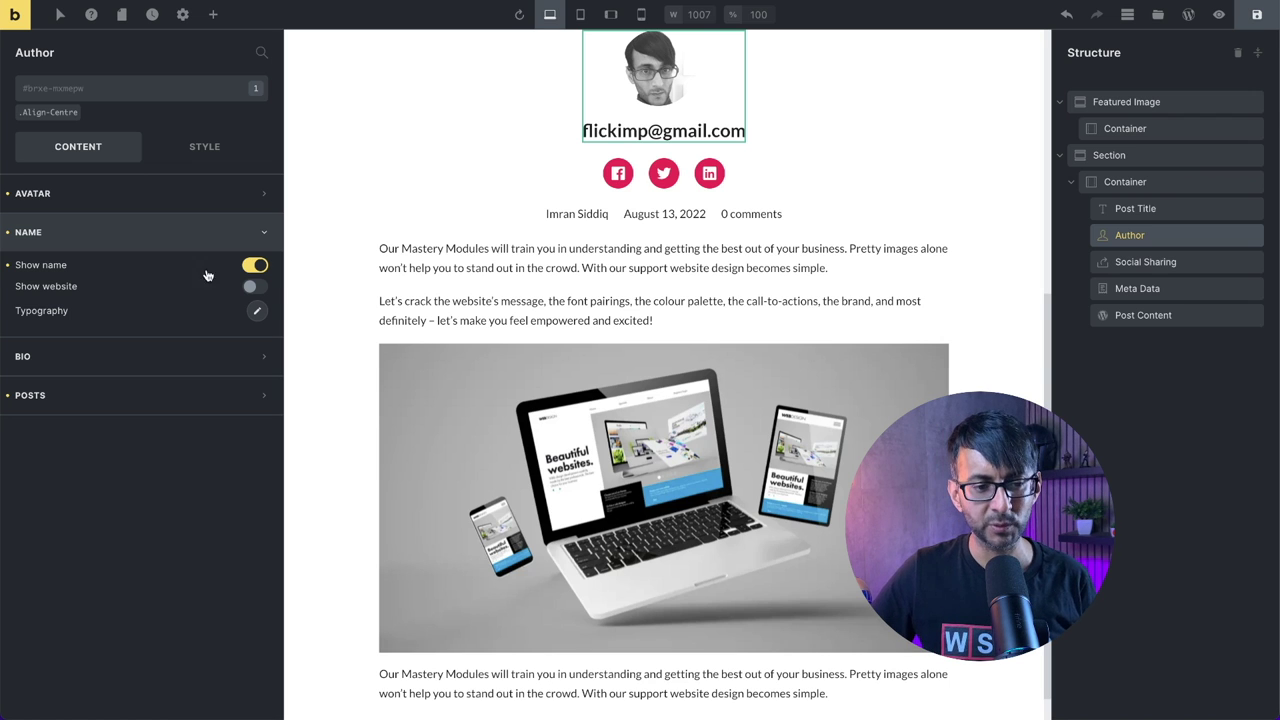
left_click(1139, 289)
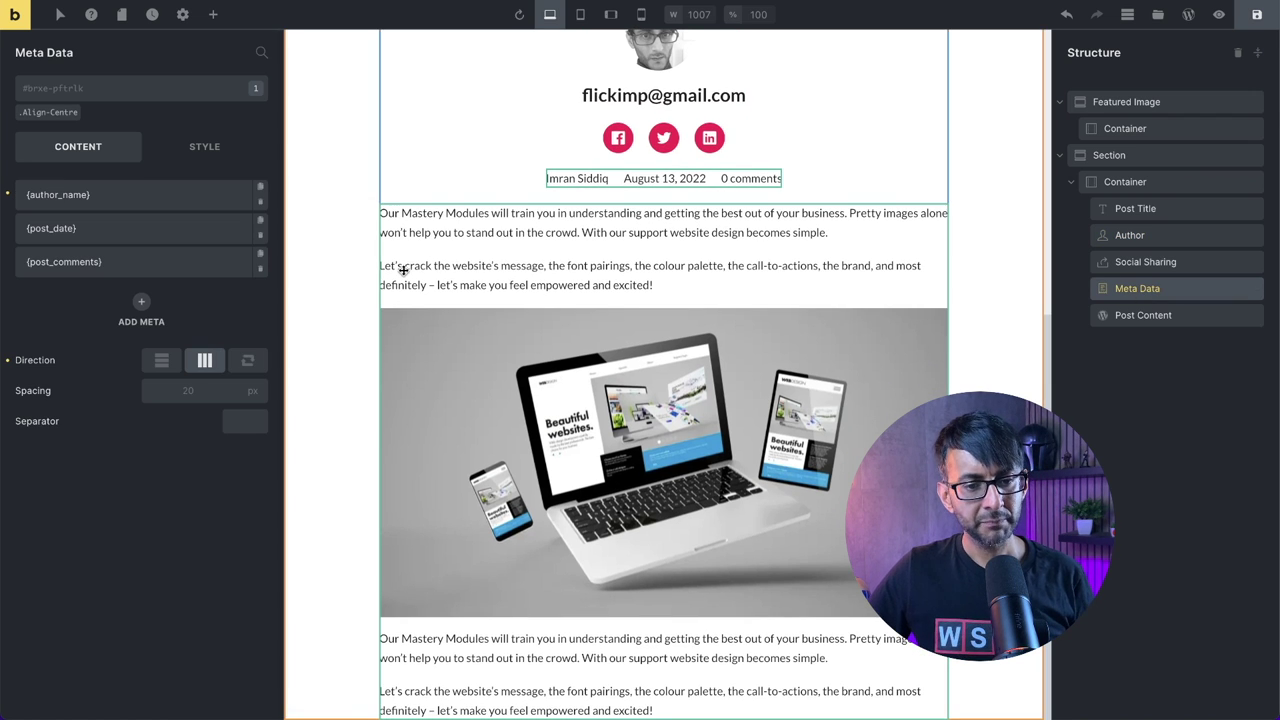
- Turn off the displayed name in the Author element
left_click(1176, 238)
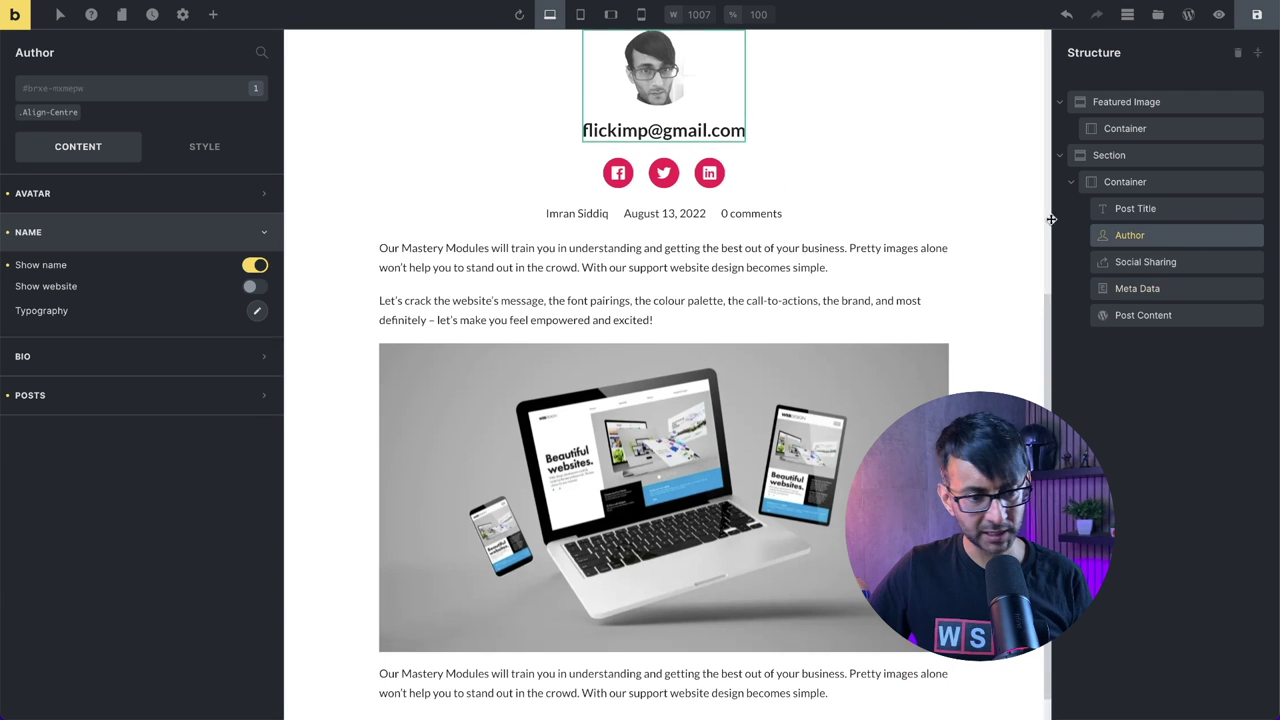
left_click(256, 265)
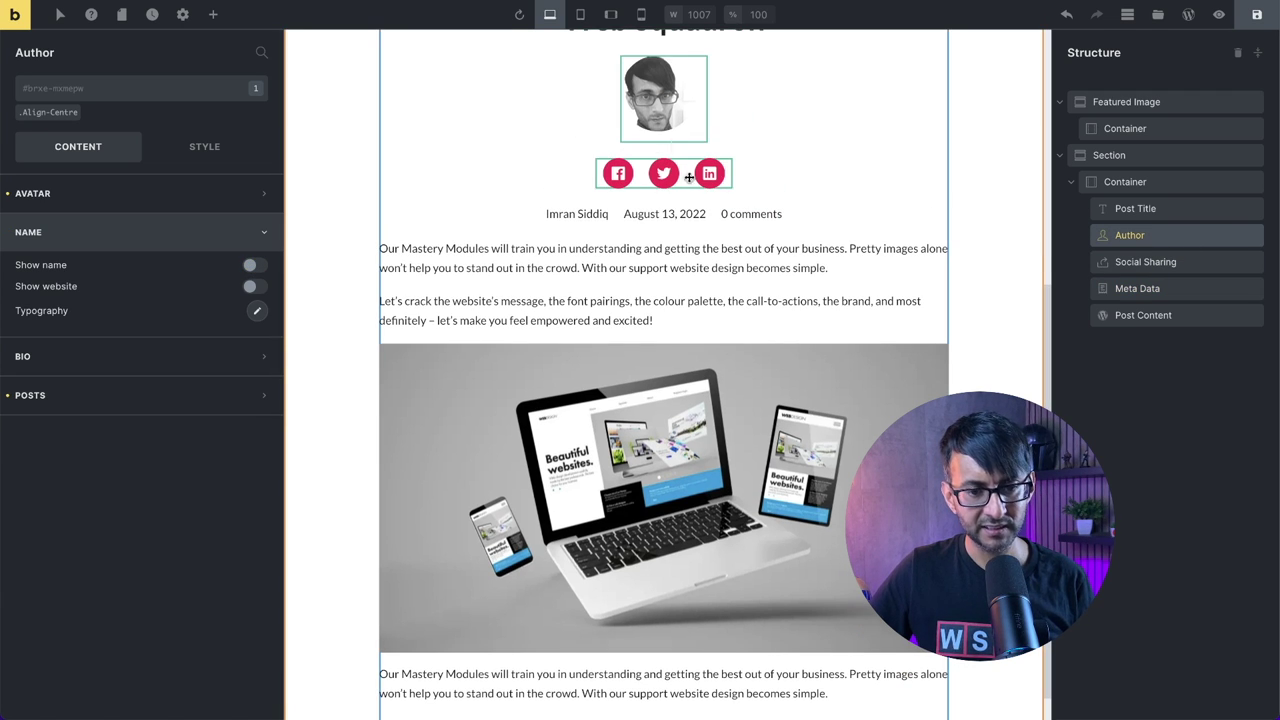
- Delete the {post_comments} entry from the Meta Data element
mouse_move(1177, 292)
left_mouse_down()
mouse_move(1139, 292)
mouse_move(1158, 258)
mouse_move(1167, 302)
left_mouse_up()
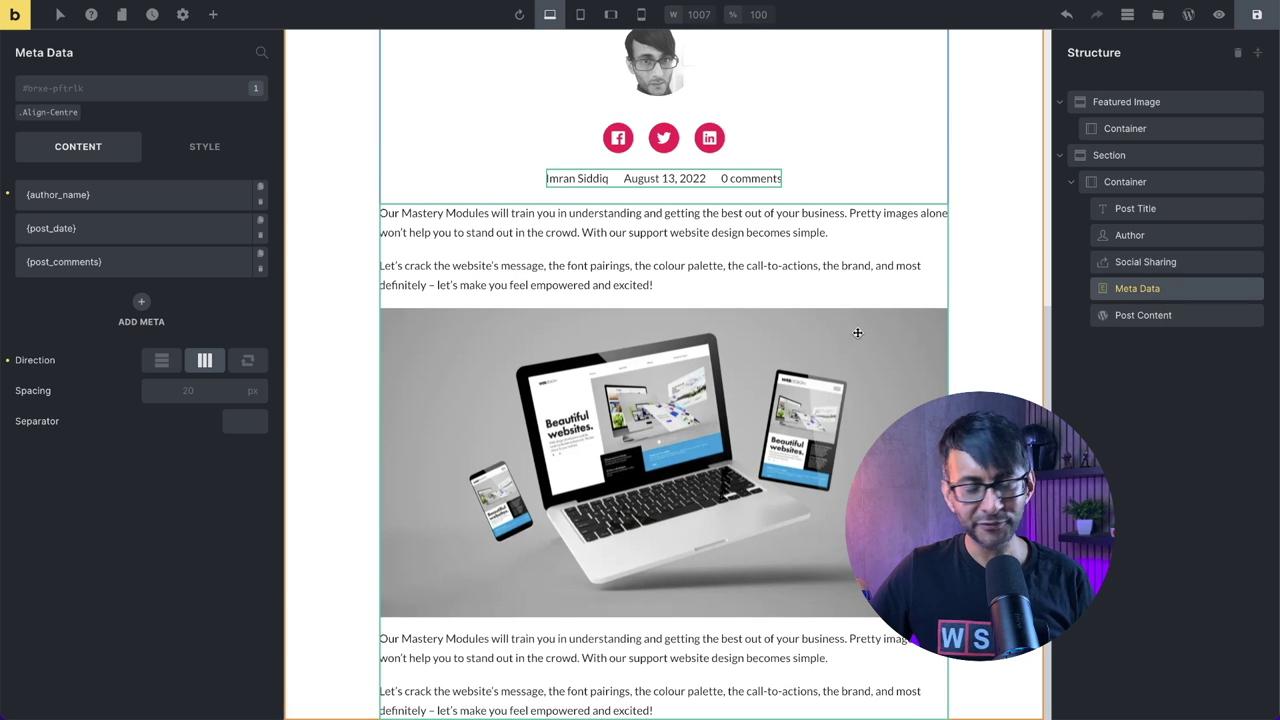
scroll(917, 263, "up", 1)
scroll(917, 263, "up", 1)
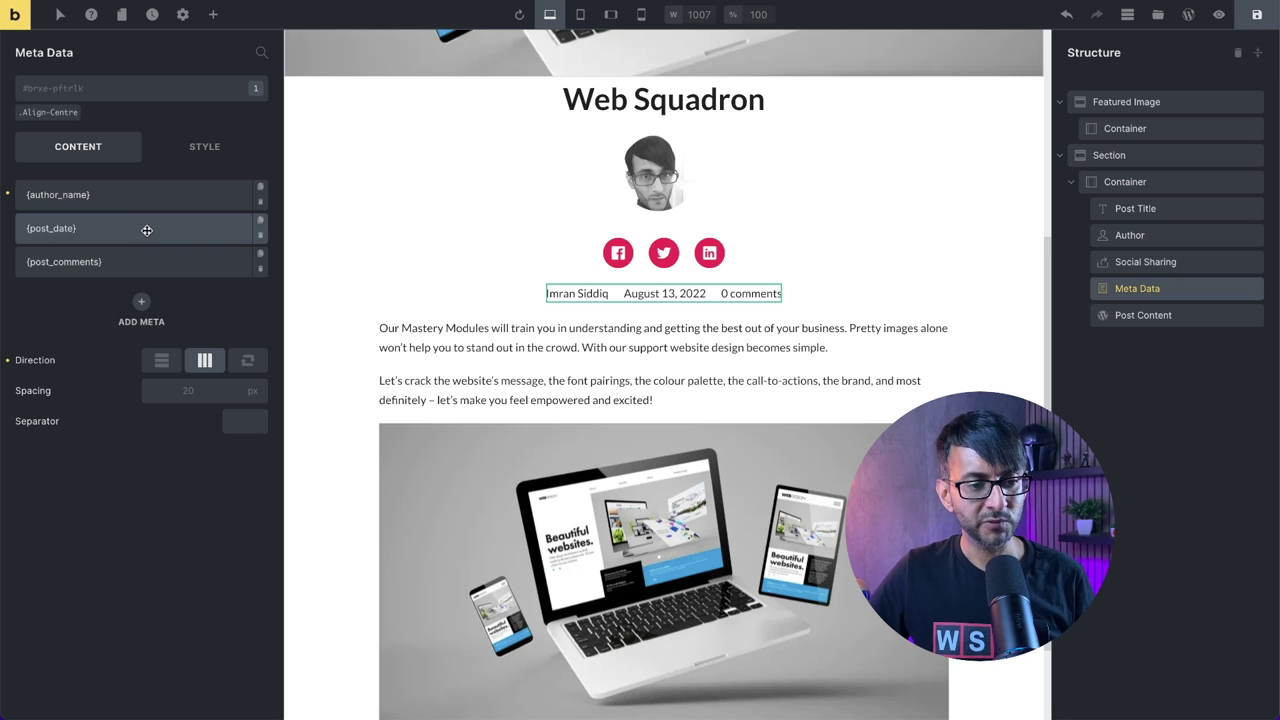
left_click(259, 270)
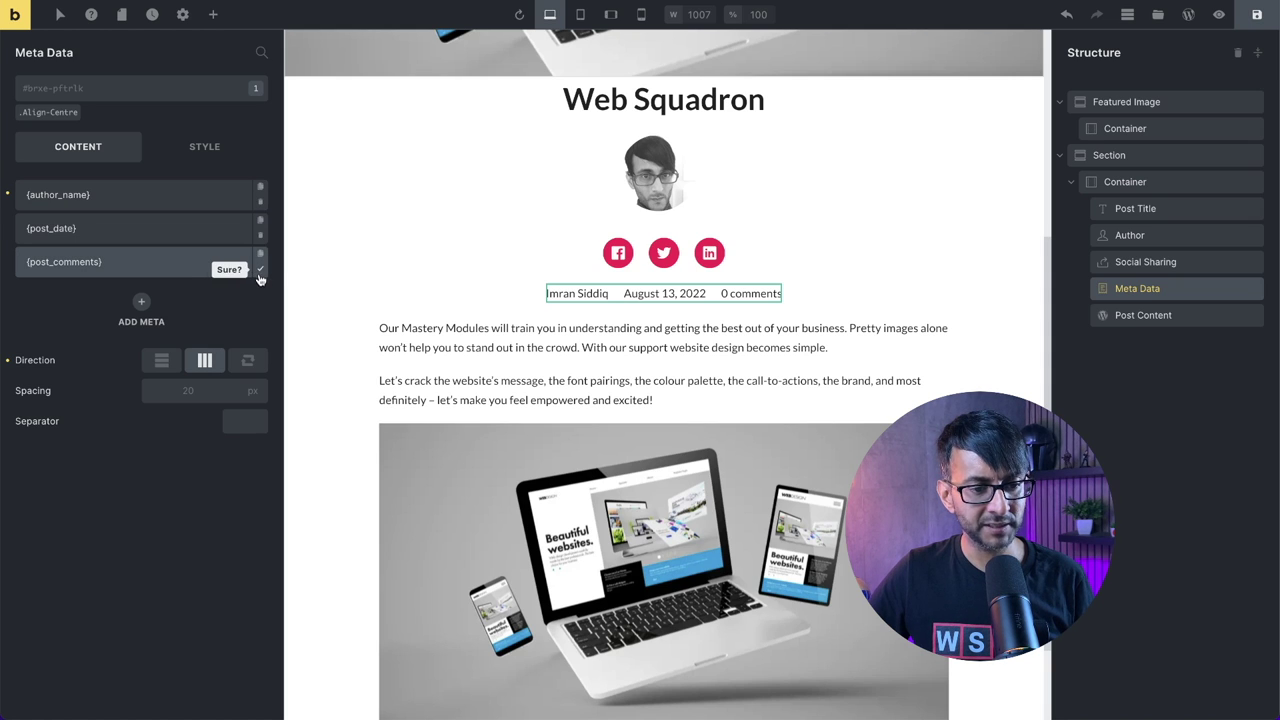
left_click(261, 271)
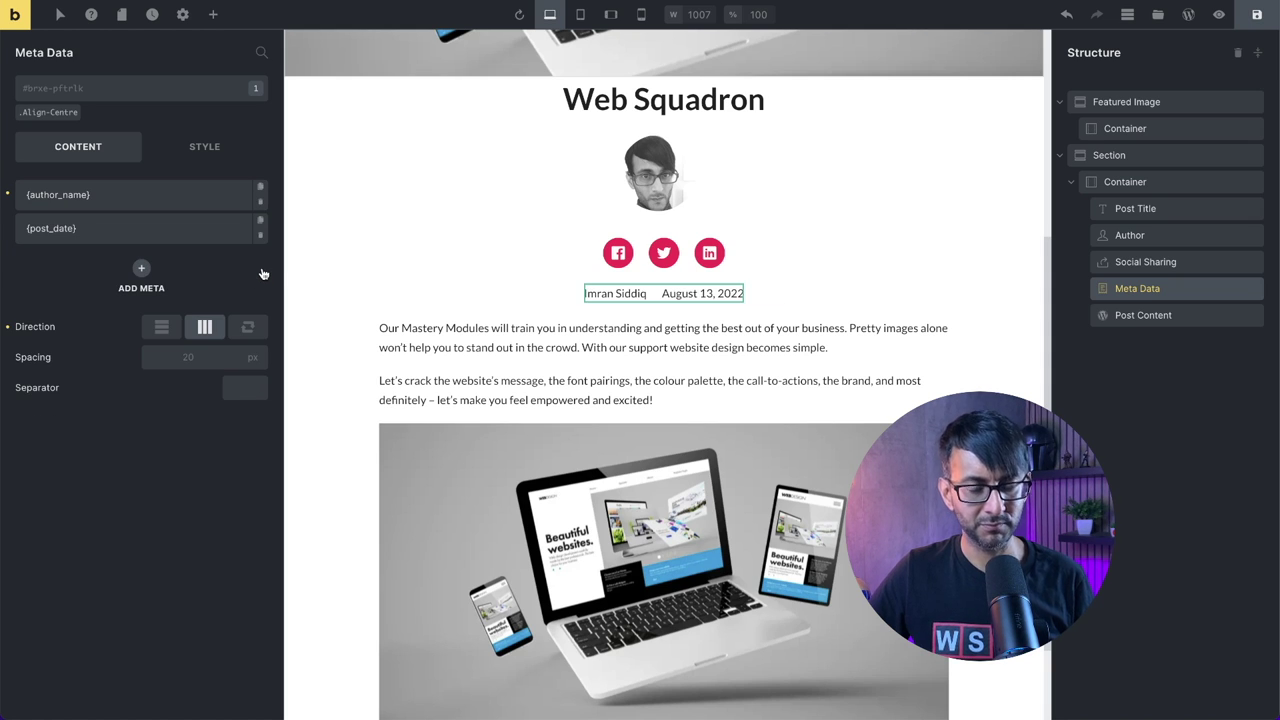
- Try adding the Author avatar dynamic data in a new third meta entry and clear that entry's value again
left_click(141, 268)
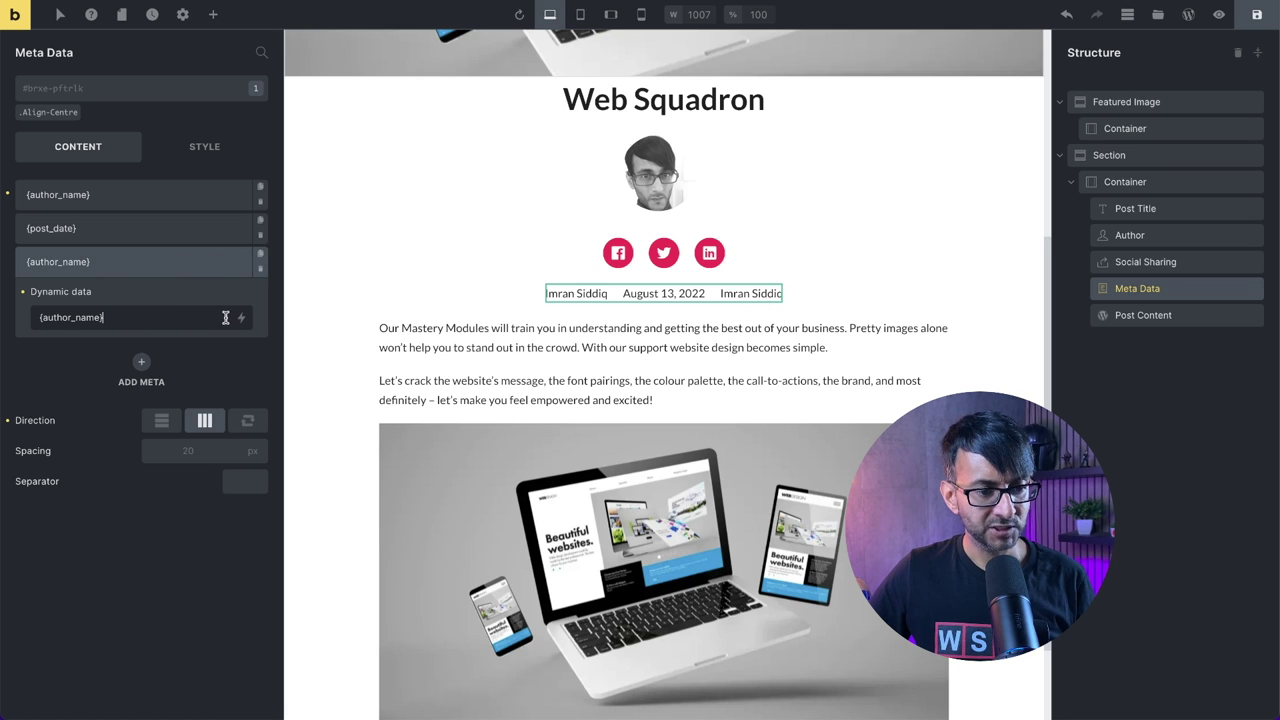
left_click(155, 316)
left_click(241, 317)
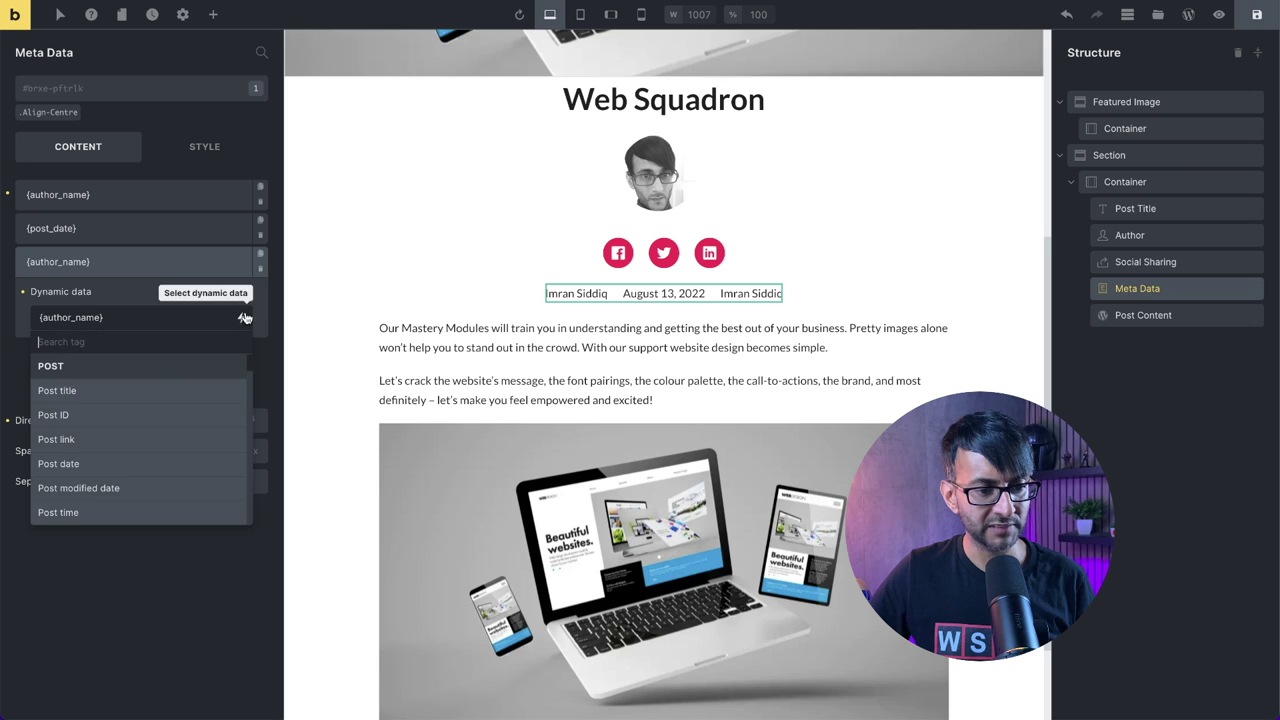
scroll(140, 440, "down", 3)
scroll(150, 454, "down", 1)
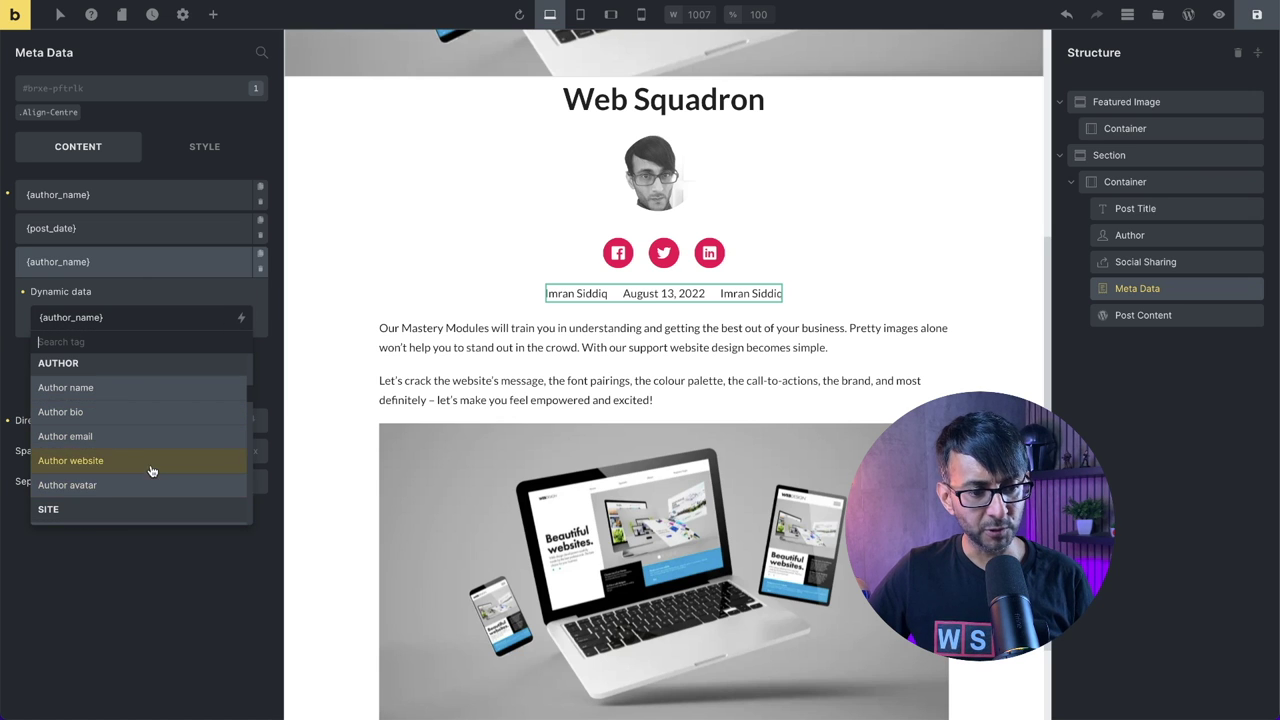
left_click(148, 488)
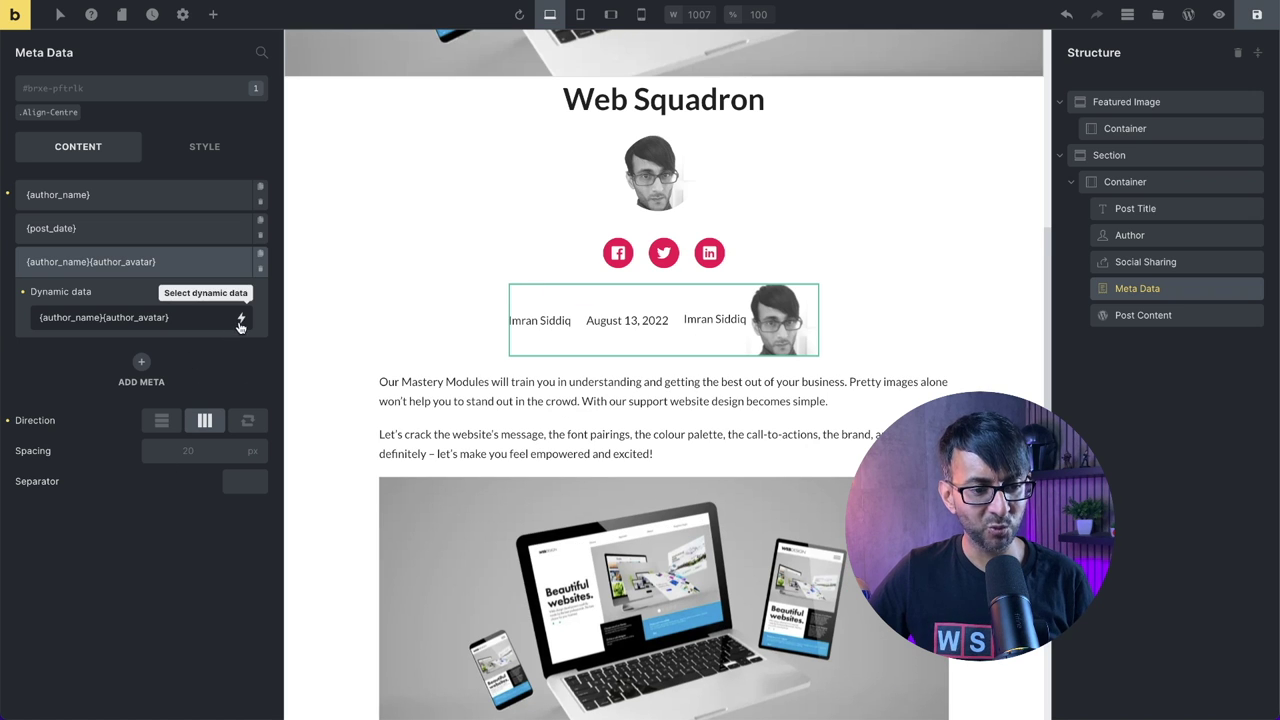
left_click_drag(184, 317, 44, 313)
key("BackSpace")
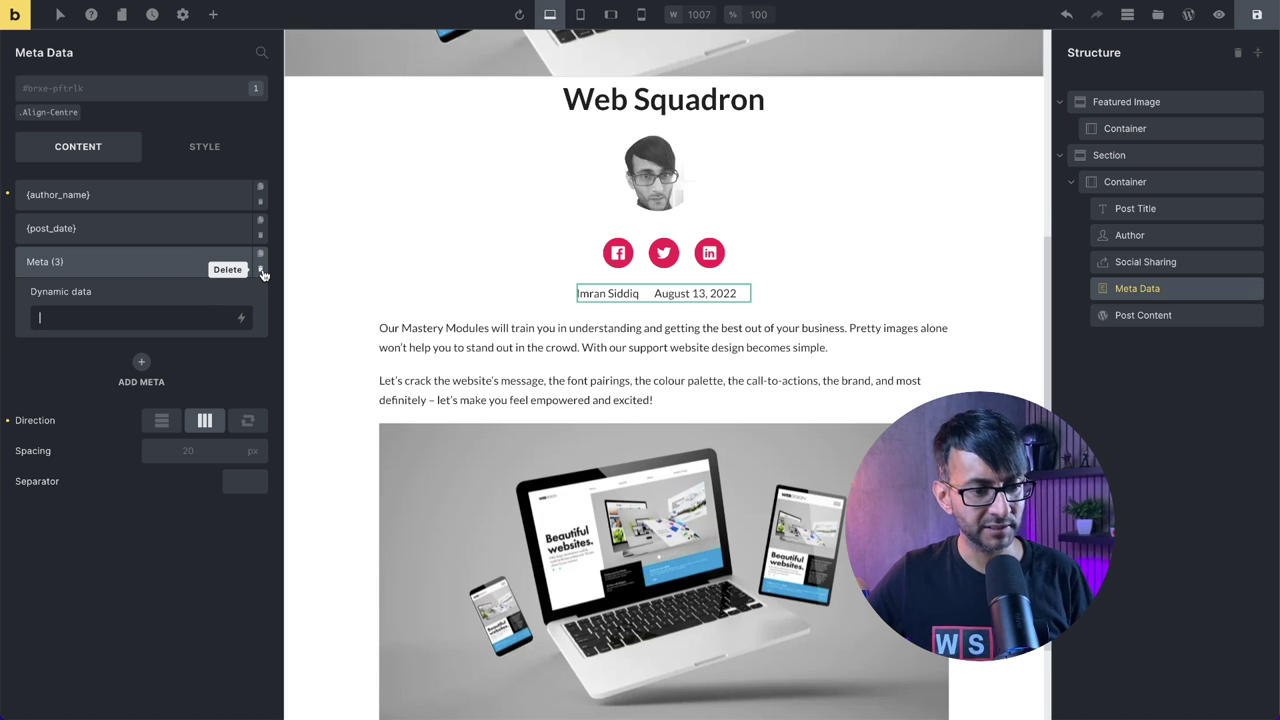
- Populate the template with the single post Consultant Websites and apply the preview
scroll(807, 448, "down", 1)
left_click(807, 448)
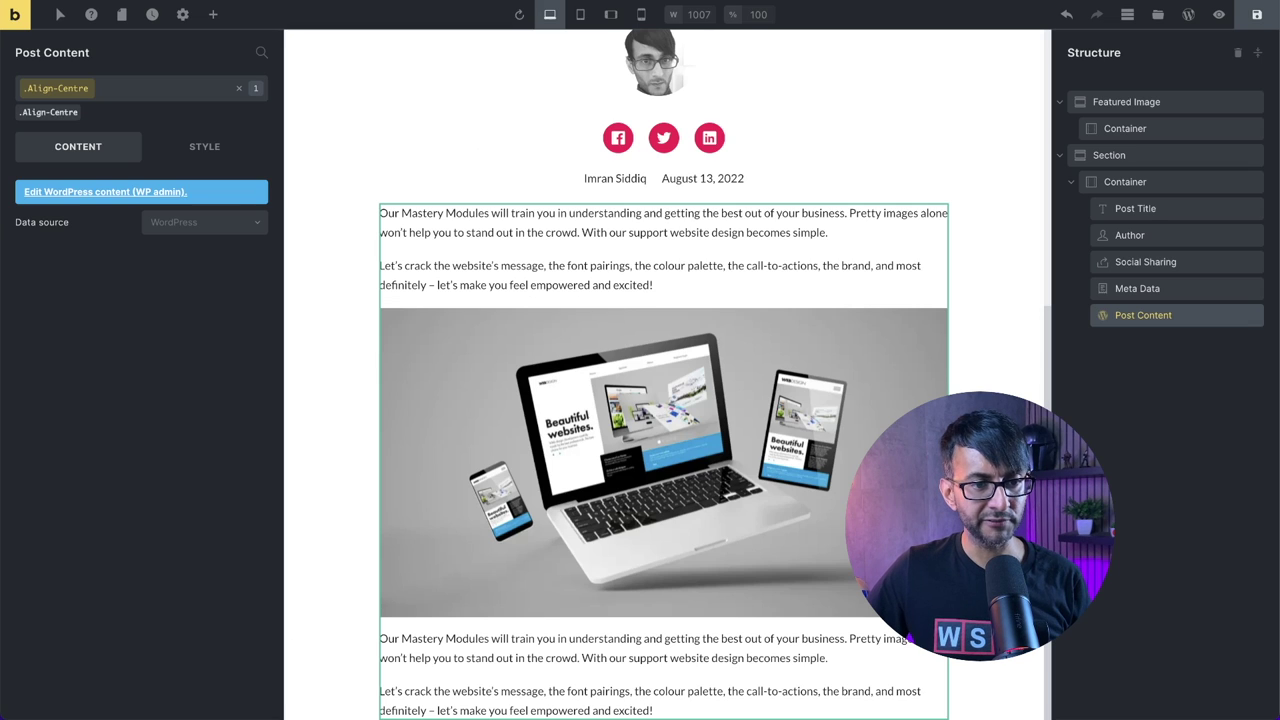
left_click(181, 15)
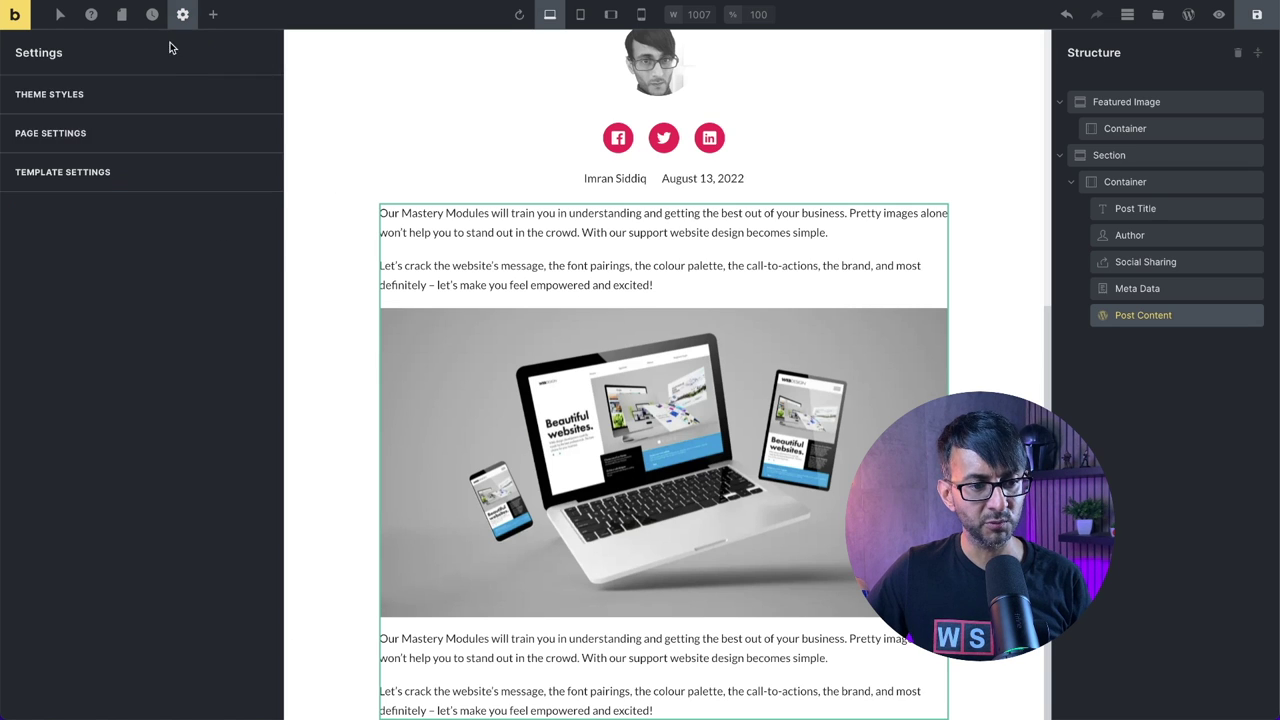
left_click(114, 177)
left_click(158, 135)
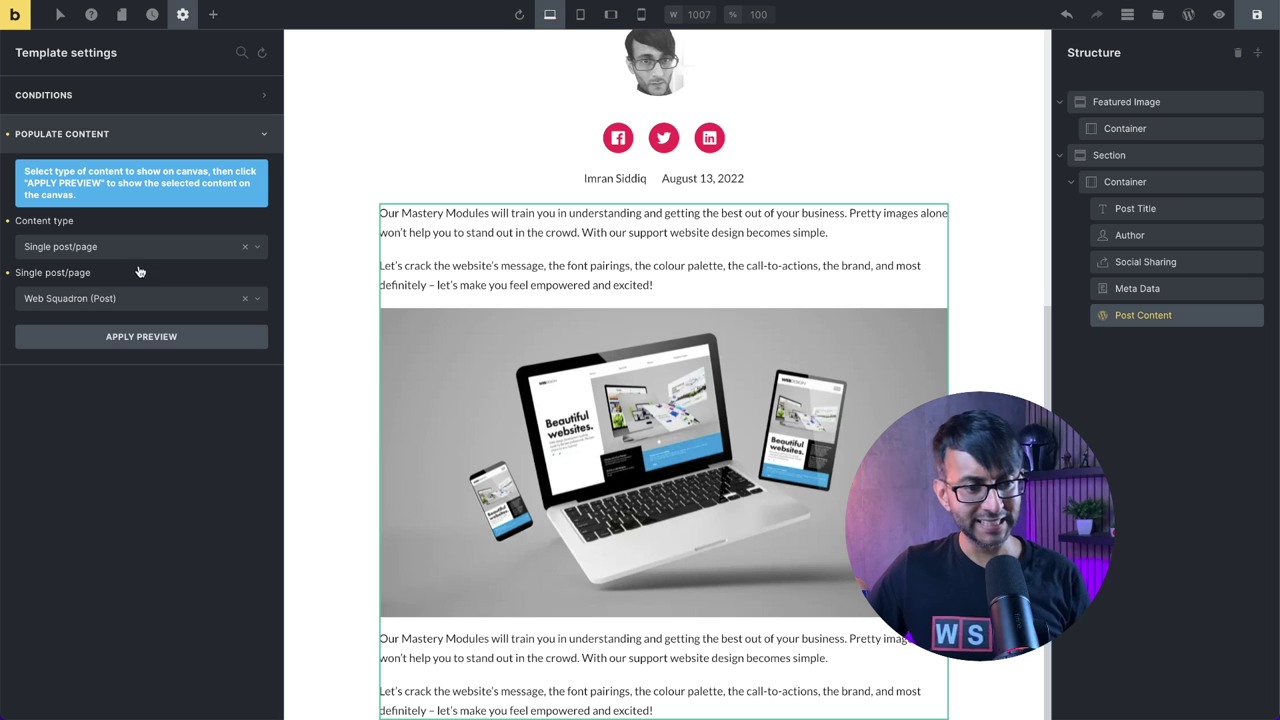
left_click(157, 298)
type("Cons")
left_click(97, 350)
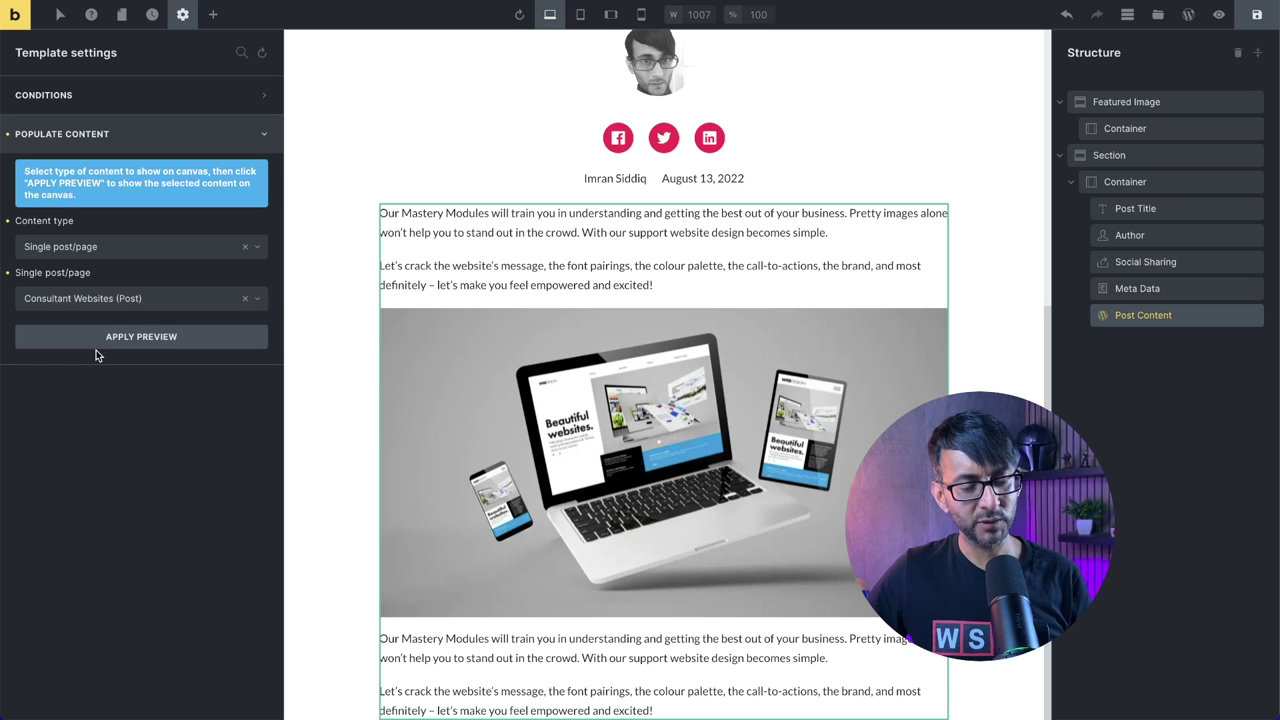
left_click(163, 345)
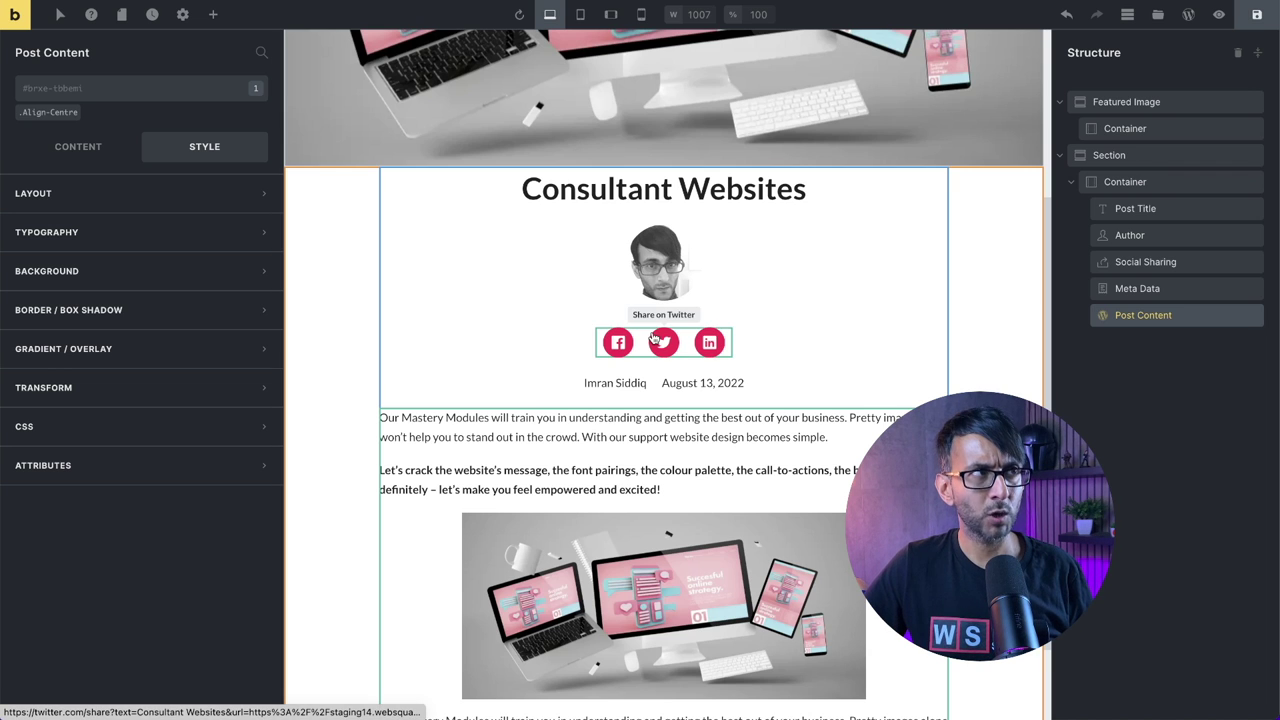
- Set the Post Content typography color to #222222 from the New color palette
left_click(216, 238)
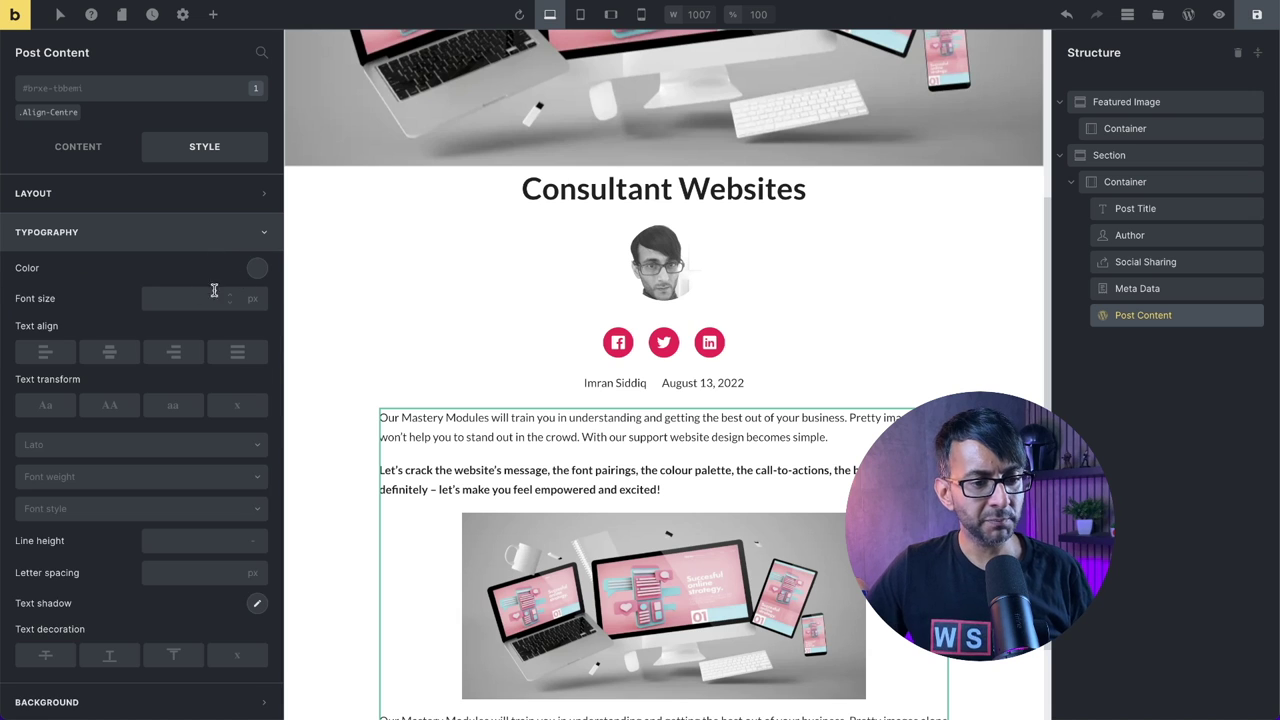
left_click(256, 270)
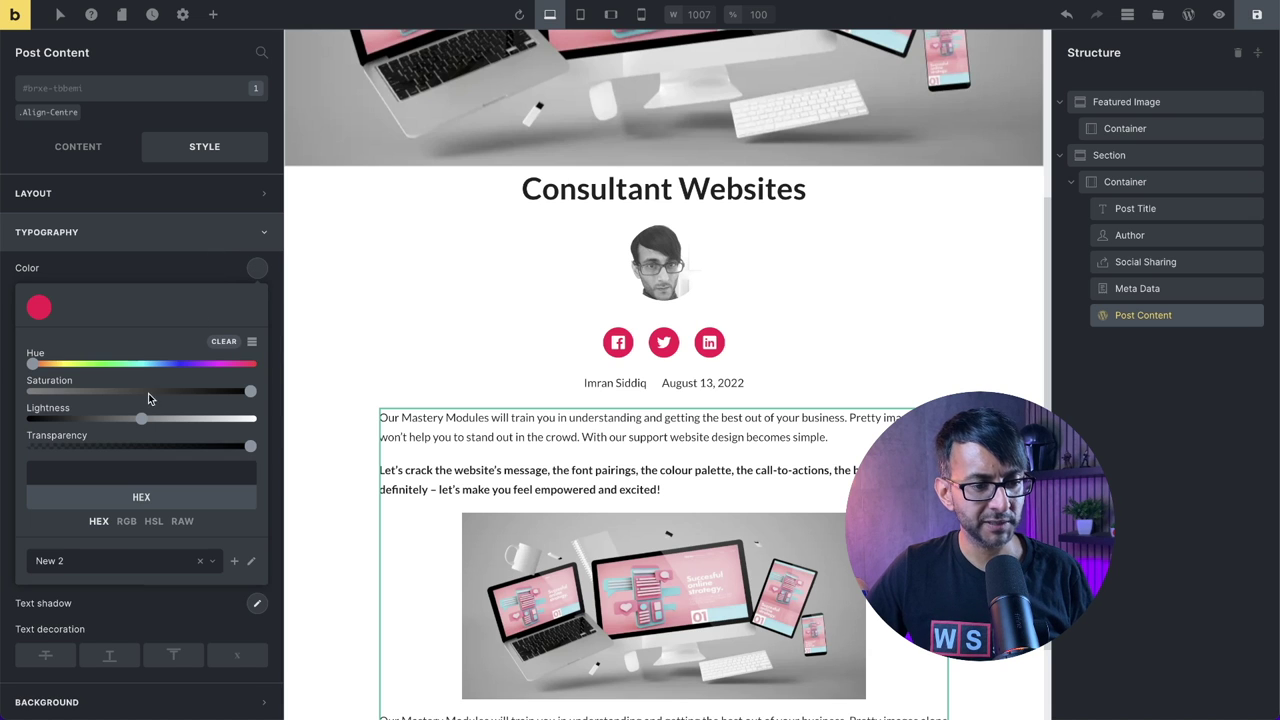
left_click(207, 565)
left_click(122, 607)
left_click(97, 308)
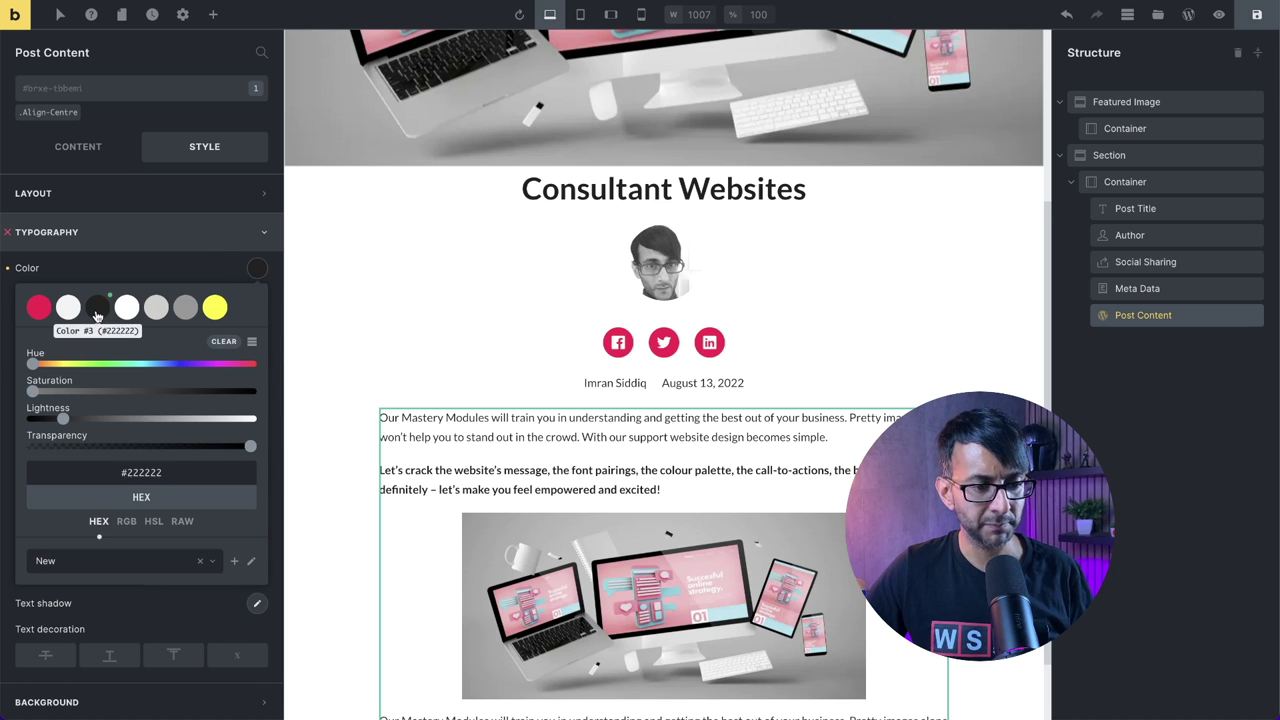
left_click(157, 243)
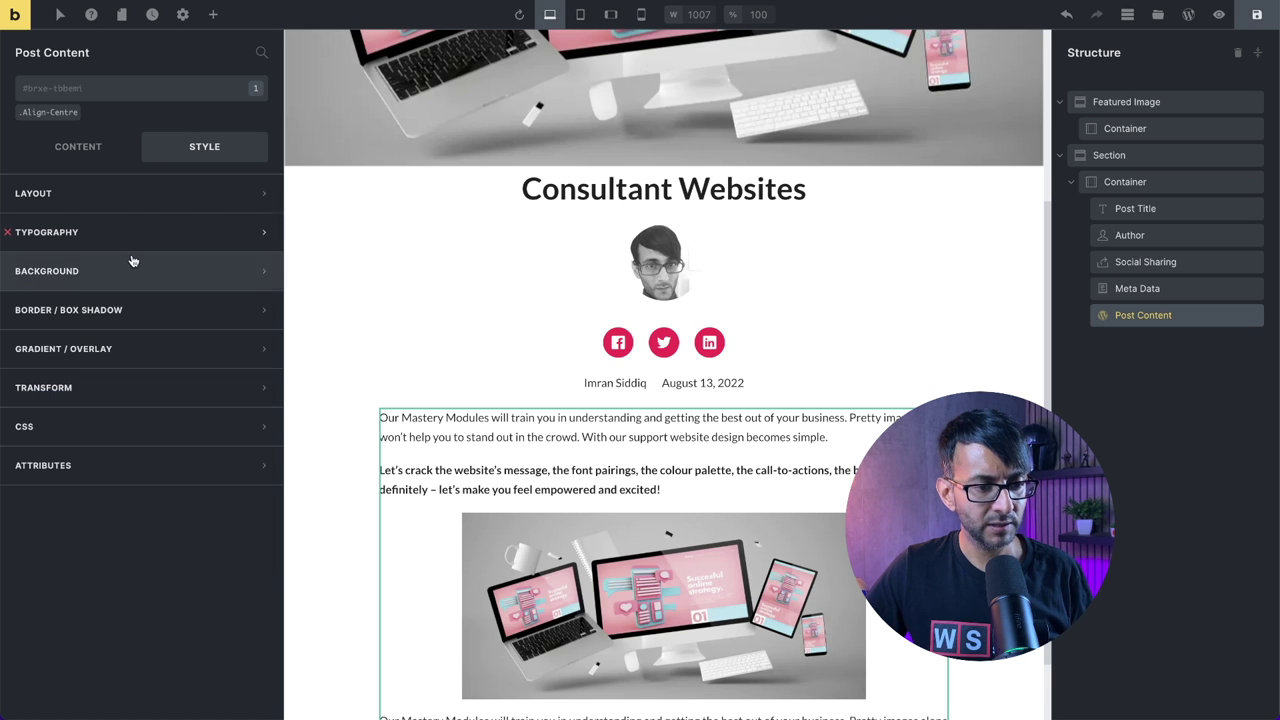
- Set the Post Content font size to 2 rem
left_click(143, 247)
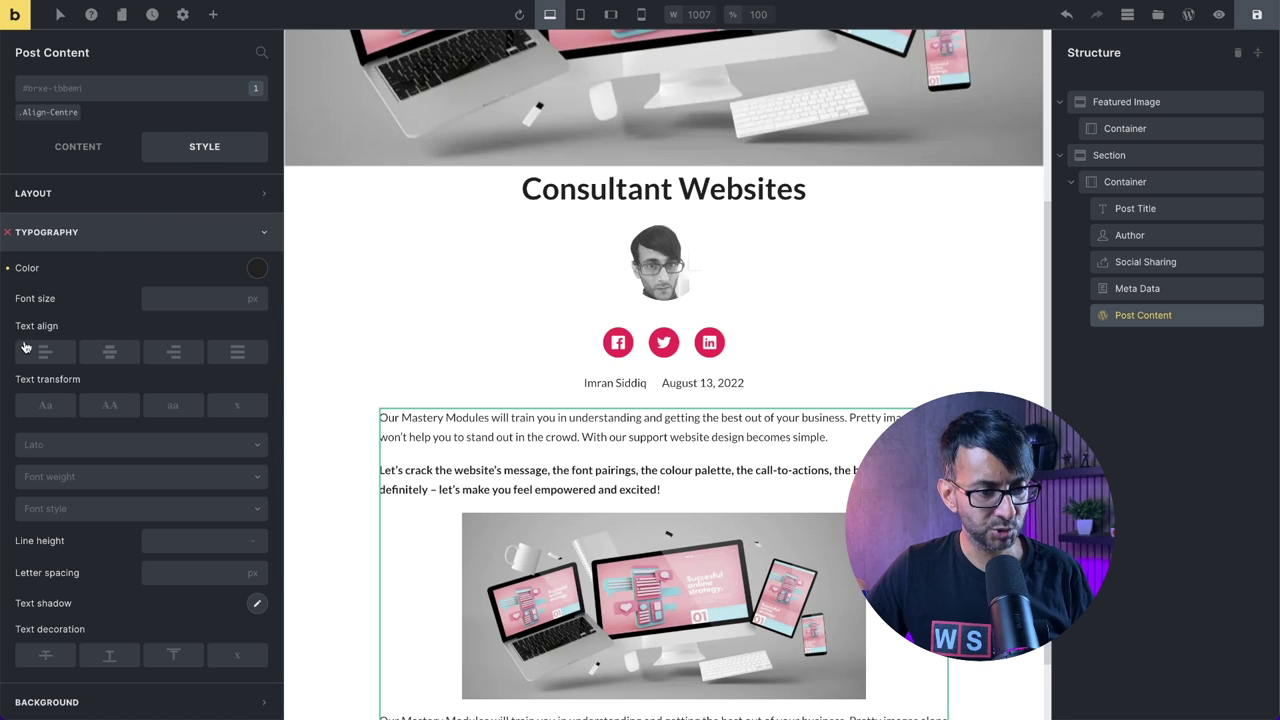
left_click(195, 297)
left_click(252, 298)
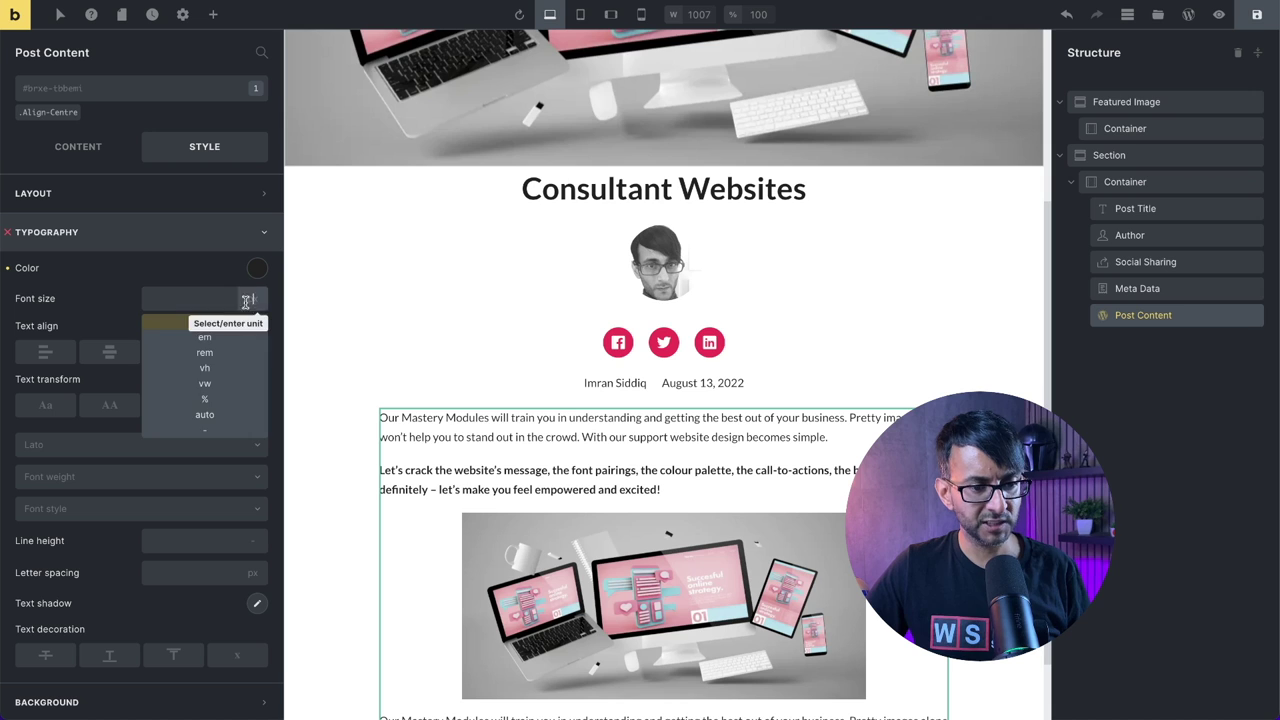
left_click(202, 362)
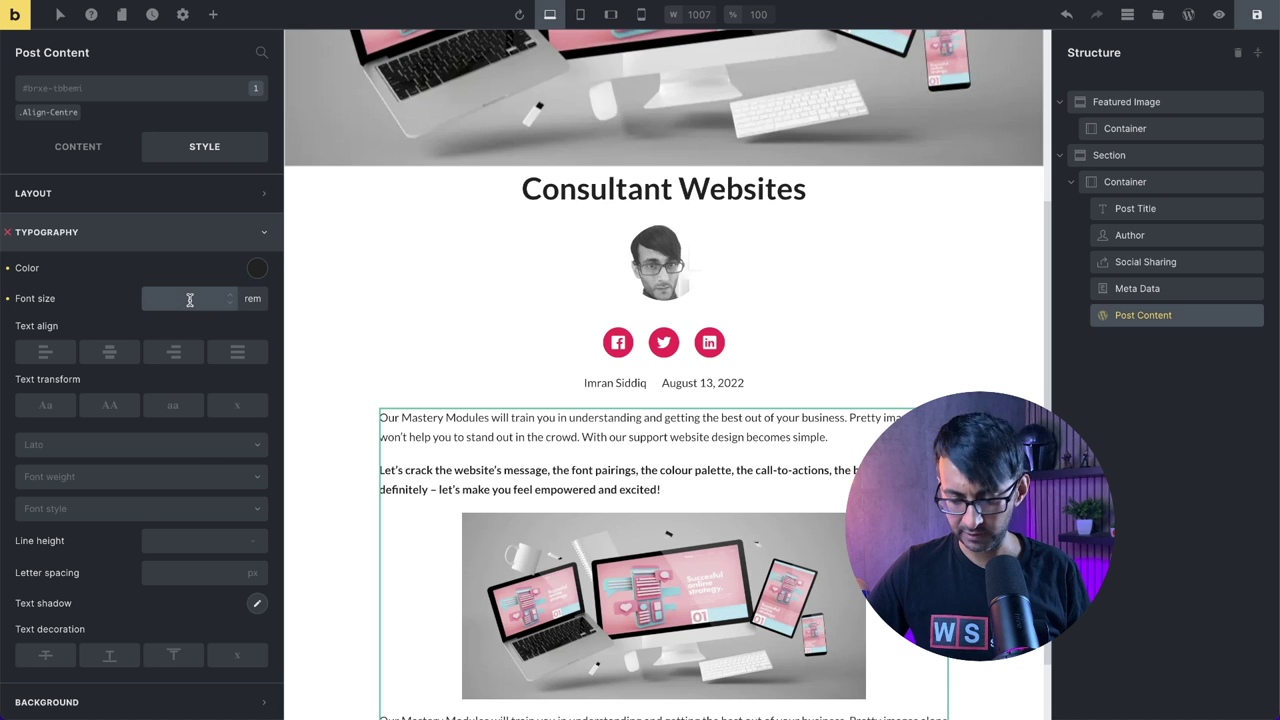
type("2")
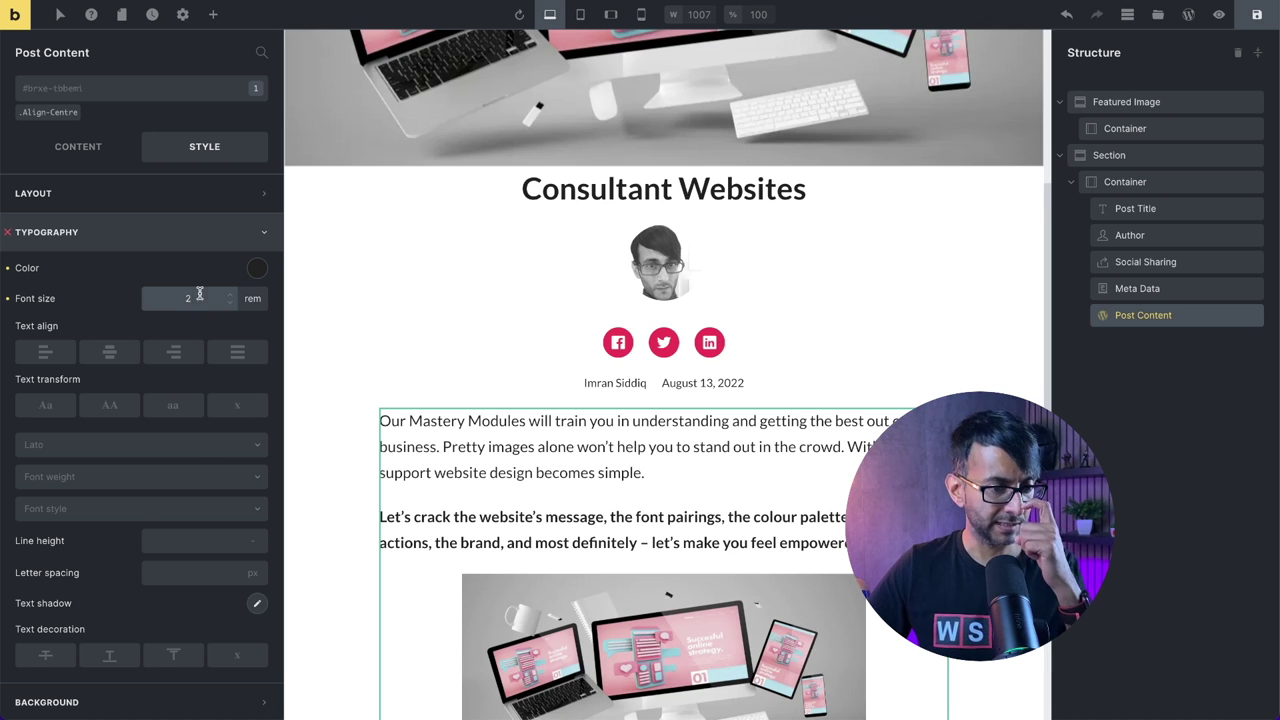
- Try justified, left and right text alignment on the Post Content and clear the alignment again
left_click(237, 352)
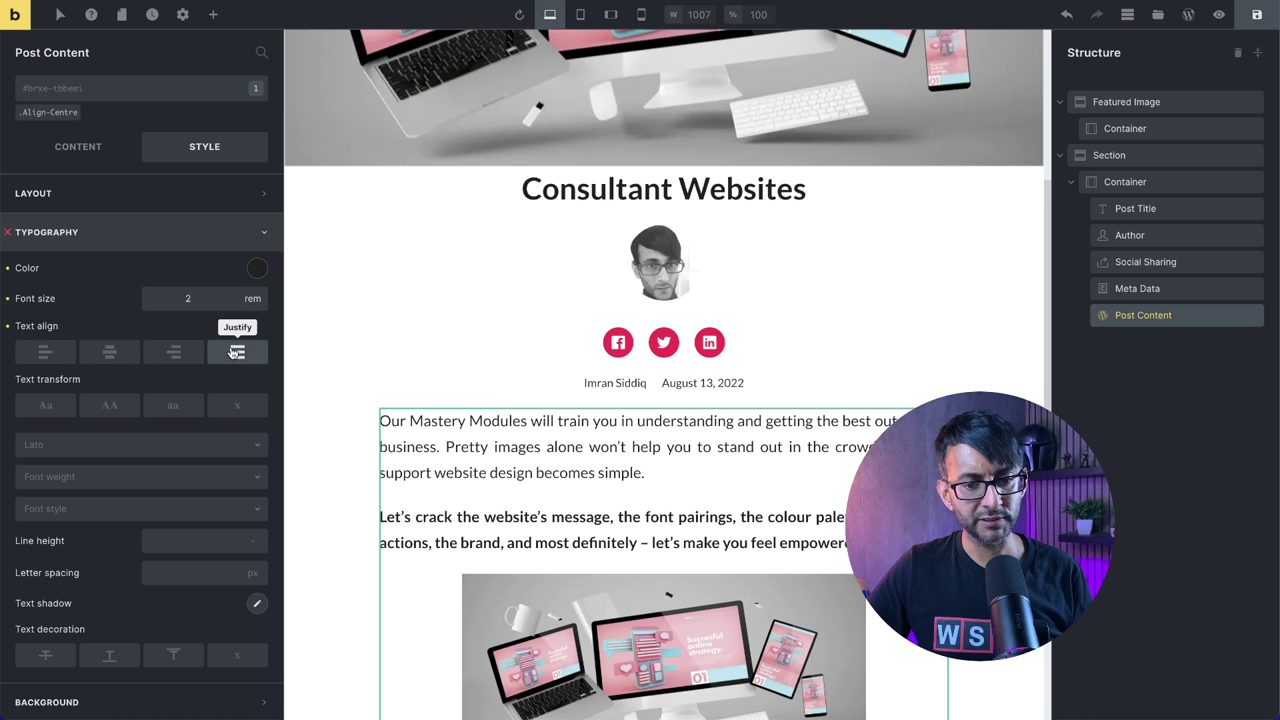
left_click(45, 354)
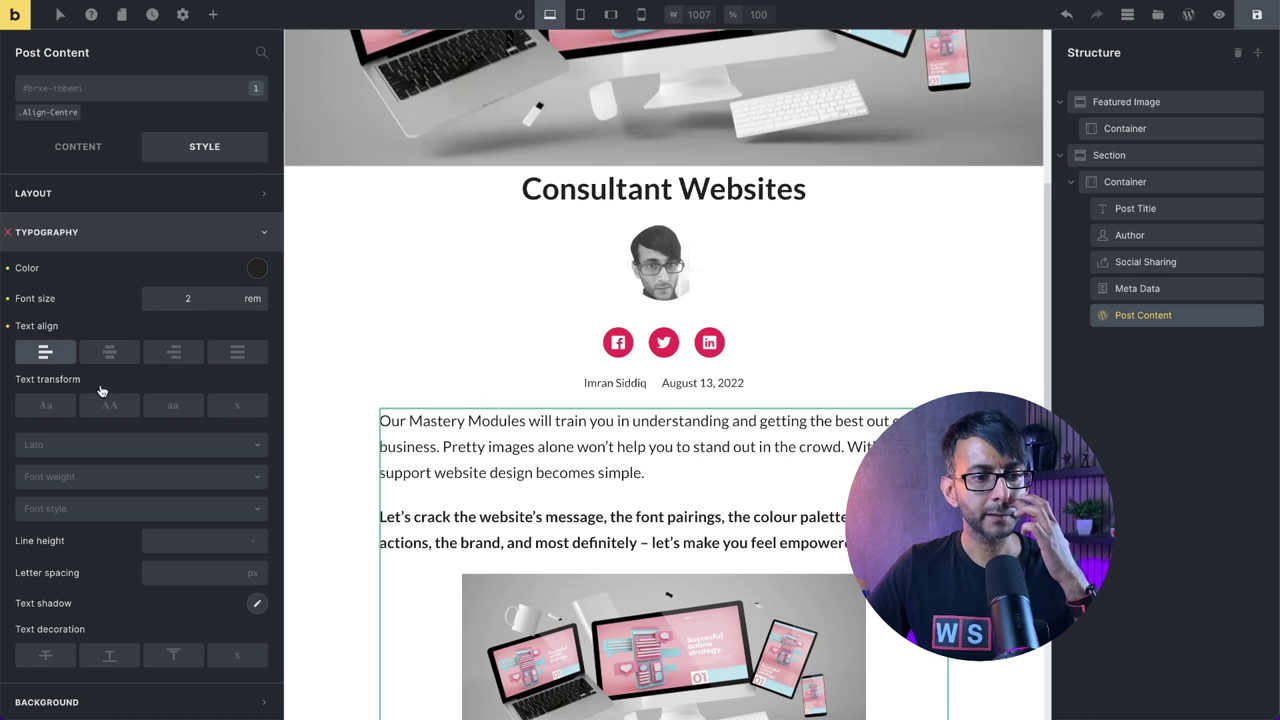
left_click(173, 352)
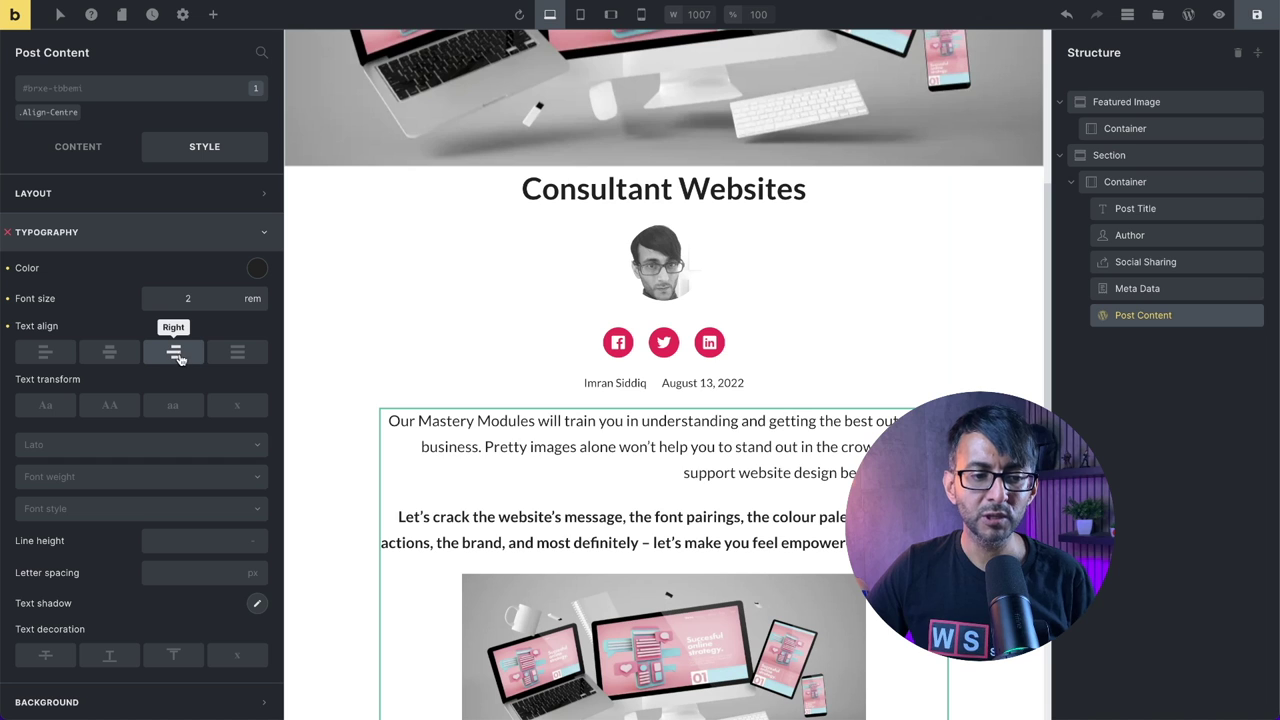
left_click(178, 358)
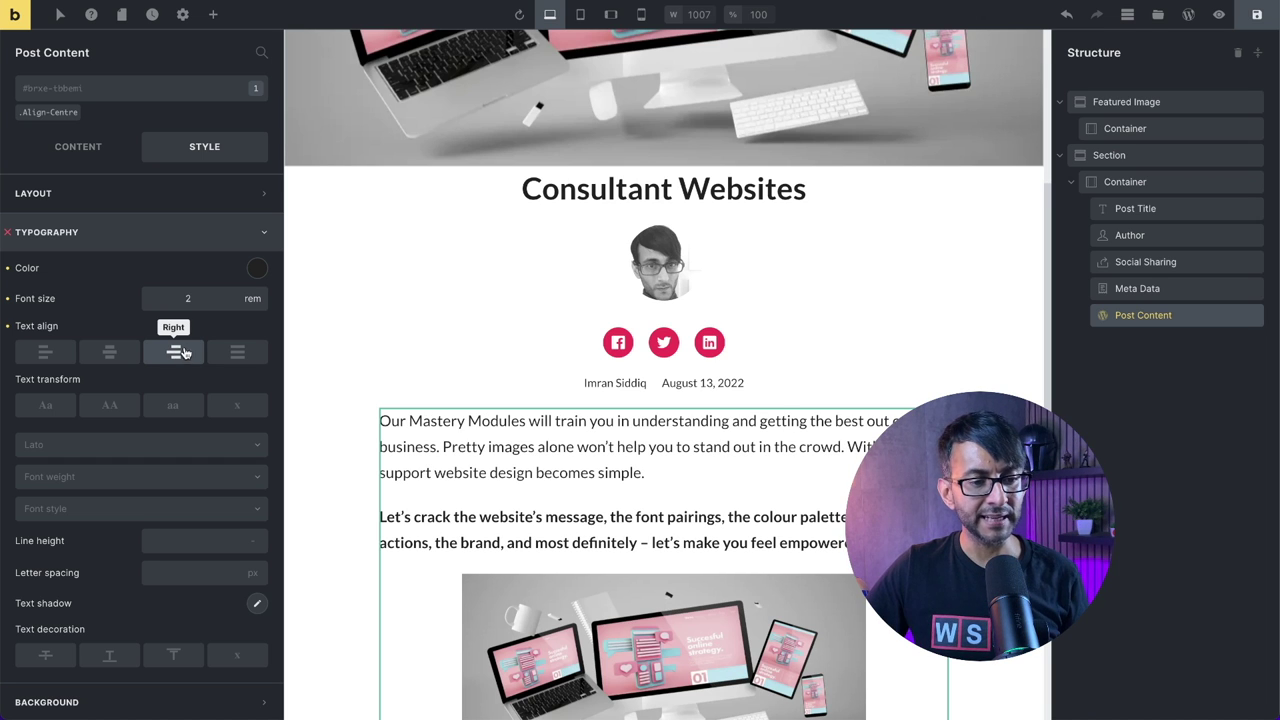
left_click(174, 352)
left_click(174, 352)
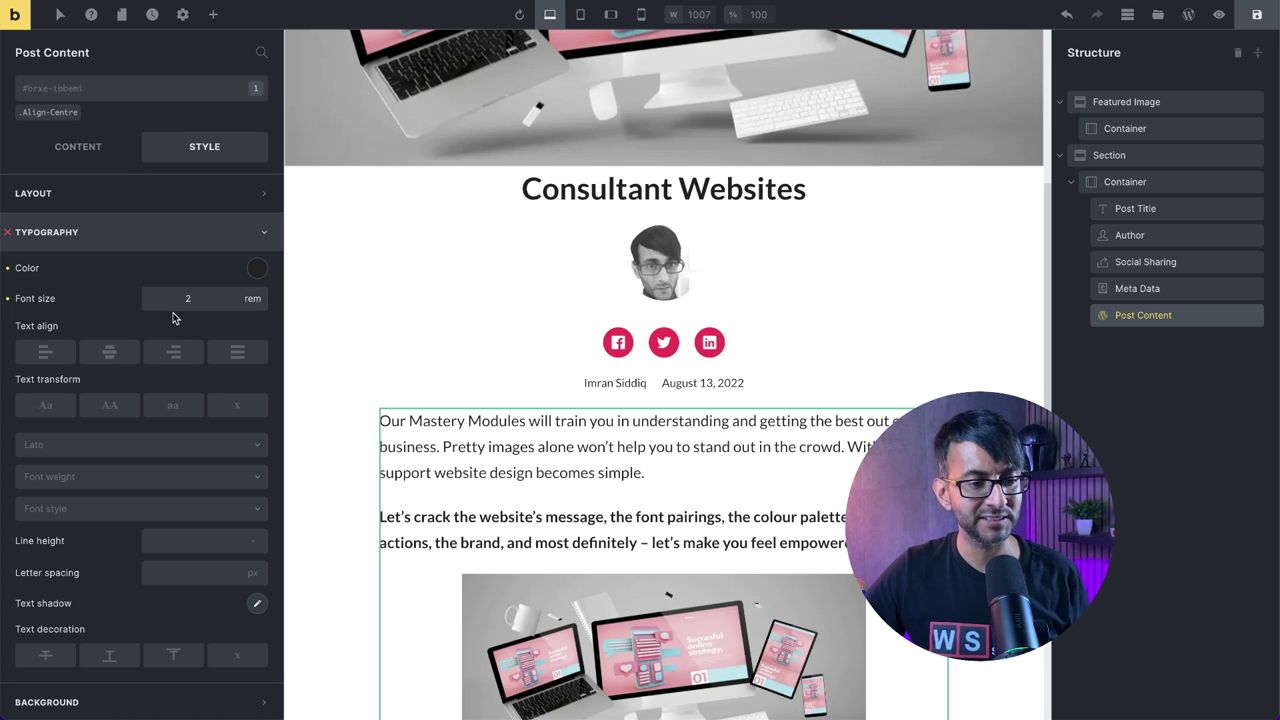
- Try the uppercase and capitalize text transforms on the Post Content and clear the transform again
left_click(96, 410)
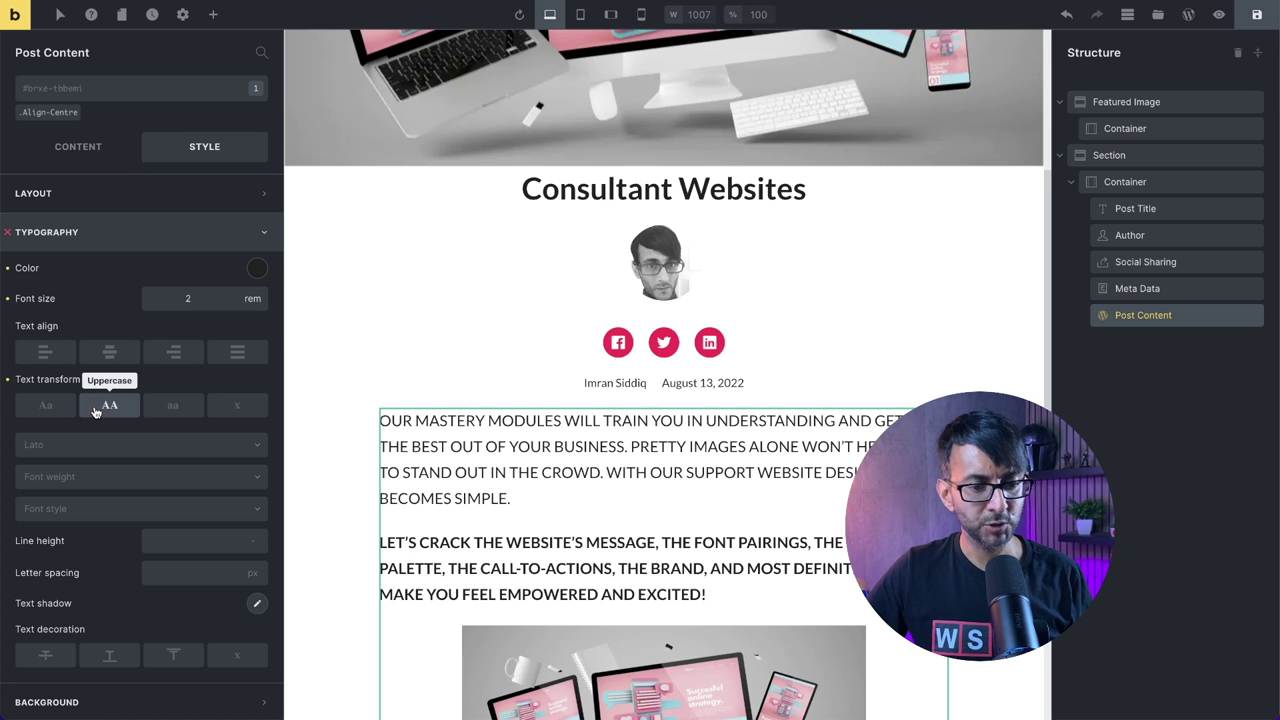
left_click(32, 408)
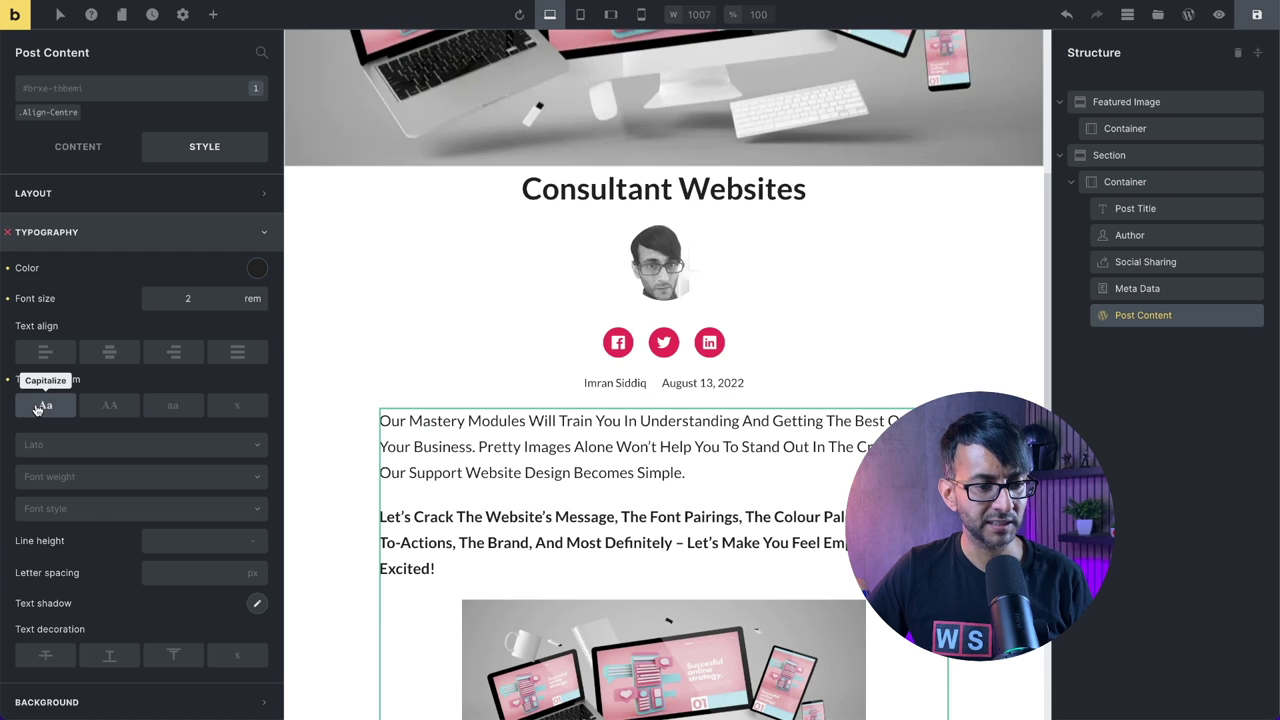
left_click(32, 408)
- Set the Post Content letter spacing to 0.5 px and check the spacing in the article text
scroll(155, 512, "down", 2)
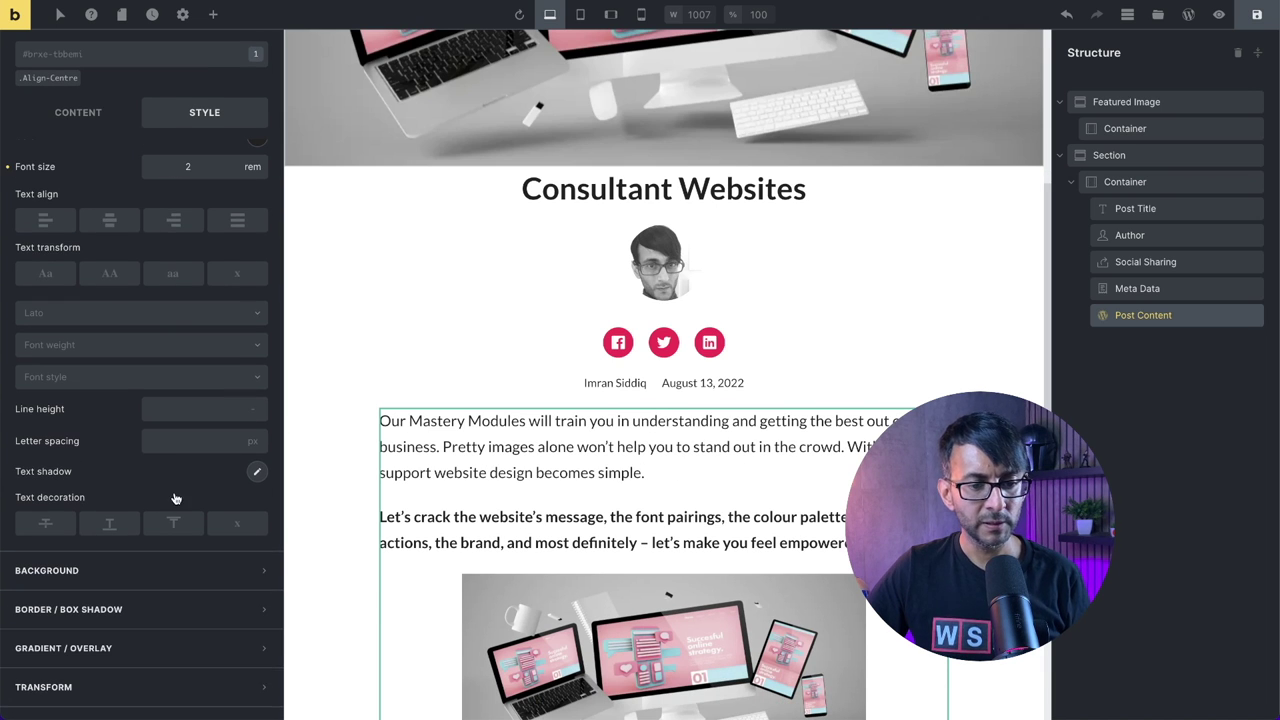
left_click(174, 441)
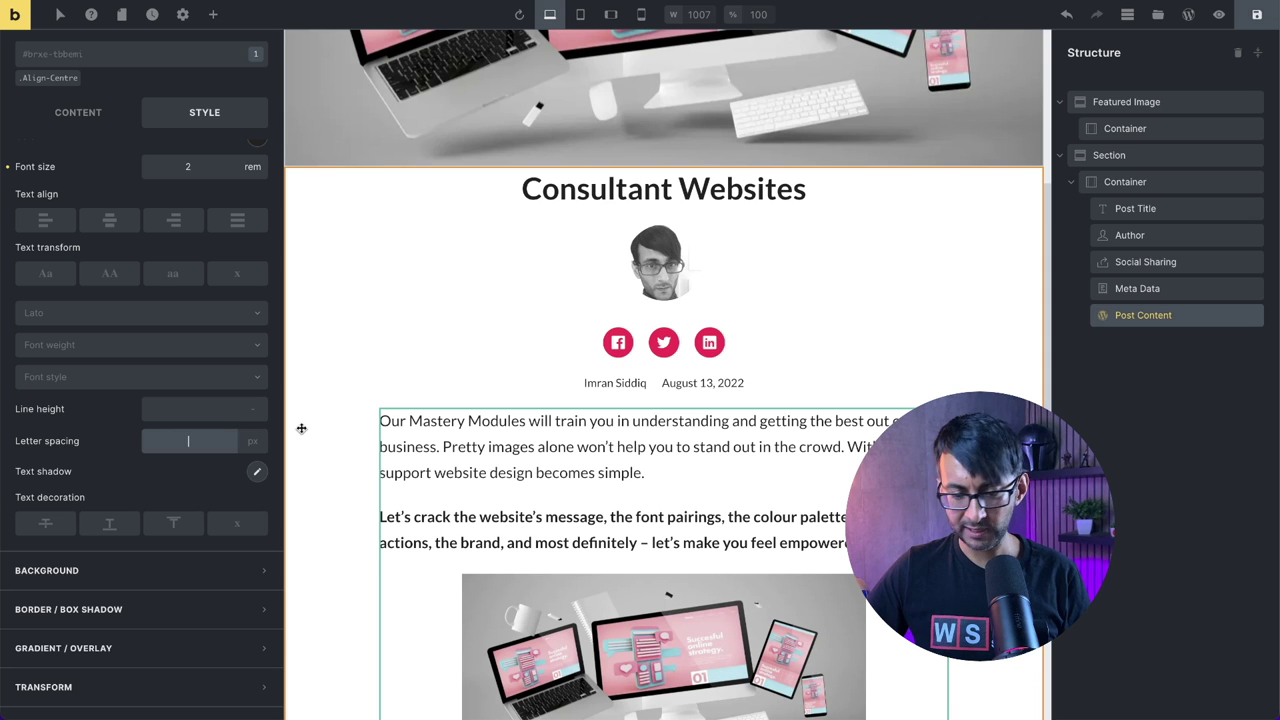
type("1")
key("BackSpace")
type("0.5")
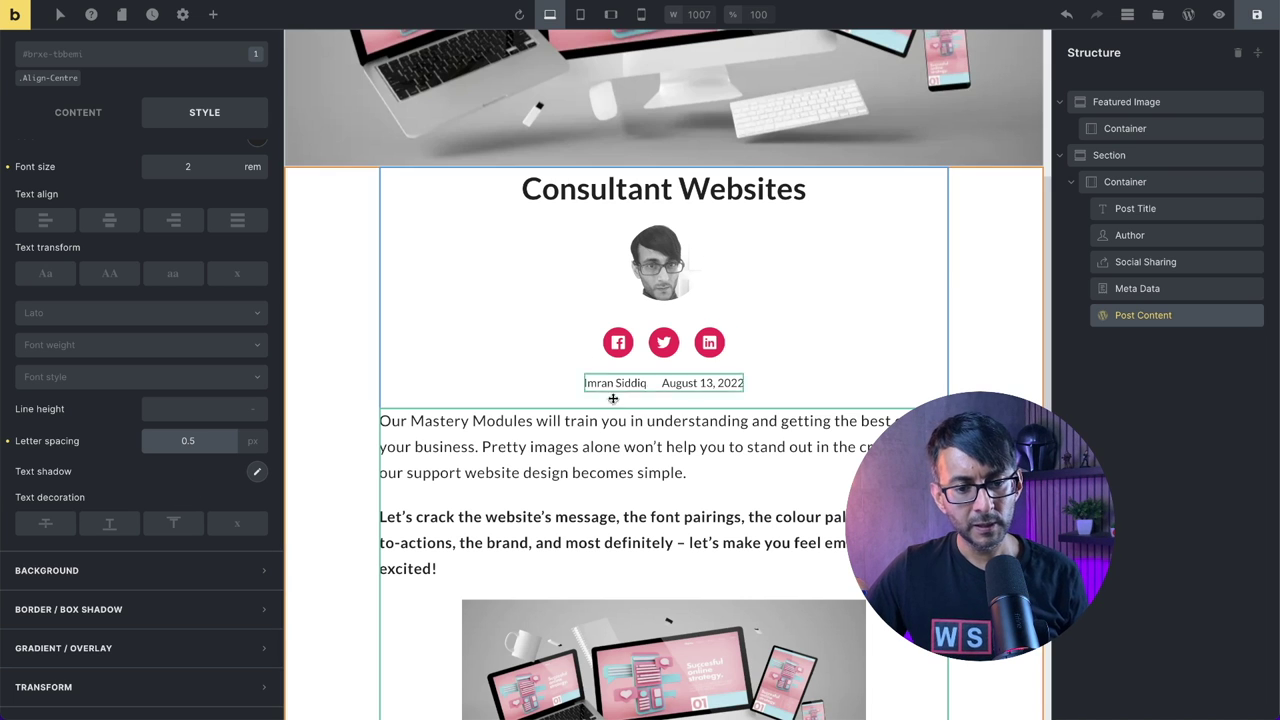
scroll(724, 200, "down", 3)
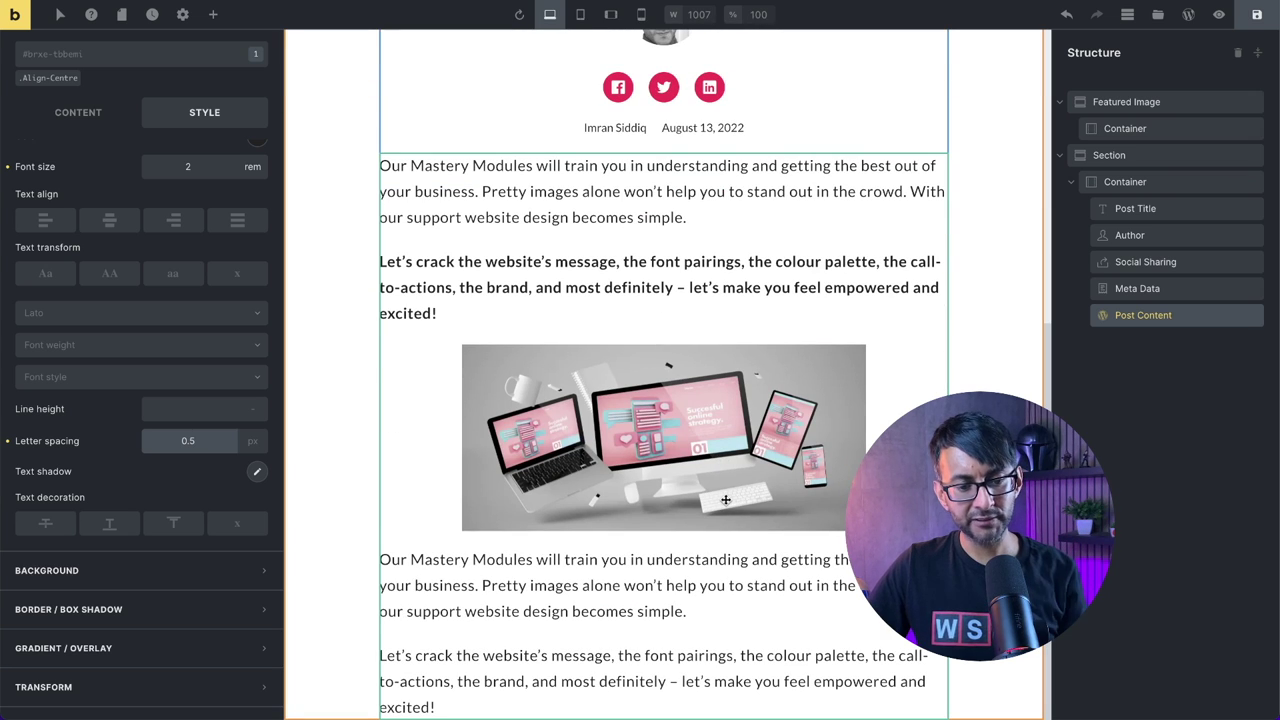
scroll(720, 497, "up", 4)
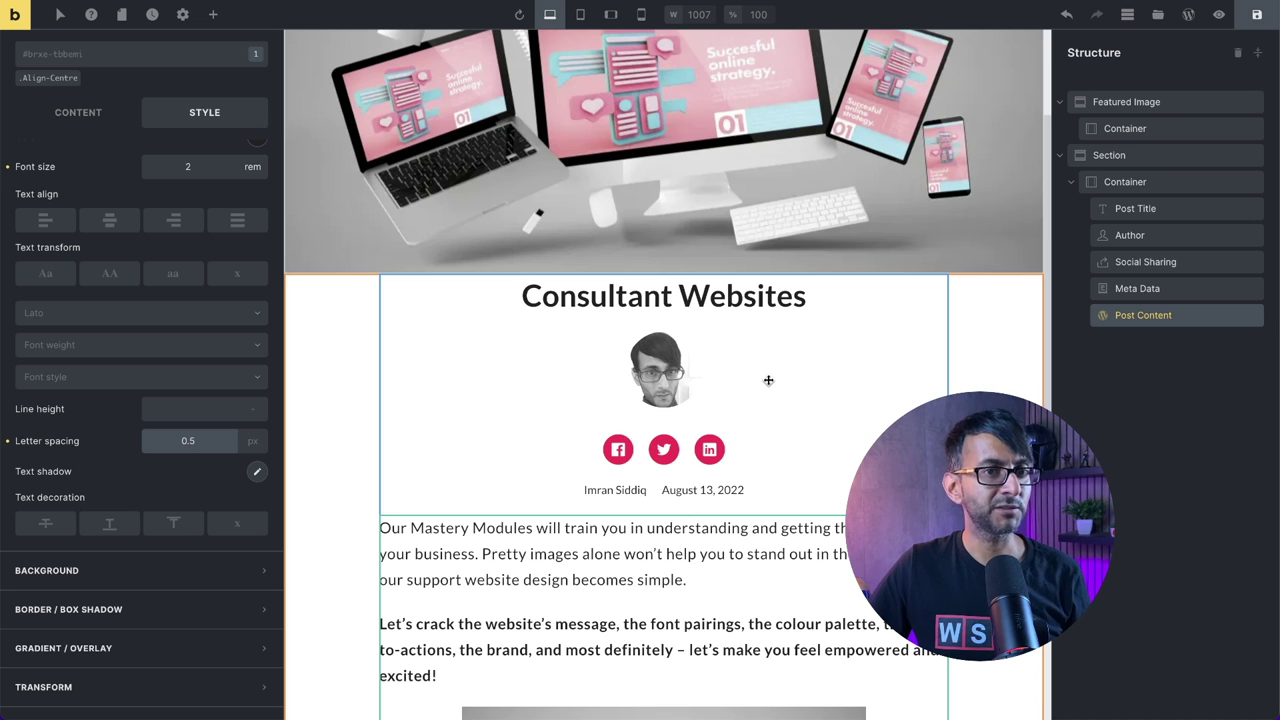
scroll(770, 400, "down", 4)
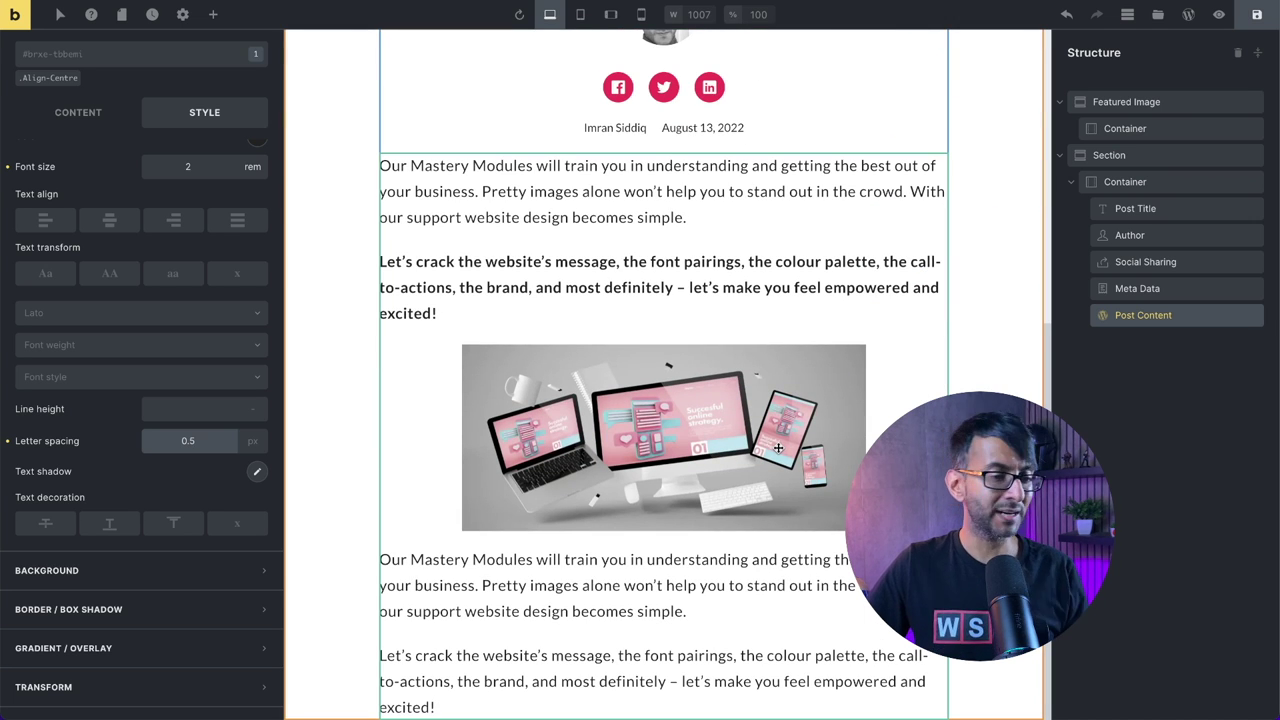
left_click(212, 14)
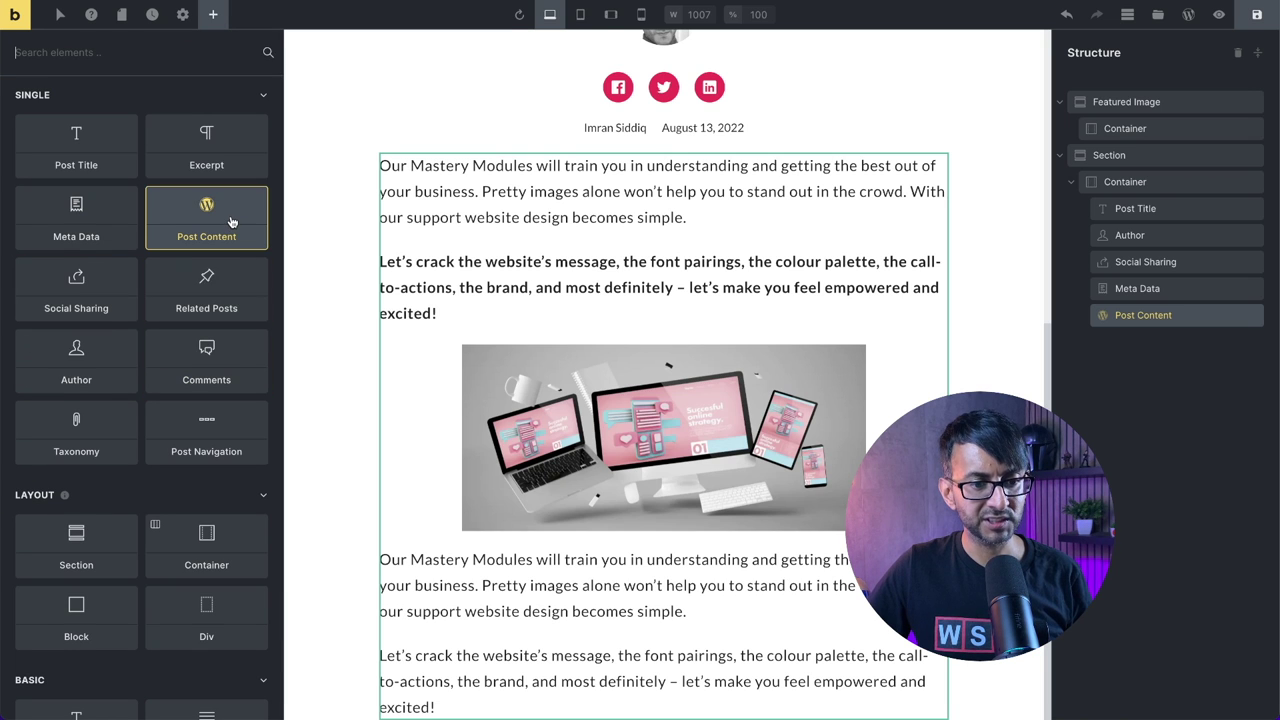
- Set the padding of the container holding the post elements to 30 px top, 20 px right and left, and 60 px bottom
left_click(1175, 184)
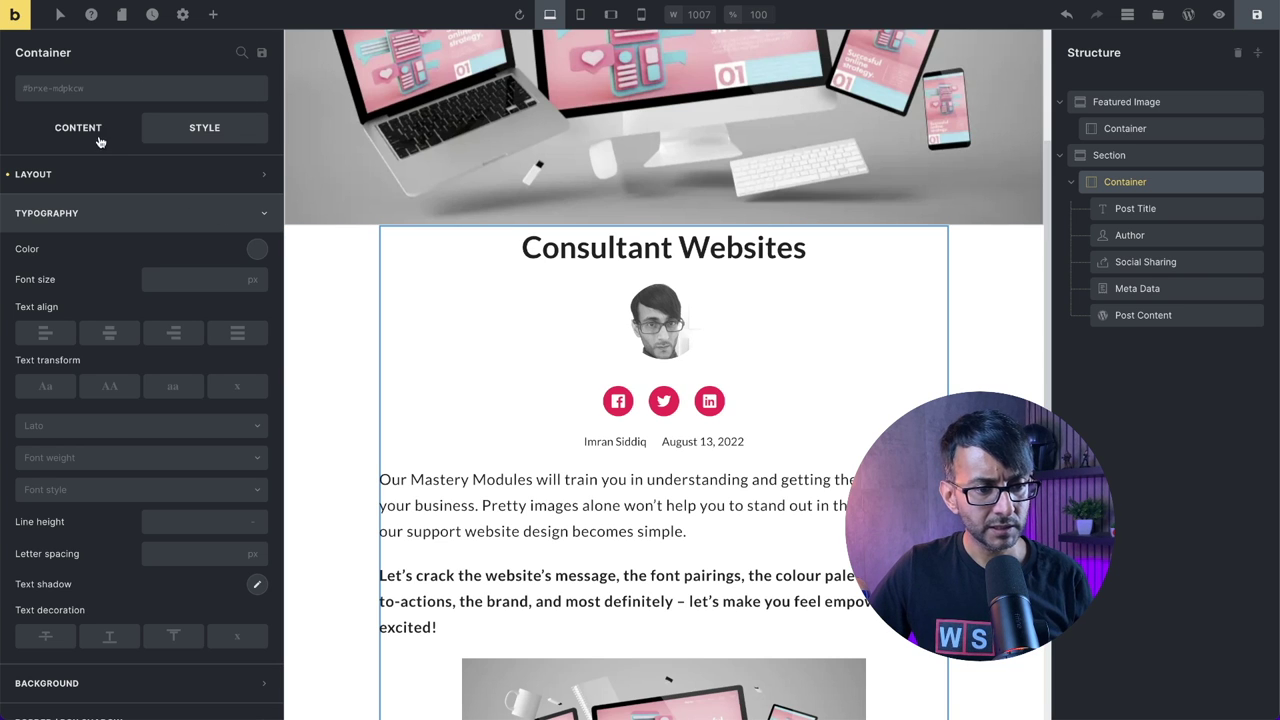
left_click(55, 180)
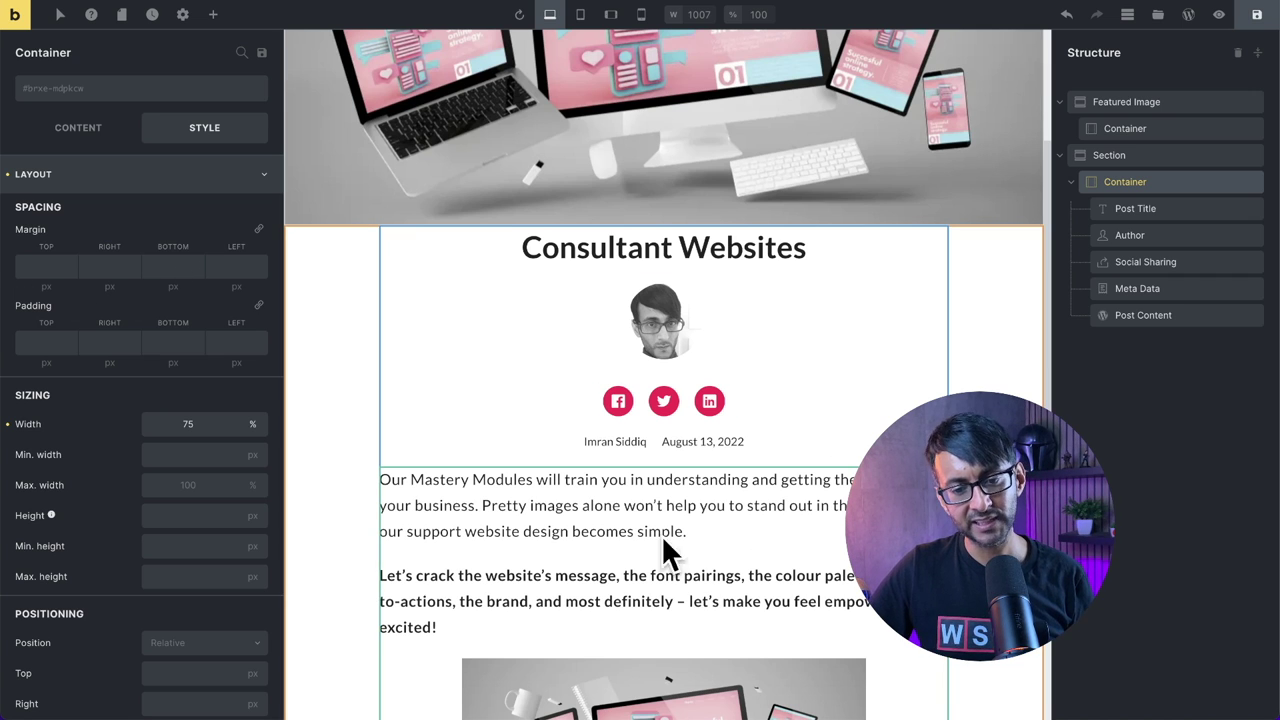
left_click(109, 344)
type("20")
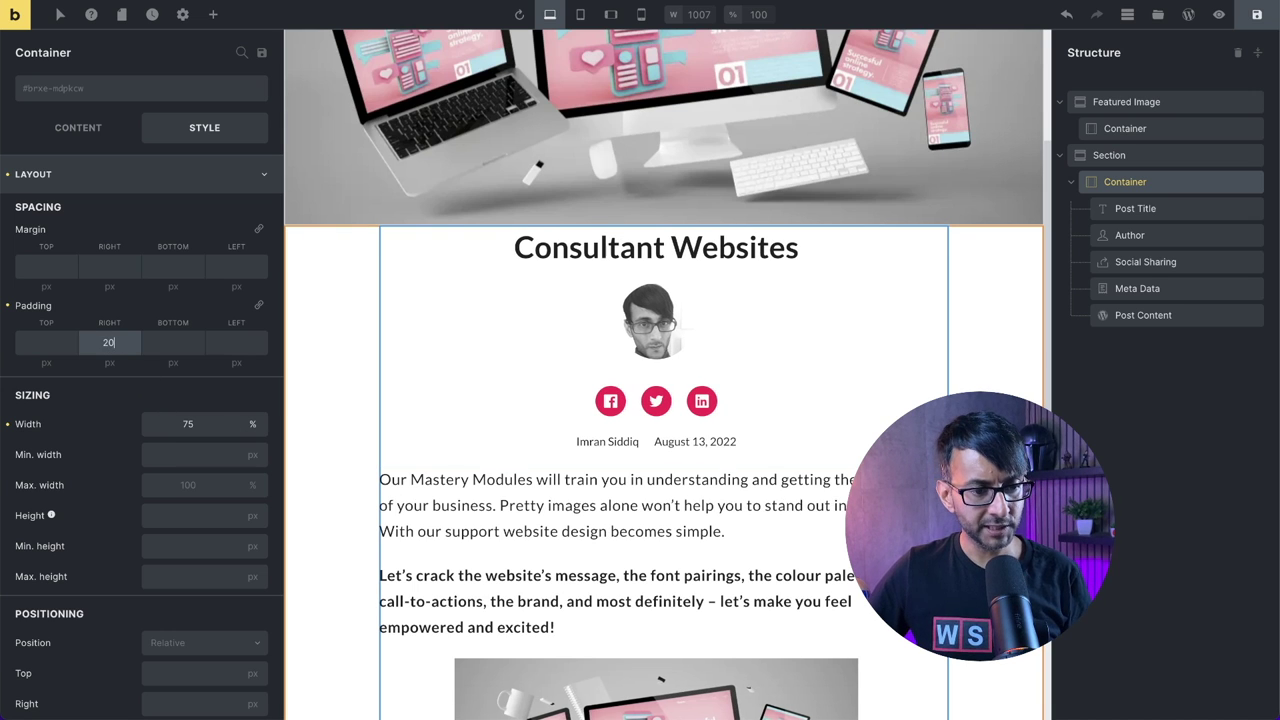
left_click(172, 342)
left_click(236, 342)
type("20")
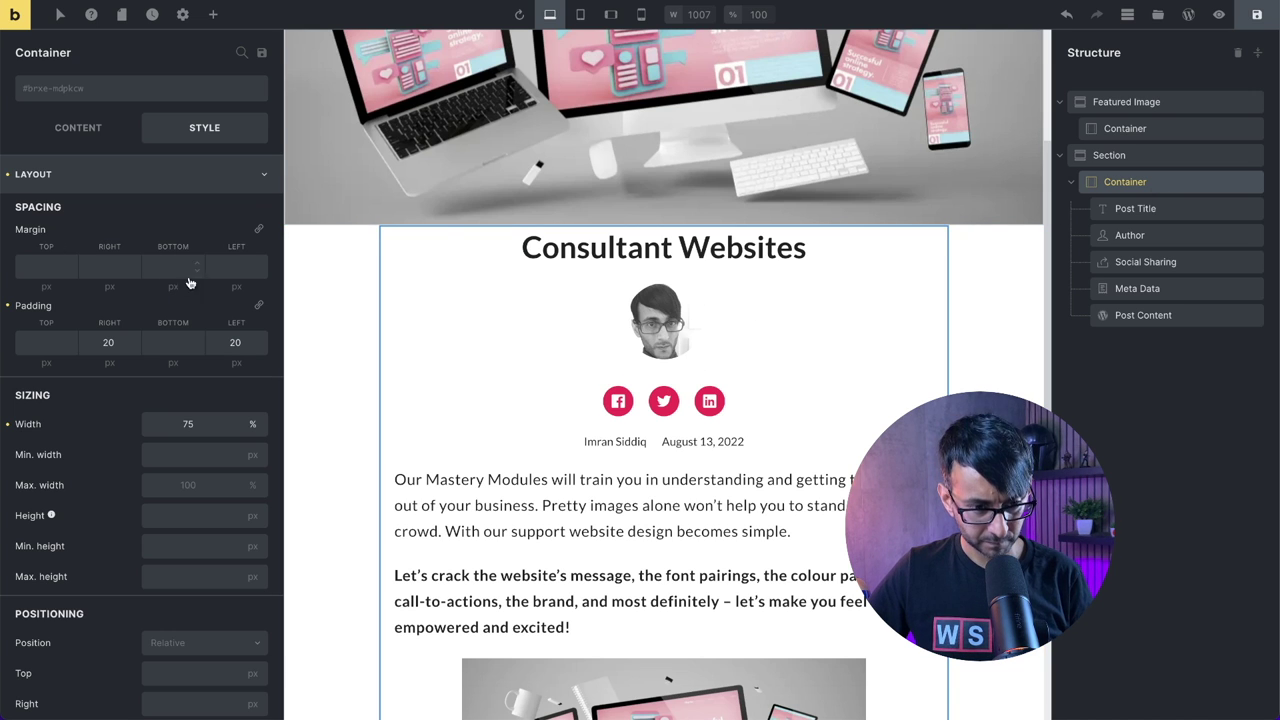
left_click(38, 344)
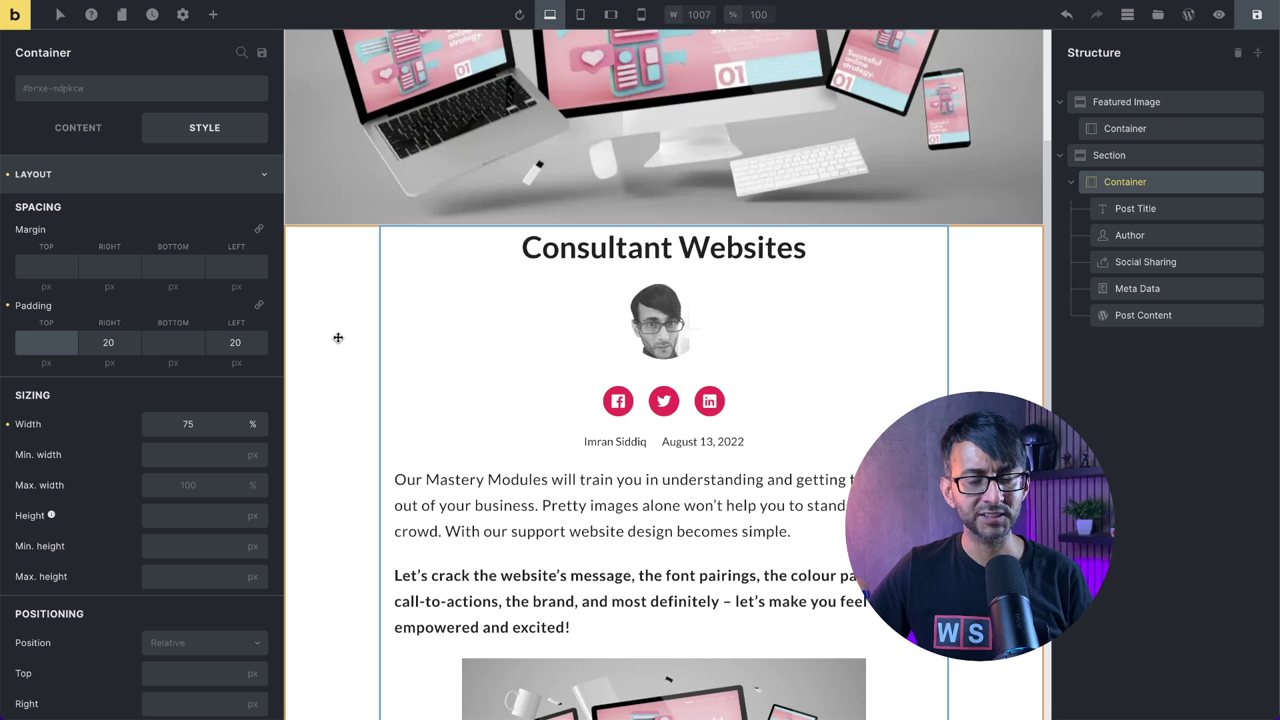
type("30")
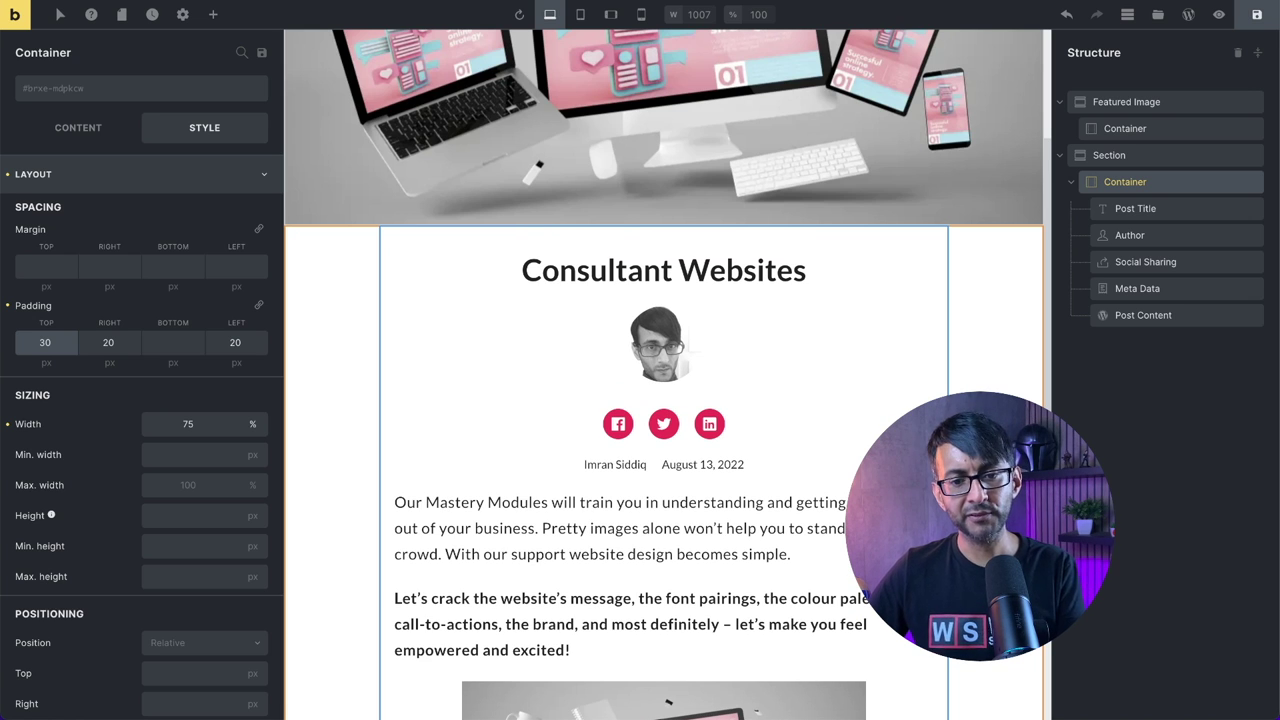
left_click(183, 349)
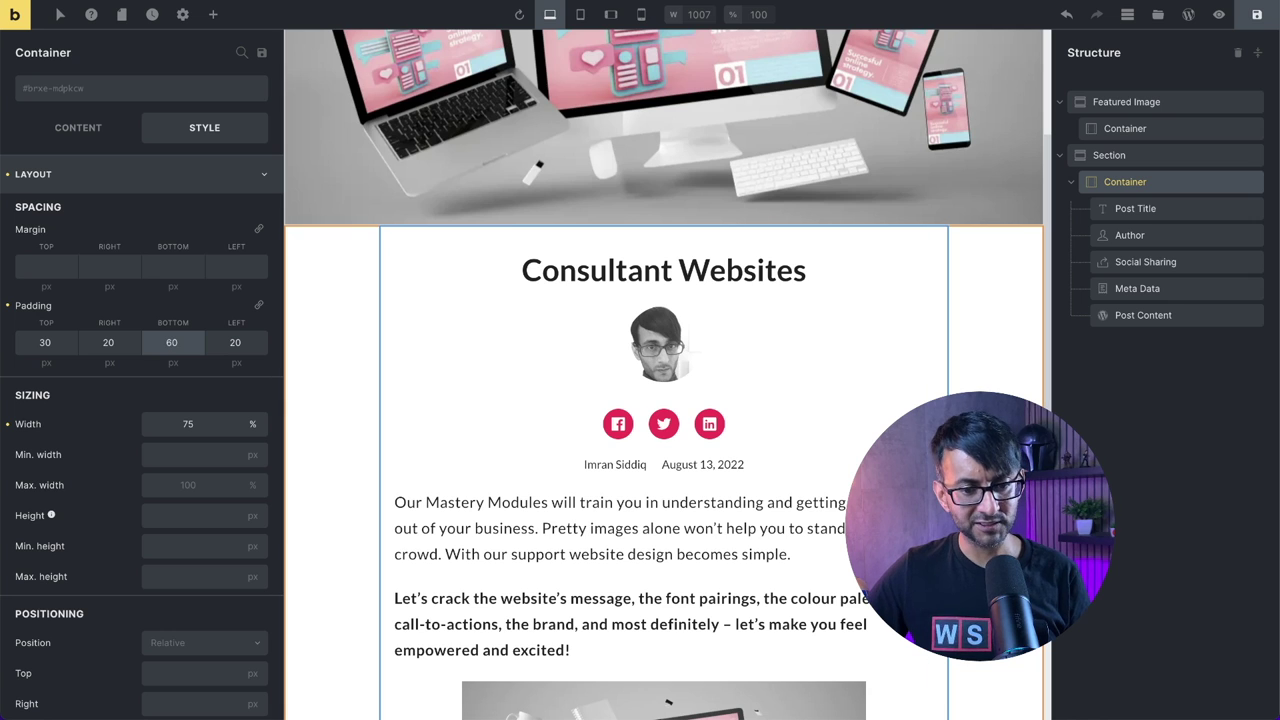
scroll(672, 450, "down", 4)
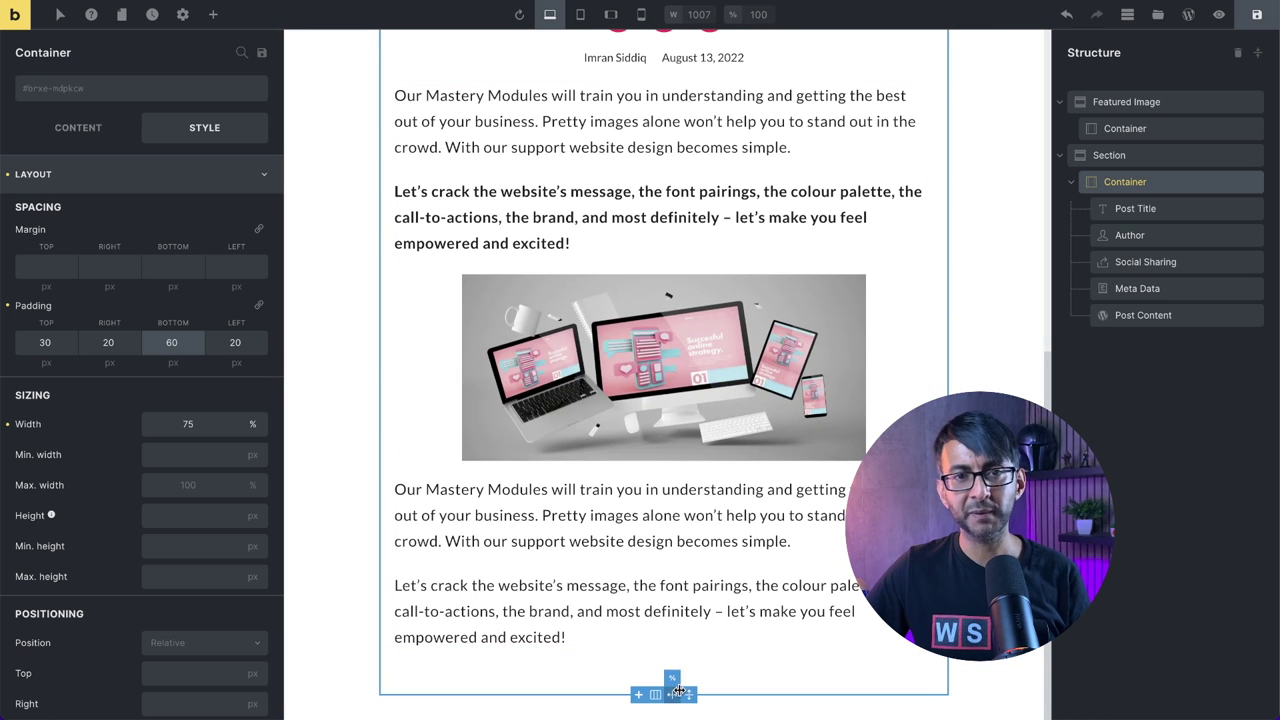
- Set the content container's top margin to -150 px so that it overlaps the featured image
scroll(698, 654, "up", 6)
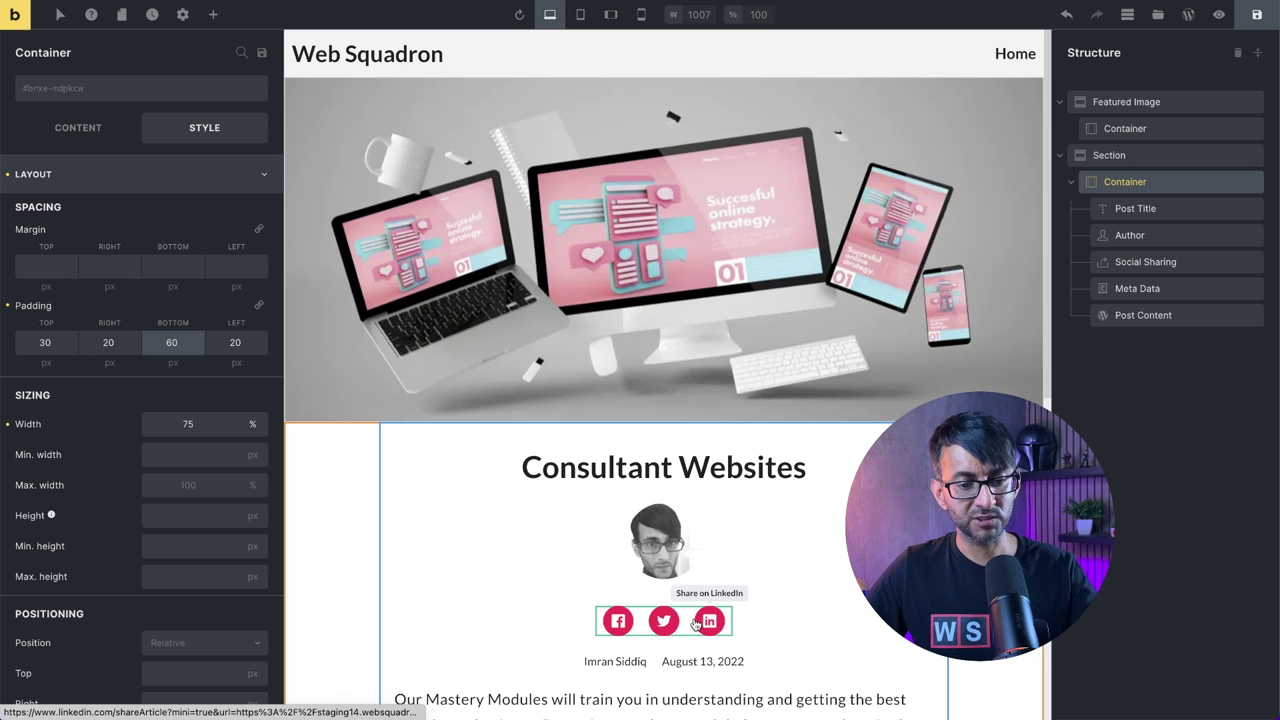
scroll(660, 400, "down", 2)
left_click(46, 266)
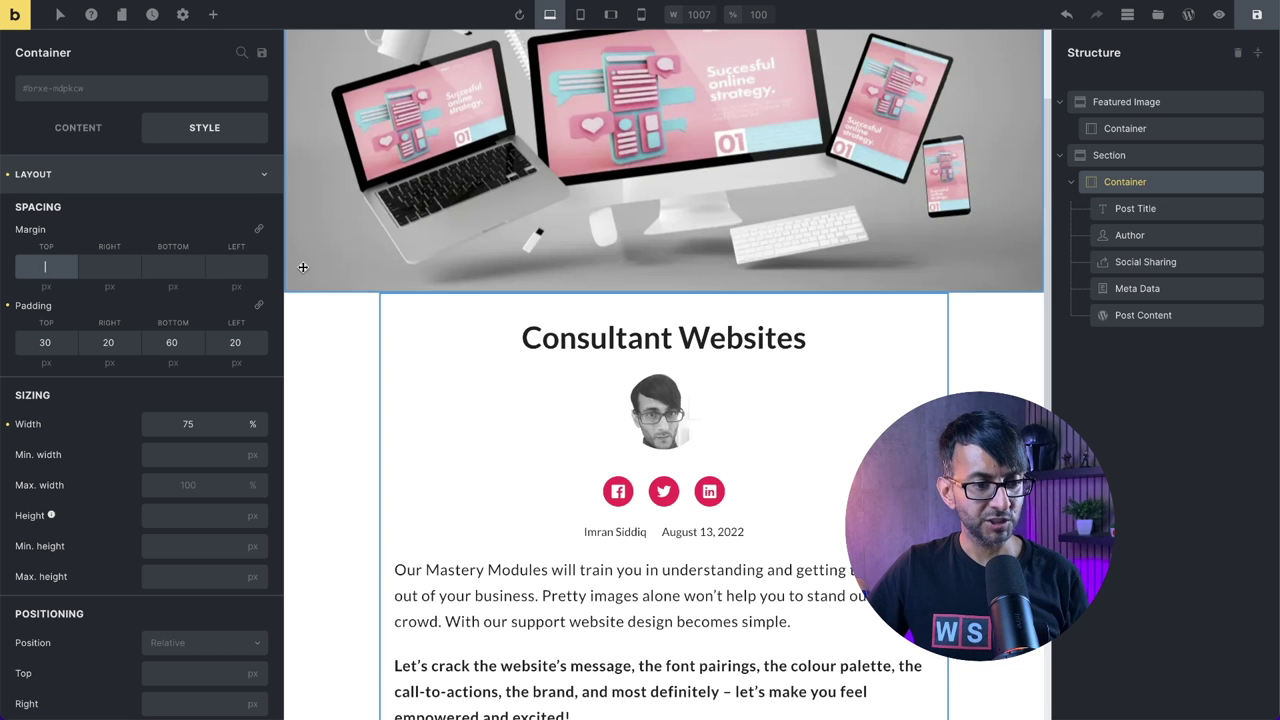
type("100")
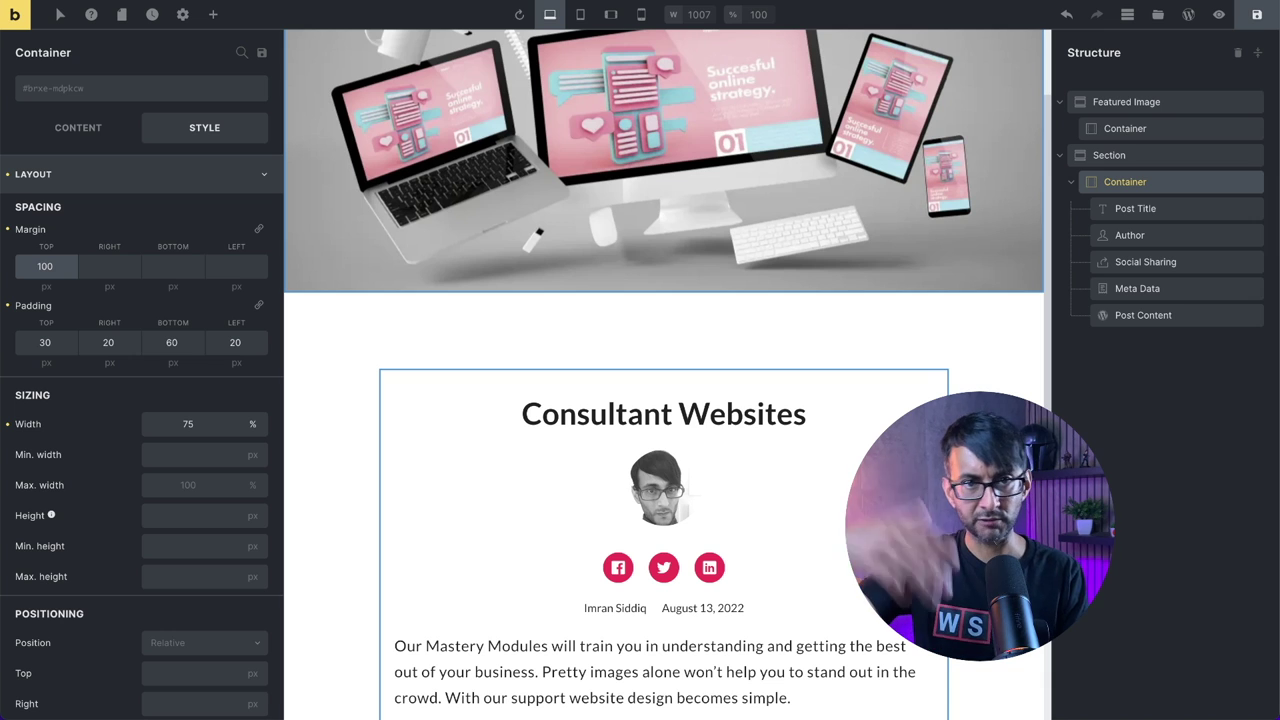
type("-")
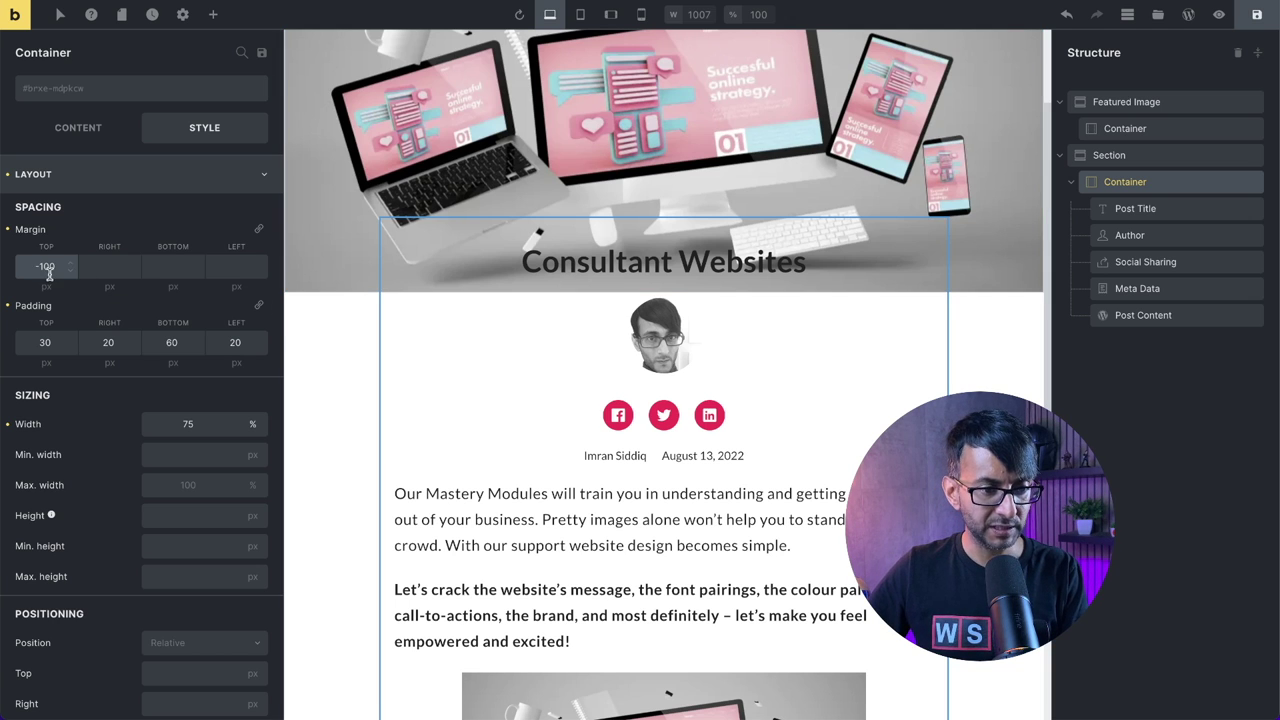
key("shift+Down")
key("shift+Down")
key("shift+Down")
key("shift+Down")
key("shift+Down")
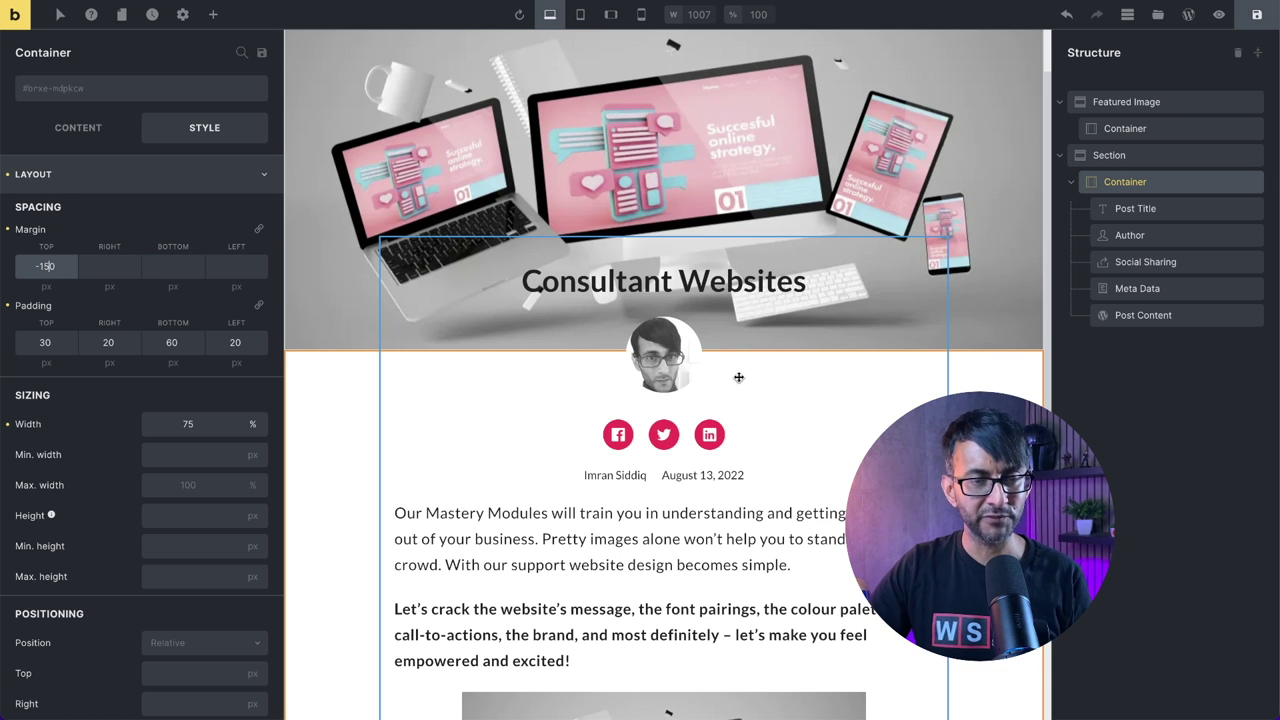
- Set the content container's background colour to #ffffff from the New palette, after trying #f3f3f3
left_click(1159, 182)
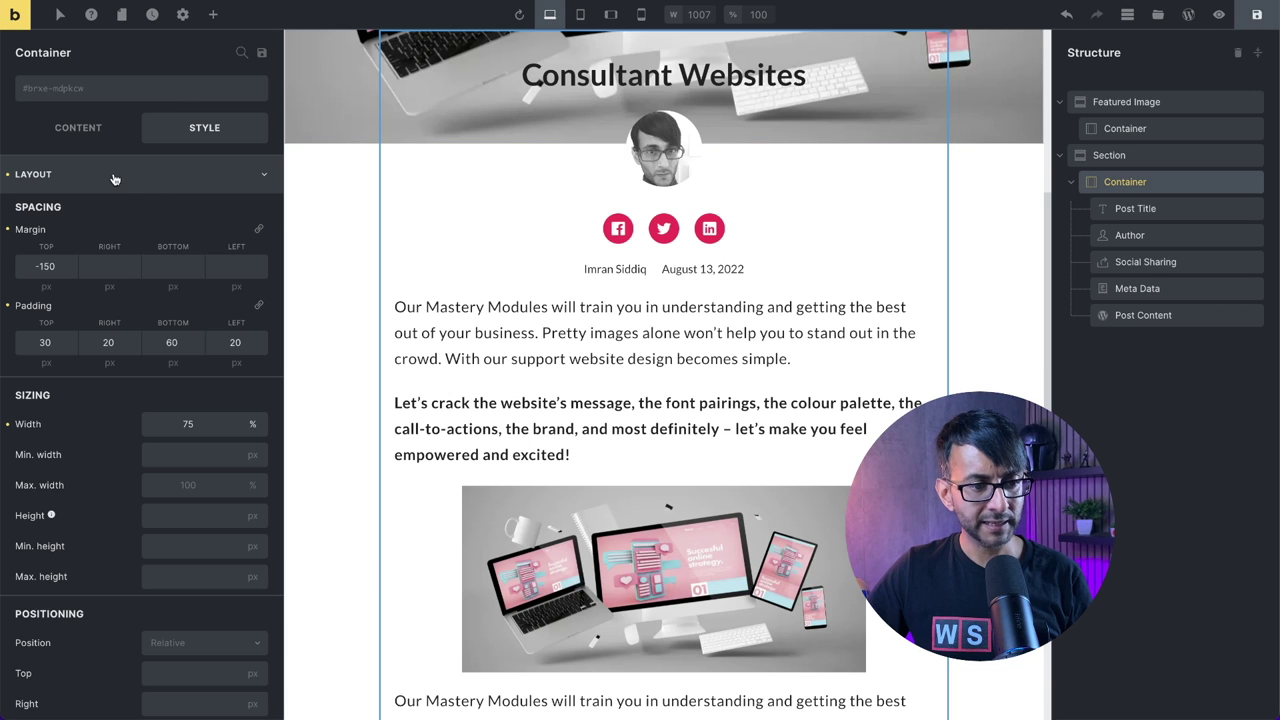
left_click(240, 184)
left_click(175, 262)
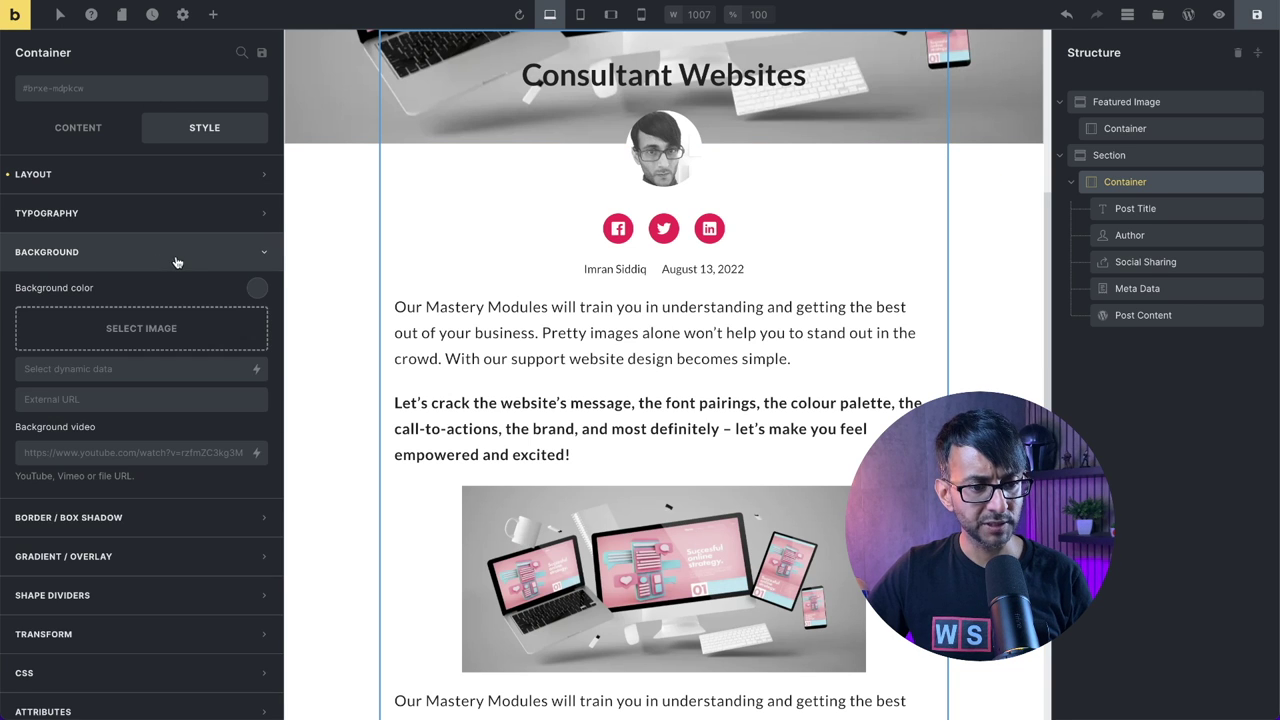
left_click(257, 289)
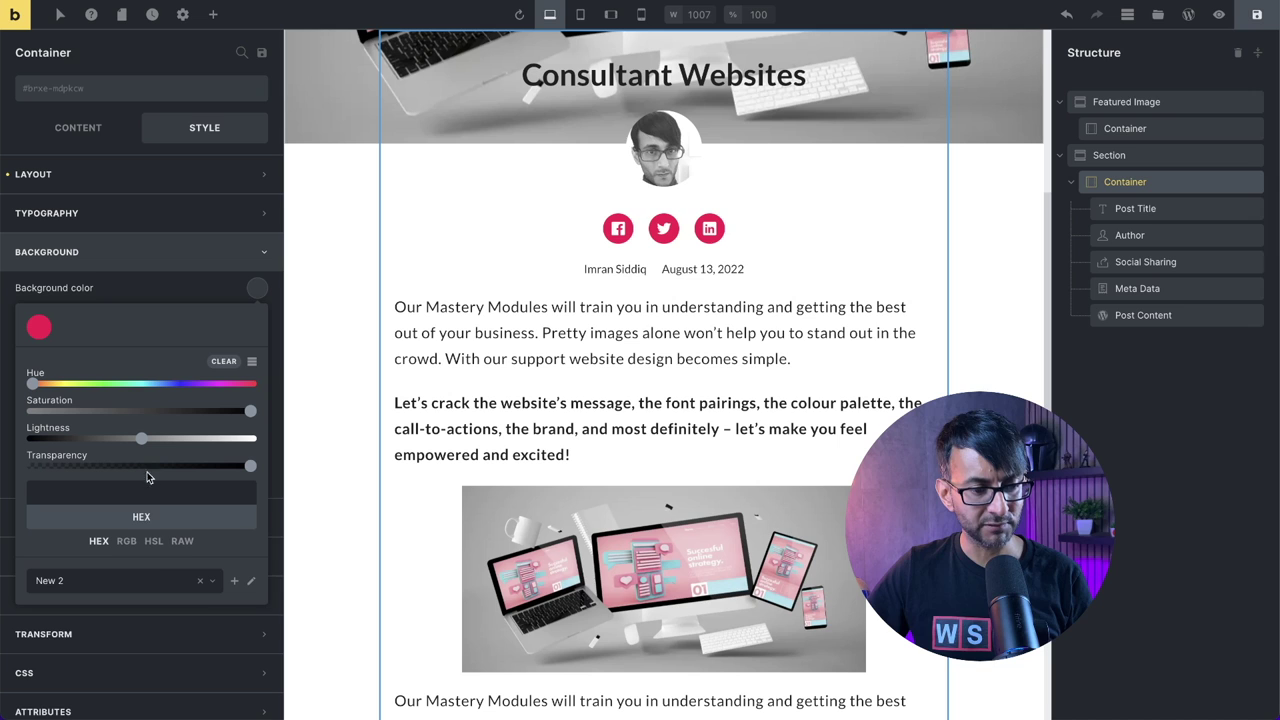
left_click(210, 584)
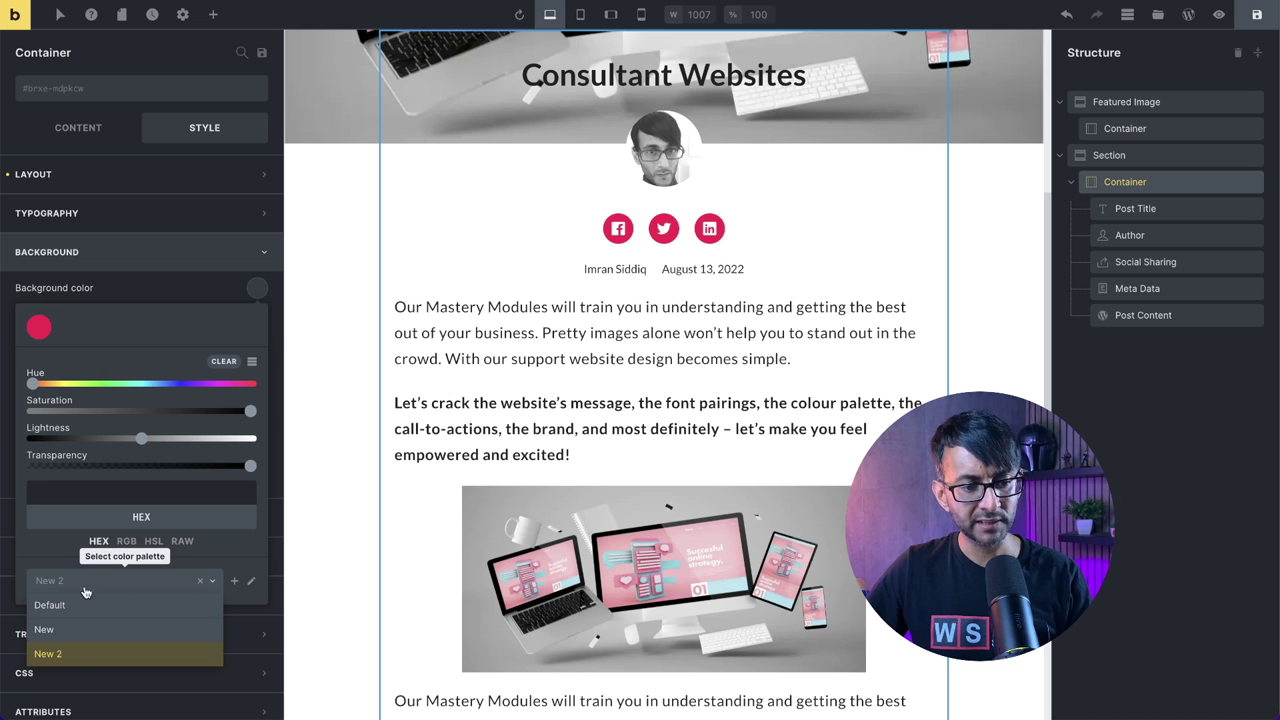
left_click(80, 631)
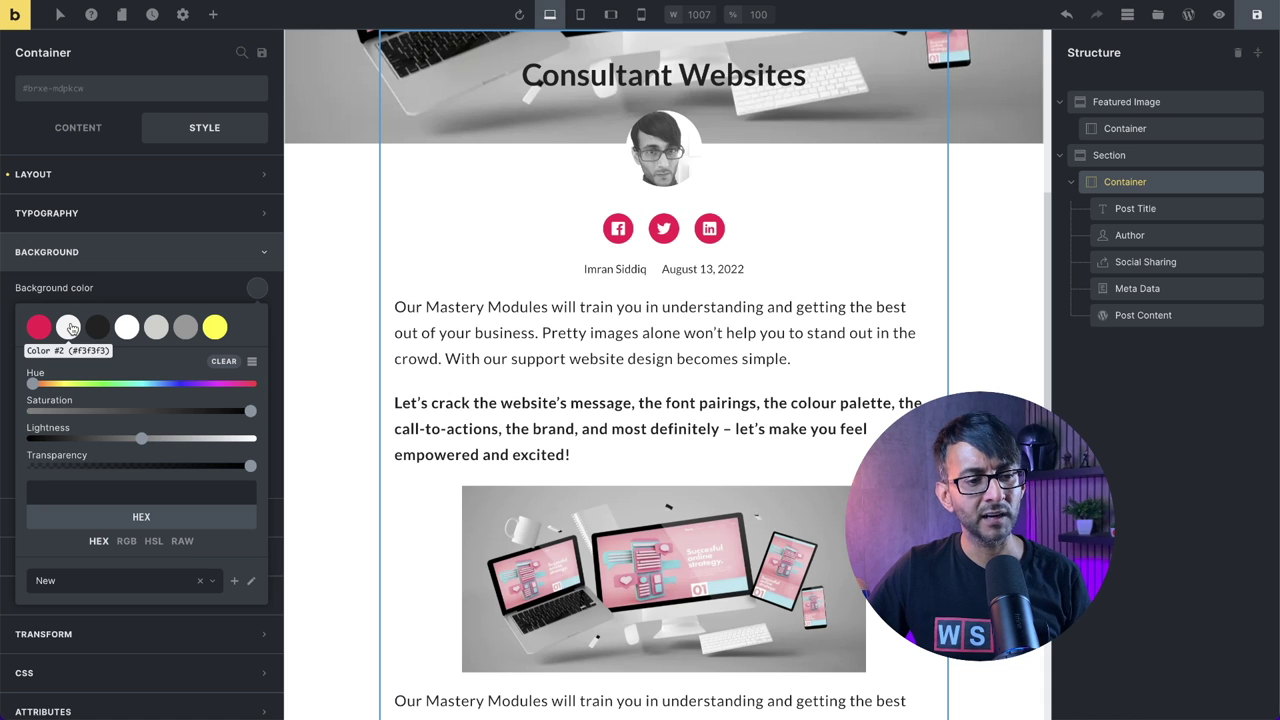
left_click(69, 327)
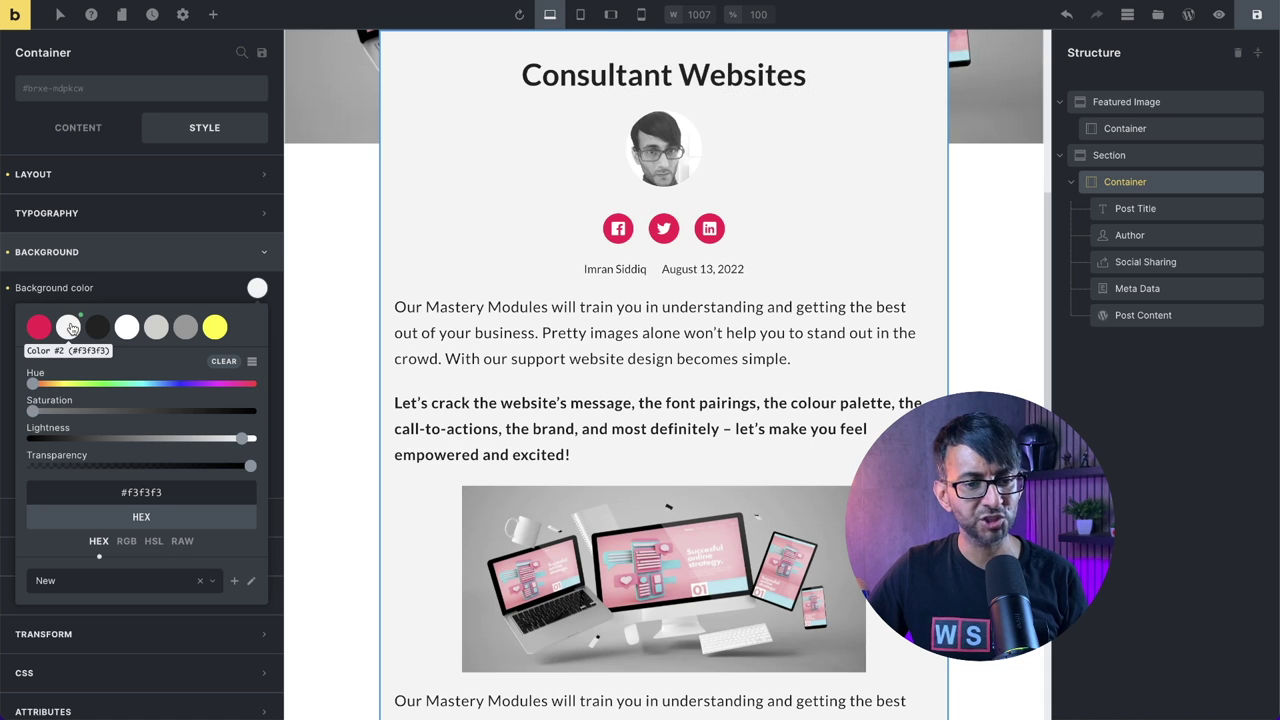
scroll(796, 402, "up", 2)
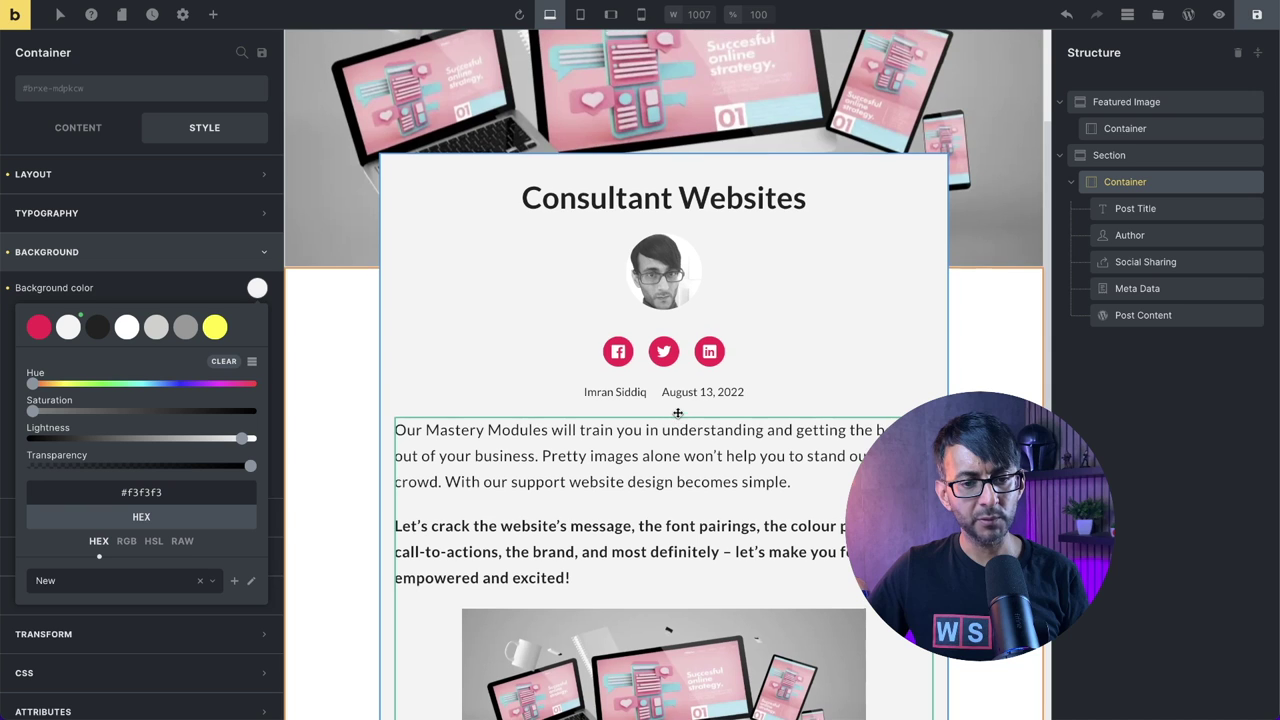
left_click(127, 328)
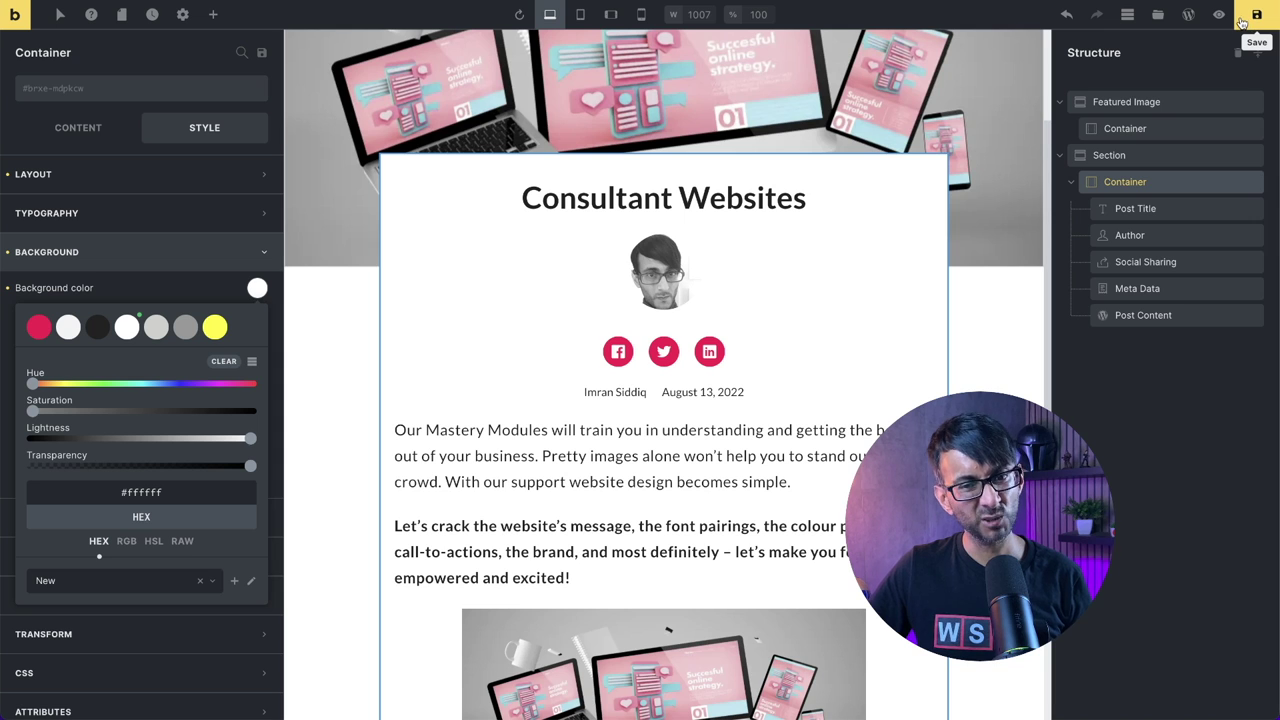
- Set the content container's top, right and left padding to 40 px
left_click(334, 272)
left_click(1110, 182)
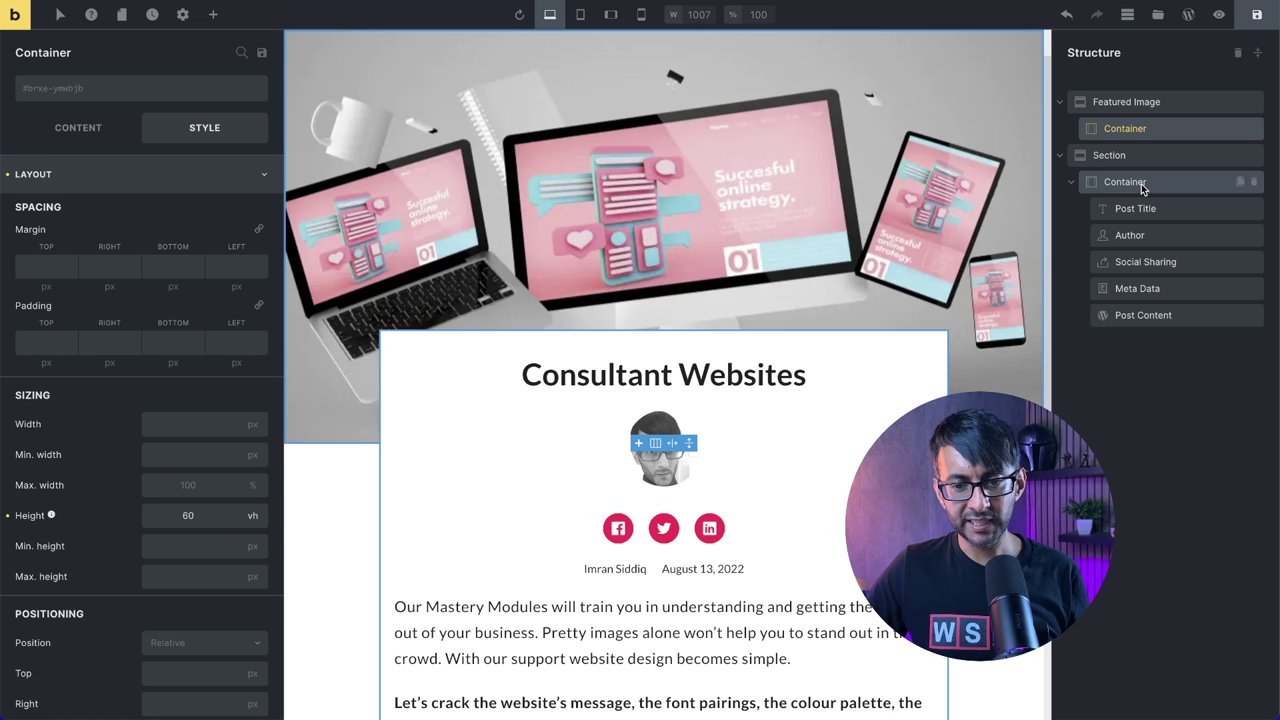
left_click(108, 342)
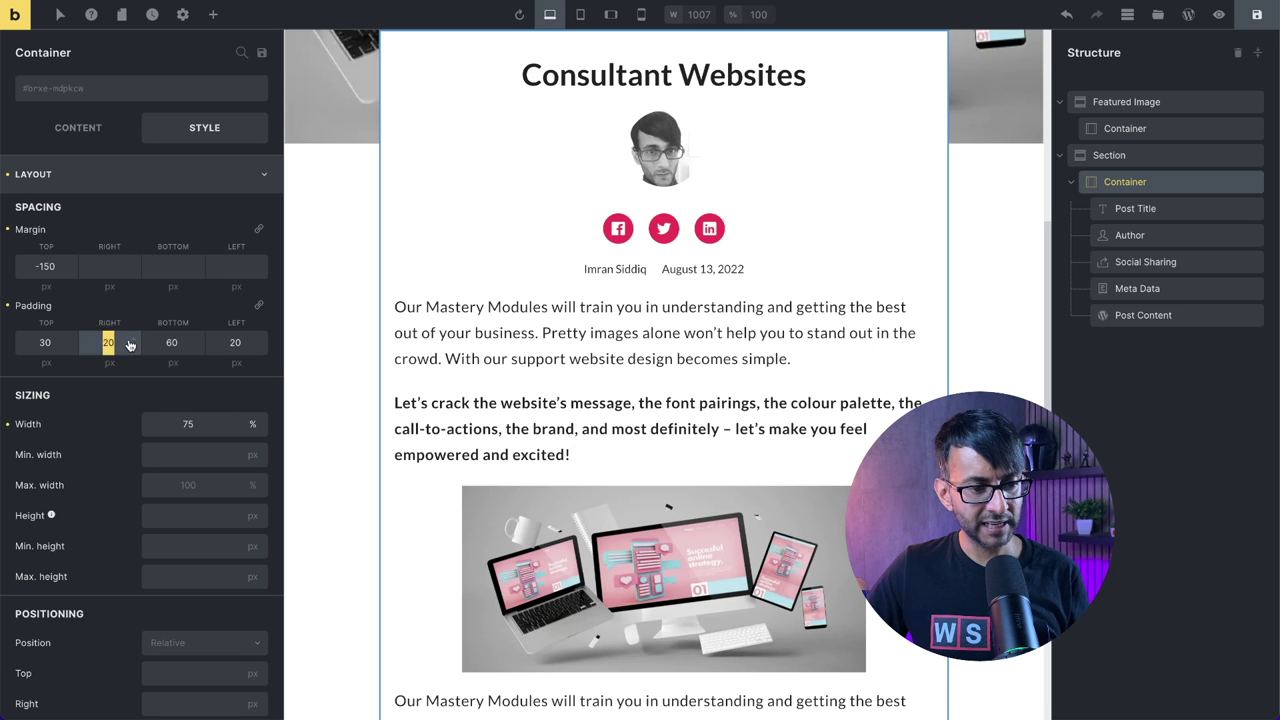
key("Up")
double_click(108, 342)
type("40")
key("Tab")
key("Tab")
type("40")
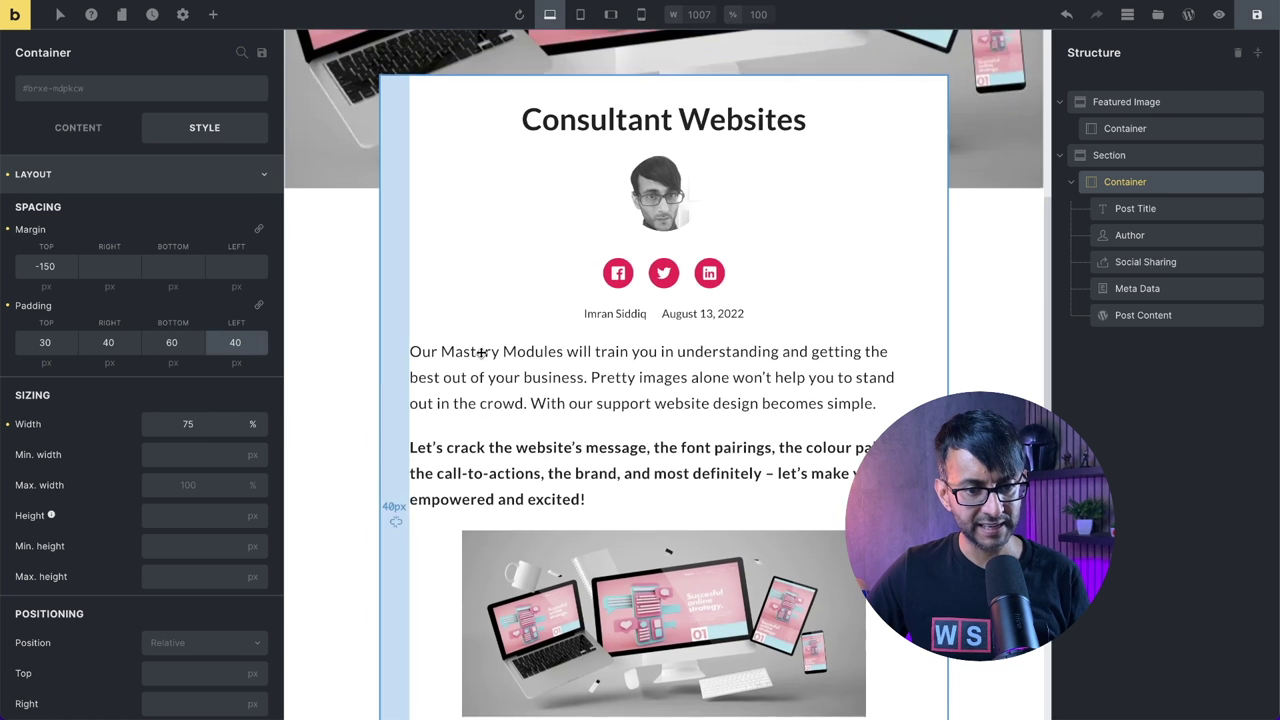
double_click(46, 343)
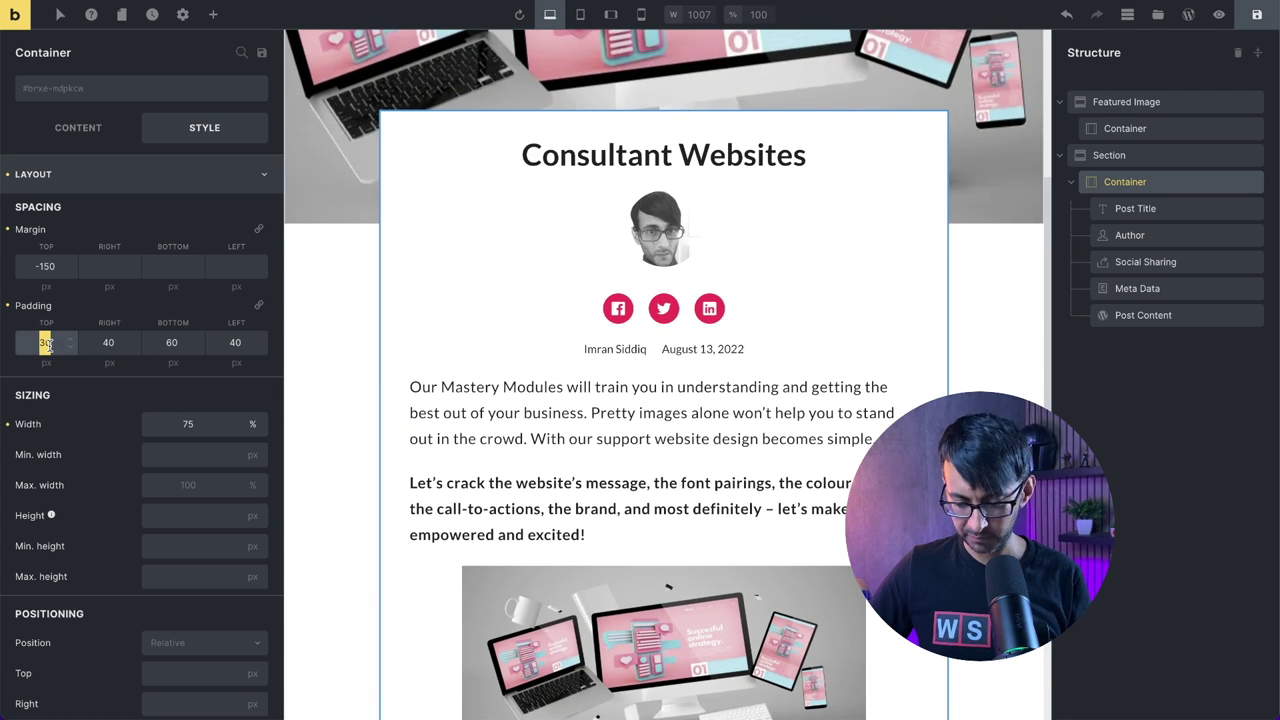
type("40")
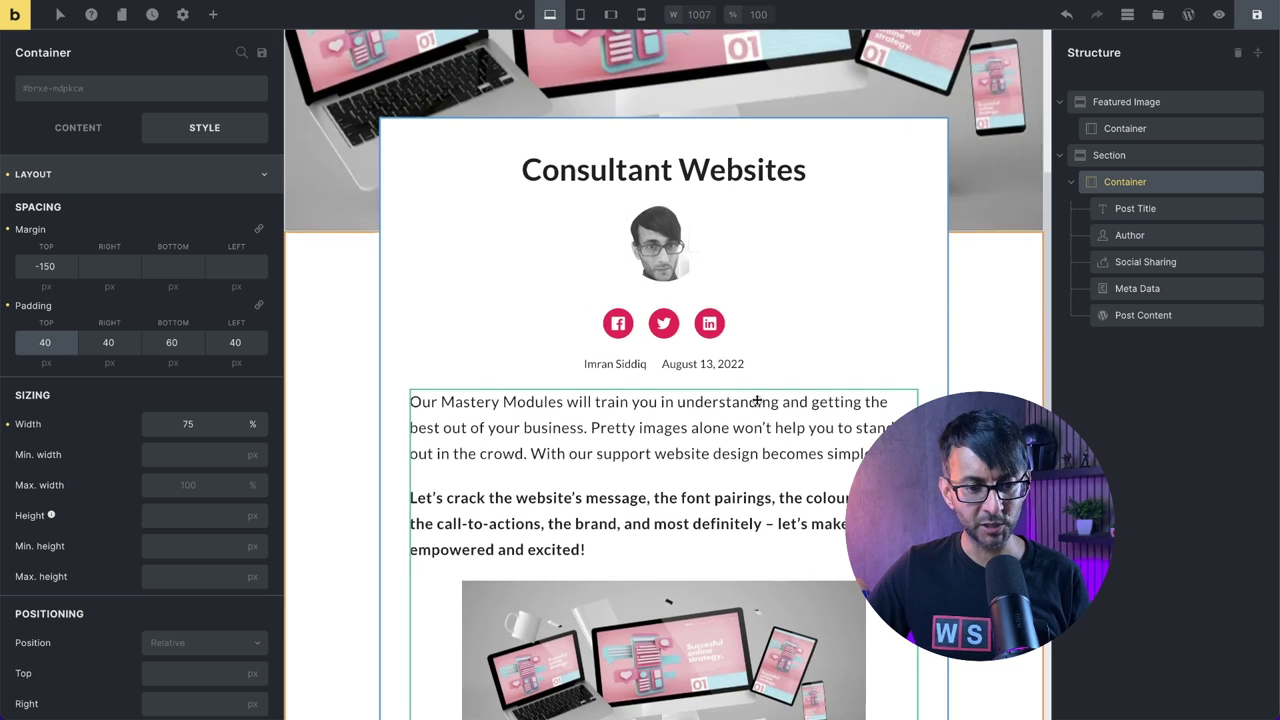
- Save the template and review the blog post's layout in preview mode
scroll(757, 400, "up", 3)
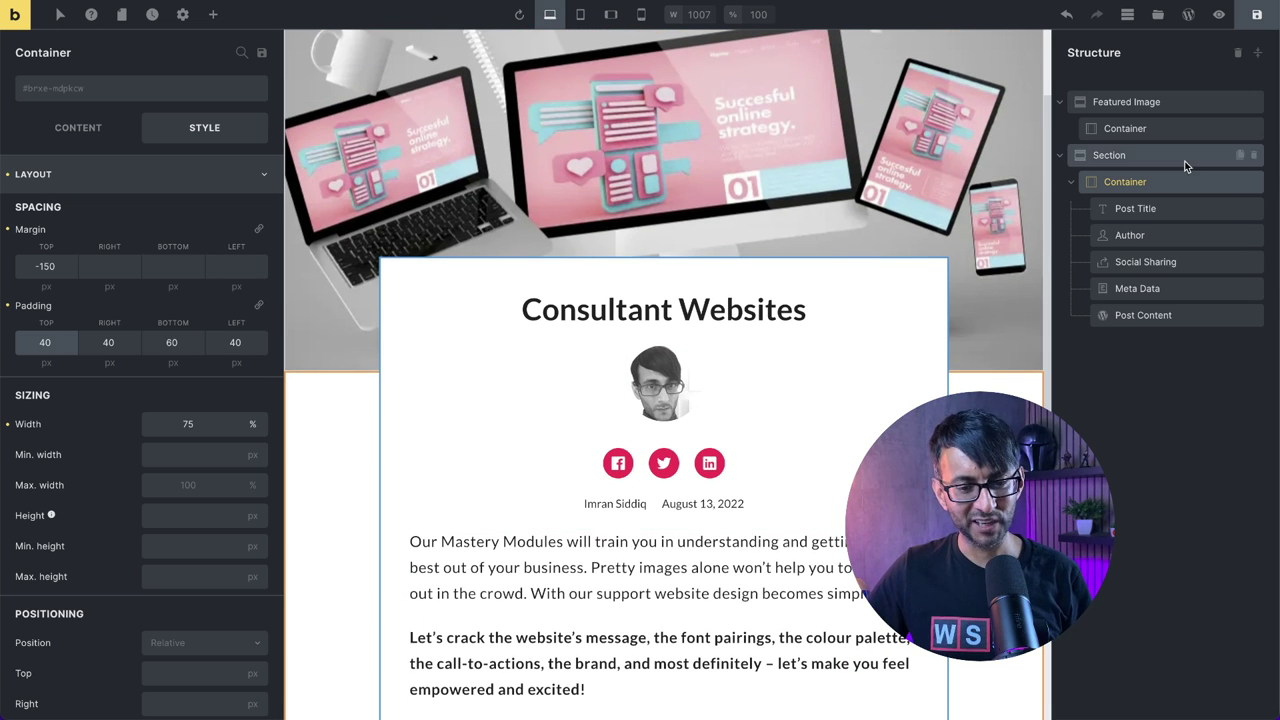
left_click(1266, 18)
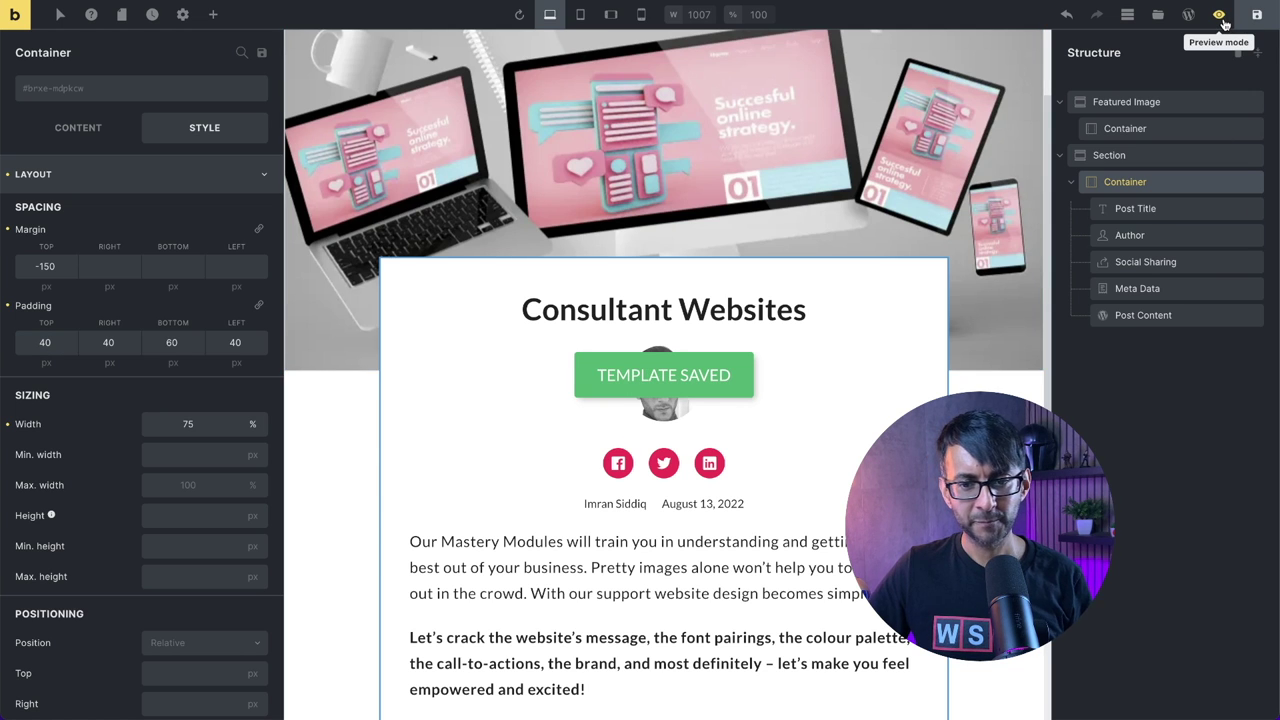
left_click(1219, 15)
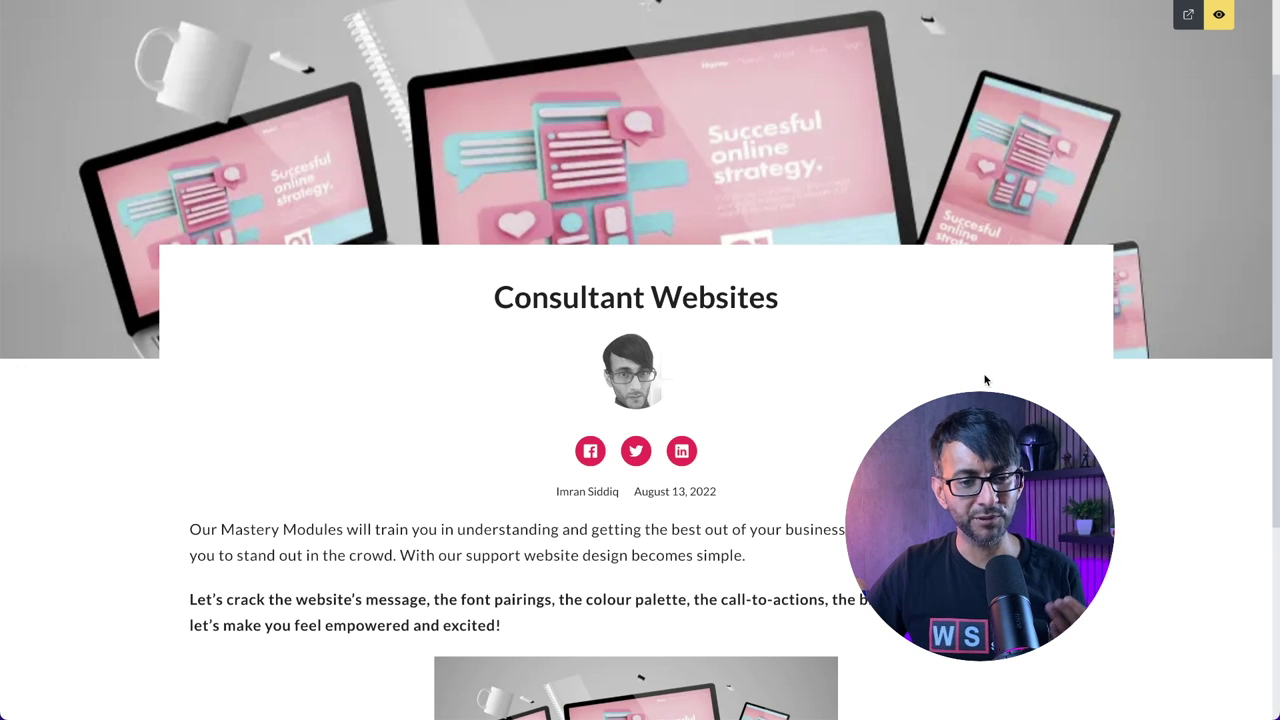
scroll(640, 360, "down", 3)
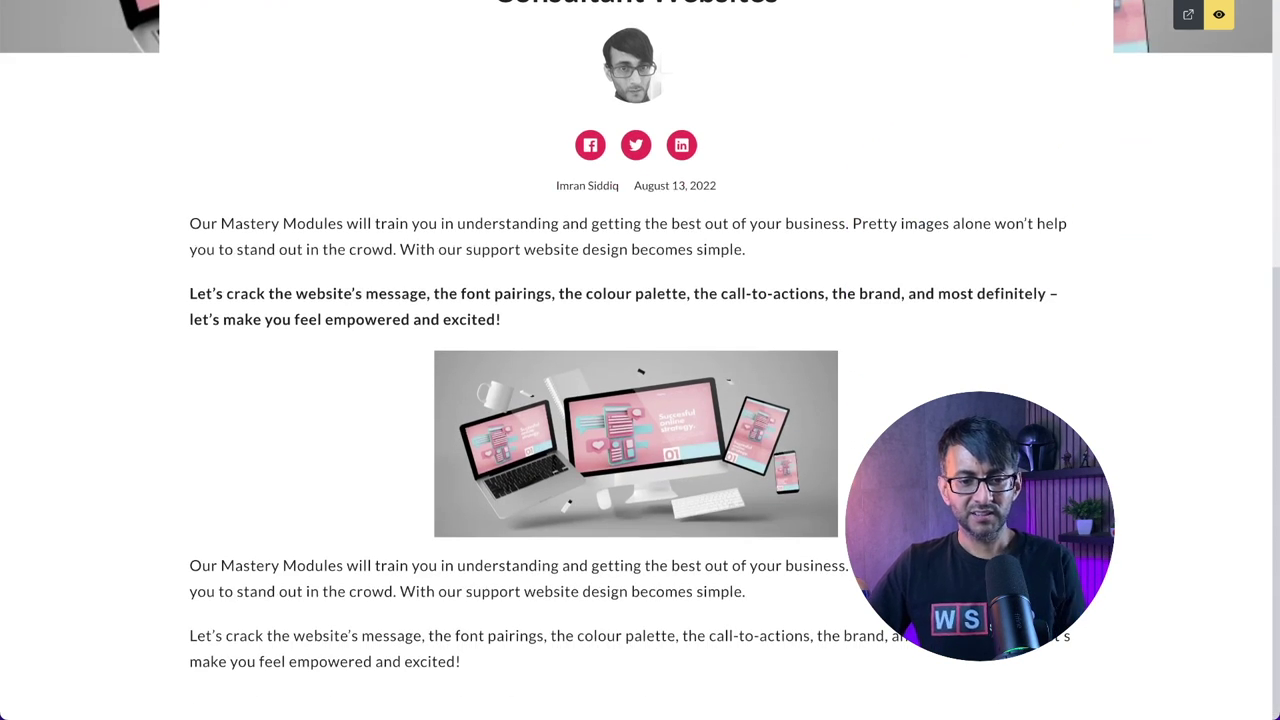
scroll(640, 360, "up", 4)
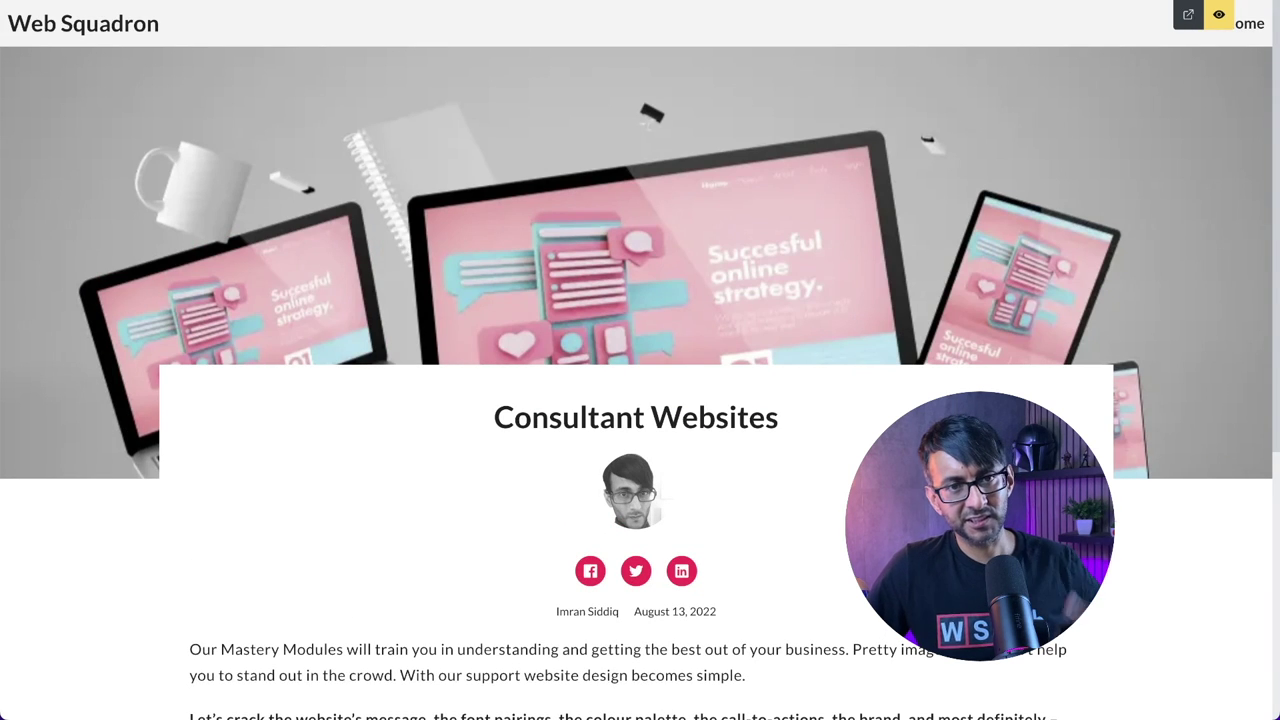
scroll(640, 360, "down", 2)
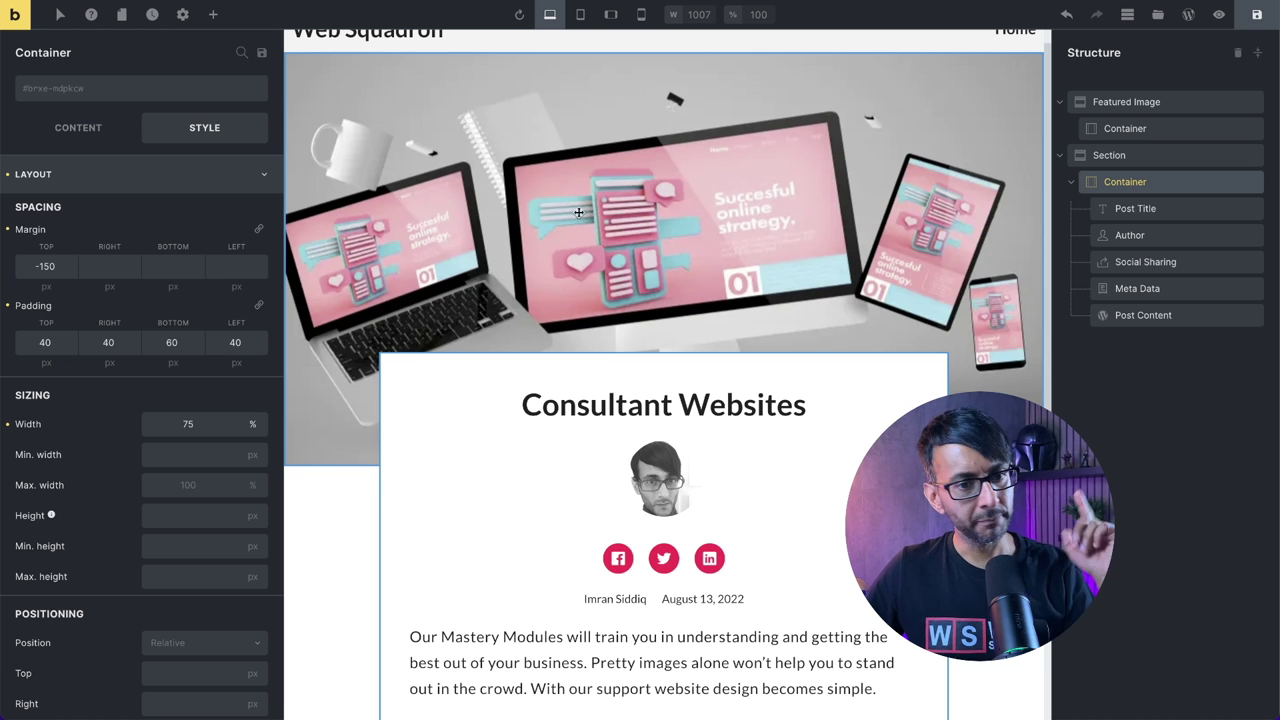
- Add a template condition that applies the template to the Posts post type, and save the template
left_click(187, 22)
left_click(127, 170)
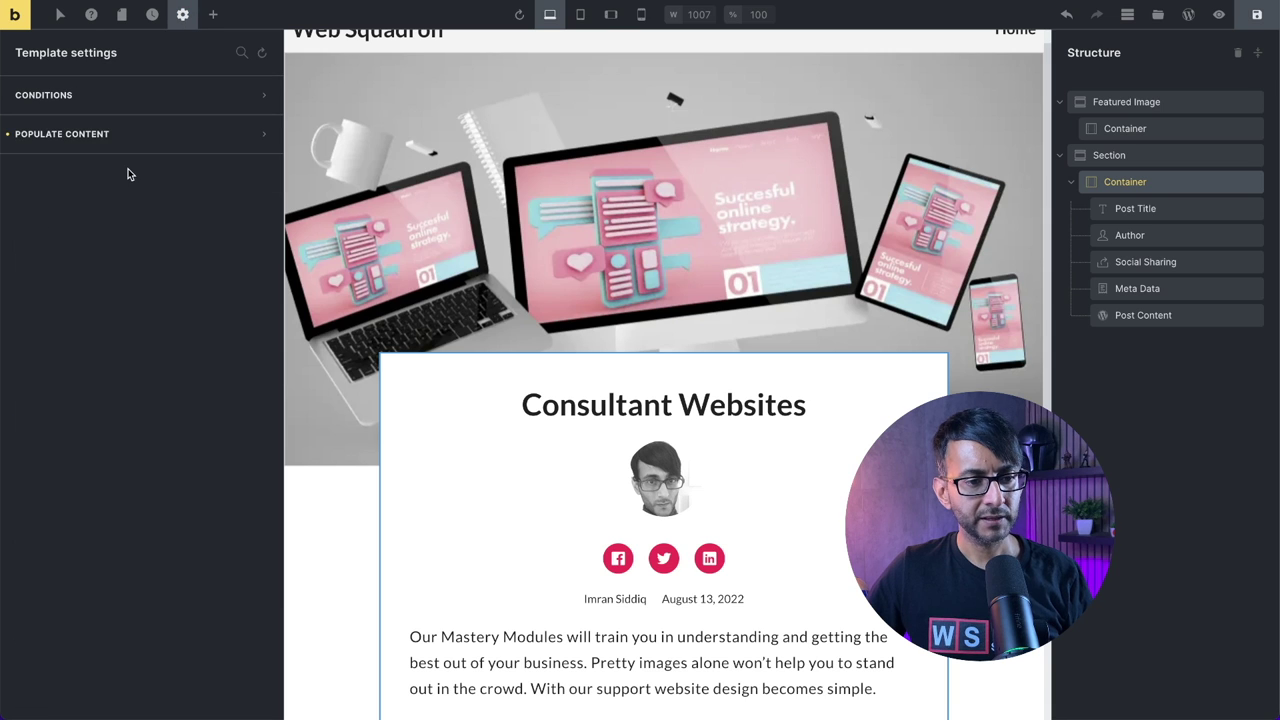
left_click(151, 134)
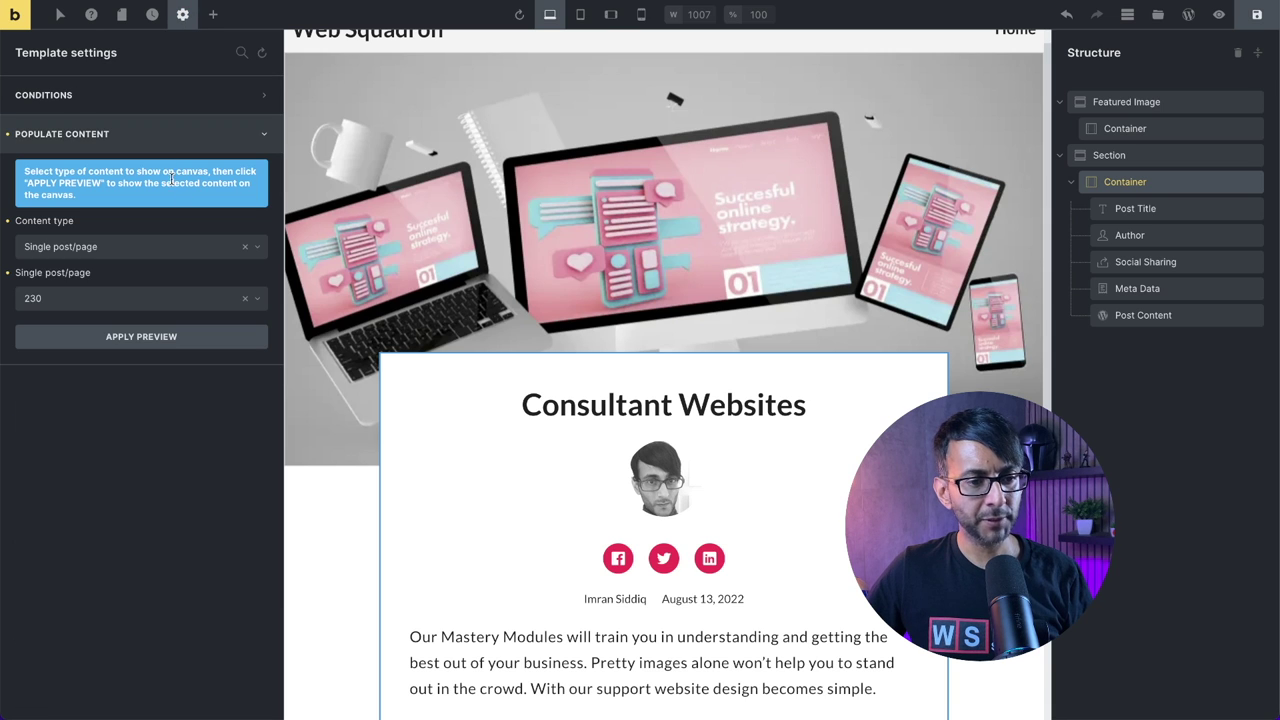
left_click(244, 247)
left_click(45, 95)
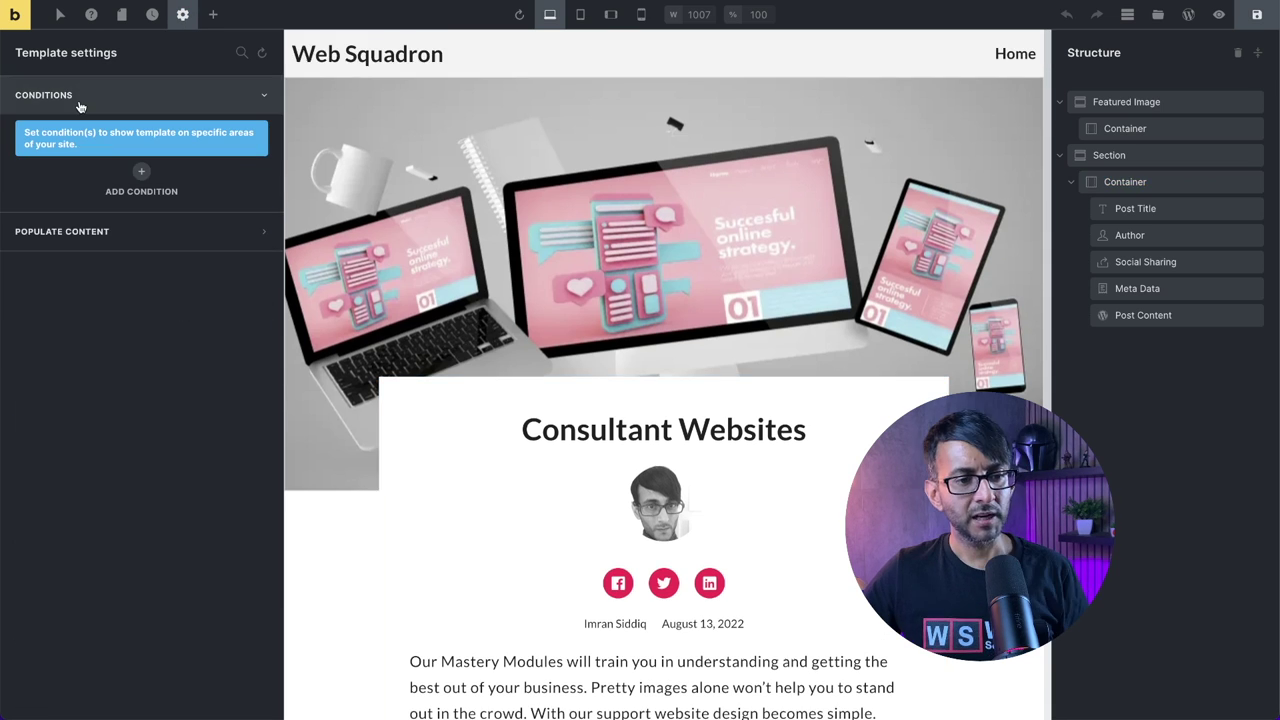
left_click(142, 174)
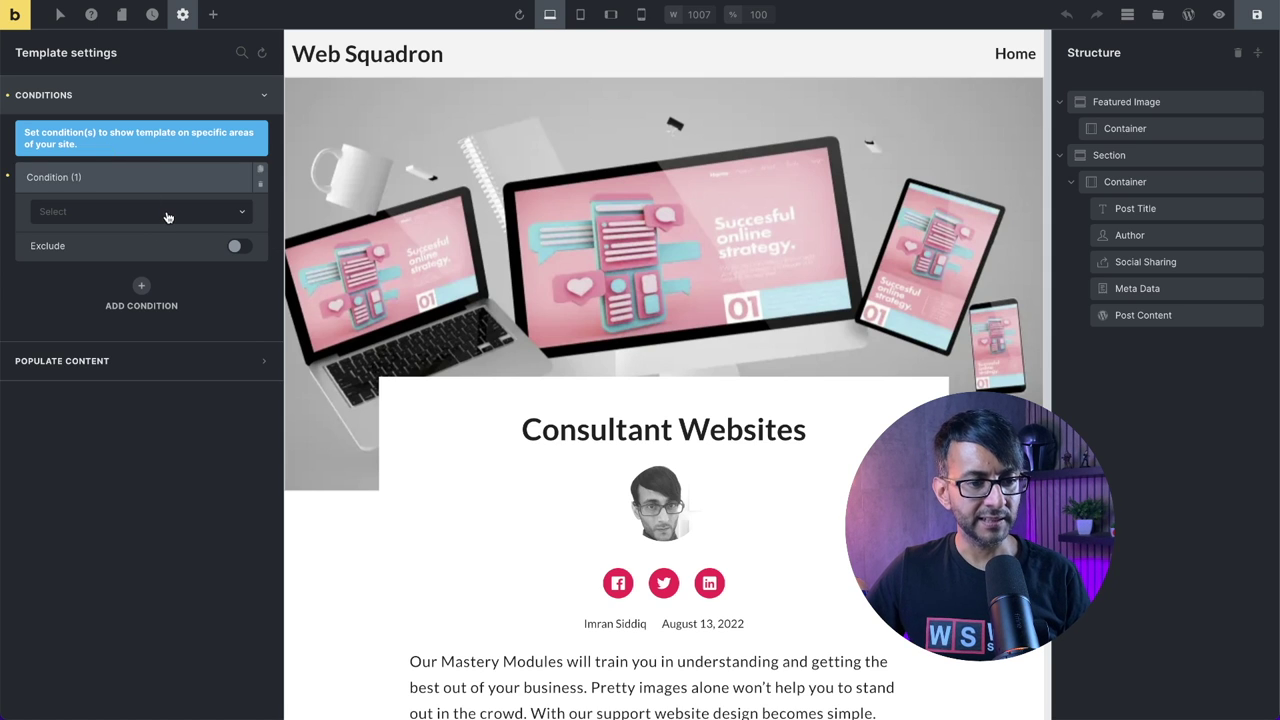
left_click(166, 214)
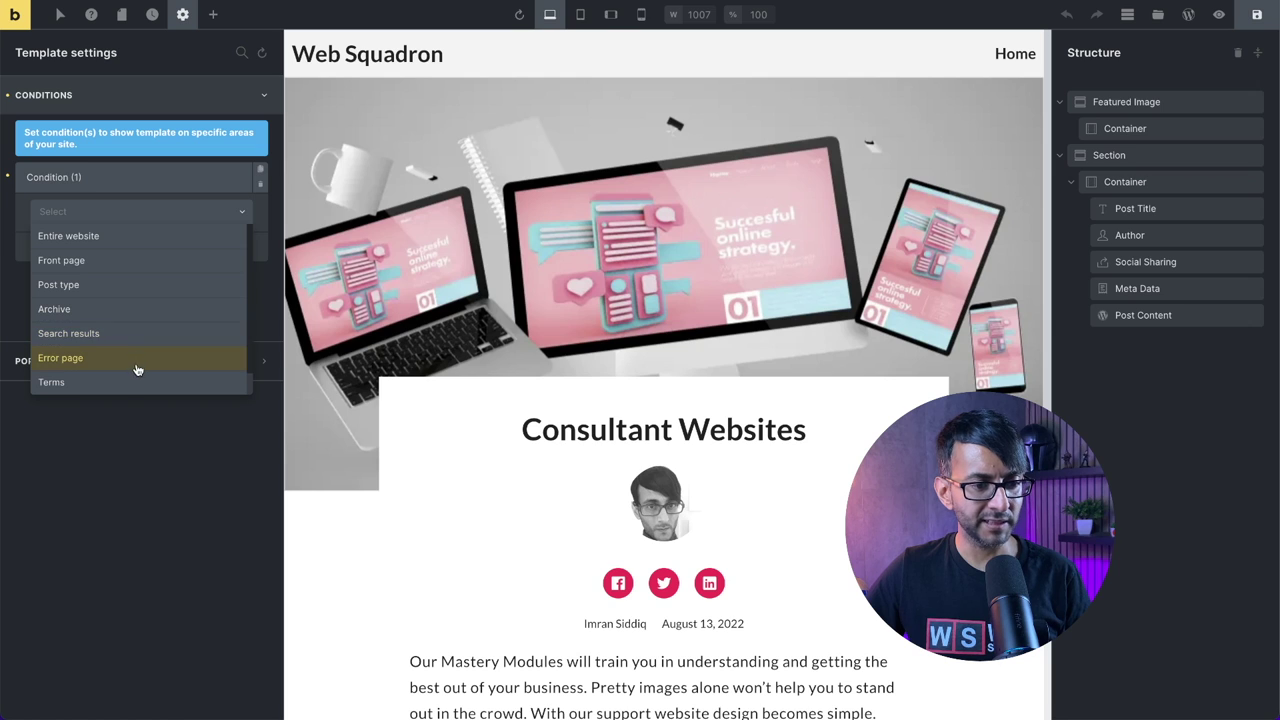
left_click(88, 287)
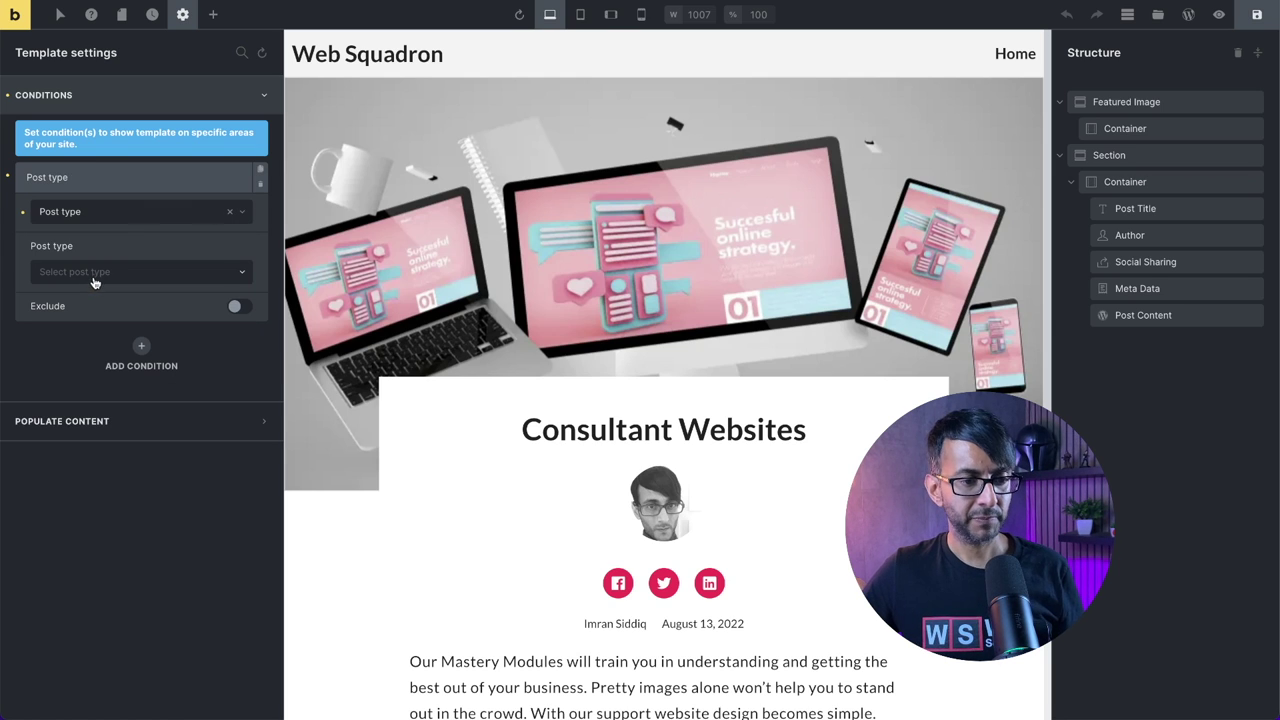
left_click(106, 274)
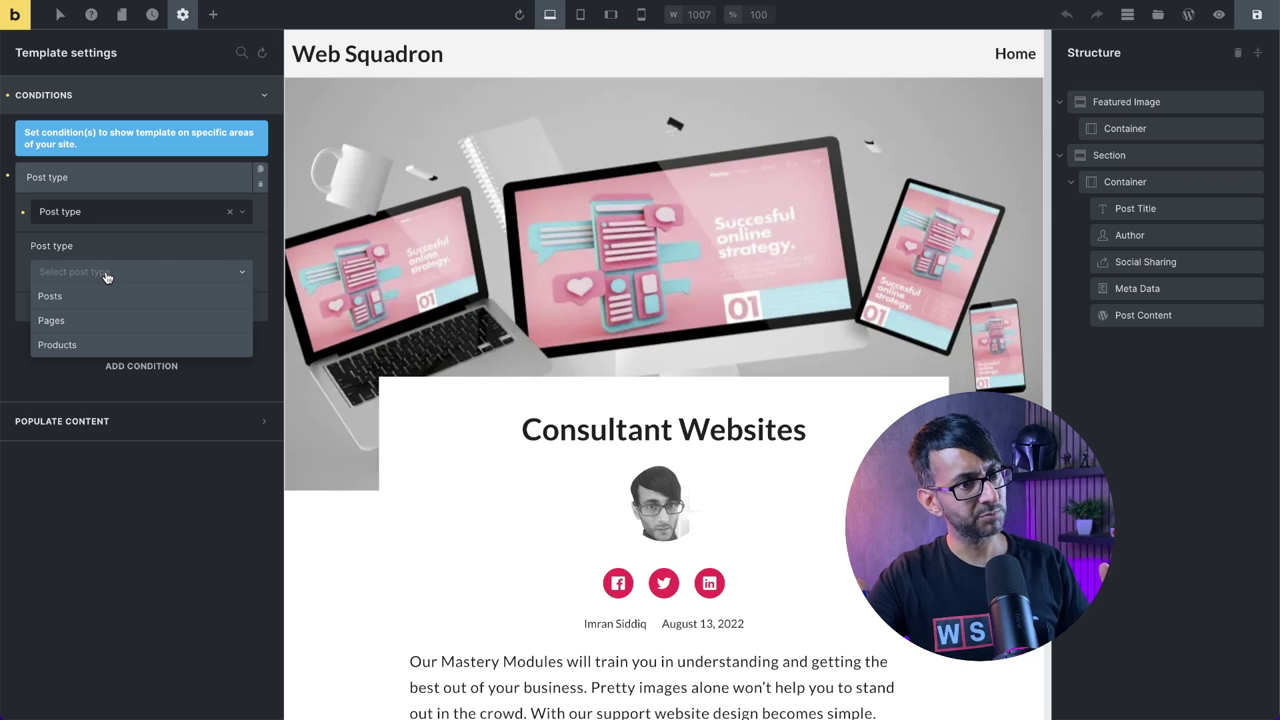
left_click(89, 296)
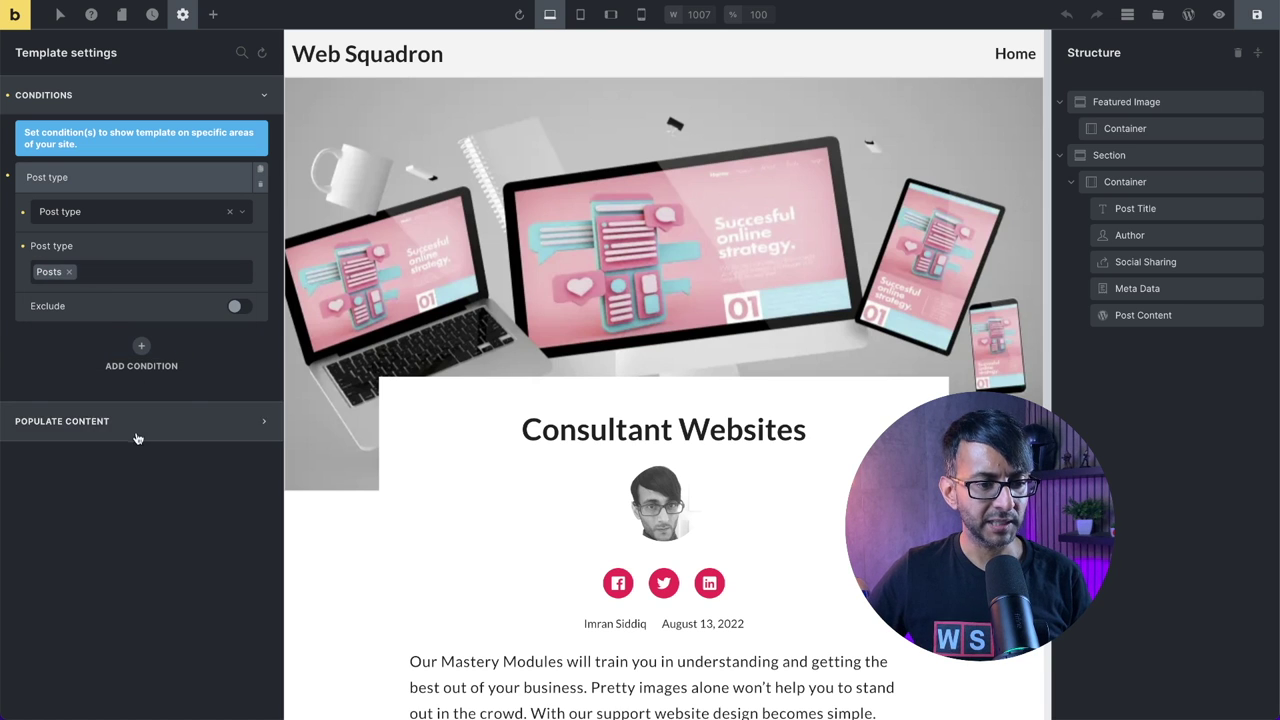
left_click(1253, 16)
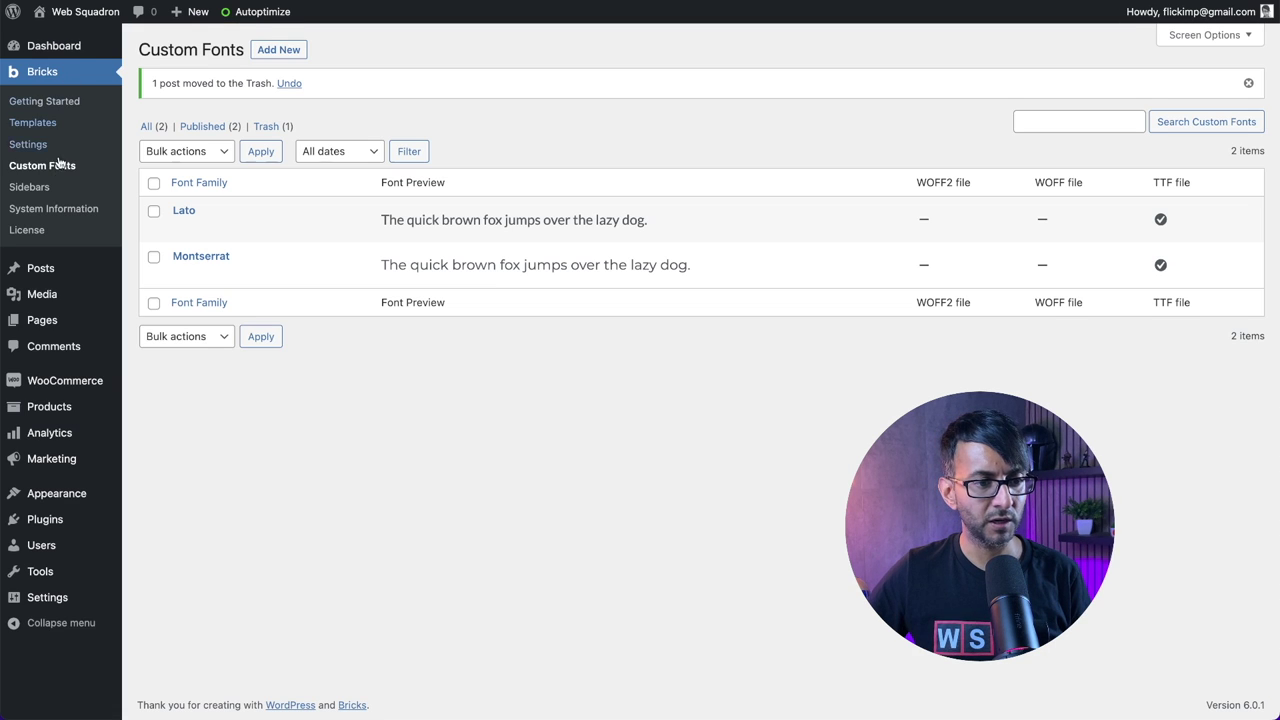
- Create a new WordPress page titled Blog and open it for editing with Bricks
mouse_move(54, 327)
left_click(160, 323)
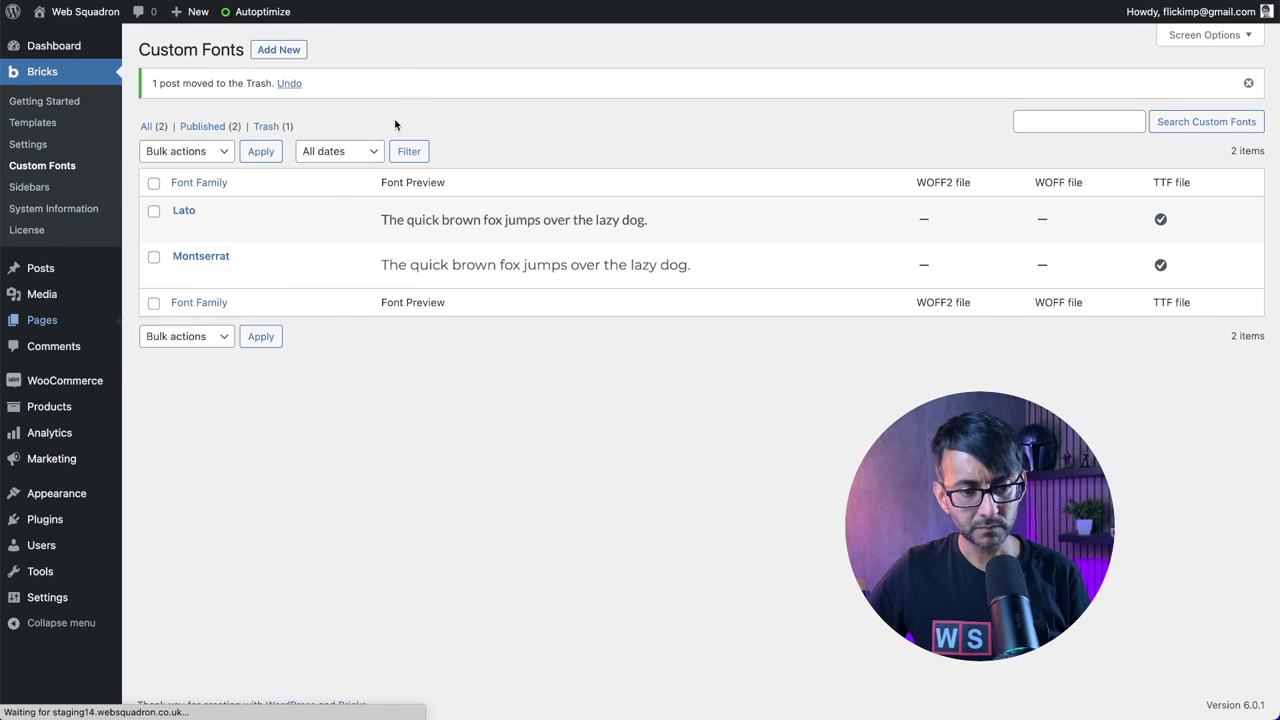
left_click(220, 50)
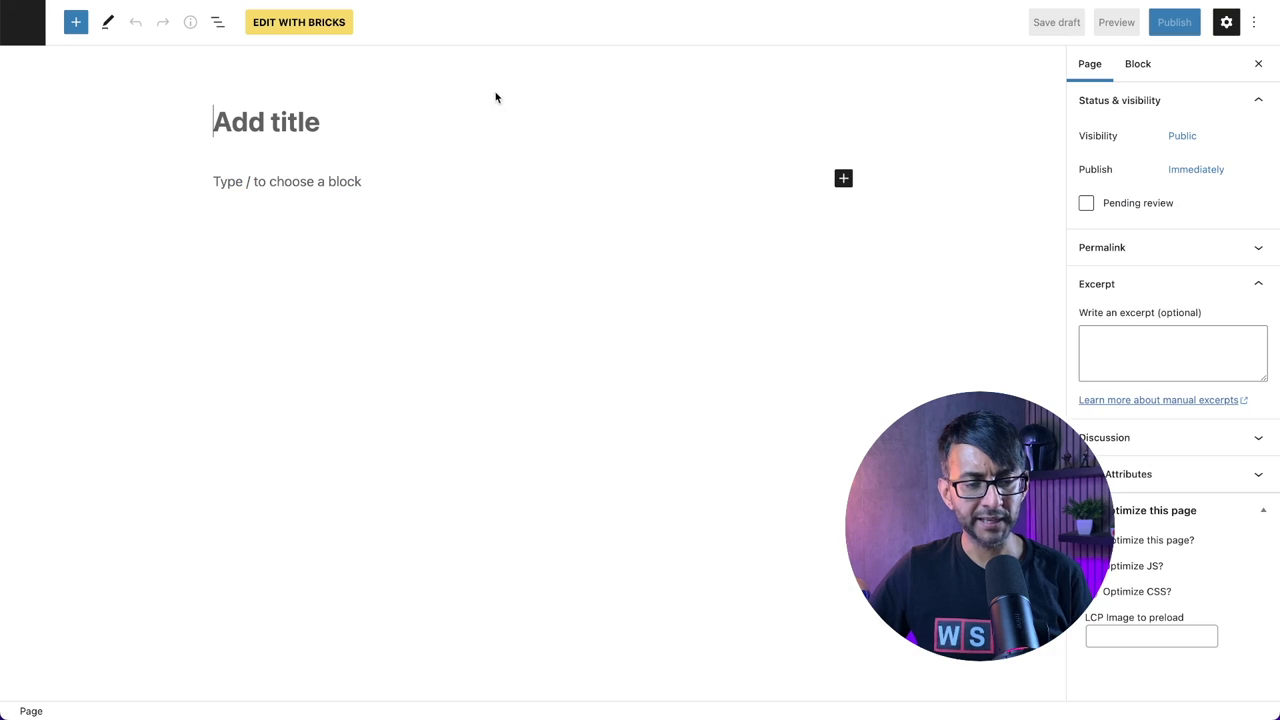
type("Pos")
key("BackSpace")
key("BackSpace")
key("BackSpace")
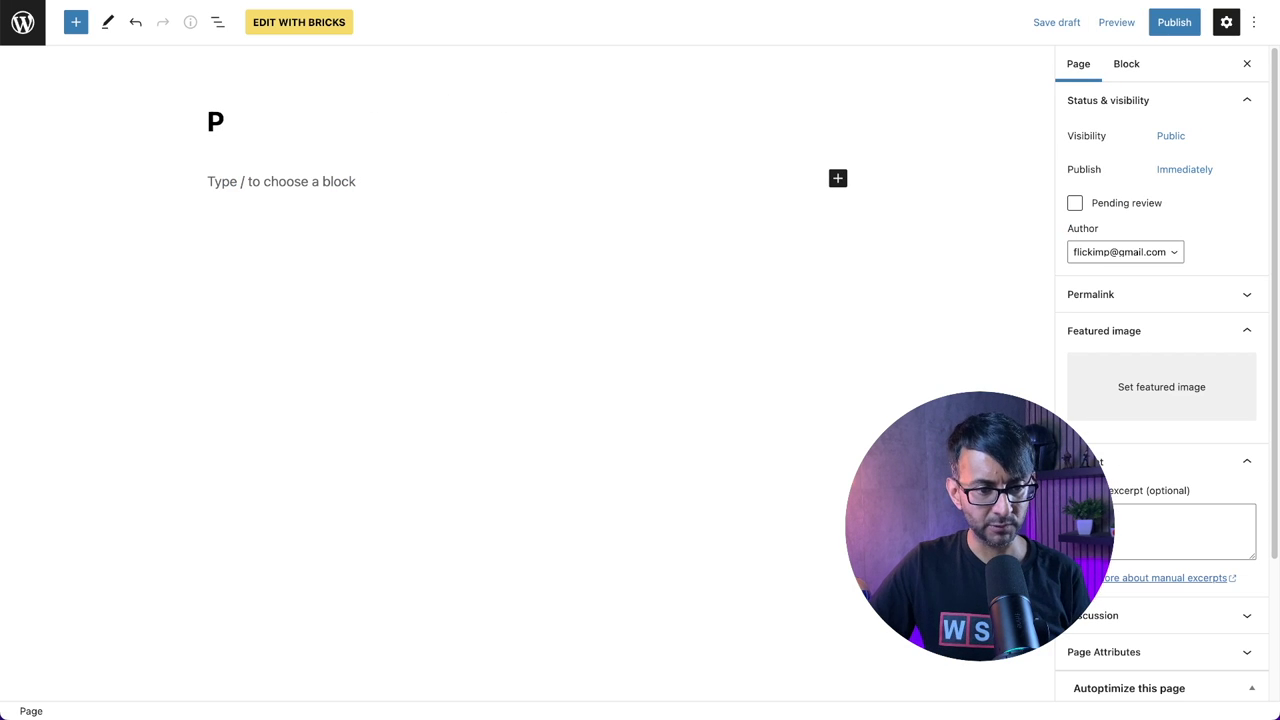
type("Blog")
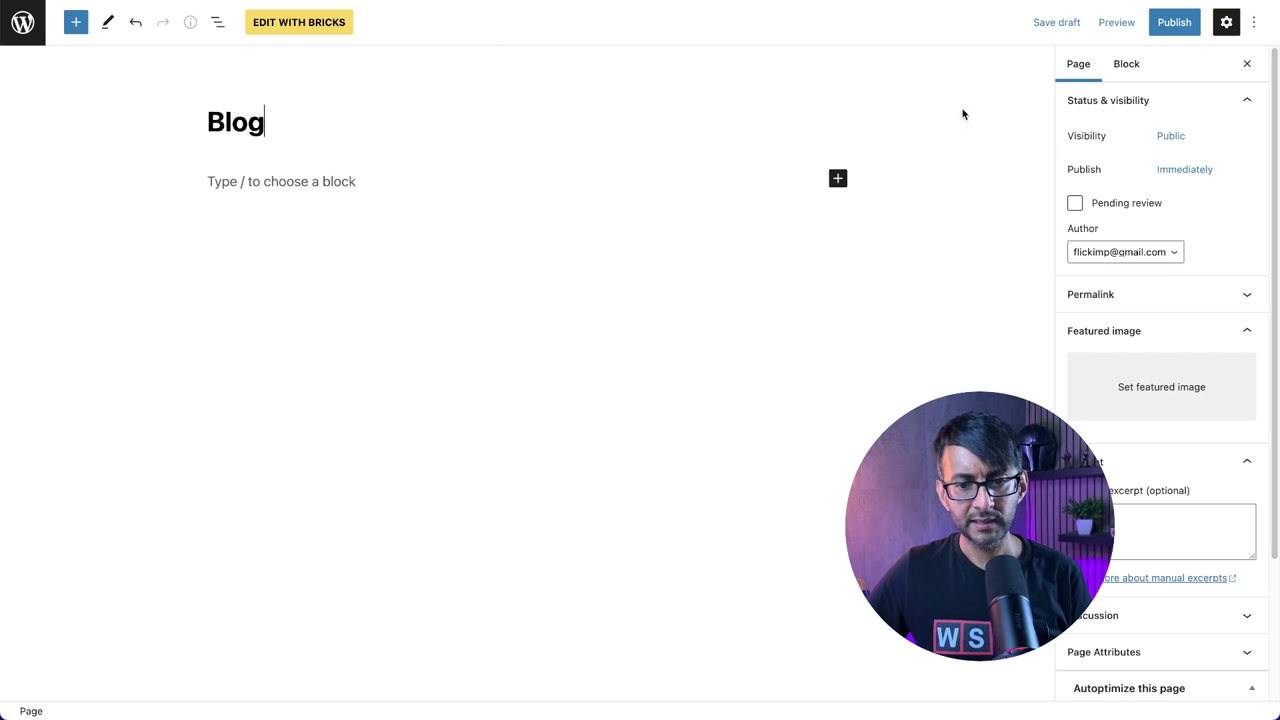
left_click(265, 28)
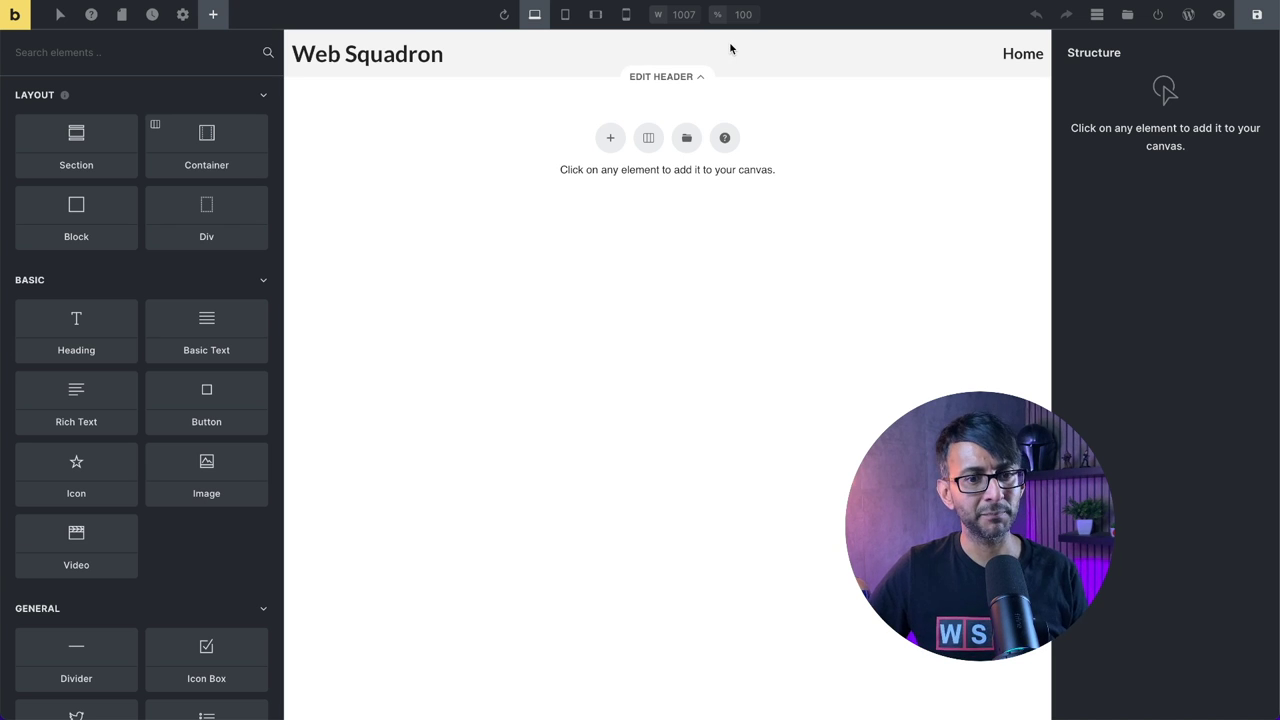
- Add a section to the Blog page and place a Posts element inside its container
left_click(611, 140)
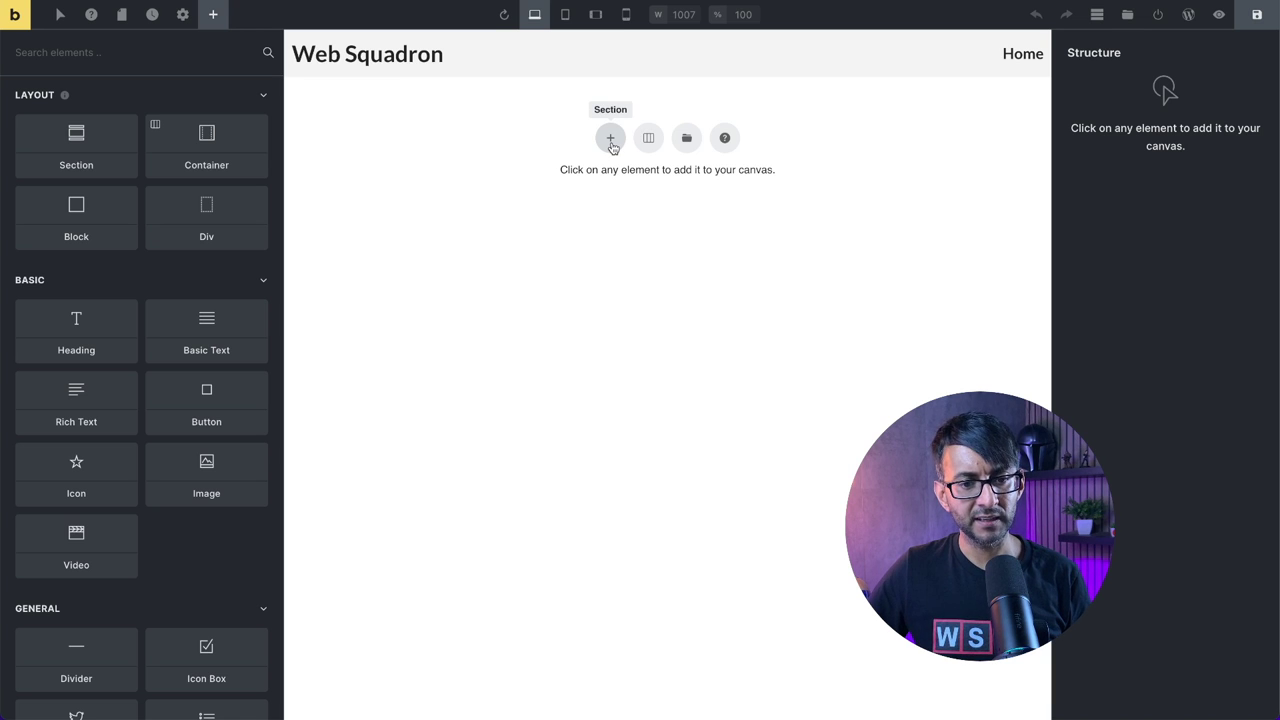
left_click(611, 140)
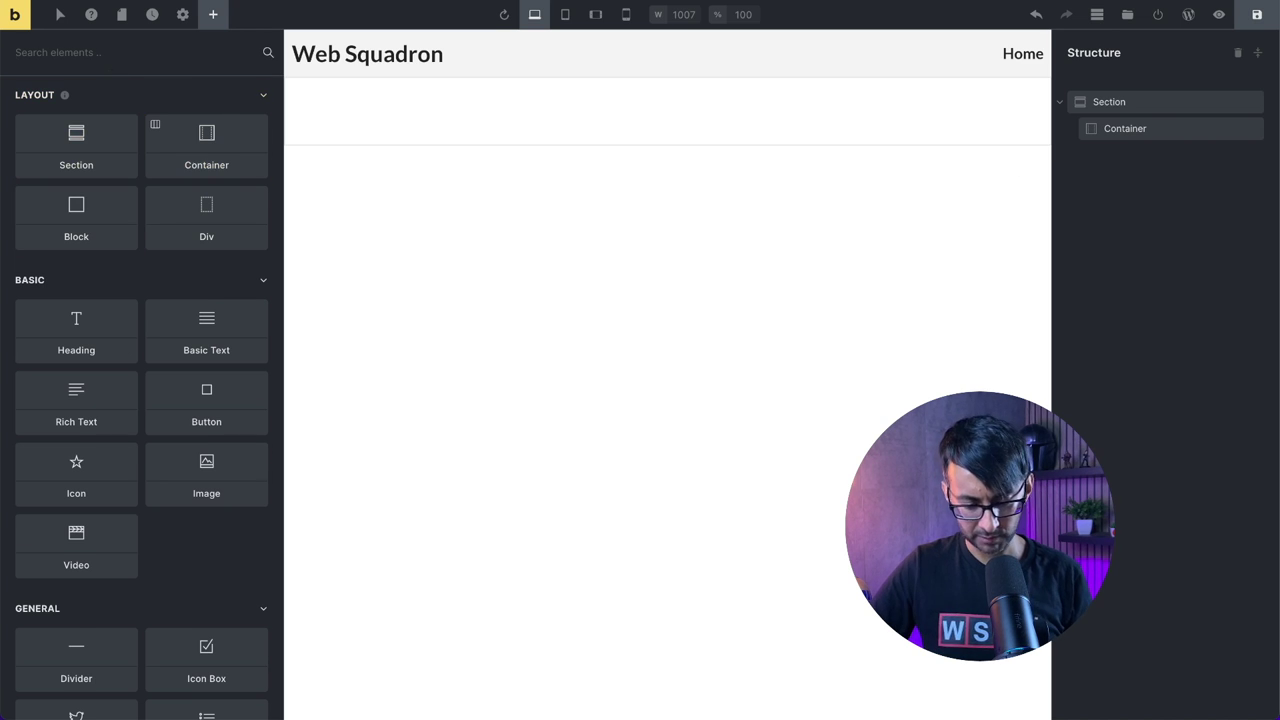
type("prod")
key("BackSpace")
key("BackSpace")
key("BackSpace")
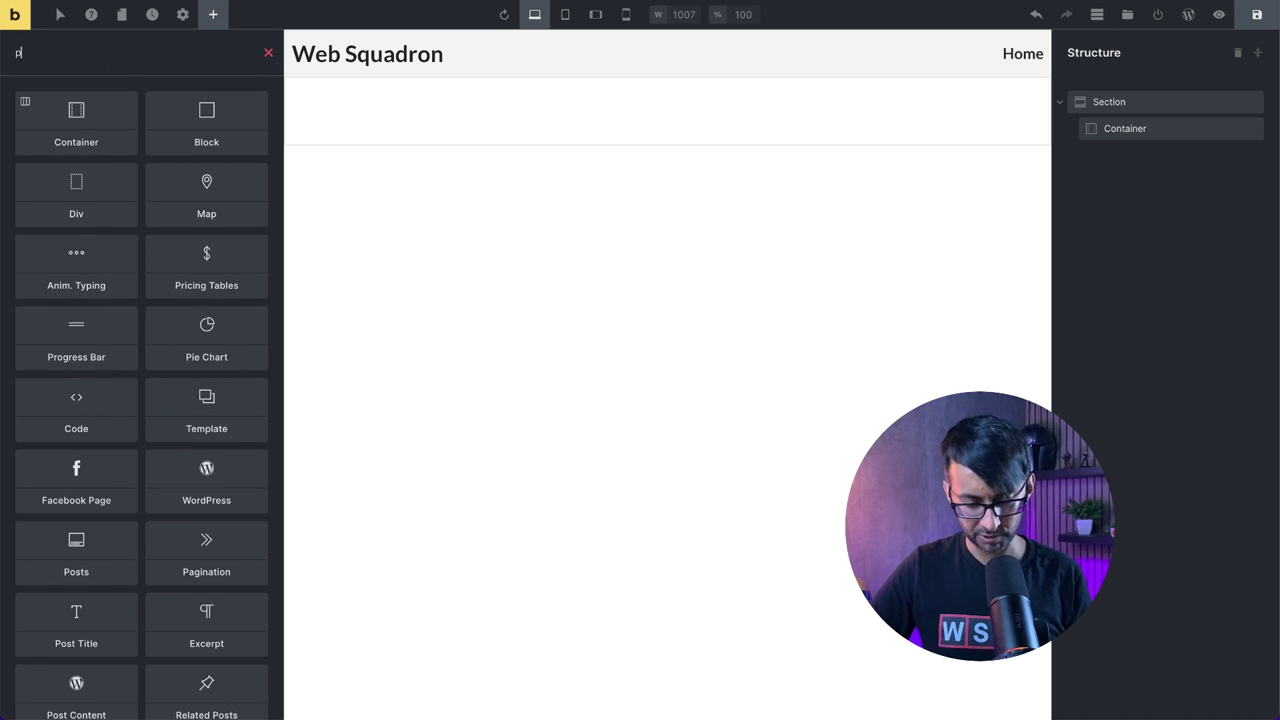
type("ost")
left_click_drag(52, 127, 5, 110)
left_click(66, 117)
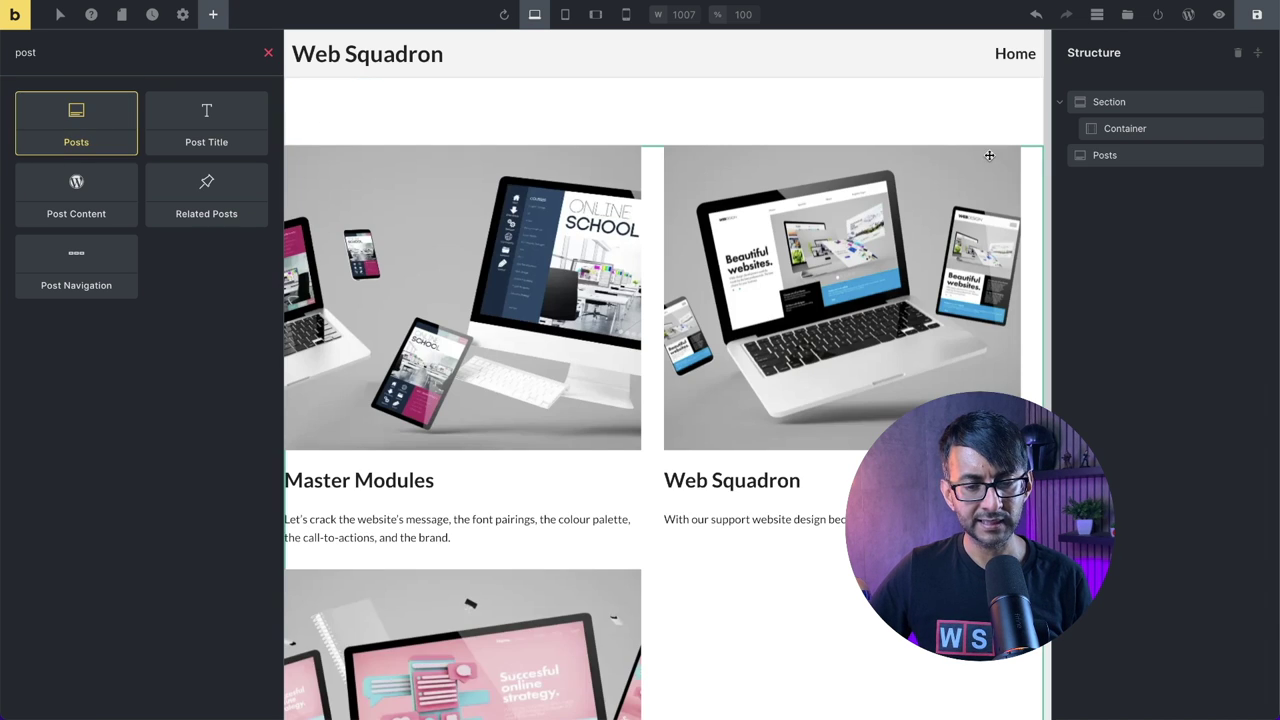
left_click(1126, 160)
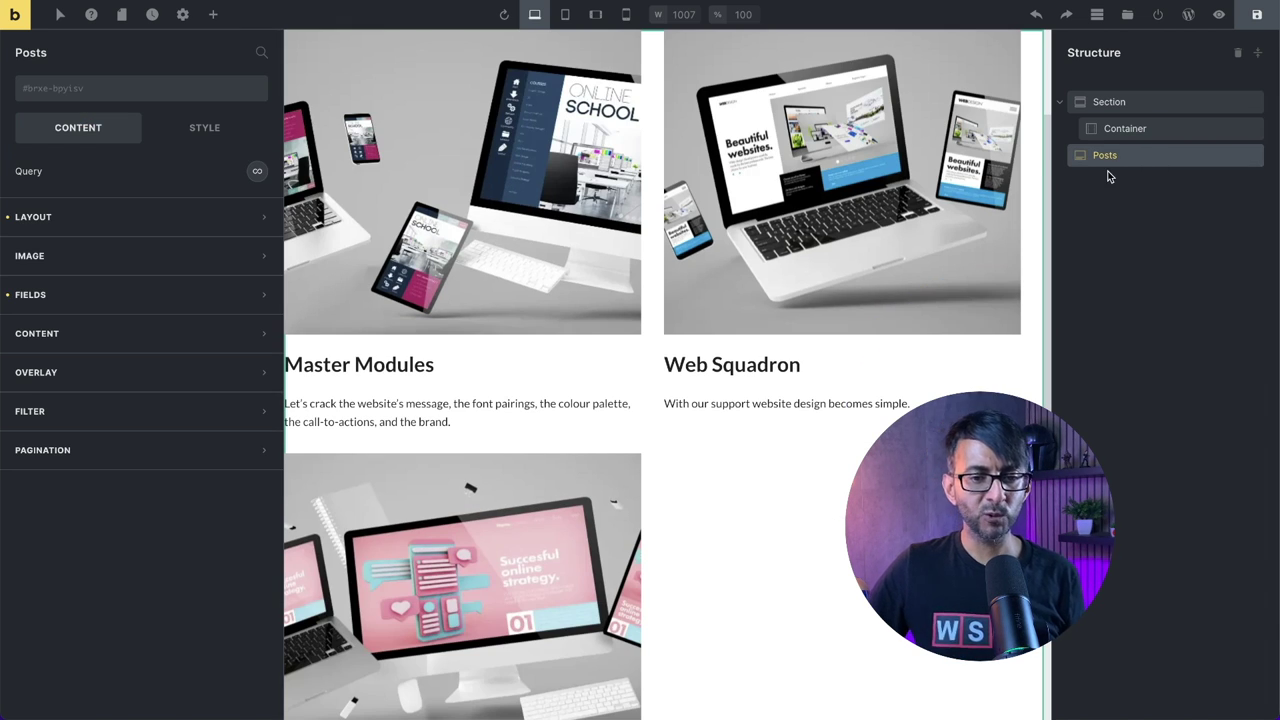
left_click_drag(1117, 163, 1195, 133)
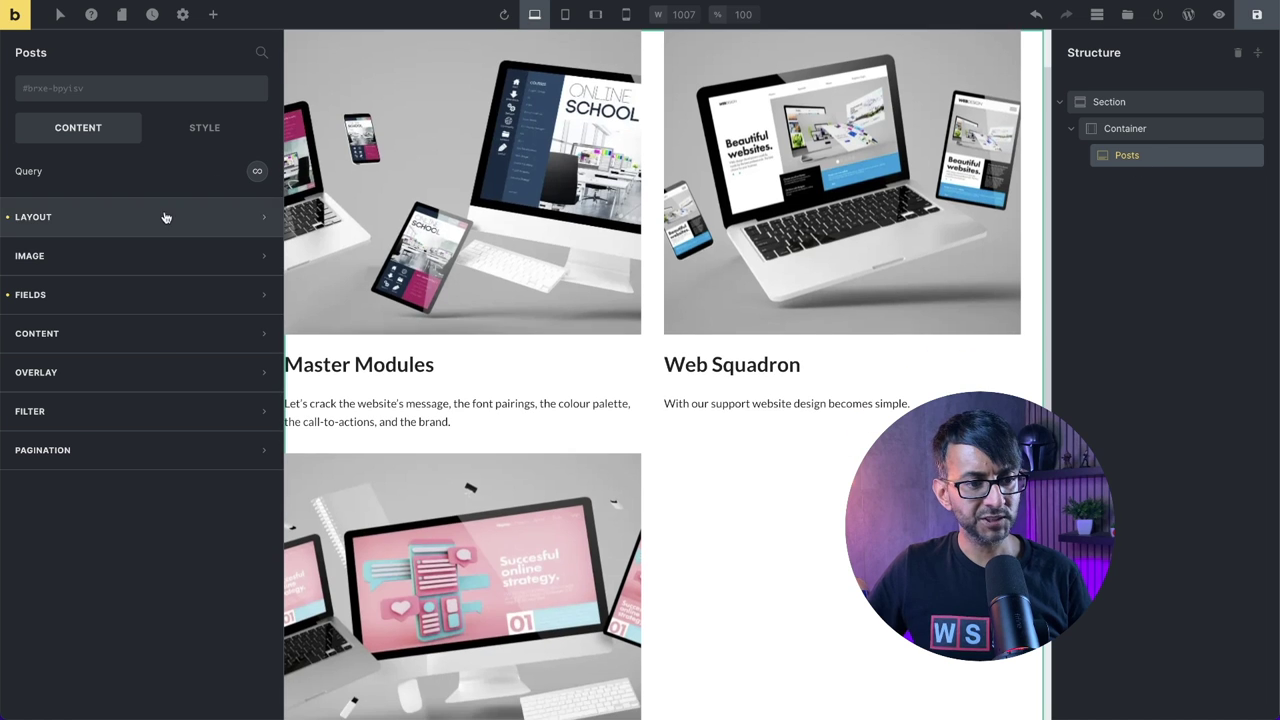
- Set the Posts element's query to the Posts post type with 15 posts per page
left_click(256, 174)
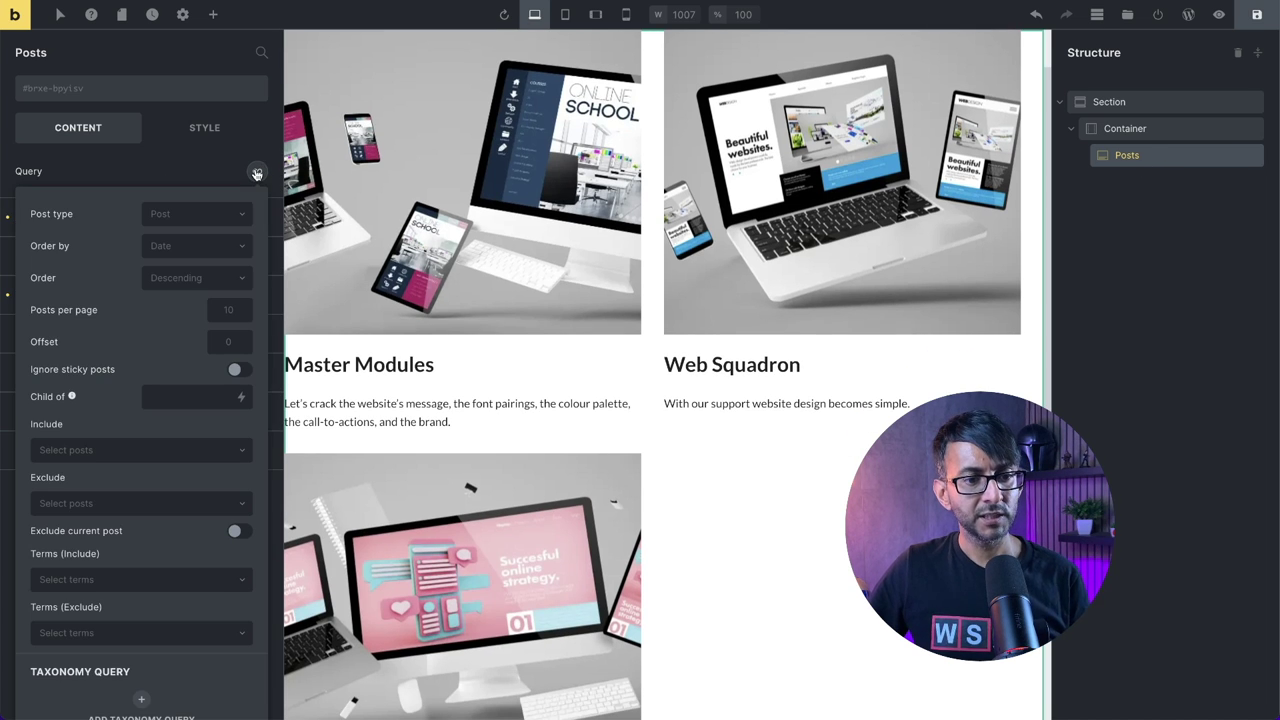
left_click(204, 218)
left_click(208, 243)
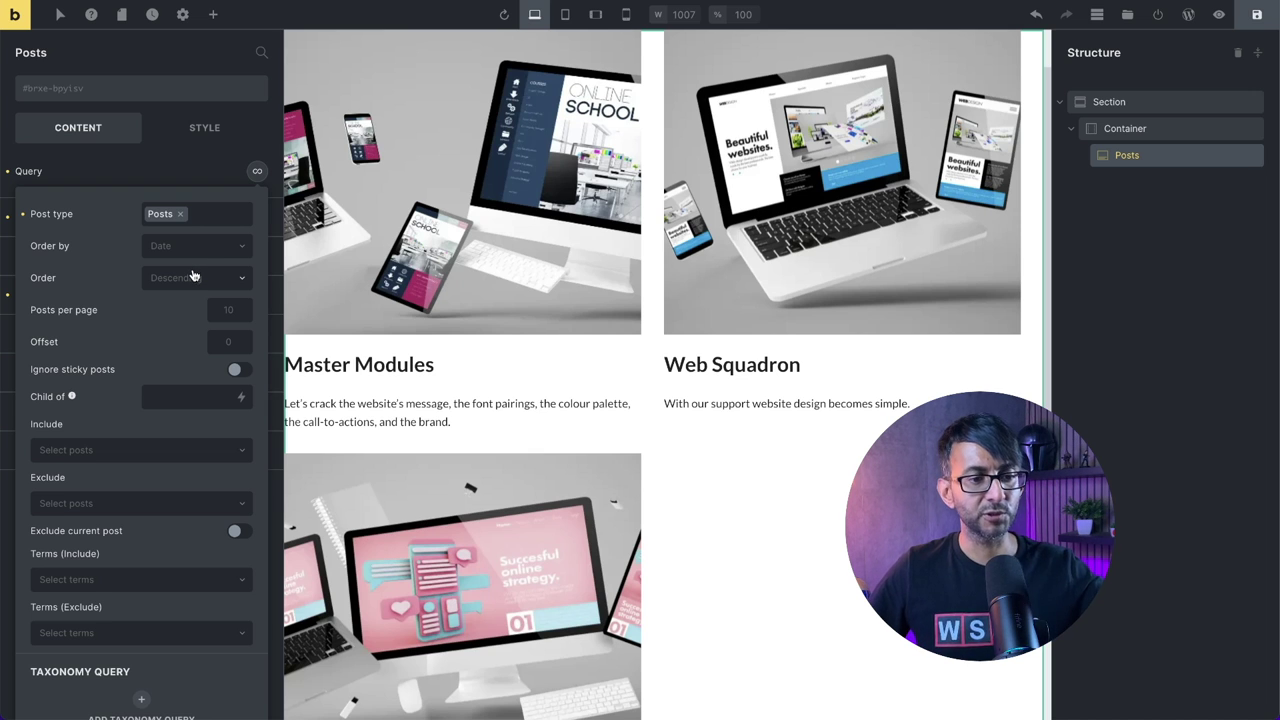
left_click(228, 310)
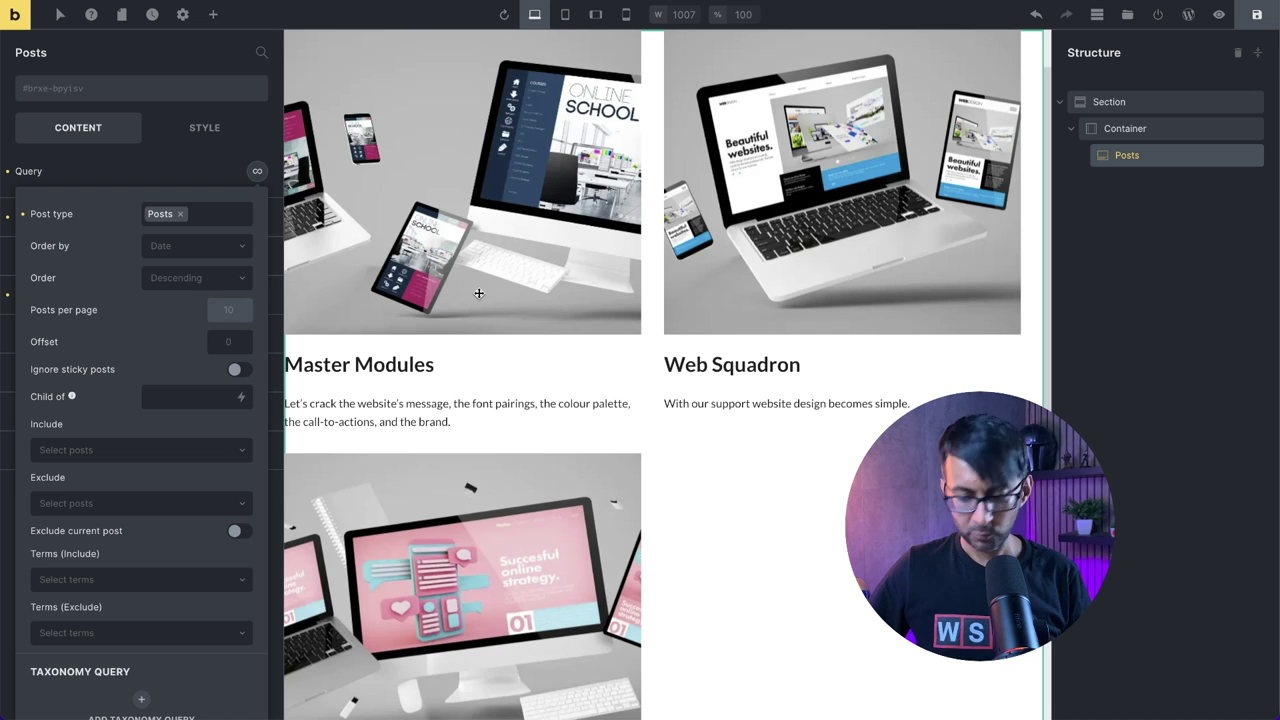
type("15")
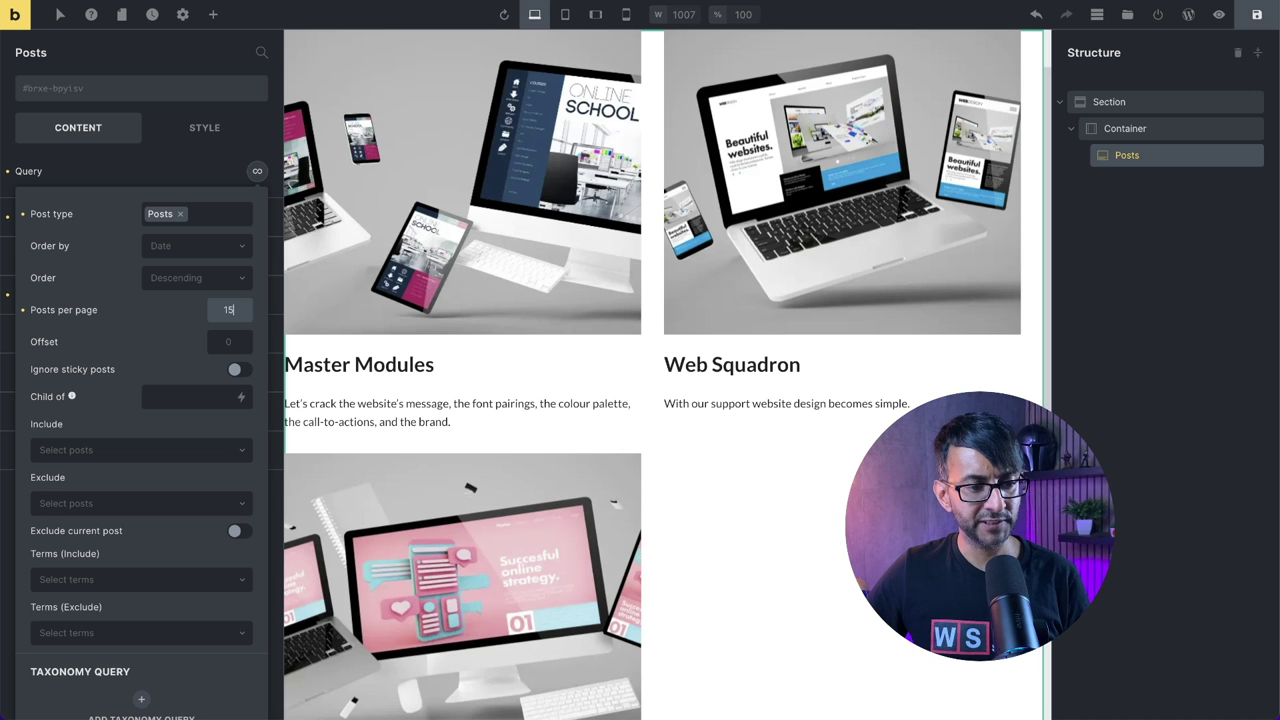
- Try an offset of 1 in the posts query and clear it again
left_click(220, 342)
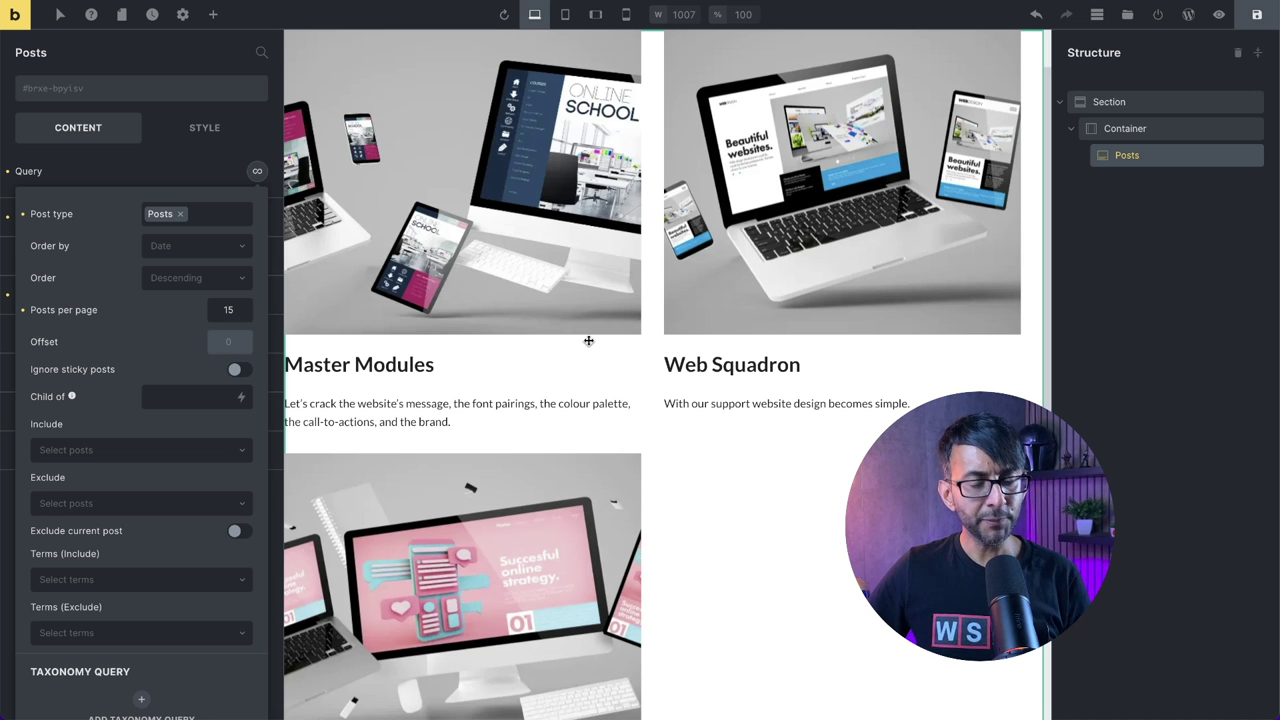
type("1")
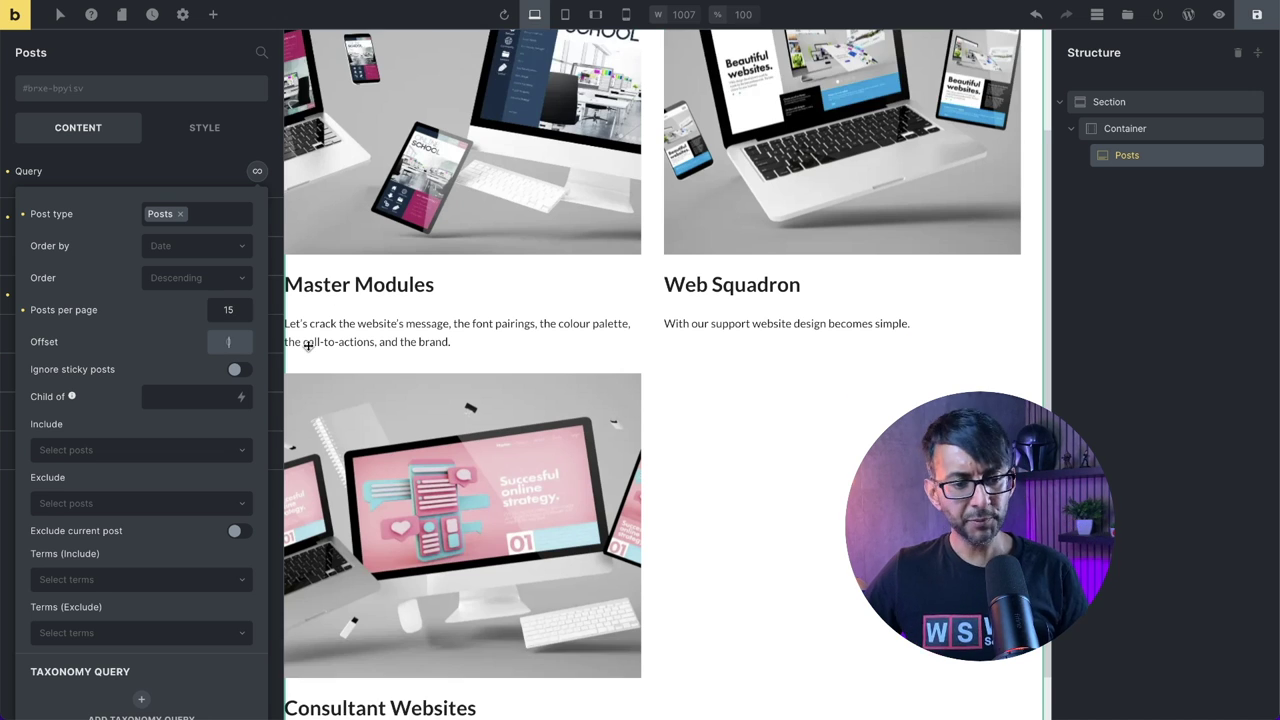
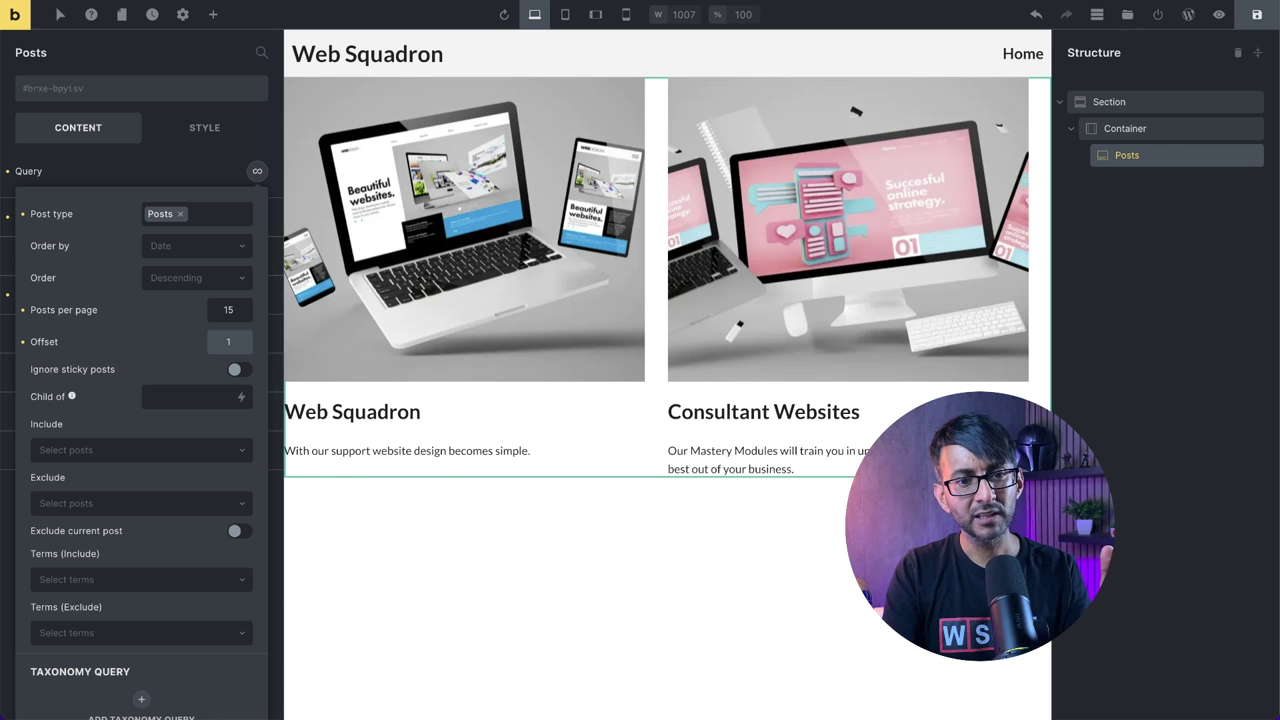
key("BackSpace")
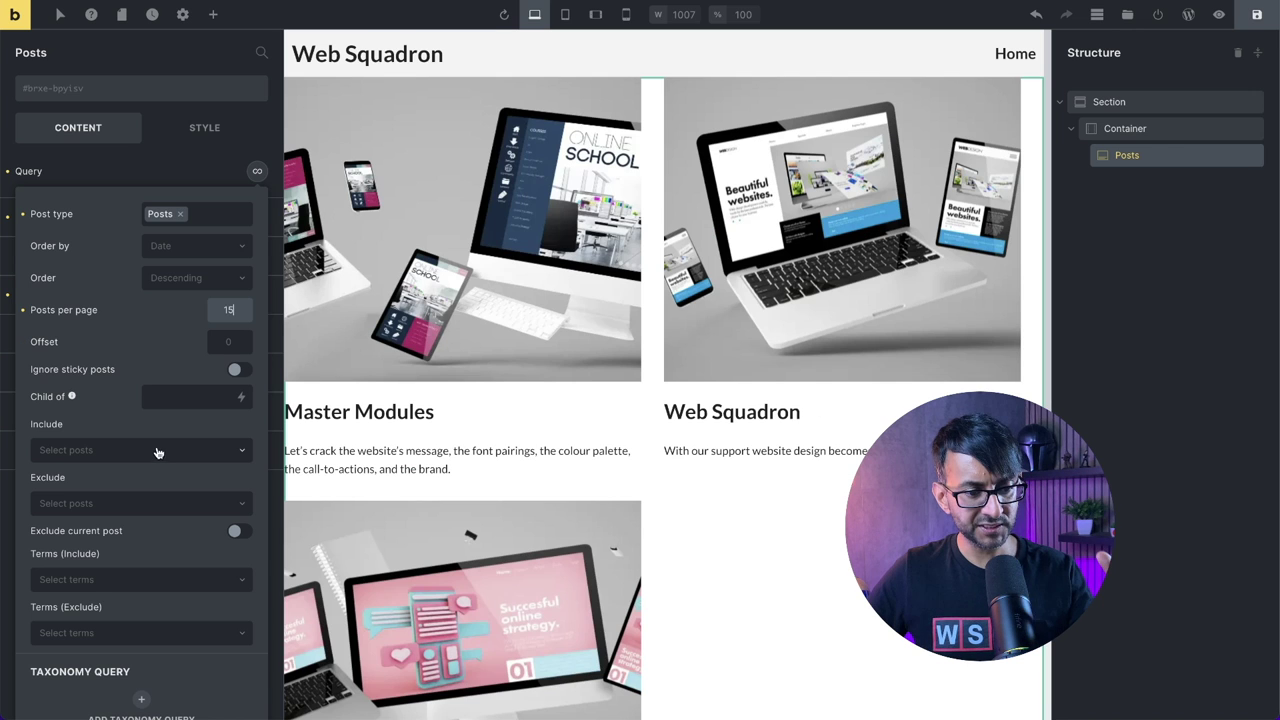
- Try restricting the posts query to the Screens category and remove that term again
left_click(148, 581)
scroll(148, 630, "down", 1)
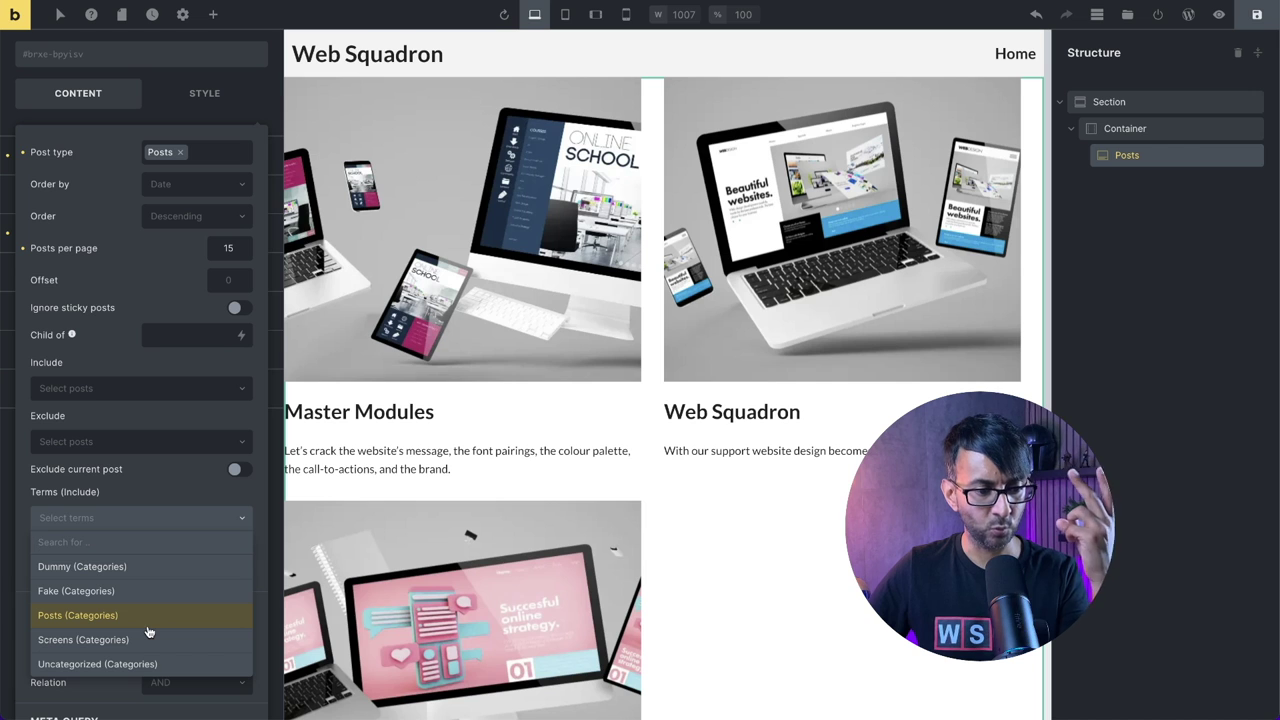
left_click(146, 639)
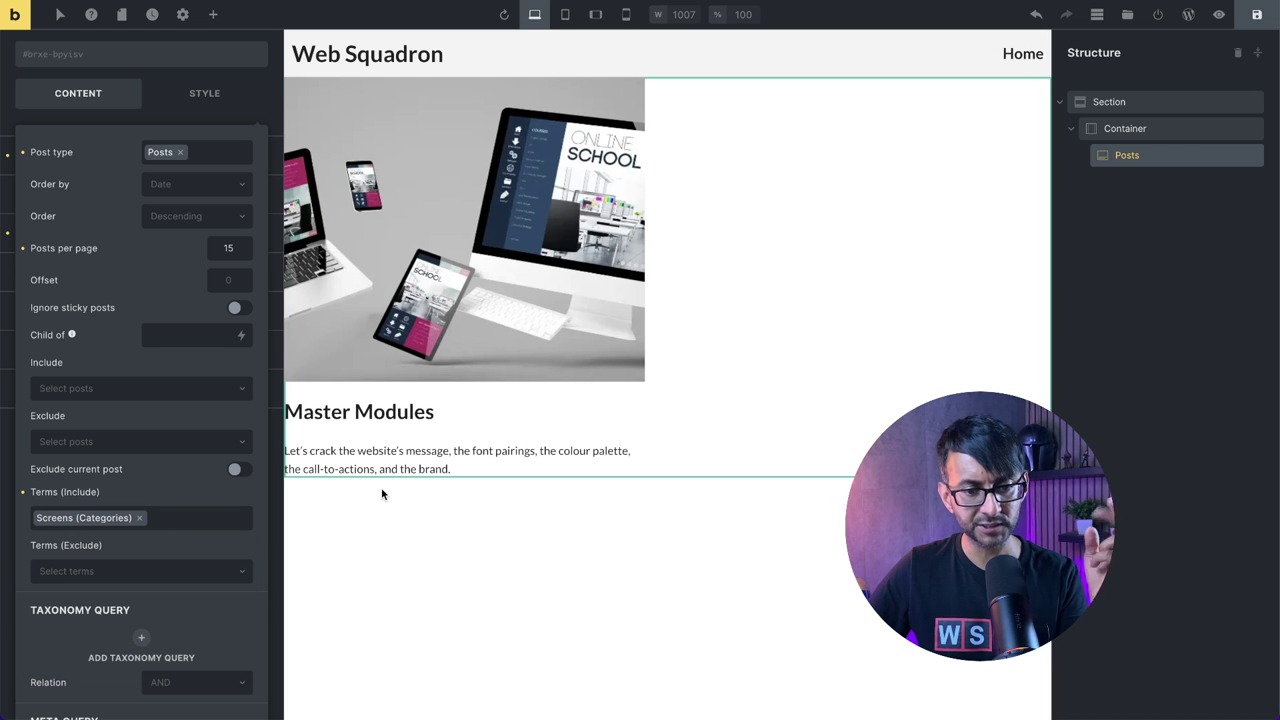
left_click(142, 521)
- Include the Fake and Screens categories as terms in the posts query
left_click(216, 523)
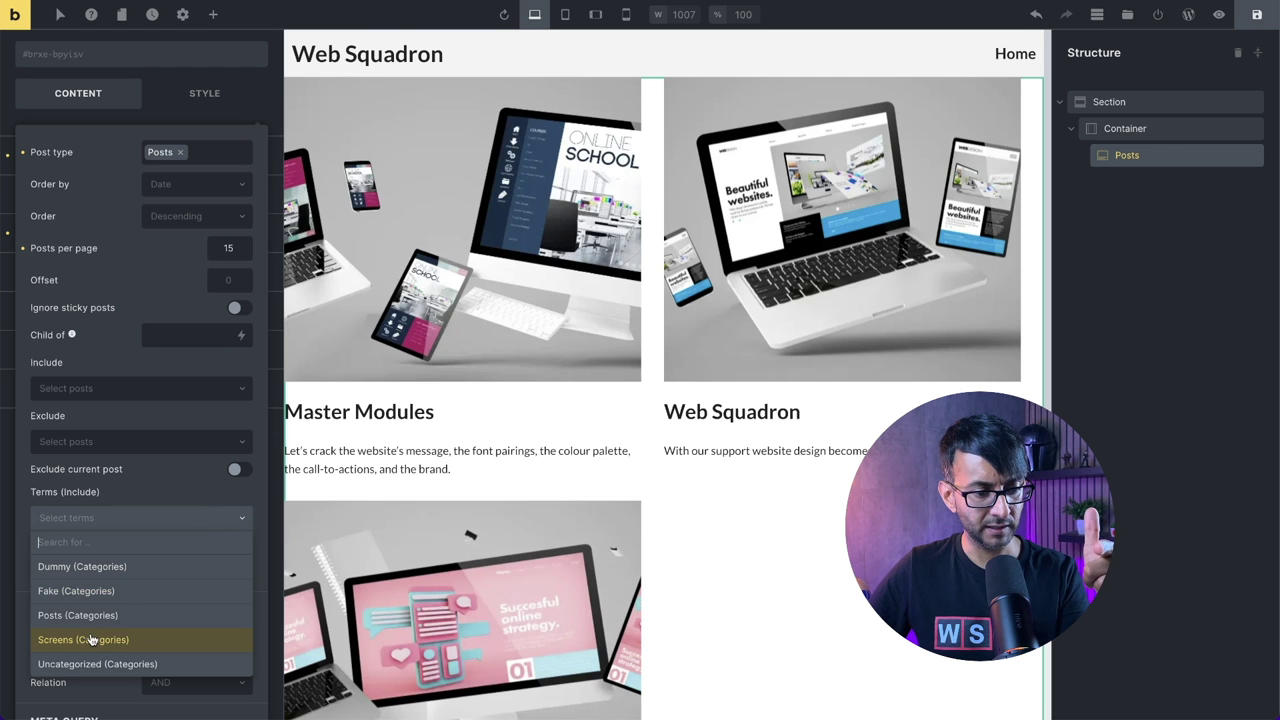
left_click(102, 596)
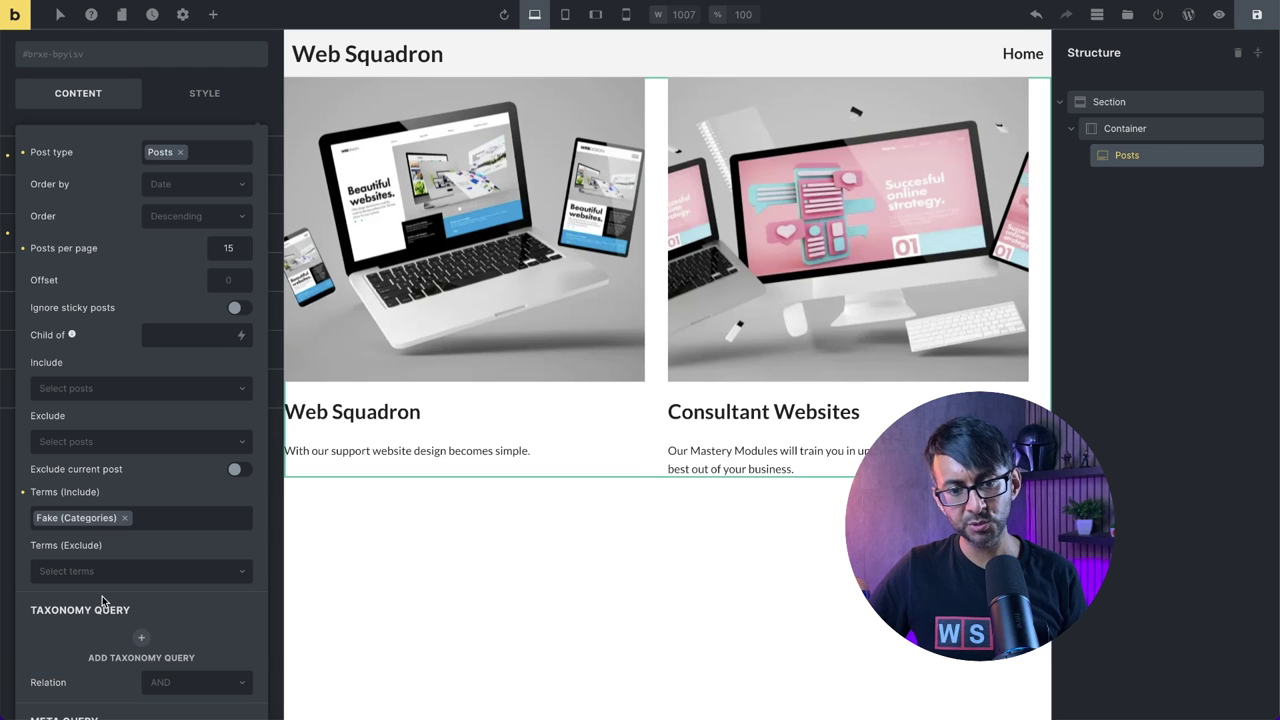
left_click(162, 523)
left_click(128, 620)
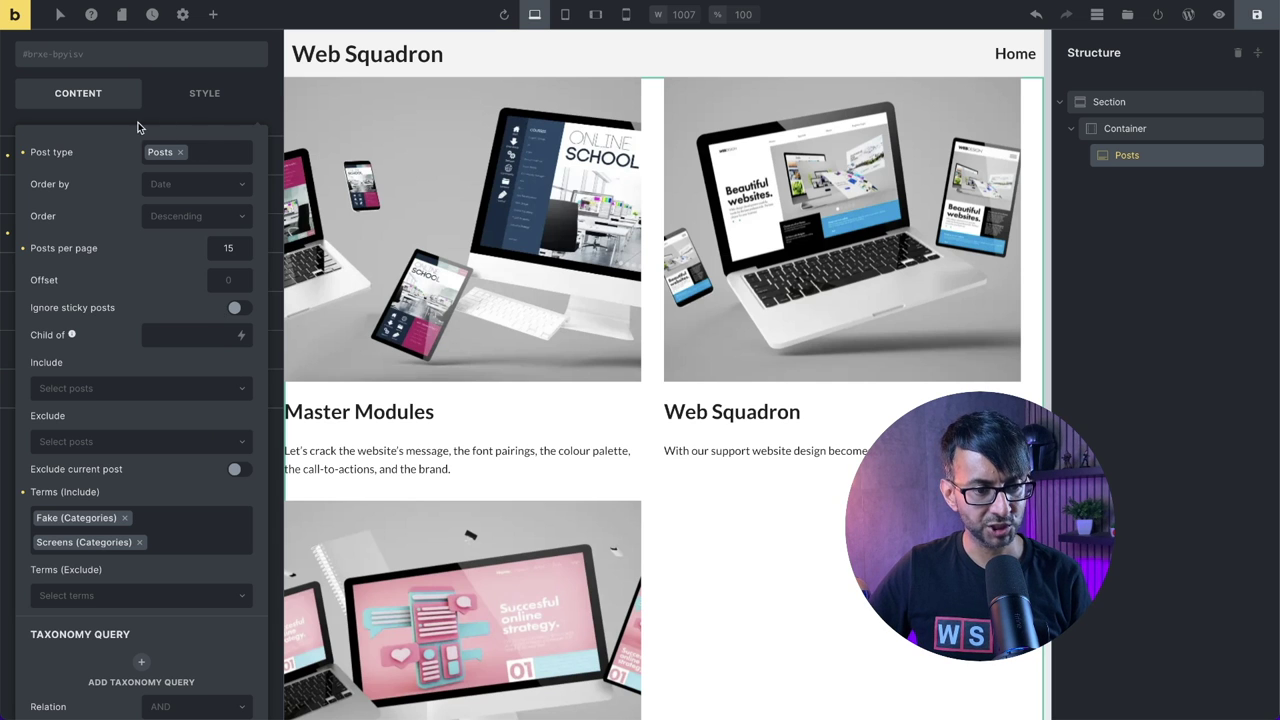
- Set the Posts element's grid layout to 3 columns
left_click(1166, 164)
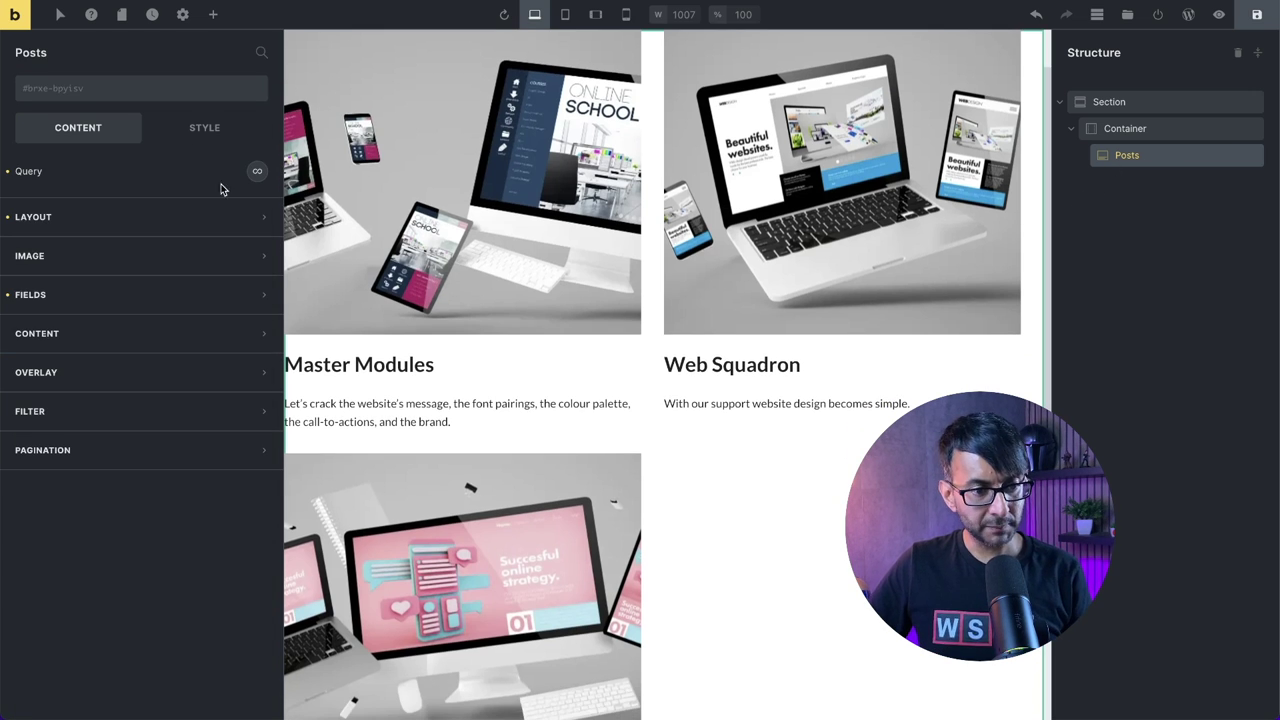
left_click(131, 216)
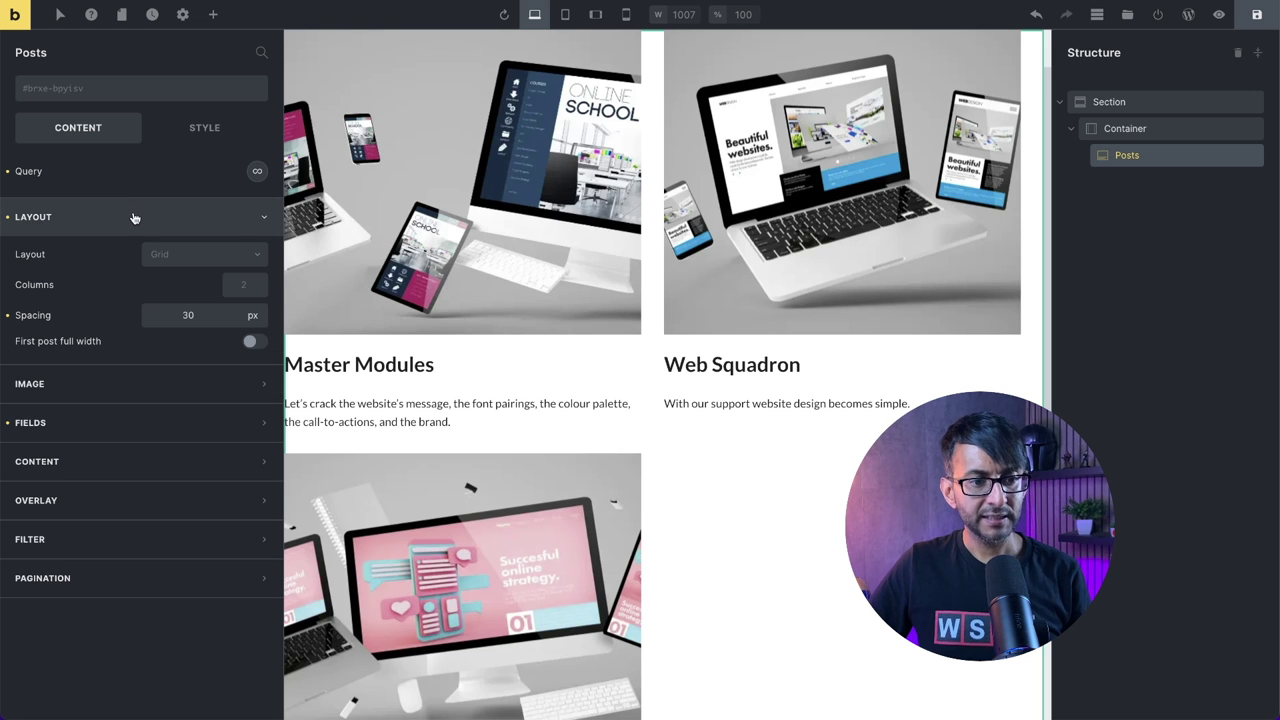
left_click(243, 285)
type("3")
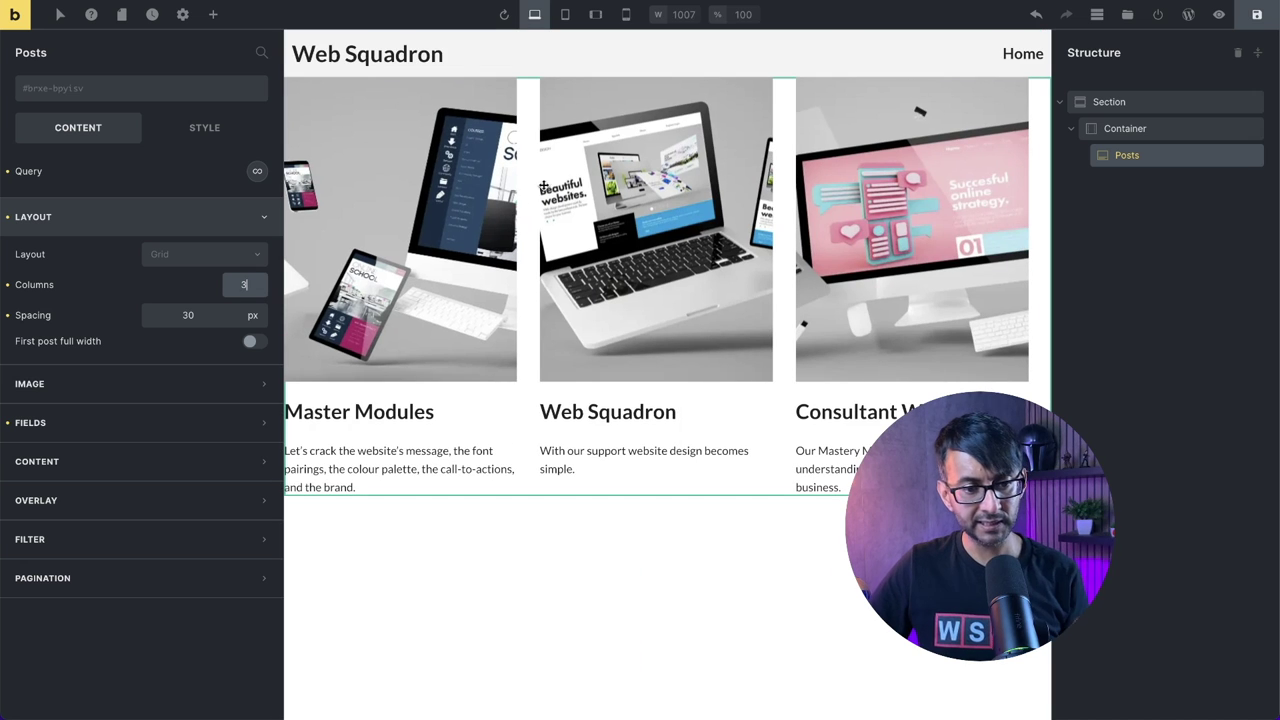
- Set the width of the container holding the Posts element to 900 px
left_click(1149, 131)
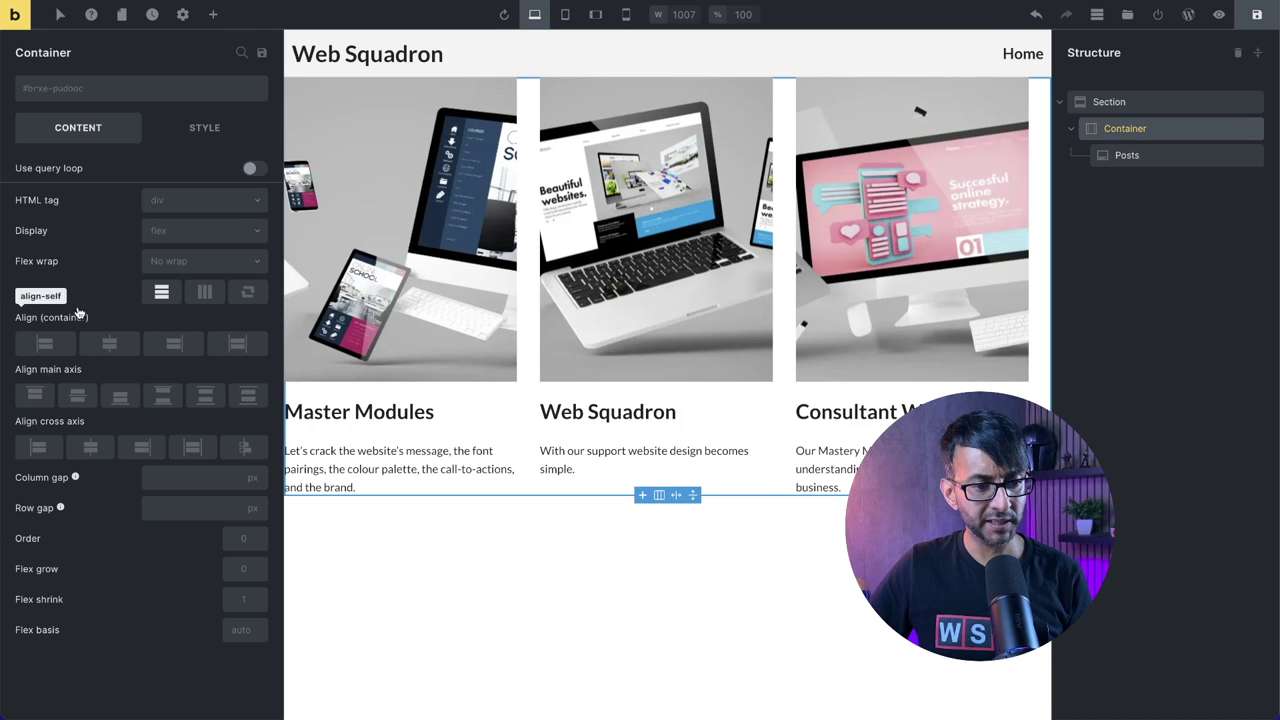
left_click(201, 133)
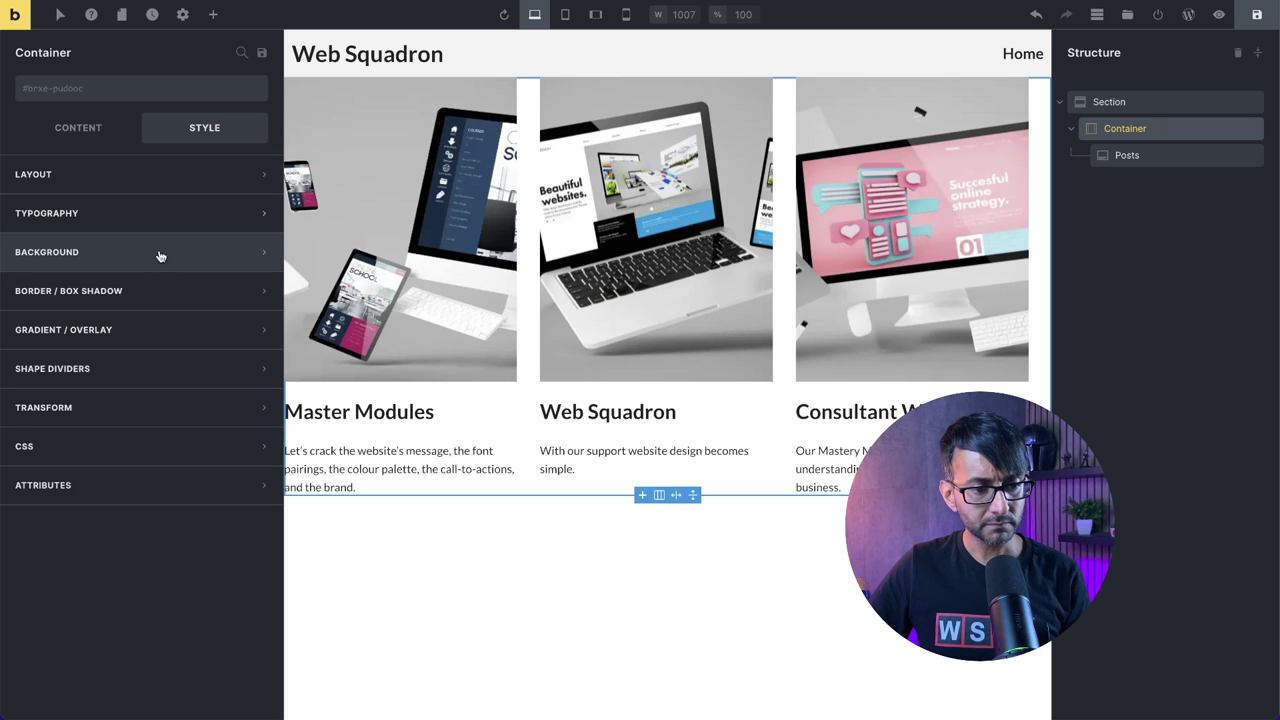
left_click(178, 178)
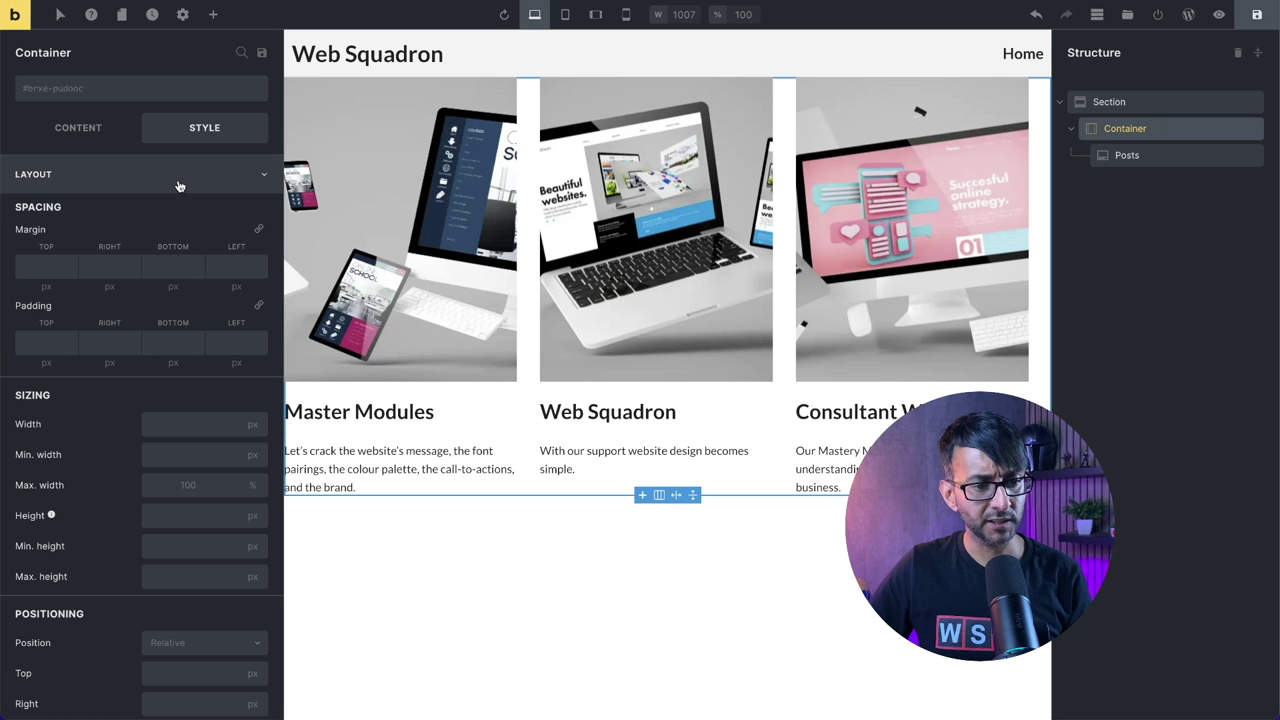
left_click(183, 424)
type("800")
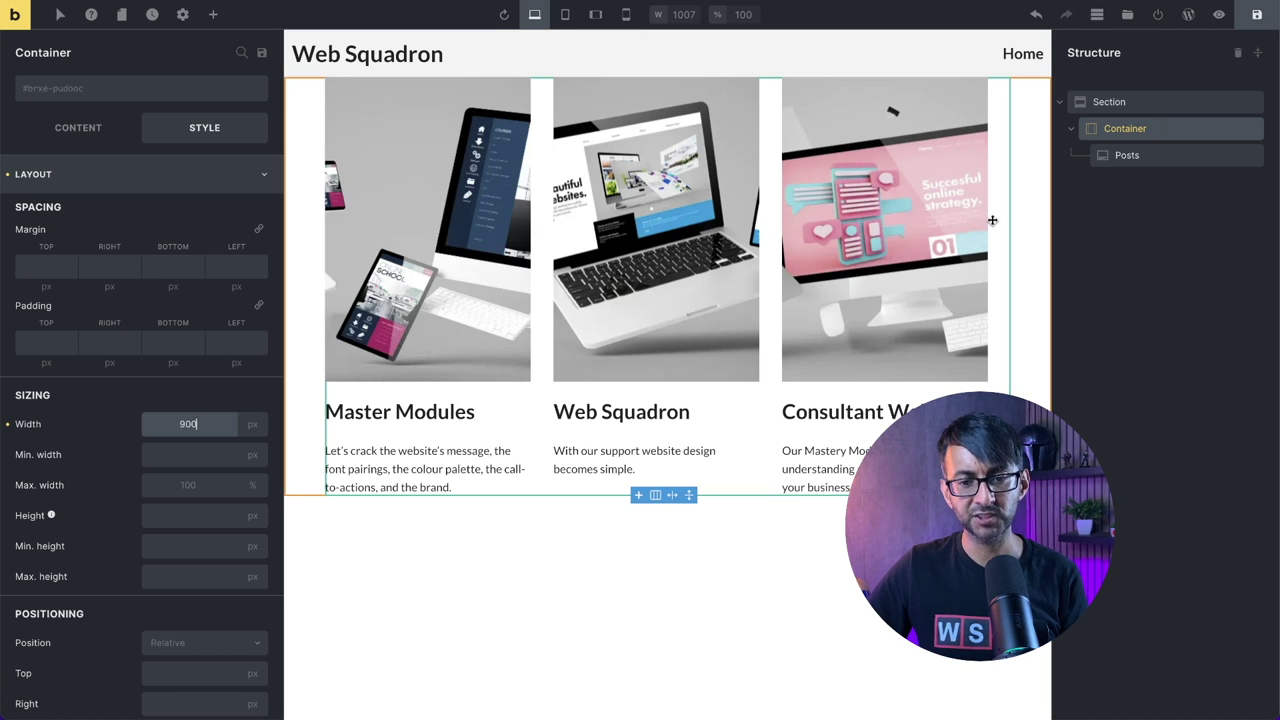
- Try the posts grid without spacing and with the first post at full width, restoring 30 px spacing and turning full width off again
left_click(1156, 160)
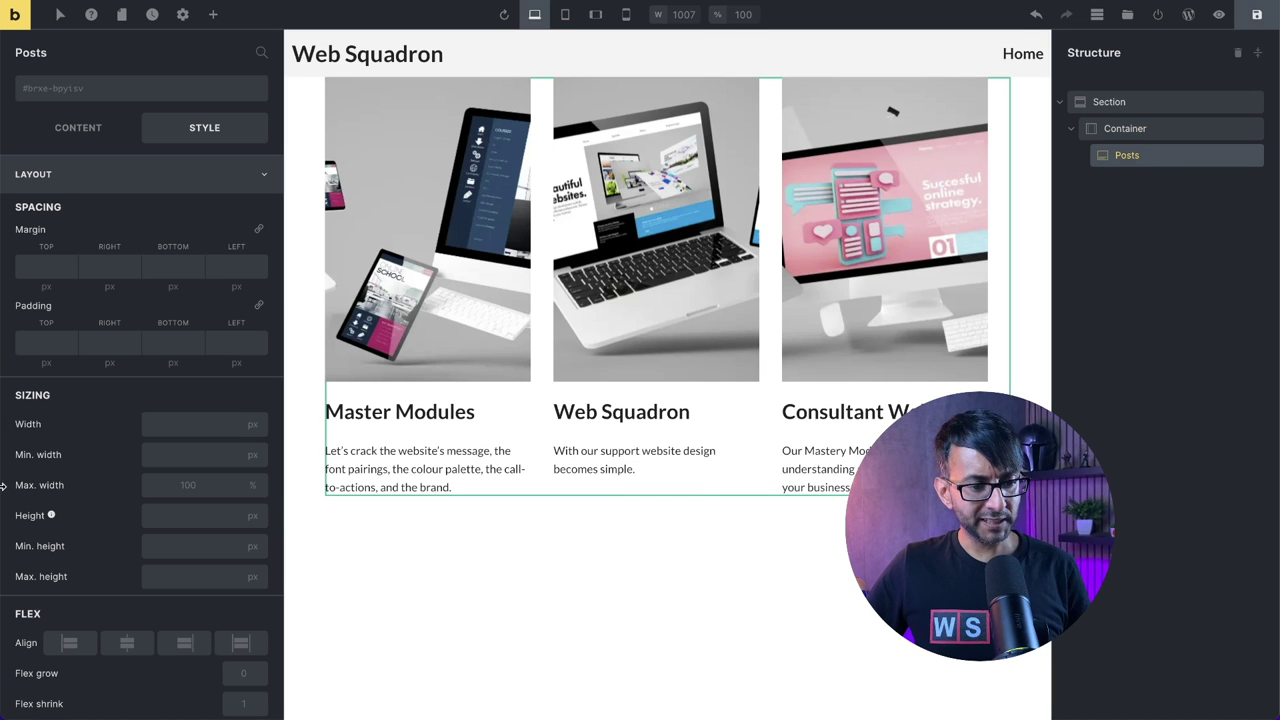
left_click(100, 135)
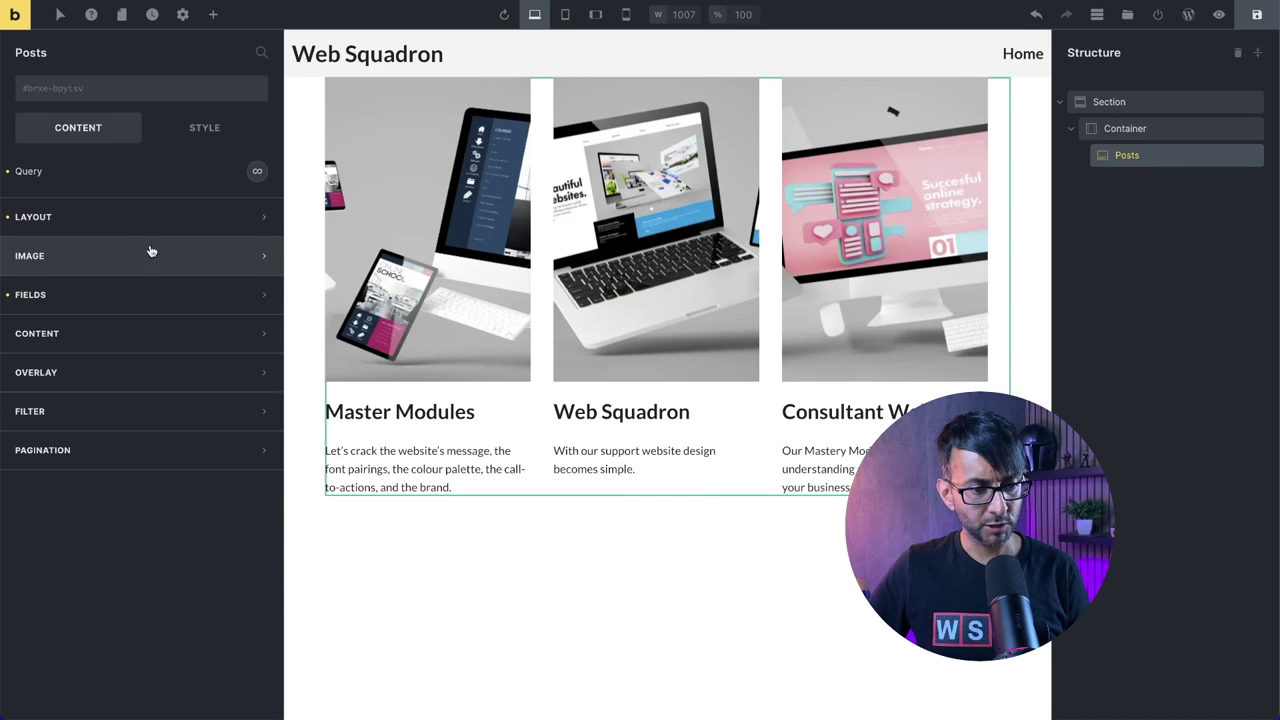
left_click(196, 217)
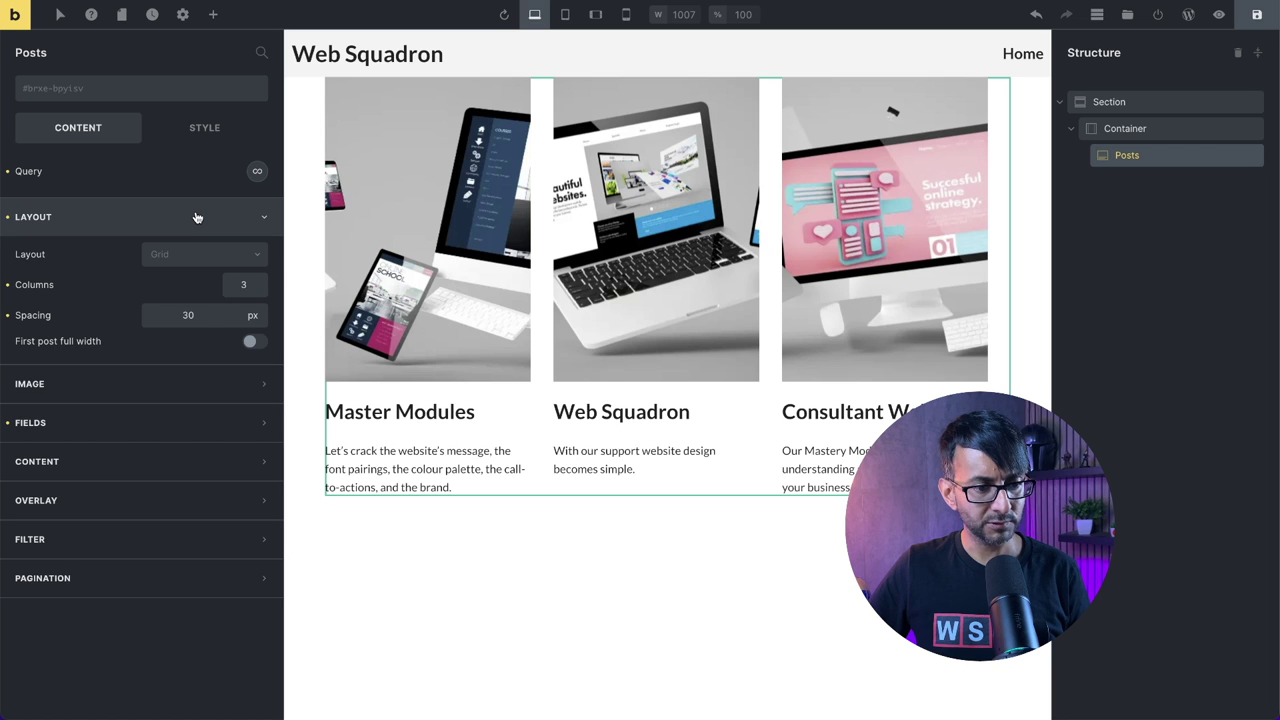
left_click_drag(199, 315, 148, 314)
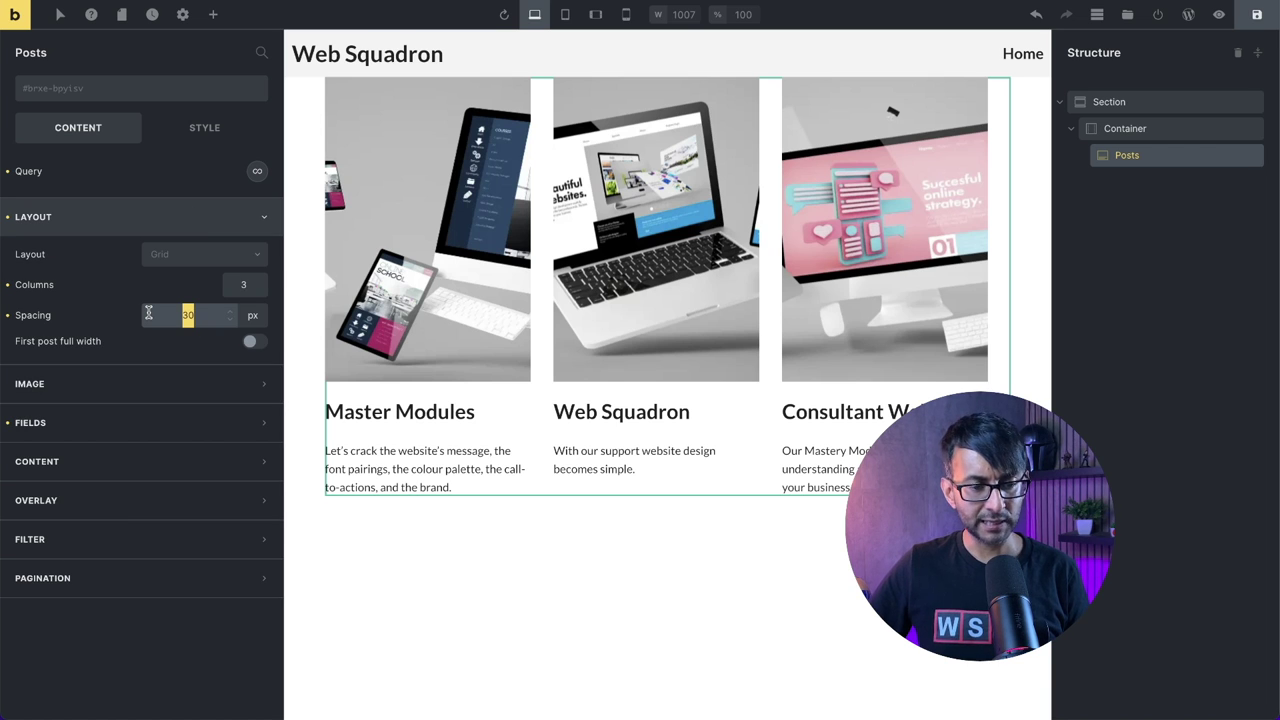
key("BackSpace")
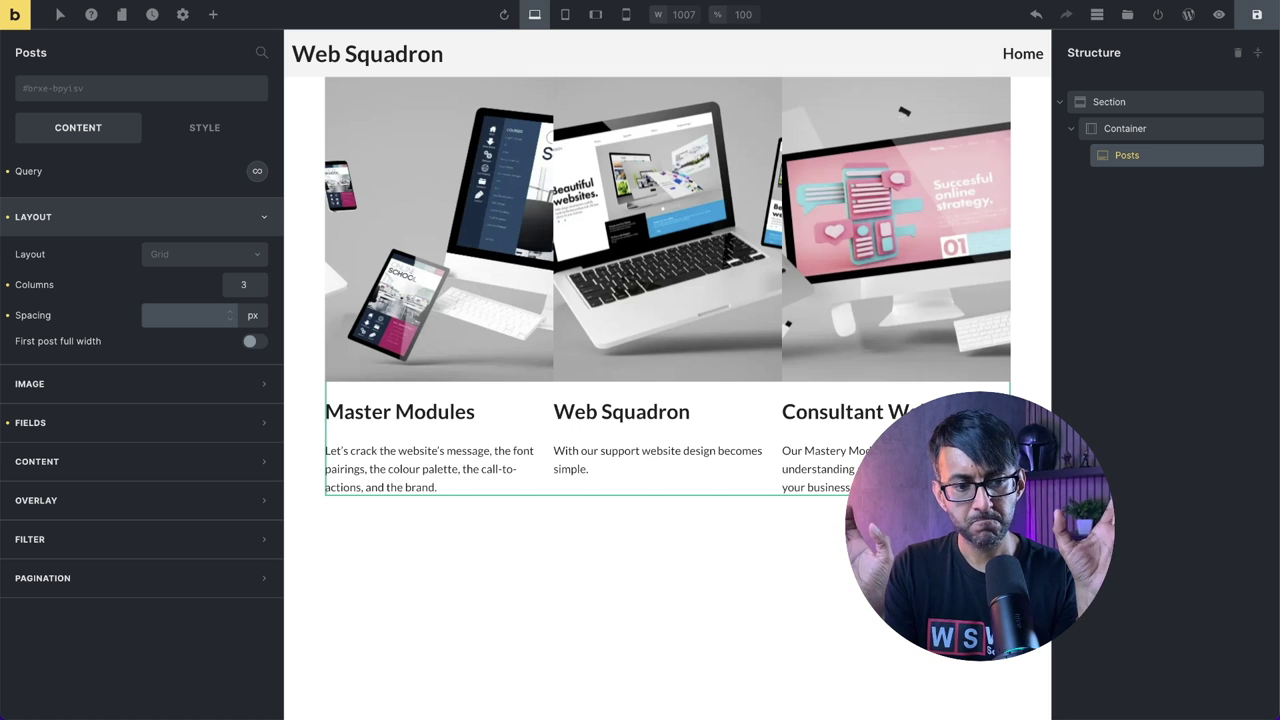
type("30")
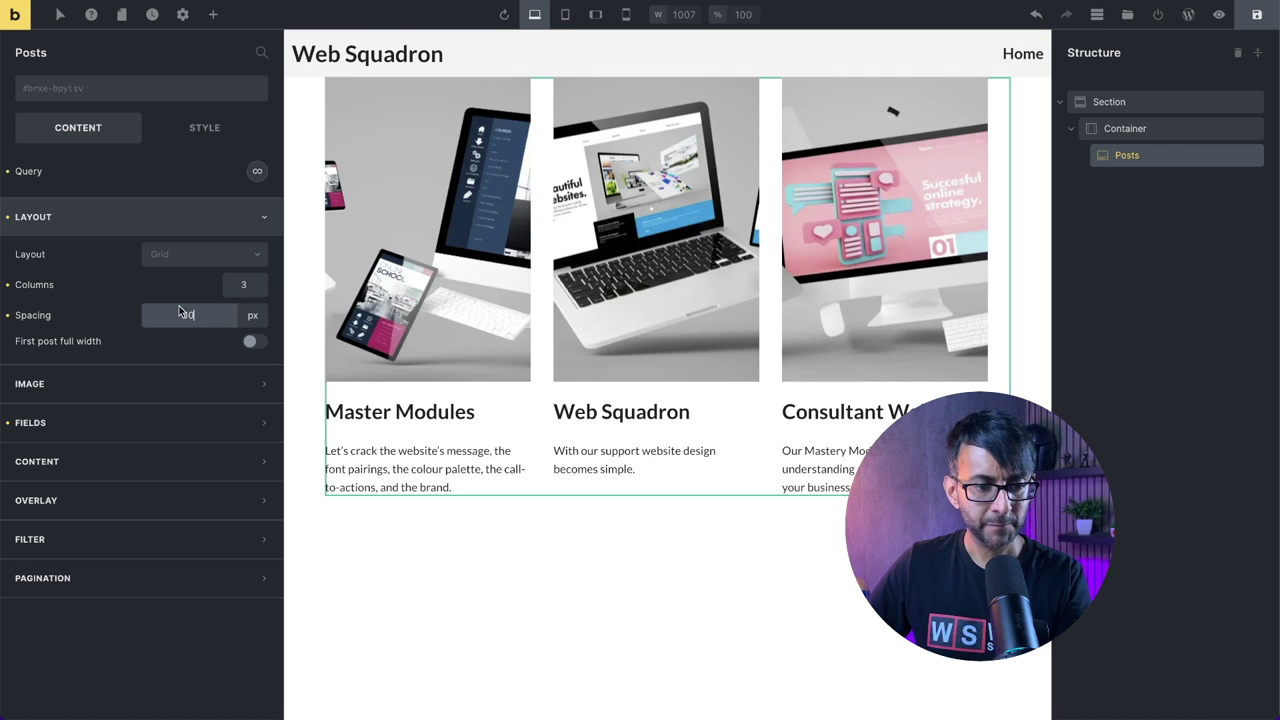
left_click(255, 342)
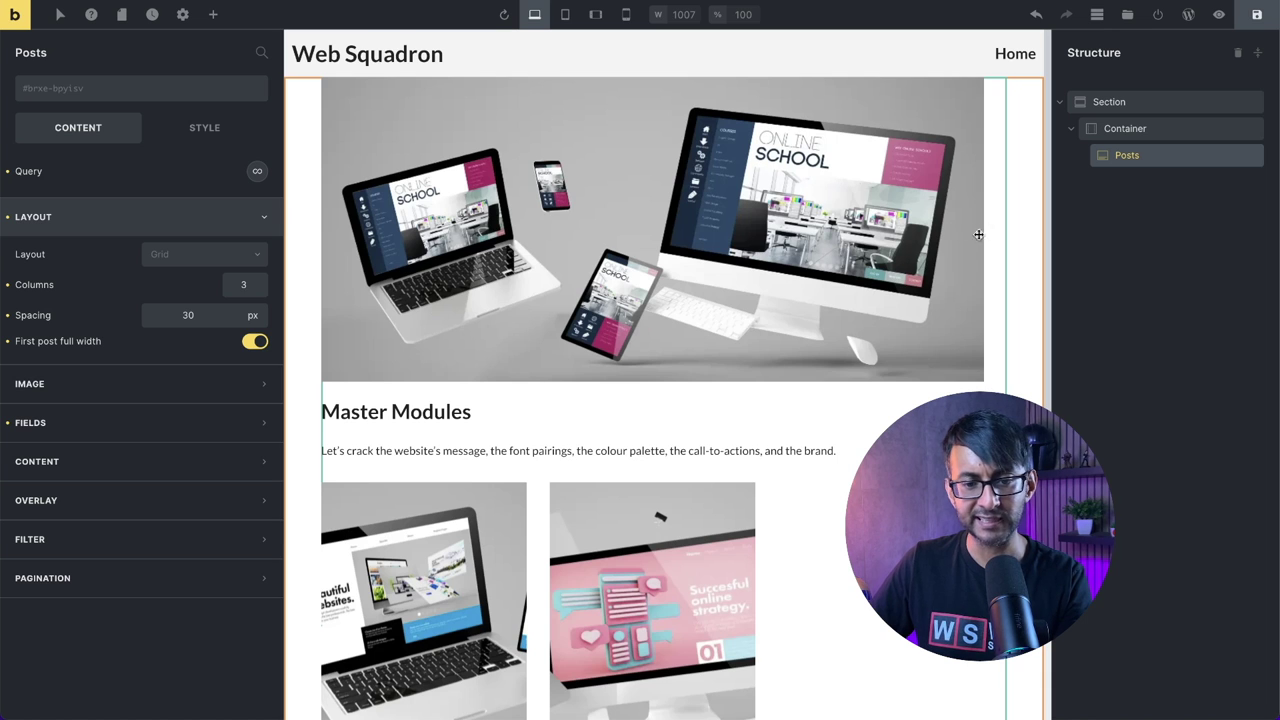
left_click(255, 341)
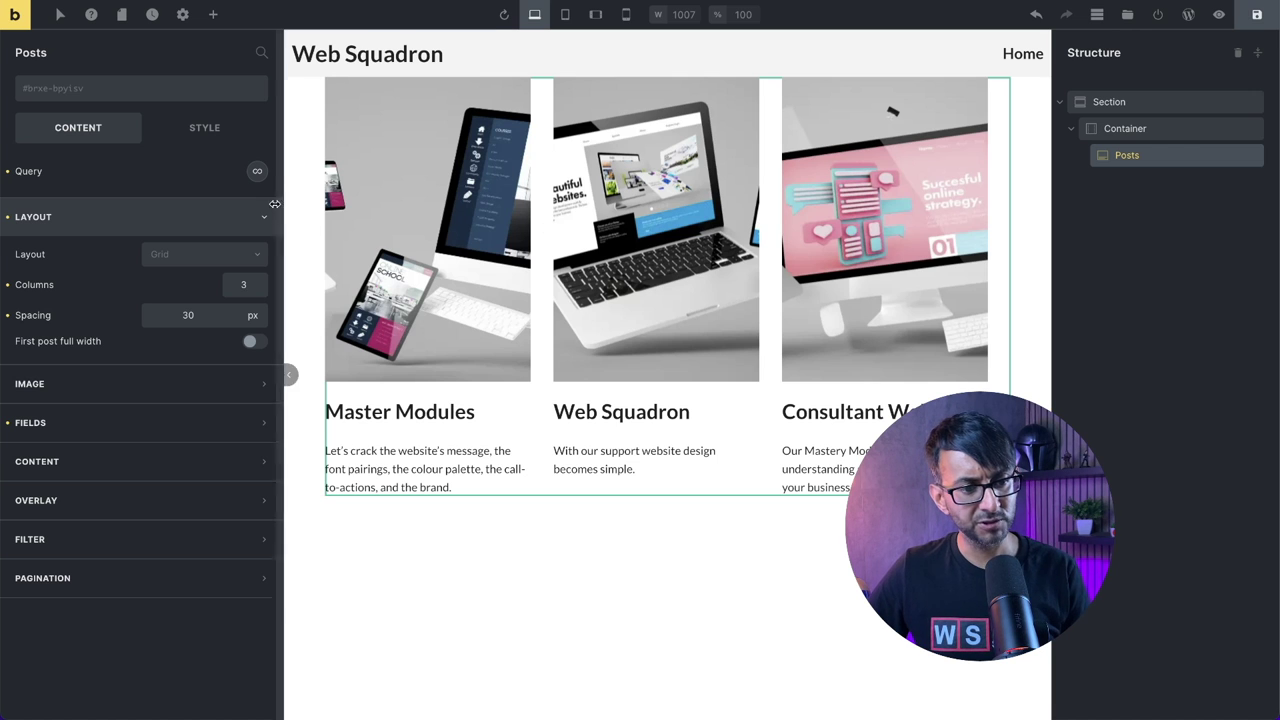
- Add custom CSS to the Posts element that gives .bricks-layout-wrapper the rule width: auto;
left_click(215, 140)
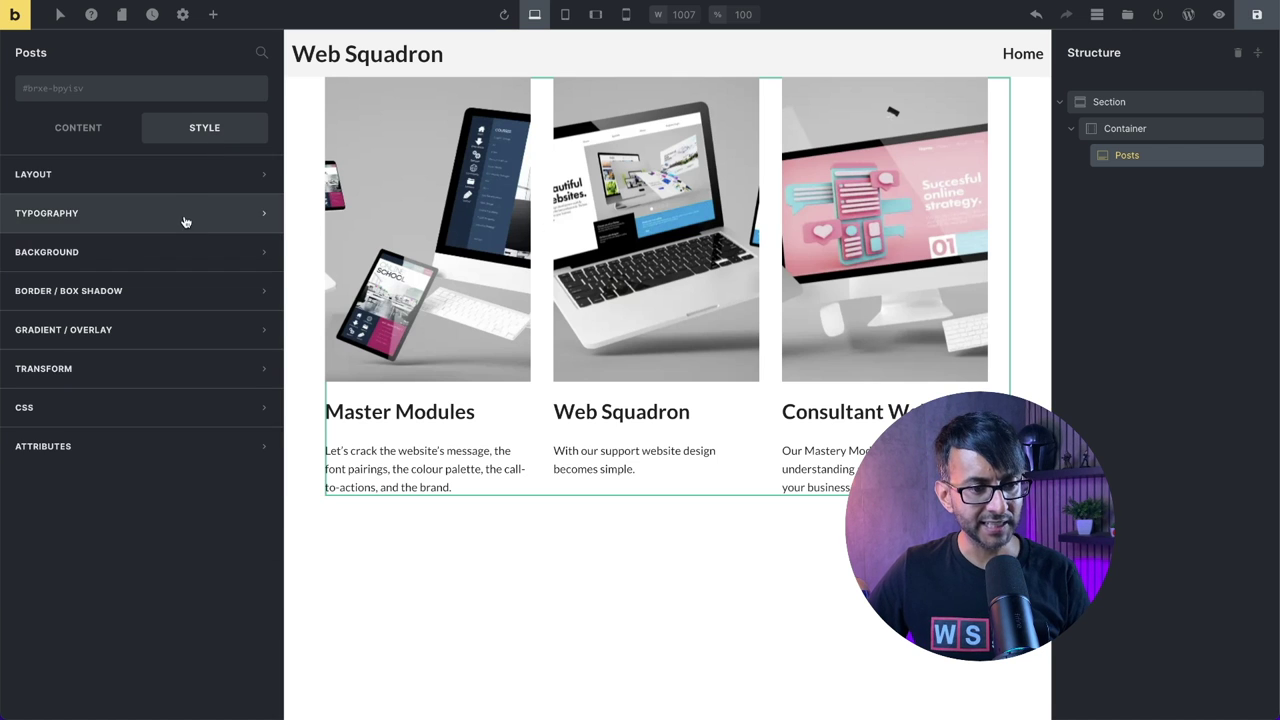
left_click(181, 176)
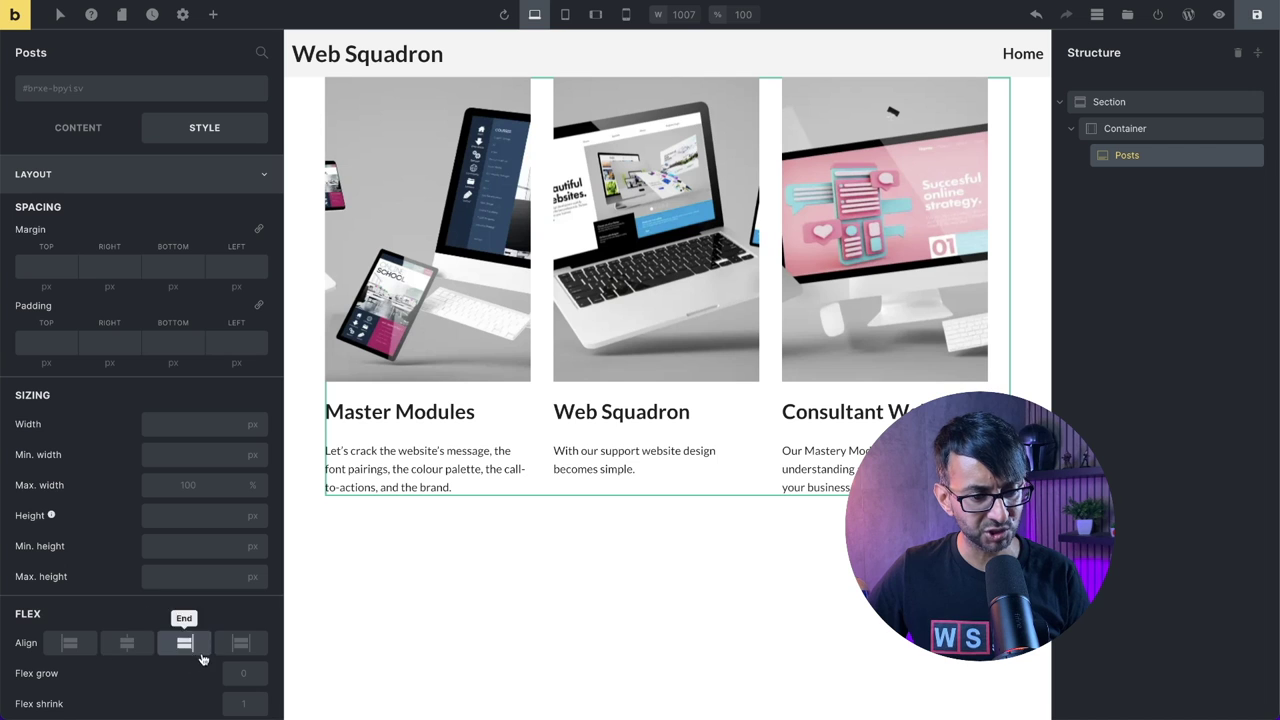
left_click(240, 646)
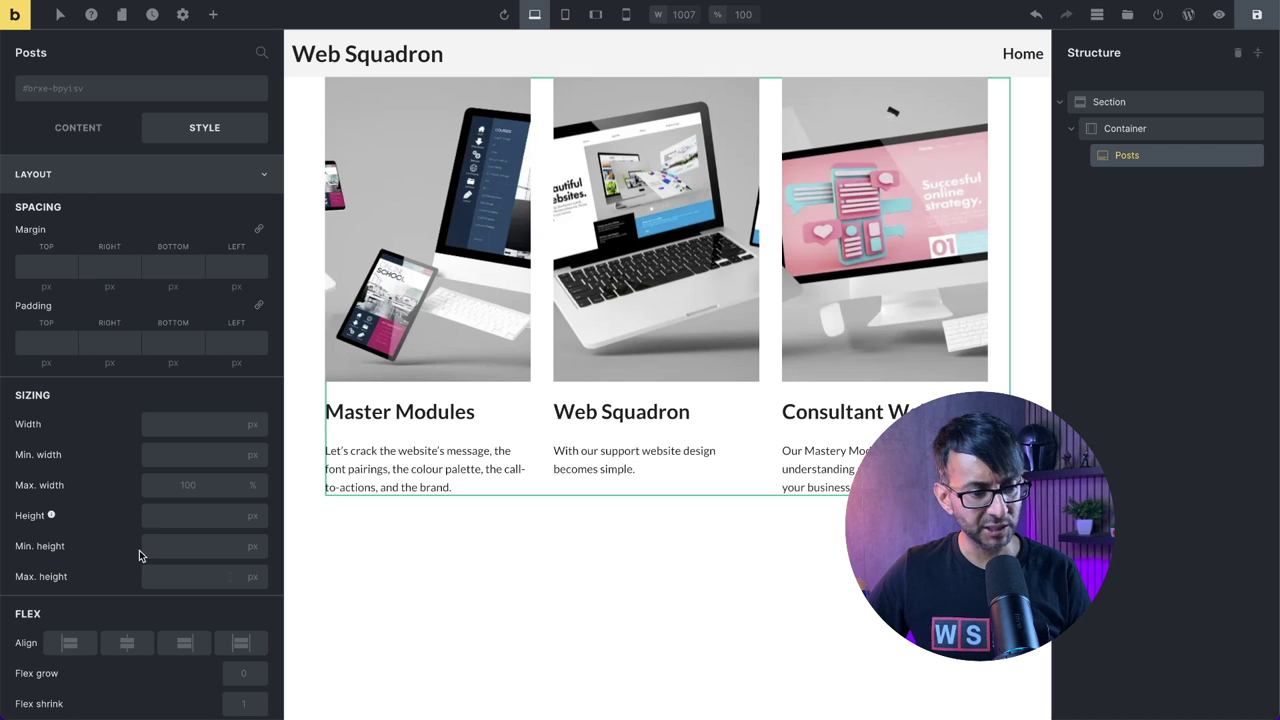
scroll(161, 485, "down", 5)
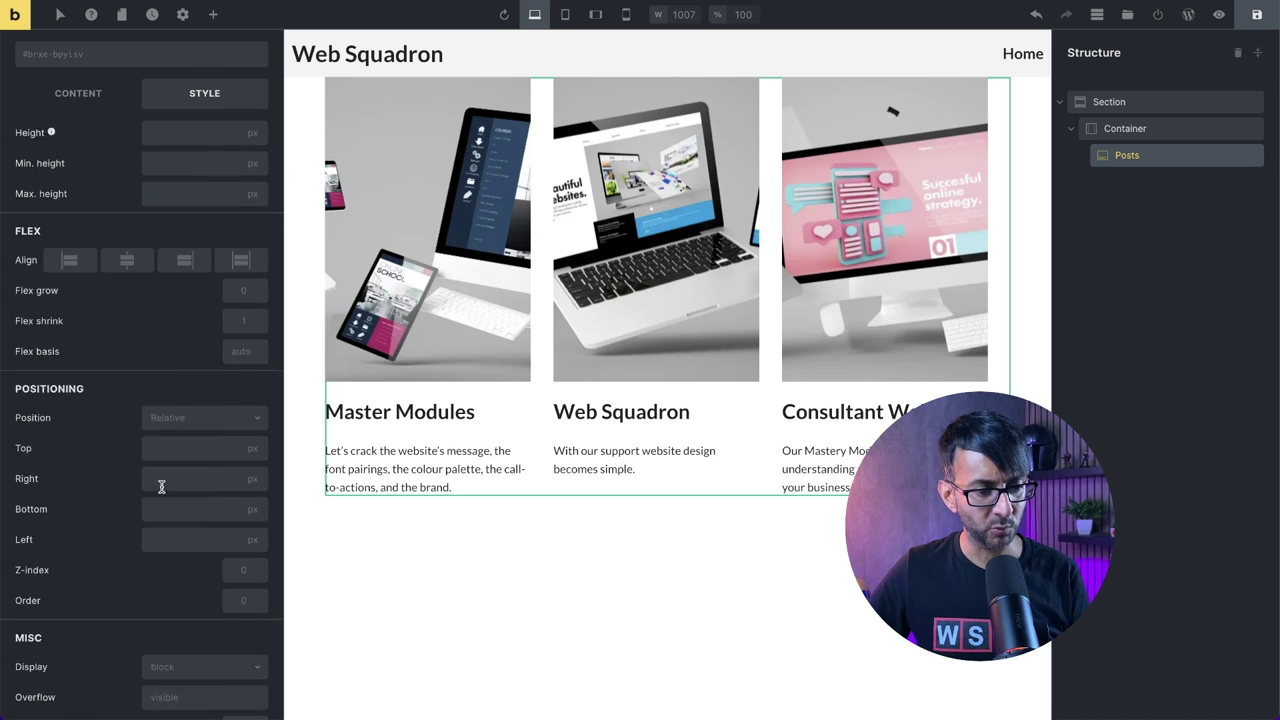
scroll(238, 330, "up", 5)
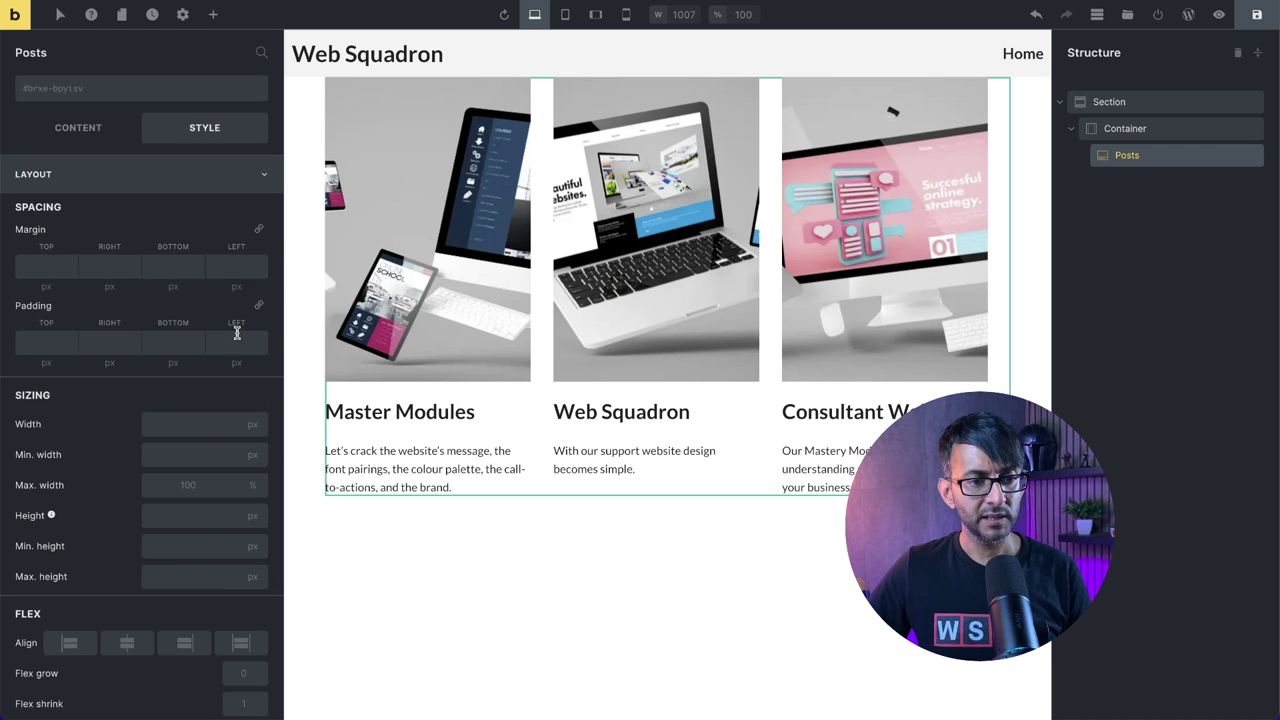
scroll(166, 397, "down", 10)
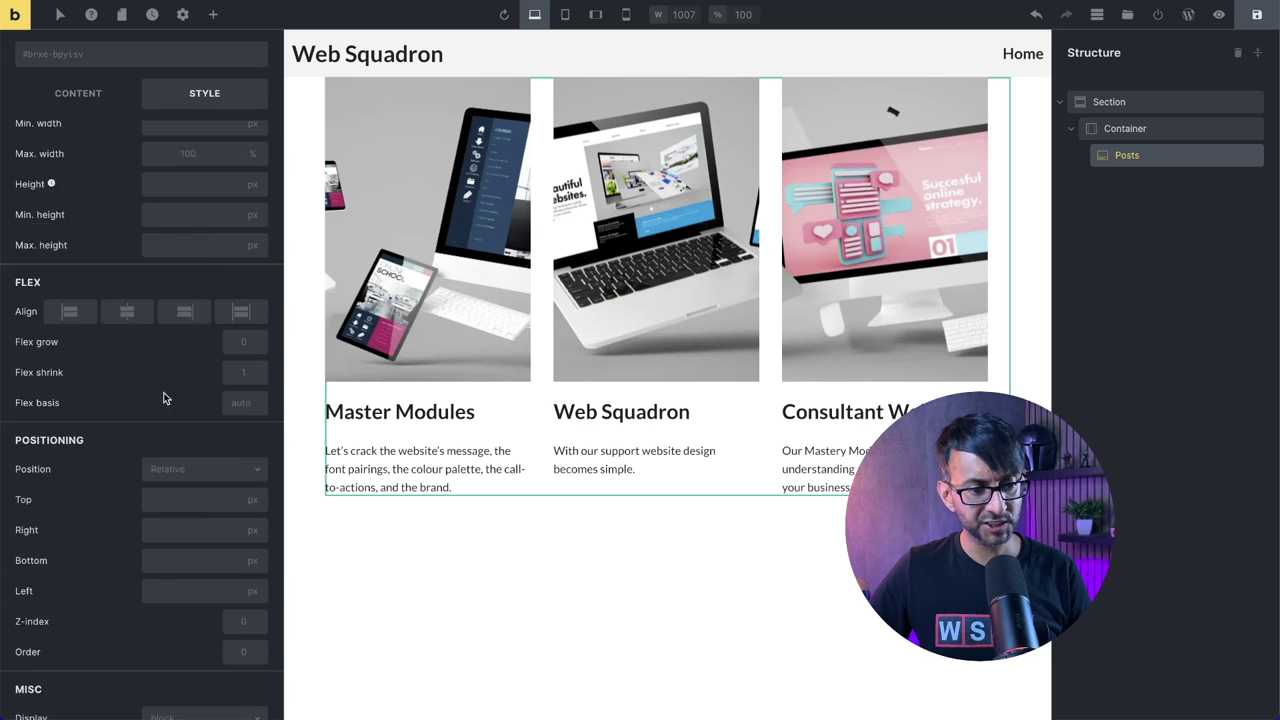
left_click(138, 675)
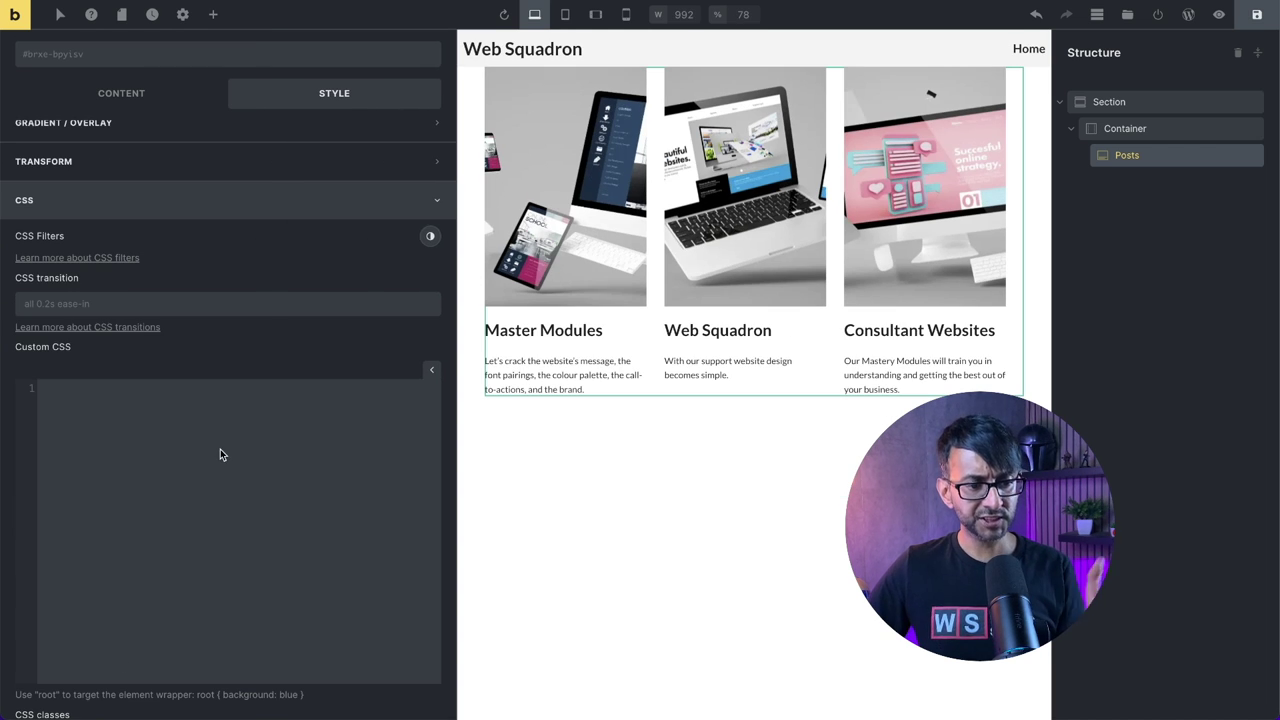
type(".bricks-layout-wrapper { width: auto; }")
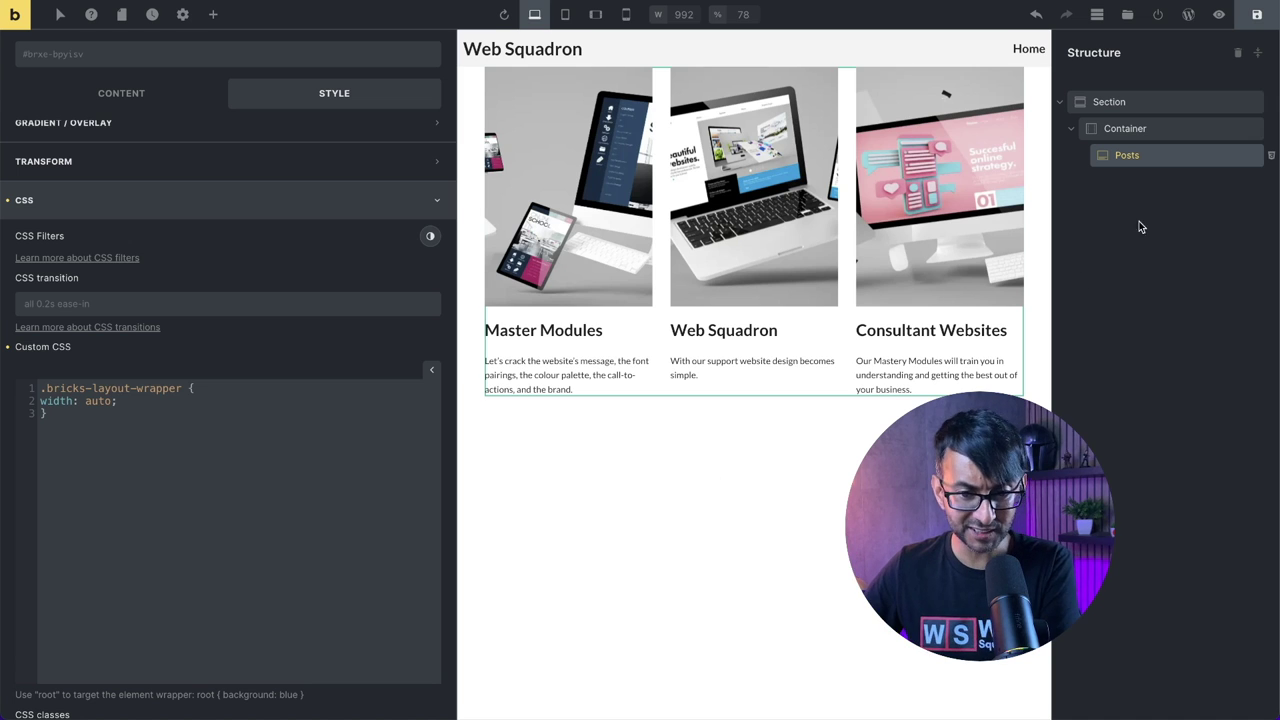
left_click(1174, 131)
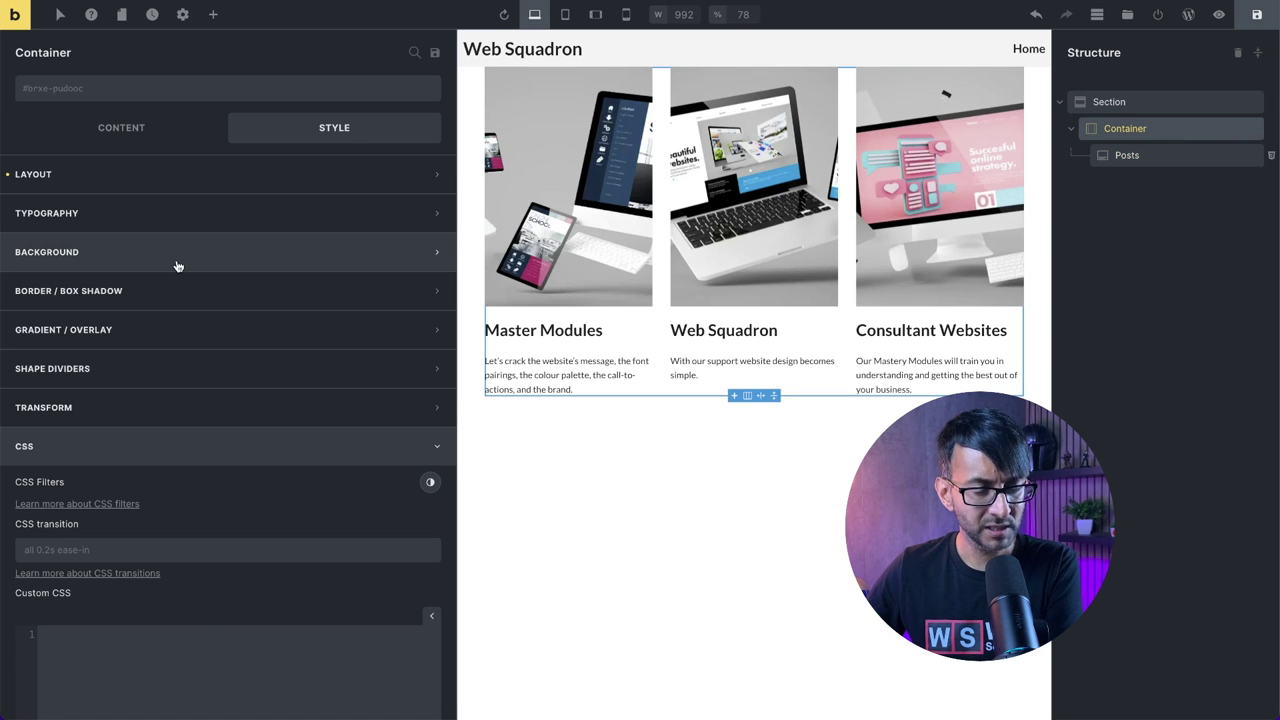
left_click(165, 174)
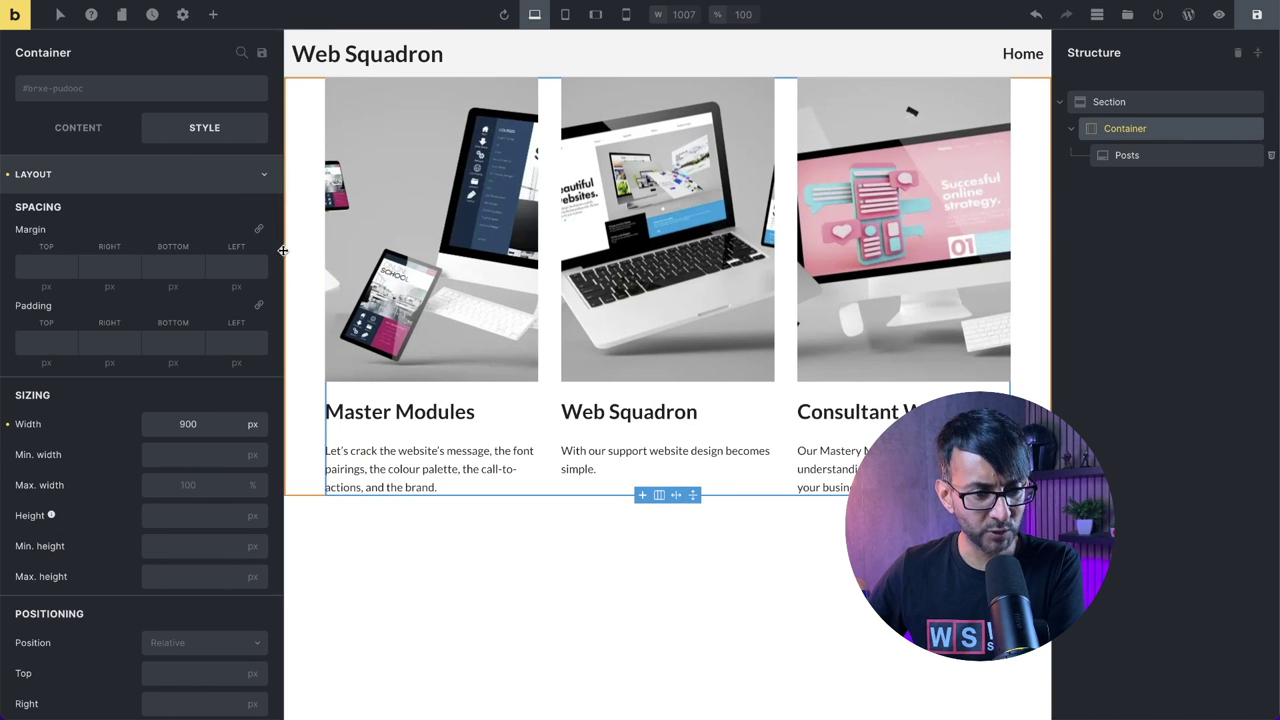
scroll(176, 472, "down", 10)
scroll(176, 472, "up", 10)
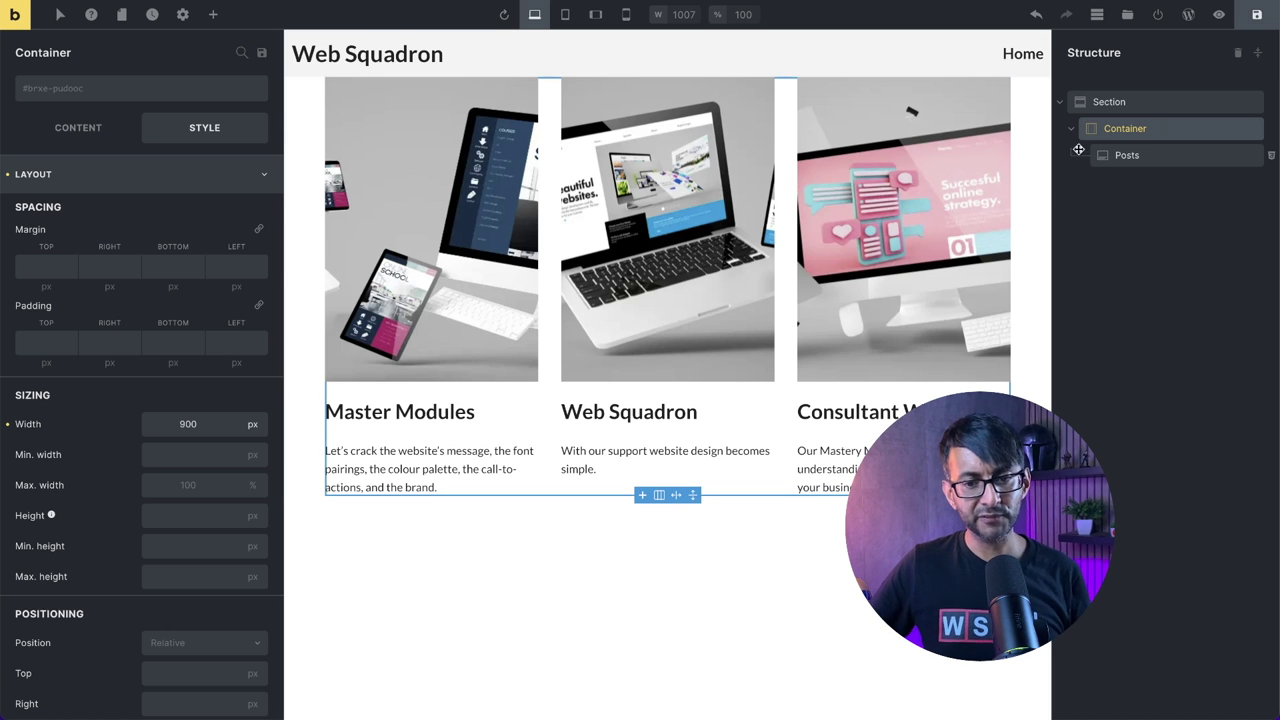
- Enable image links in the Posts element's image settings
left_click(1186, 156)
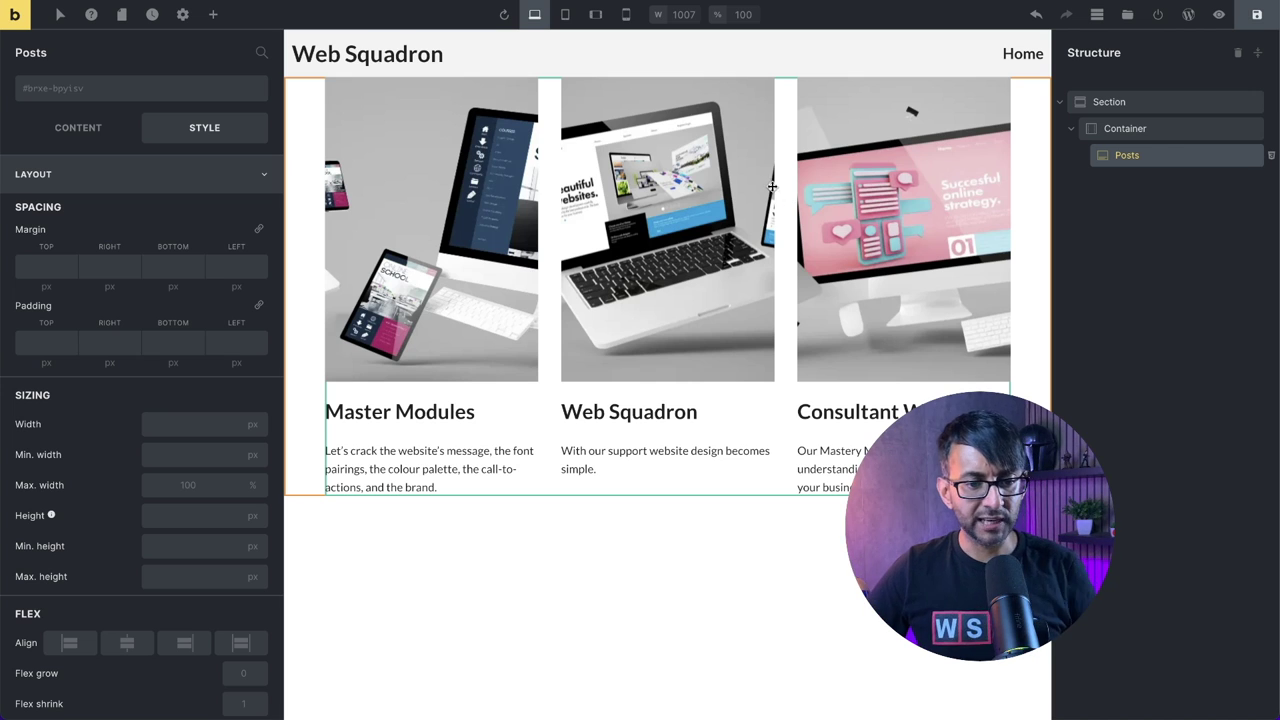
left_click(89, 134)
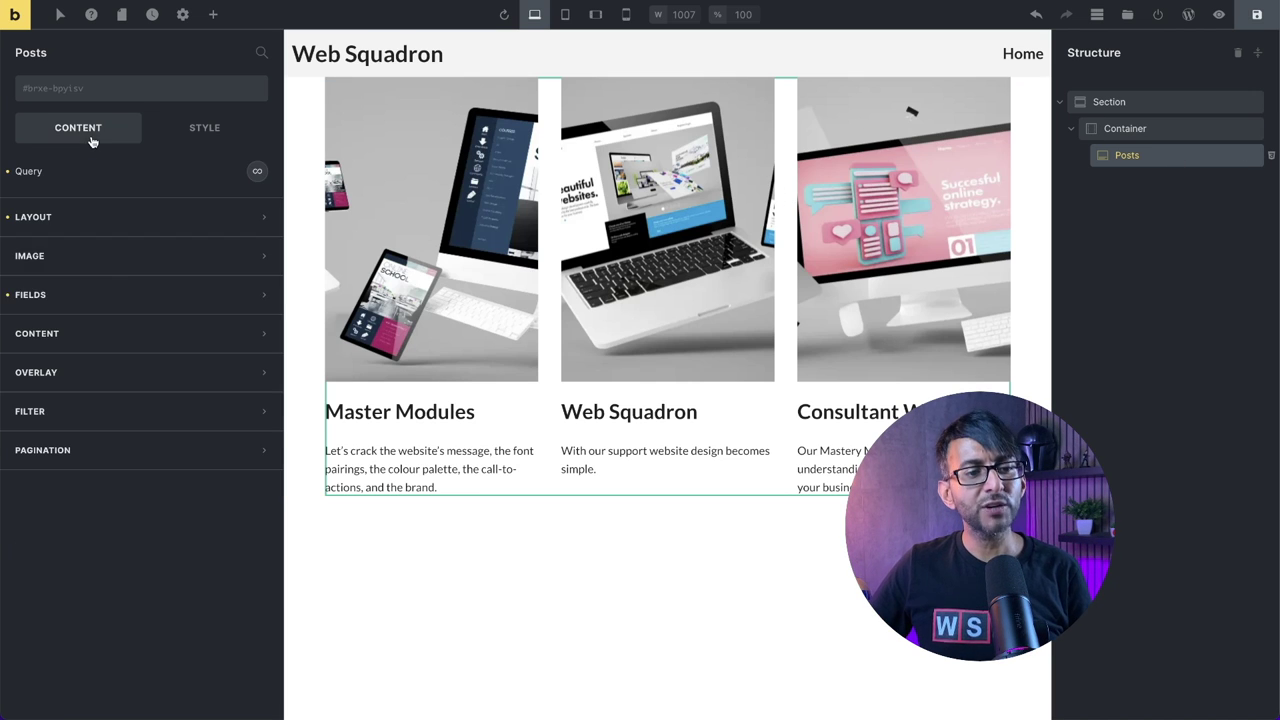
left_click(130, 266)
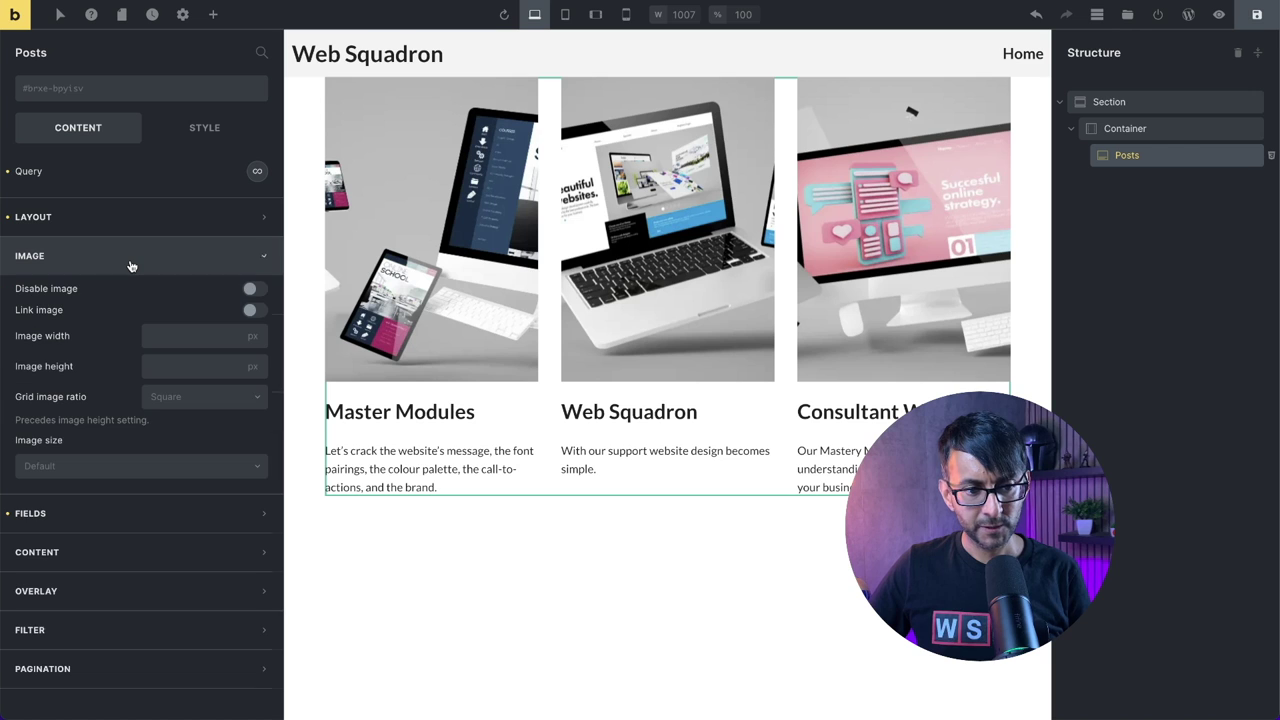
left_click(256, 311)
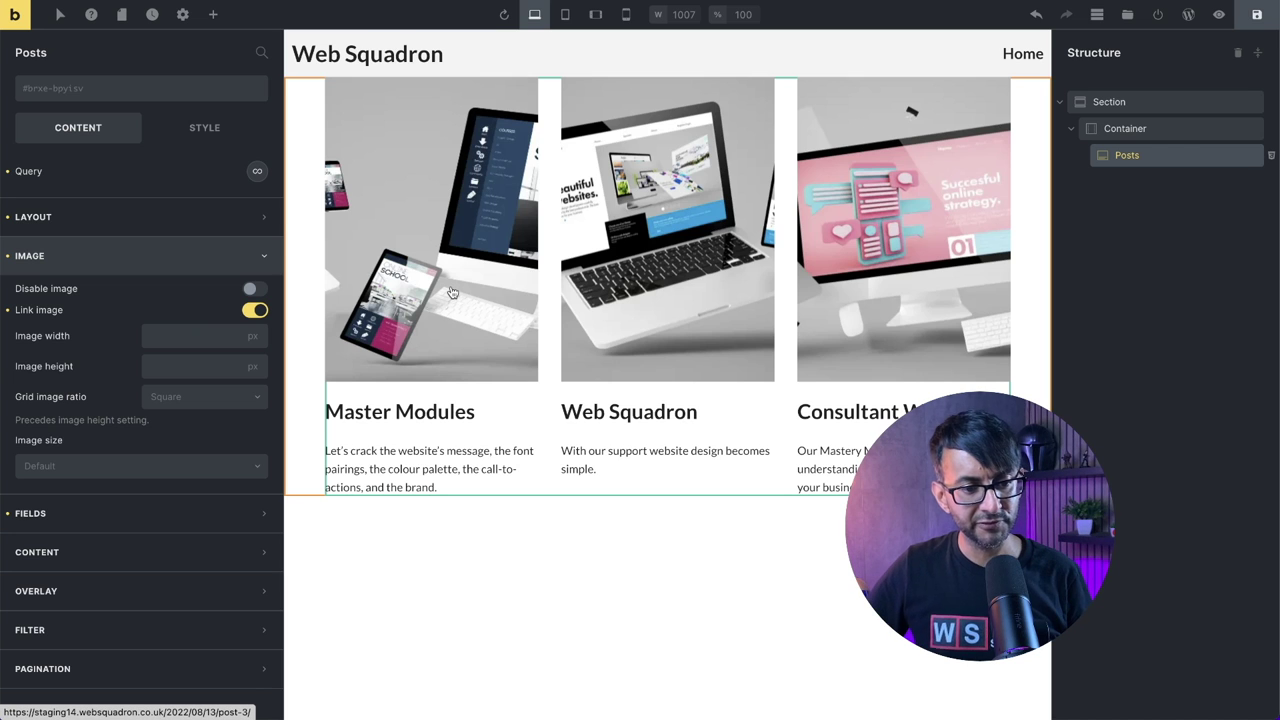
- Try the Square and 4:3 grid image ratios for the posts, and set the ratio to 16:9
left_click(220, 400)
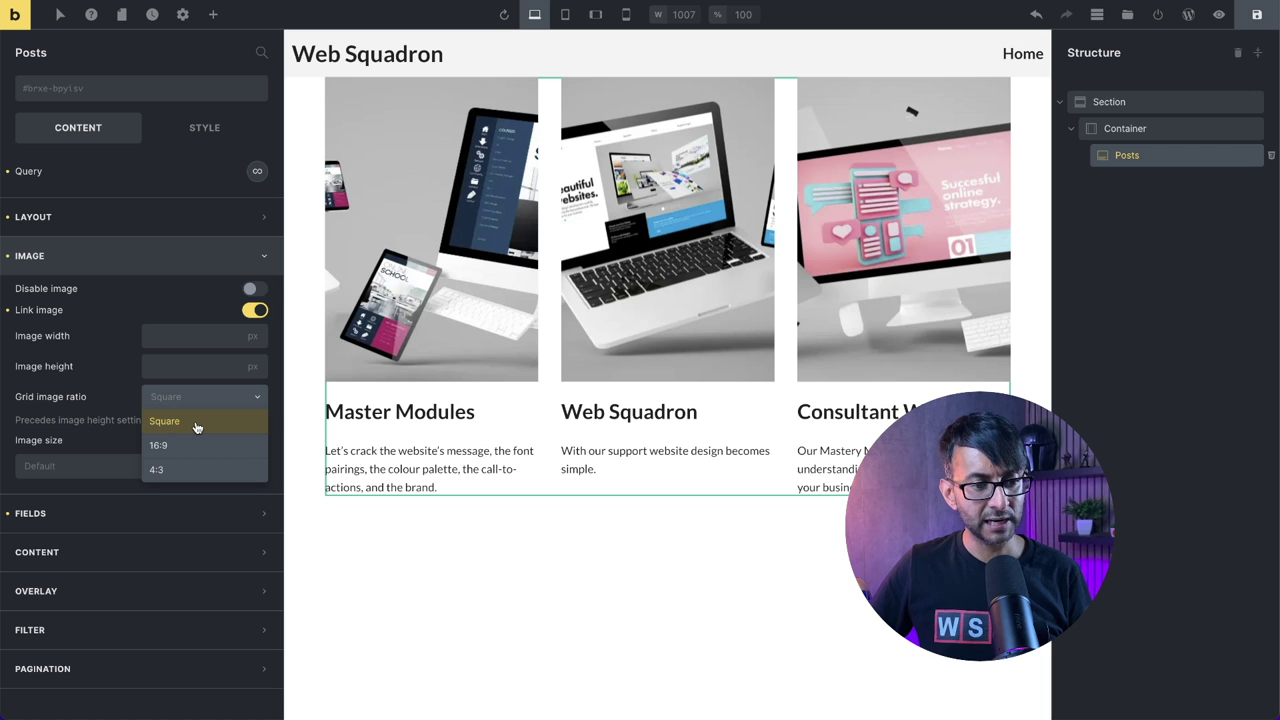
left_click(195, 424)
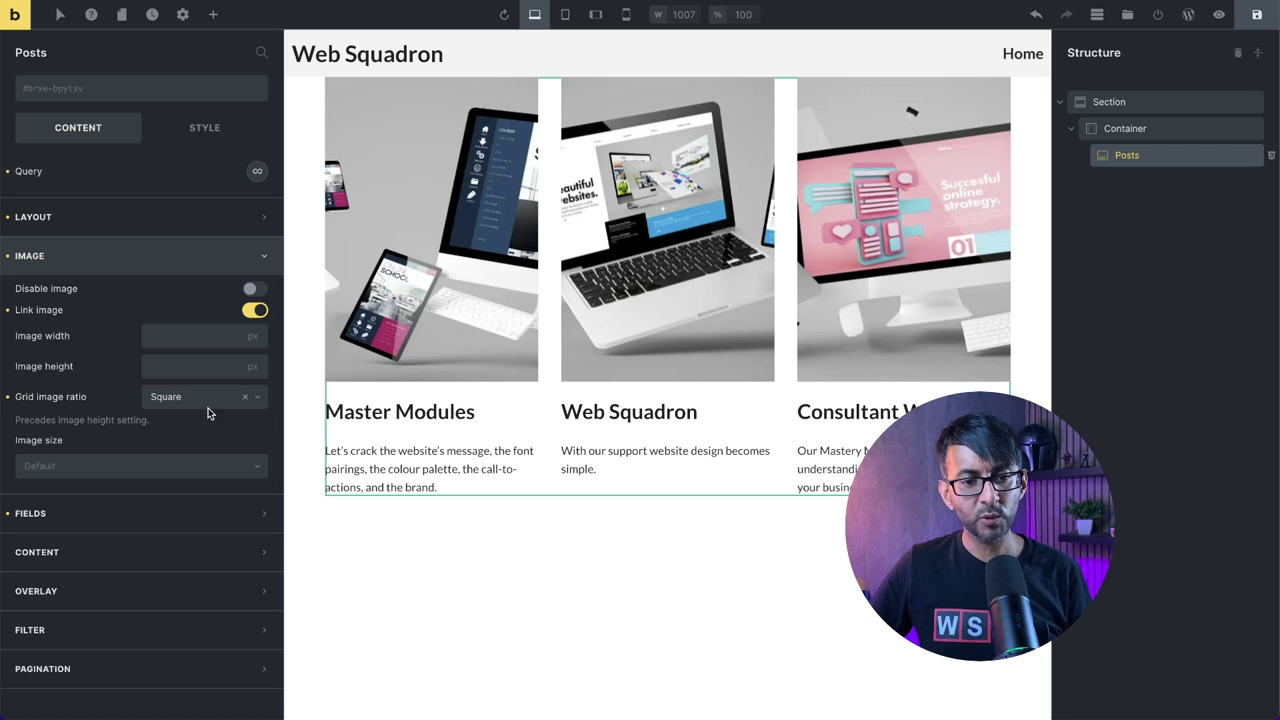
left_click(190, 399)
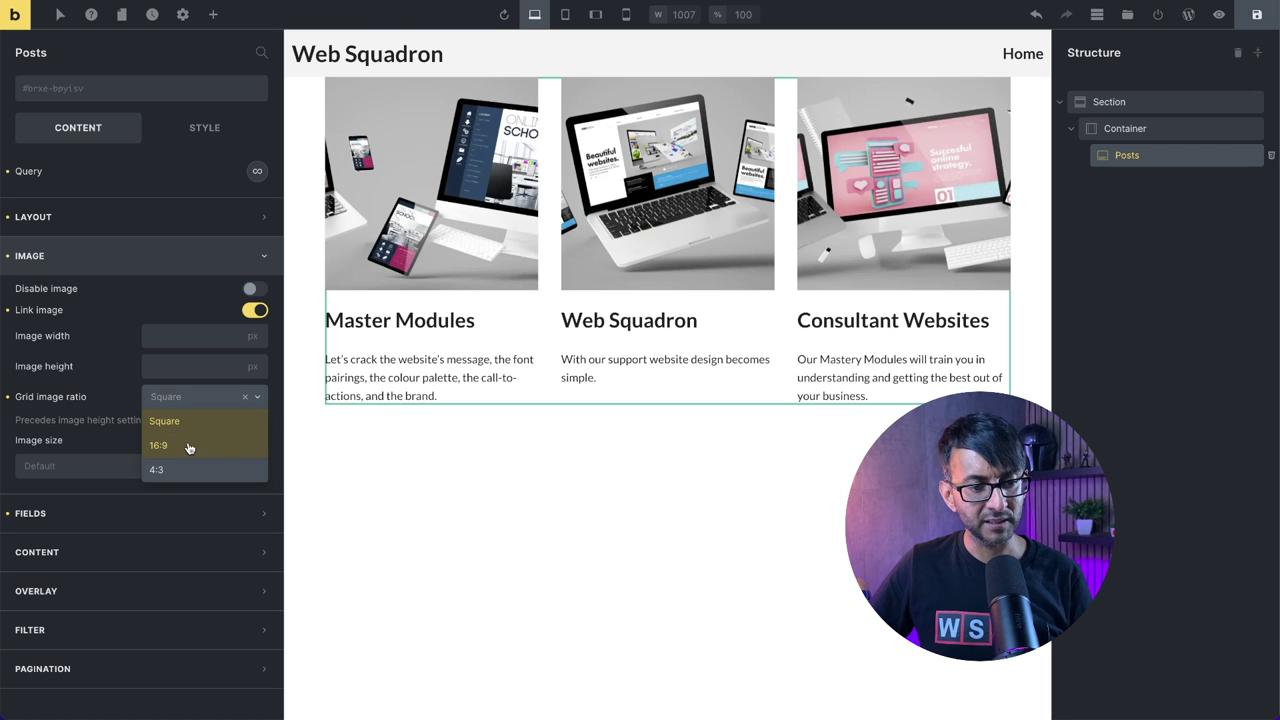
left_click(186, 467)
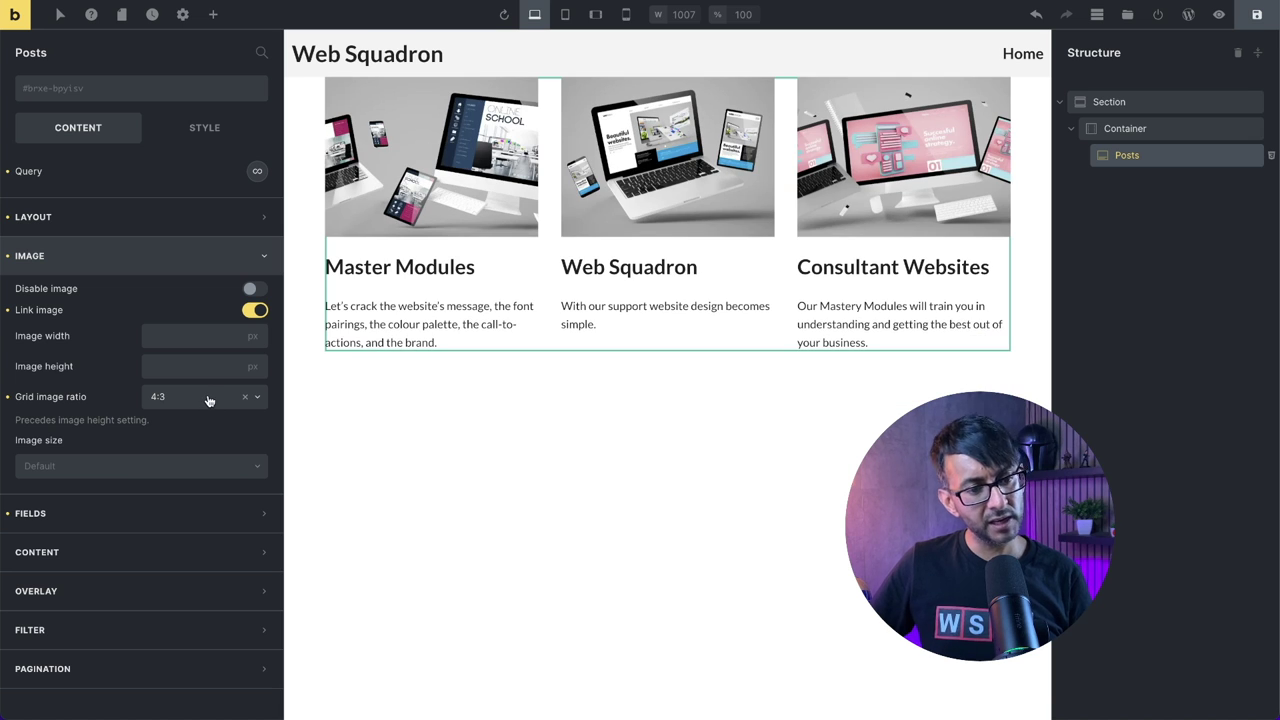
left_click(209, 400)
left_click(189, 448)
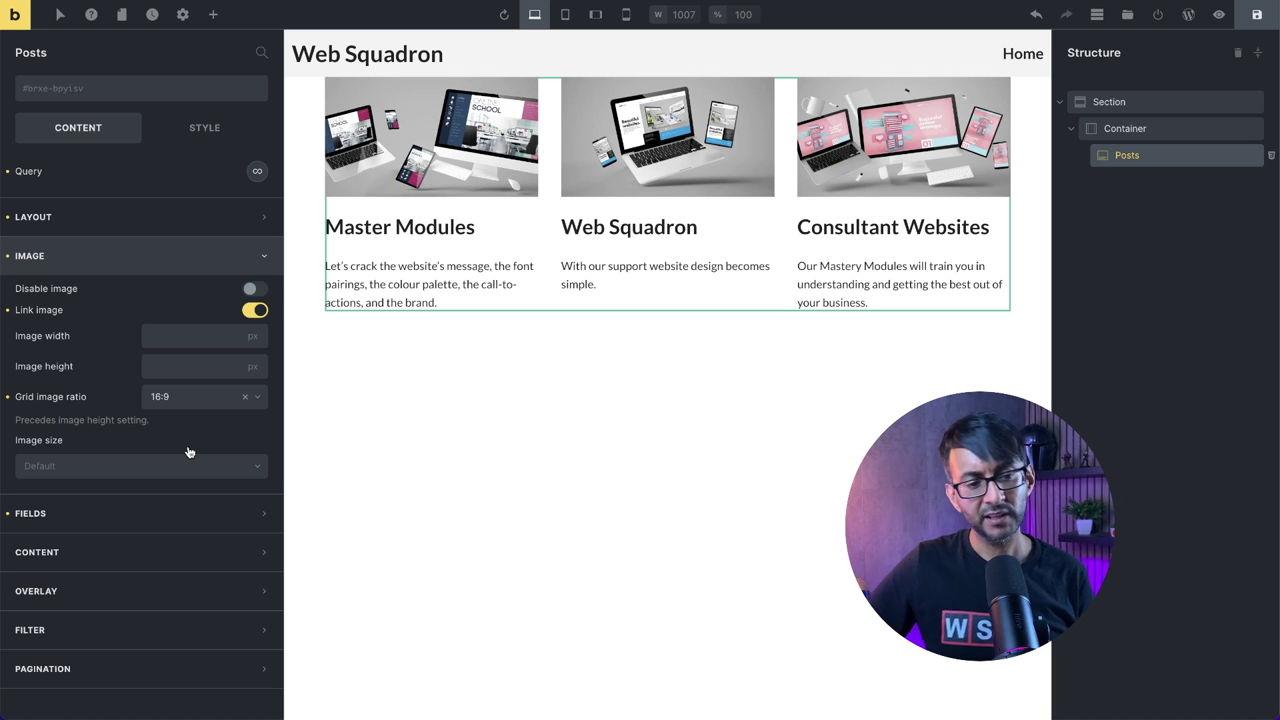
- Set the image size of the Posts element to Full
left_click(177, 468)
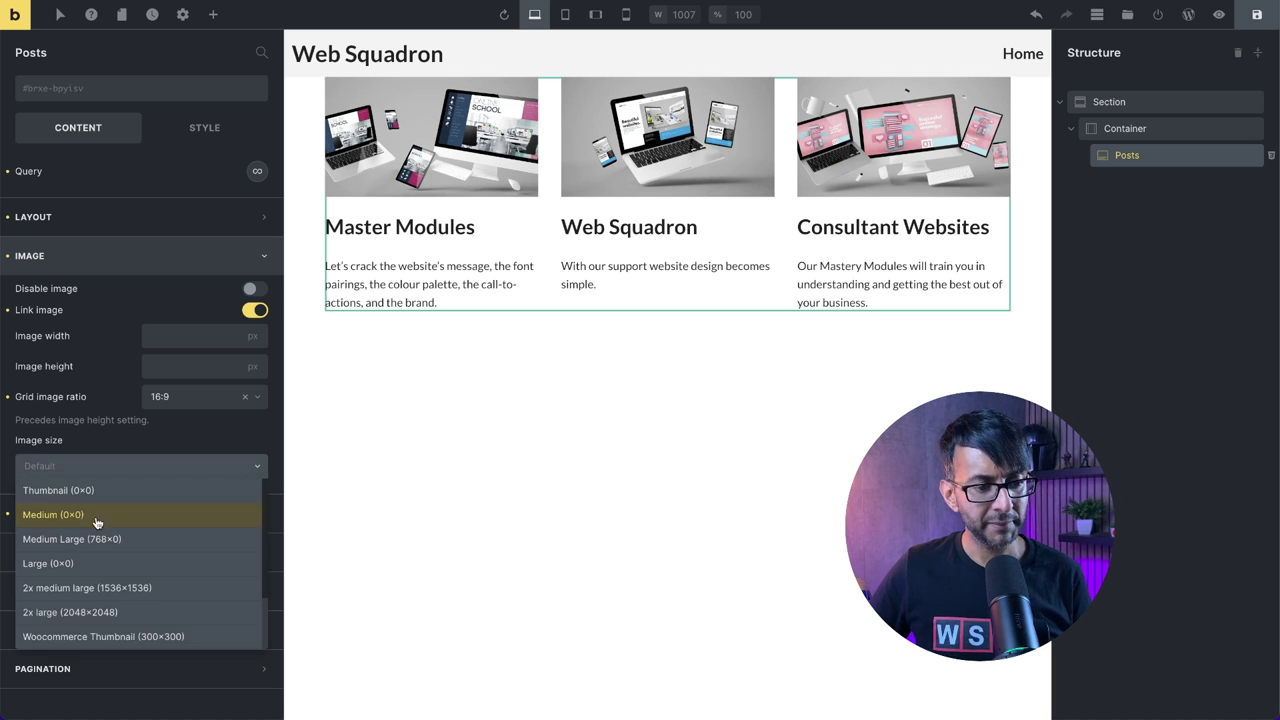
scroll(93, 589, "down", 1)
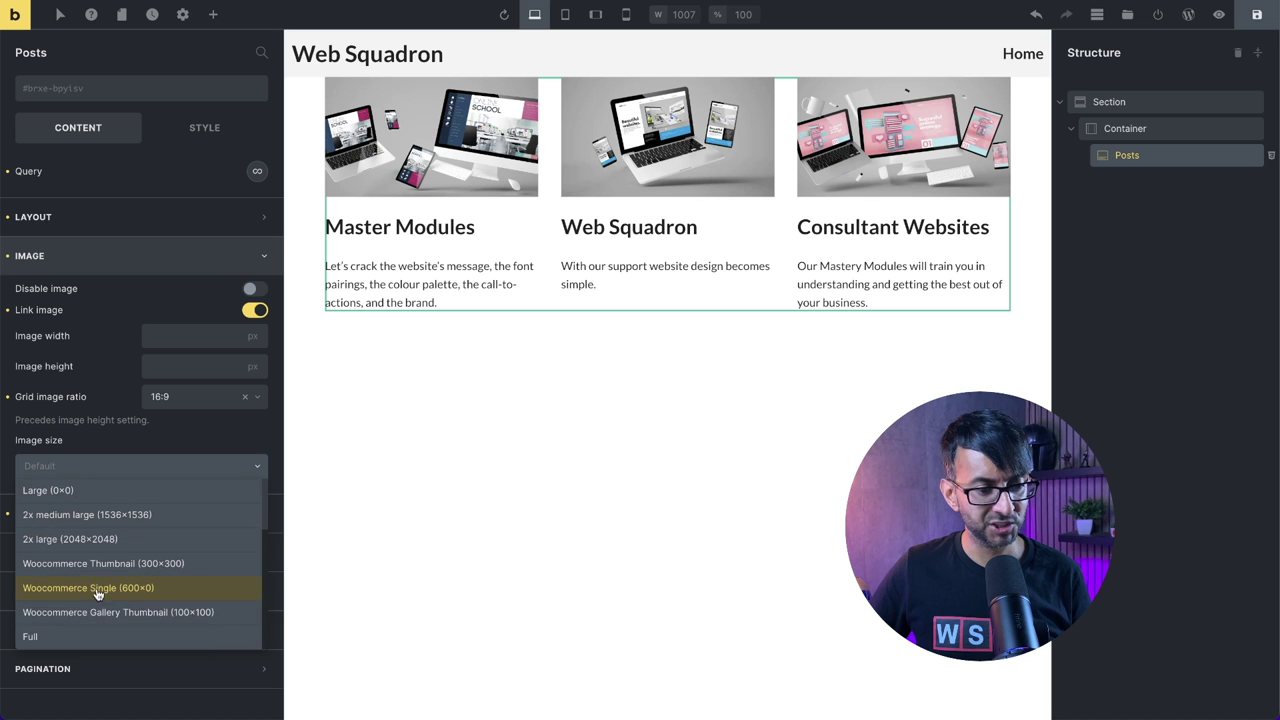
left_click(65, 638)
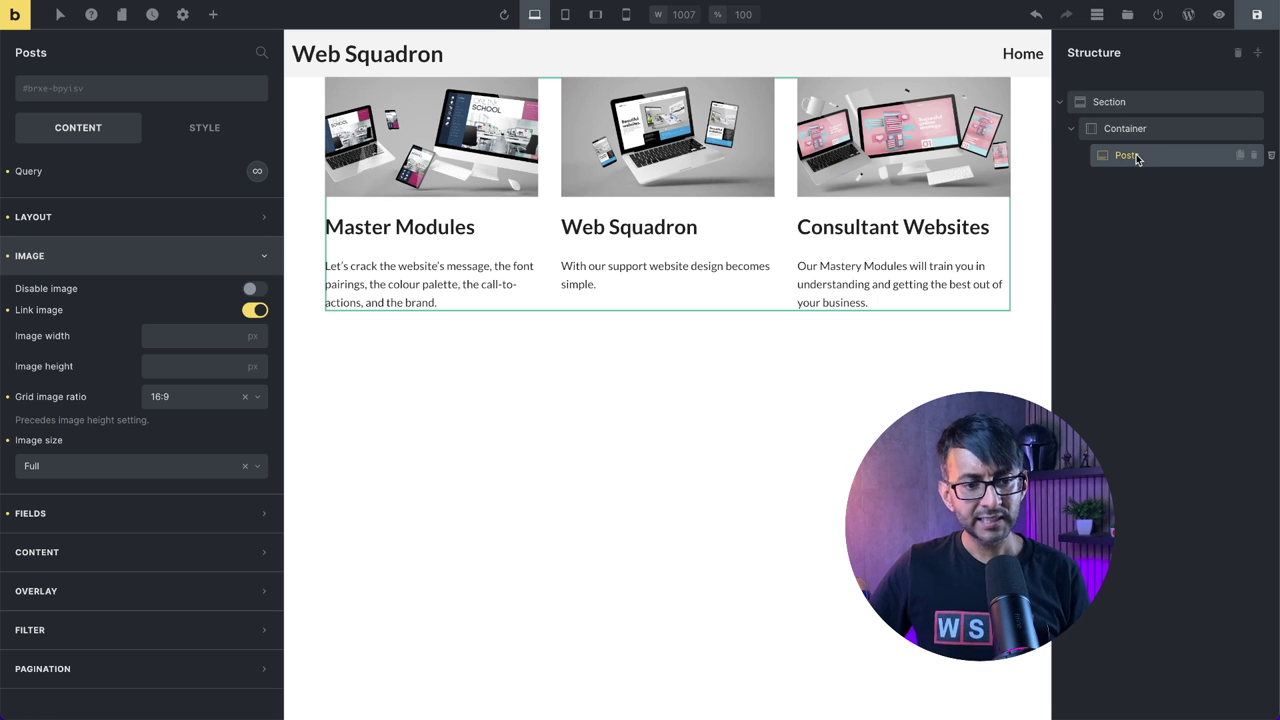
- Add a third field to the Posts element that shows only the dynamic data {post_date}
left_click(115, 521)
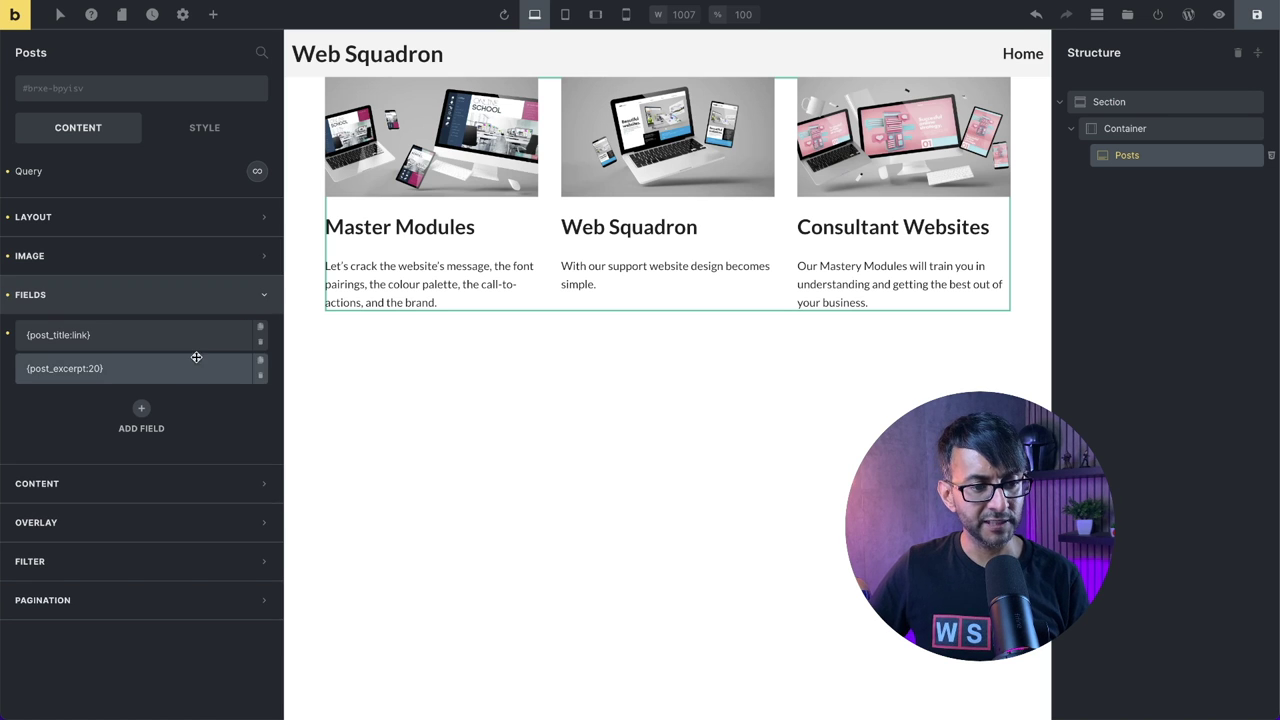
left_click(141, 410)
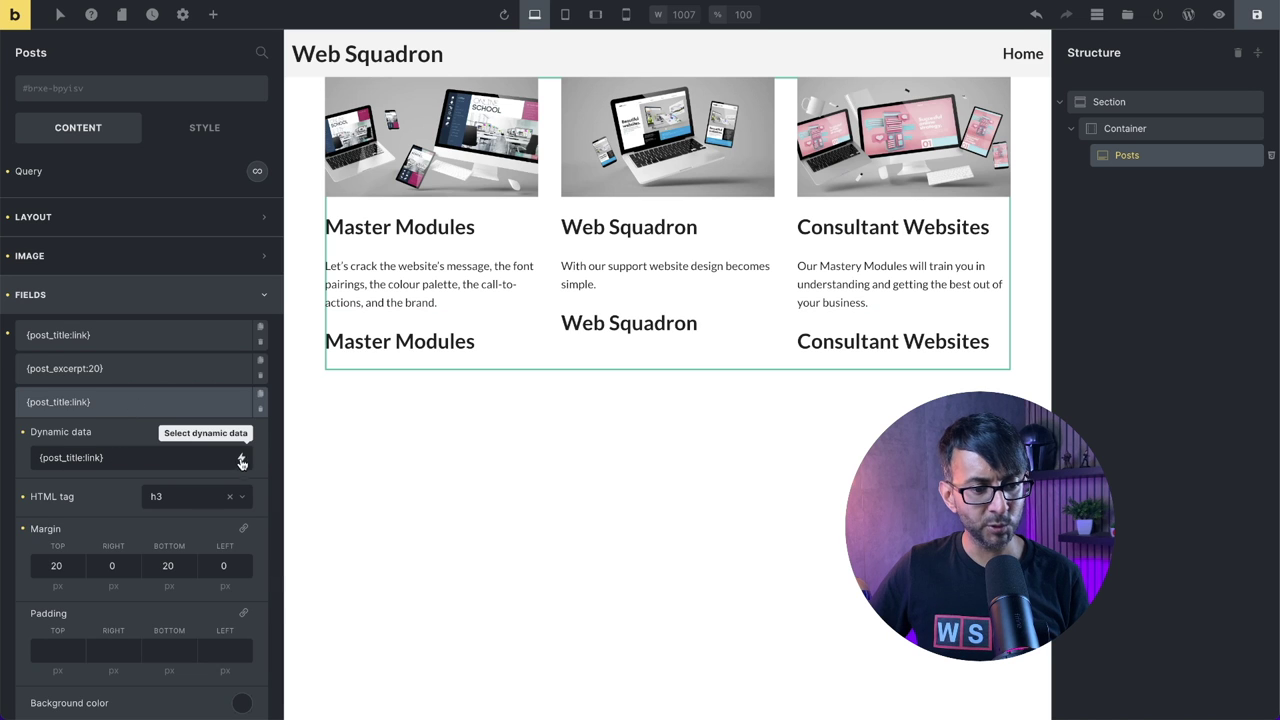
left_click(240, 458)
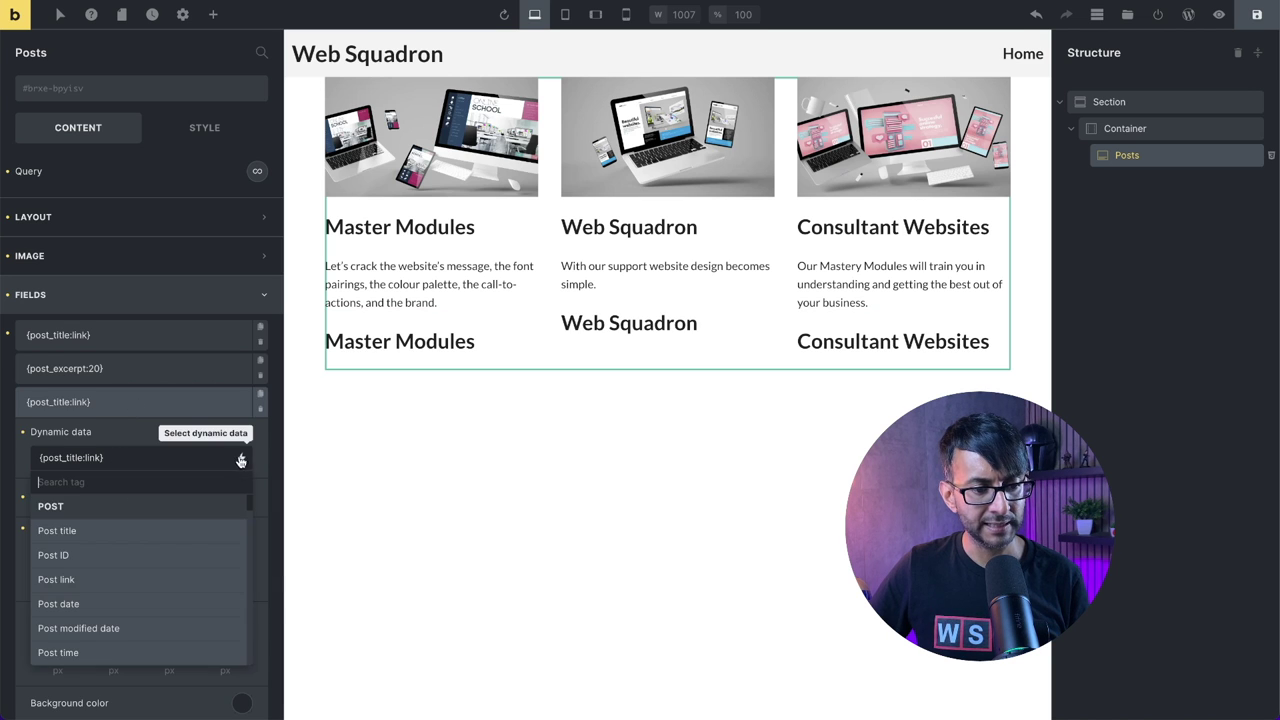
scroll(127, 540, "down", 3)
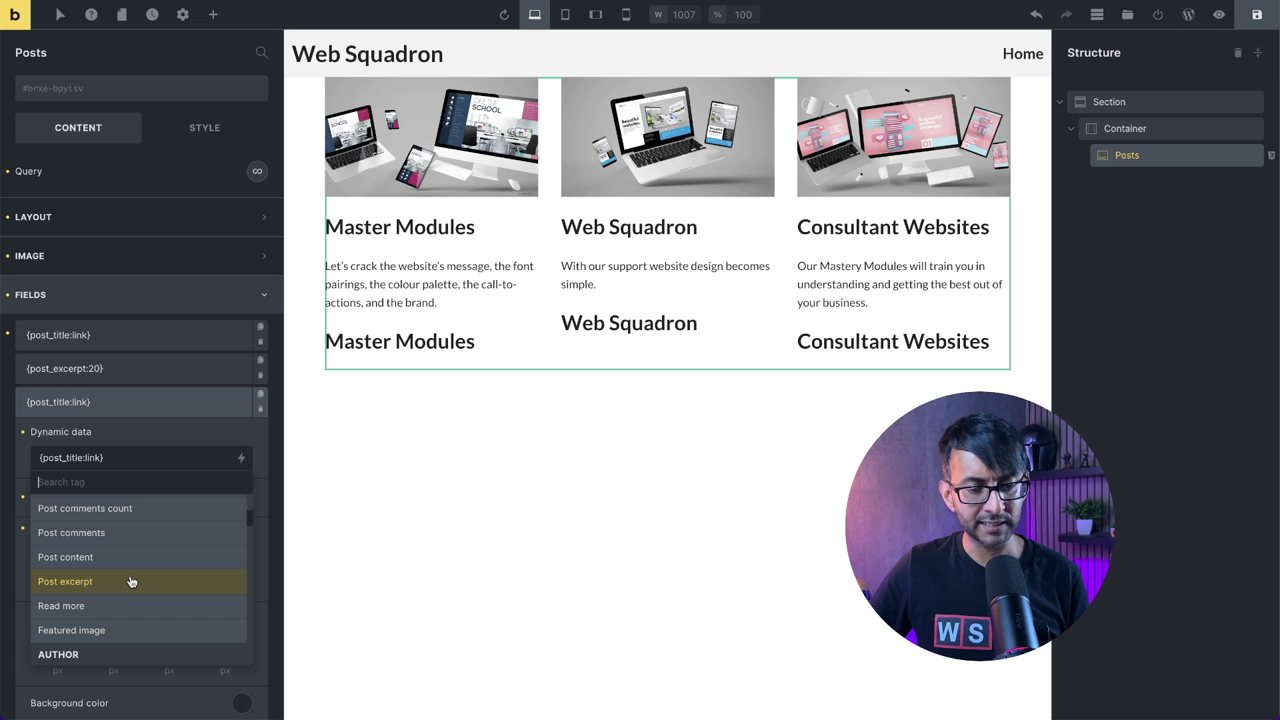
scroll(130, 582, "down", 3)
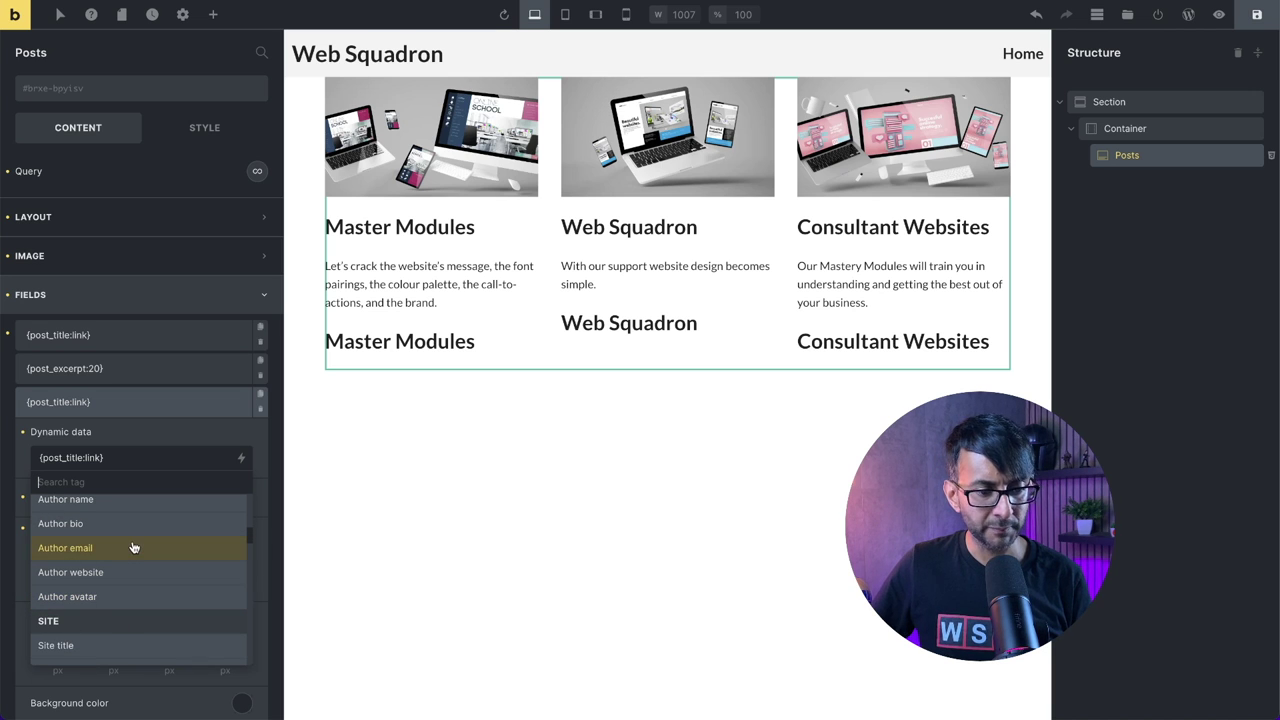
scroll(120, 600, "down", 2)
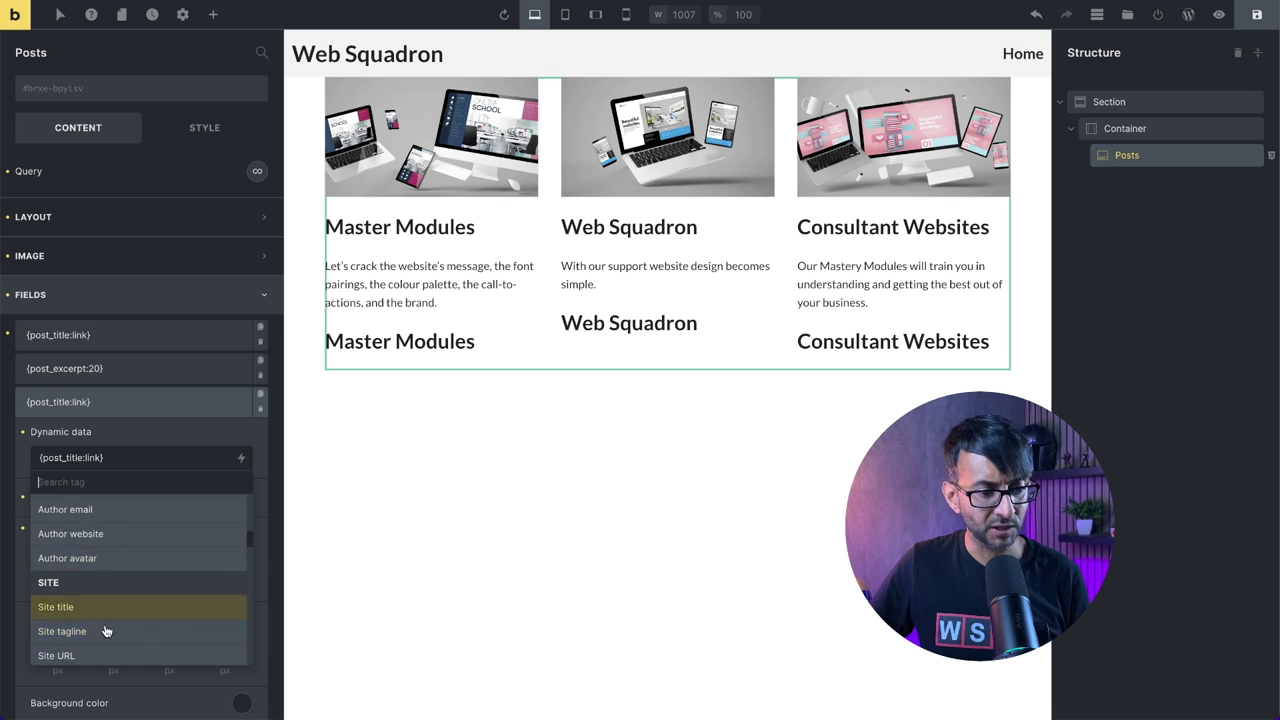
scroll(100, 590, "up", 6)
type("date")
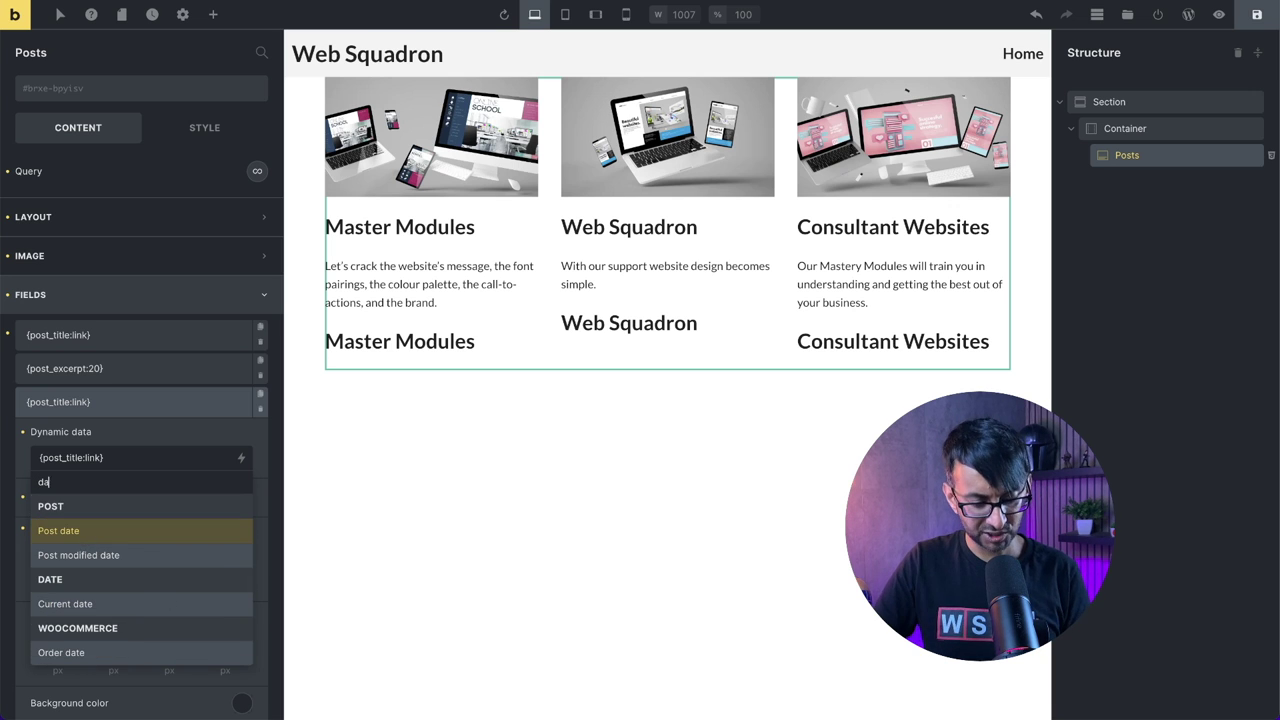
left_click(103, 538)
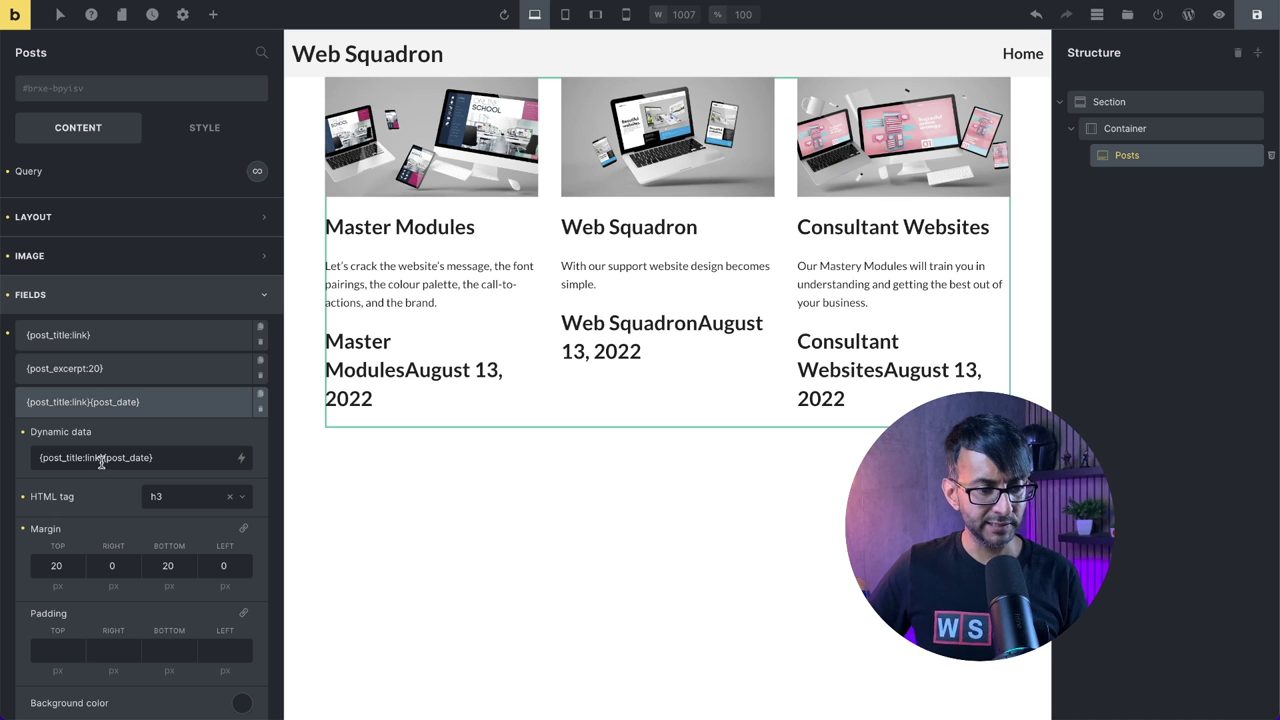
left_click_drag(96, 457, 24, 459)
key("BackSpace")
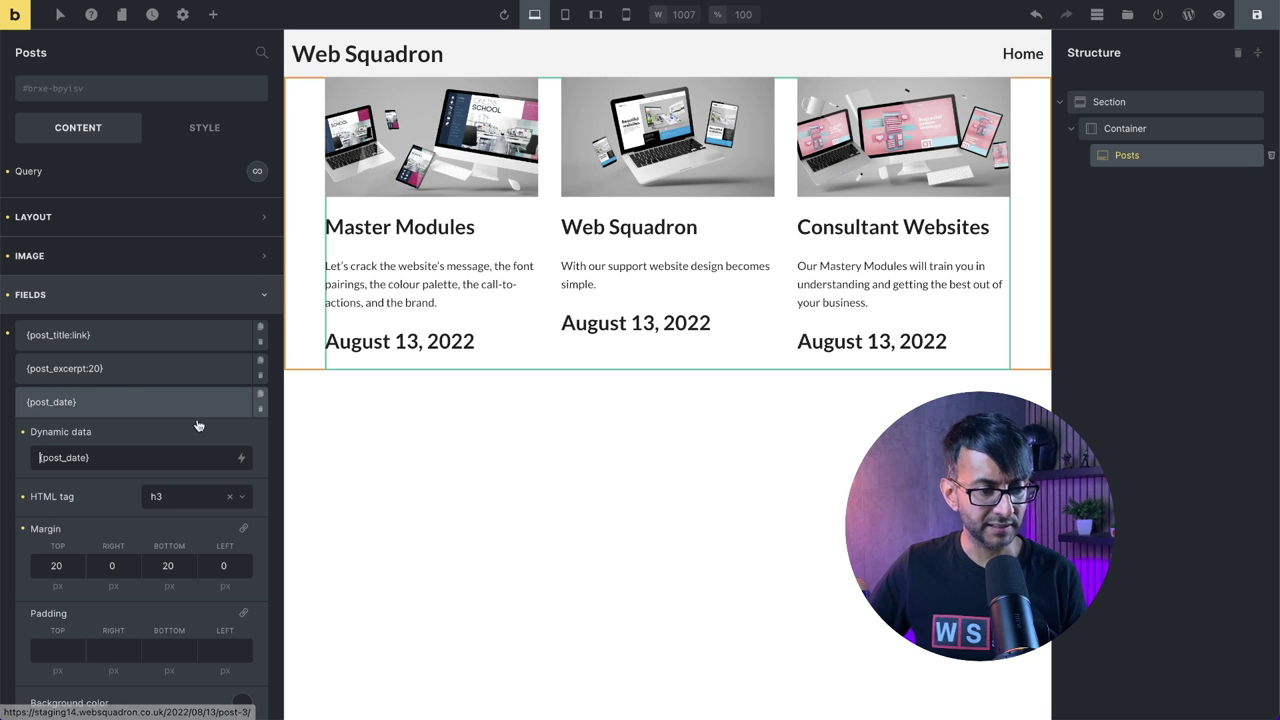
- Switch the date field's text colour palette to New and try the greys #999999 and #d0d0ce
scroll(109, 500, "down", 3)
scroll(140, 534, "down", 4)
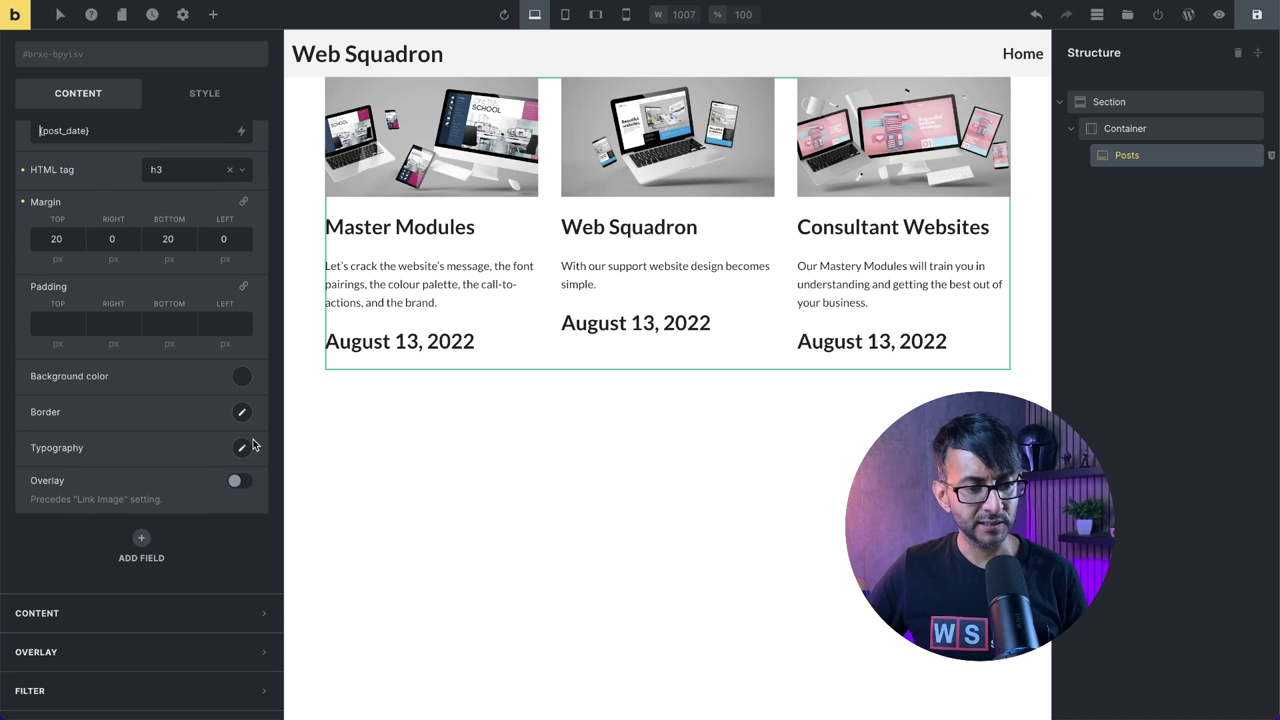
scroll(250, 448, "up", 3)
scroll(230, 560, "down", 1)
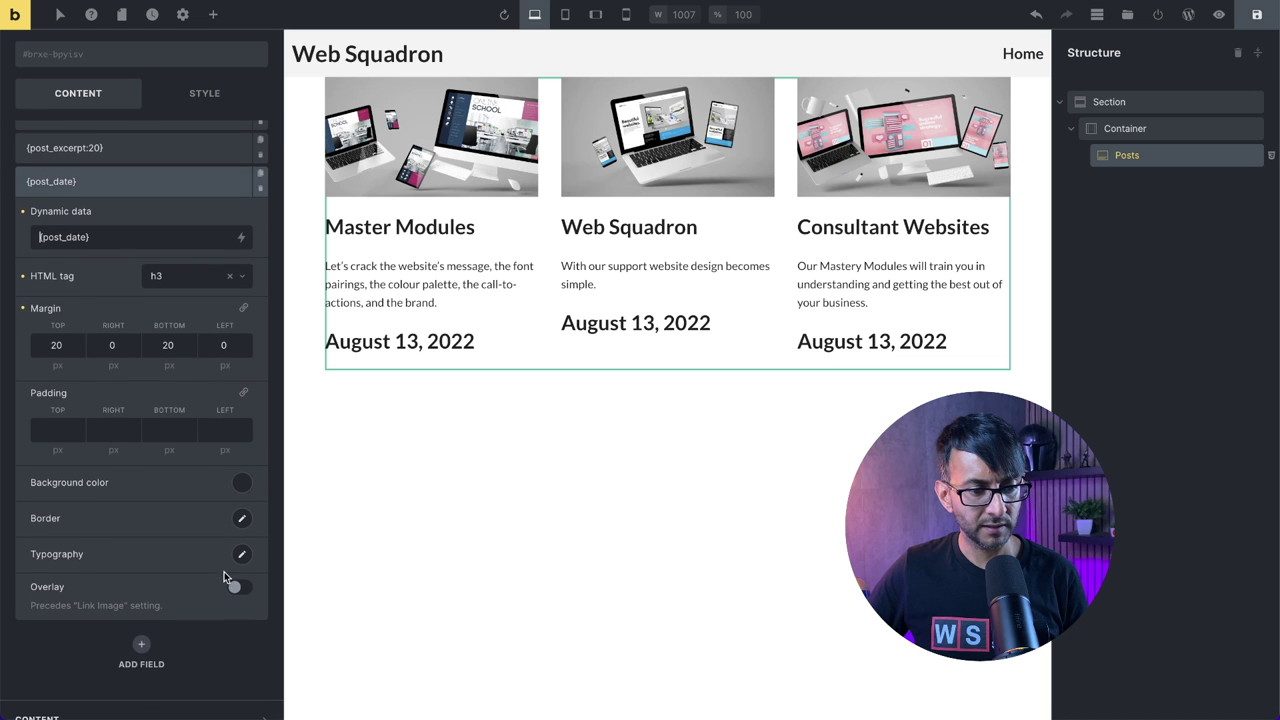
left_click(241, 556)
scroll(224, 532, "down", 3)
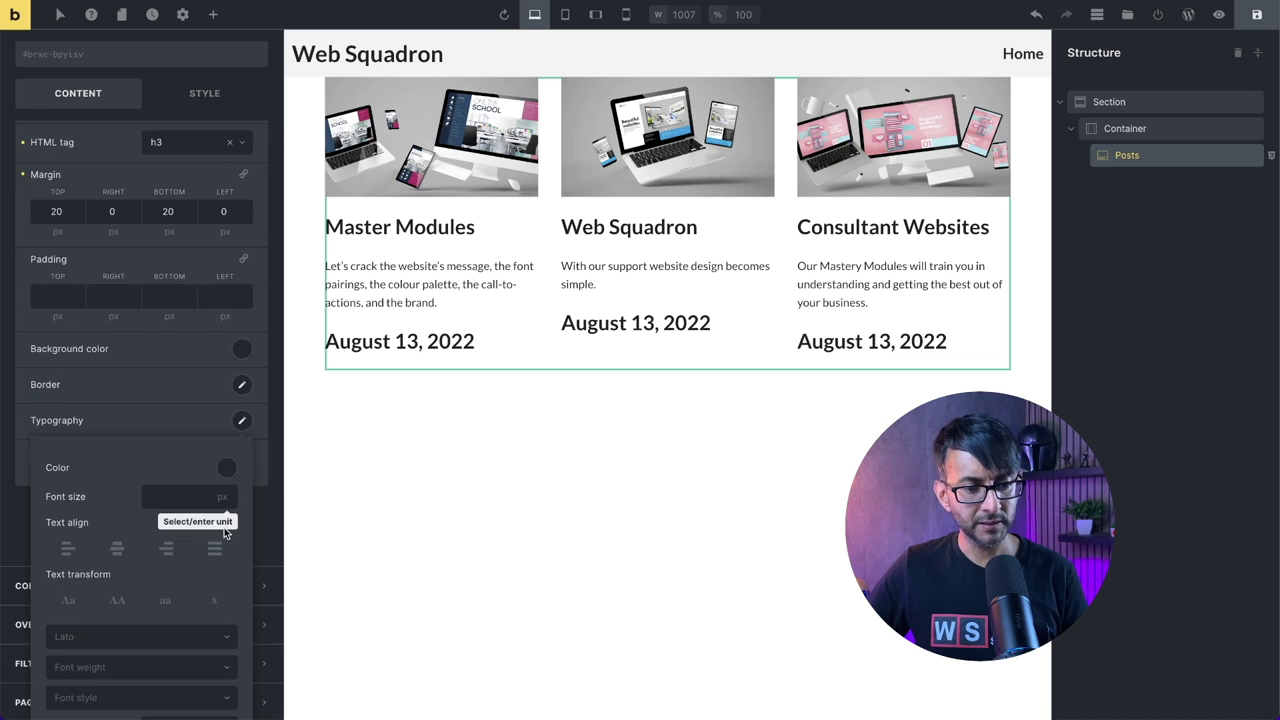
left_click(226, 468)
scroll(180, 693, "down", 2)
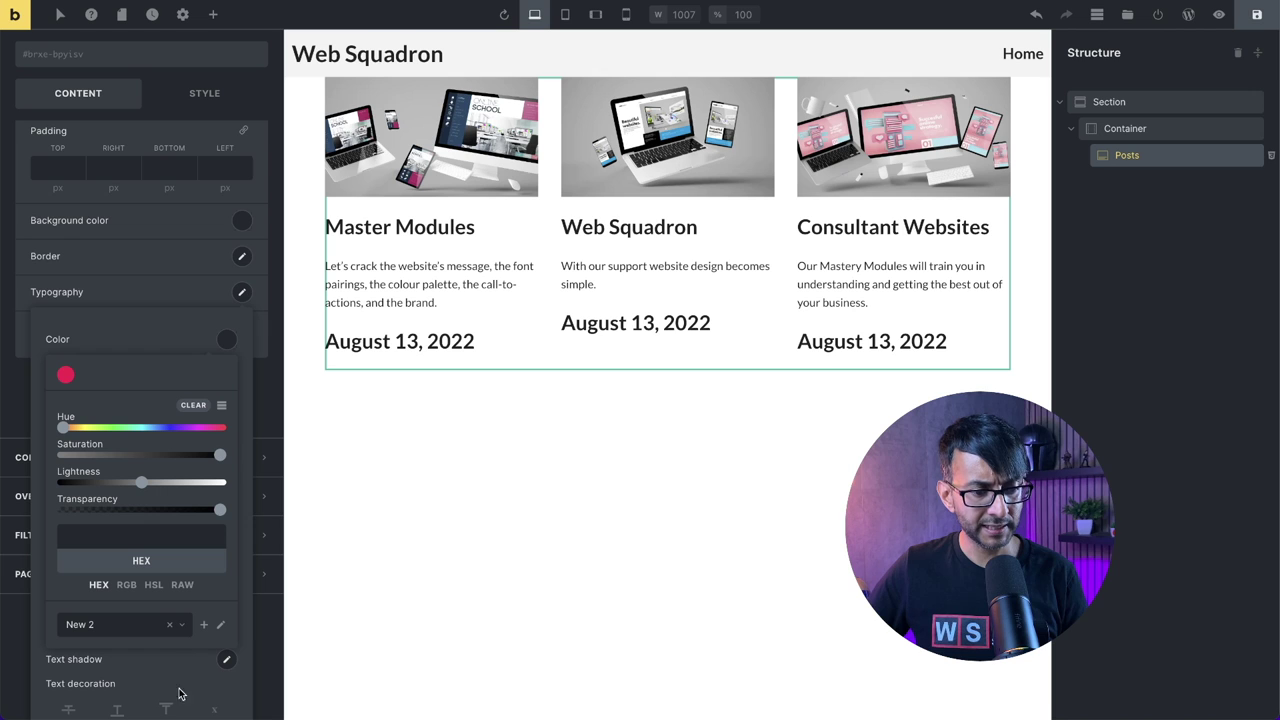
left_click(181, 624)
left_click(143, 674)
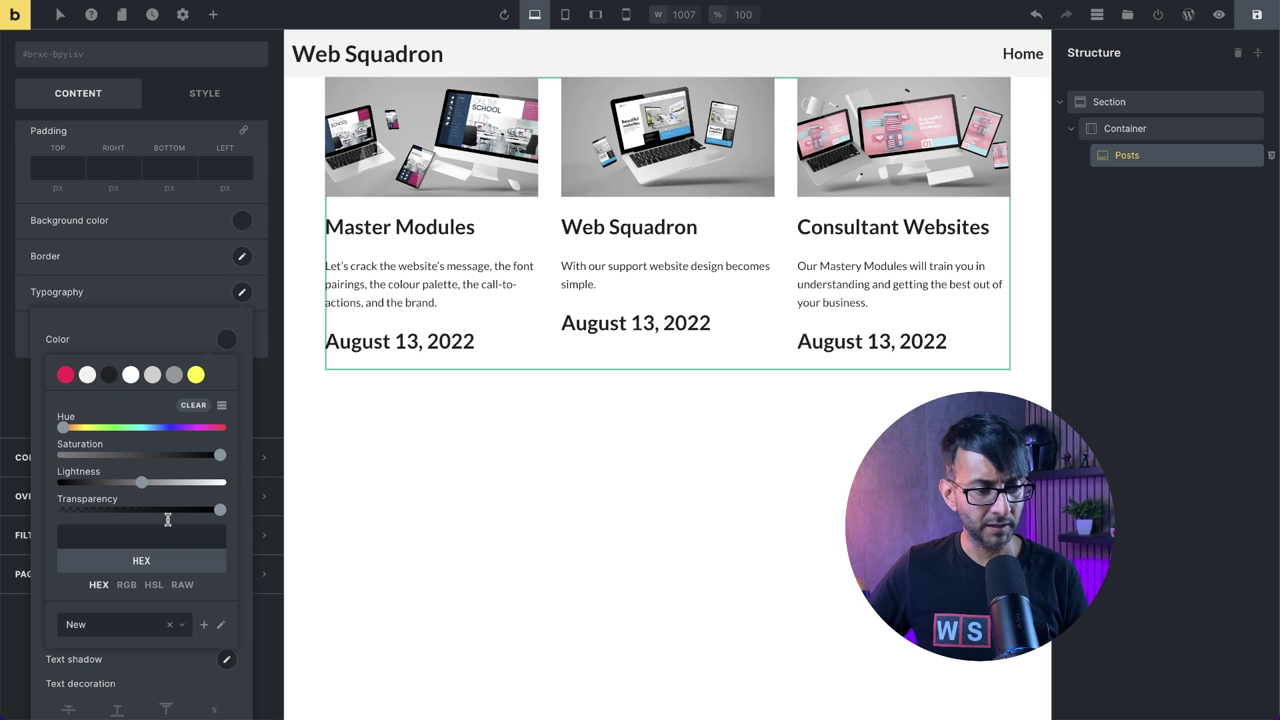
left_click(174, 376)
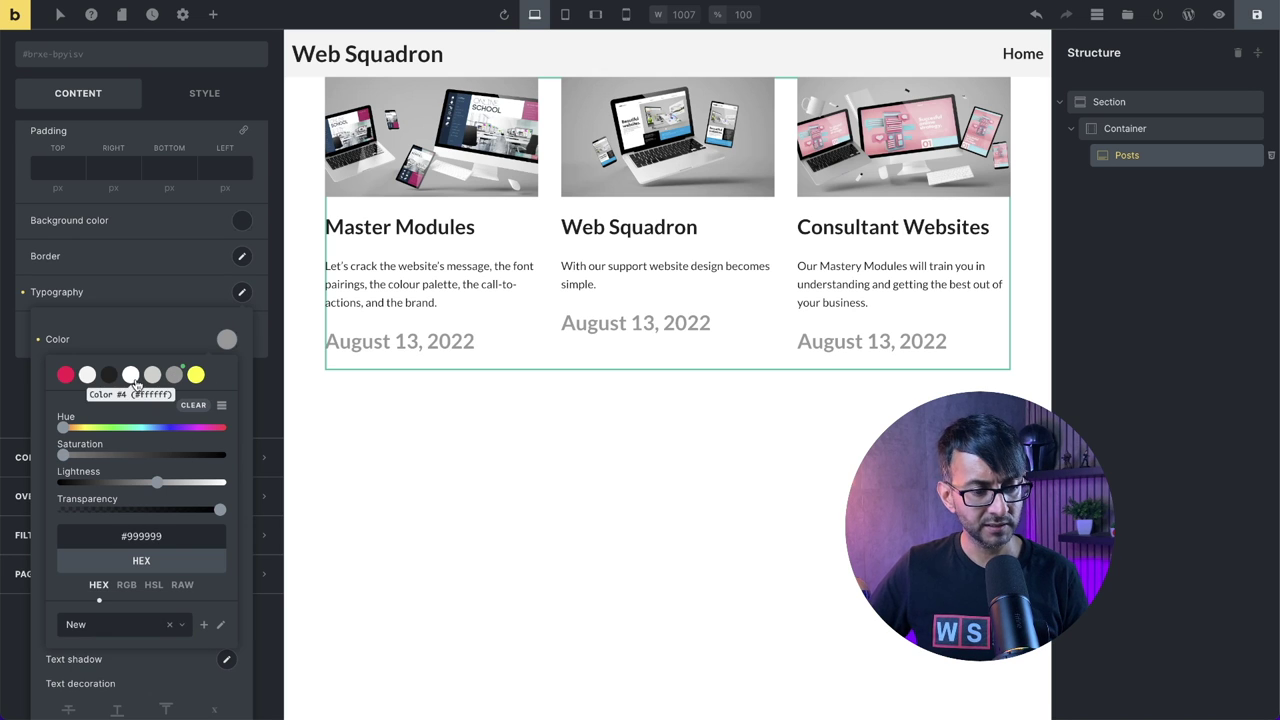
left_click(152, 375)
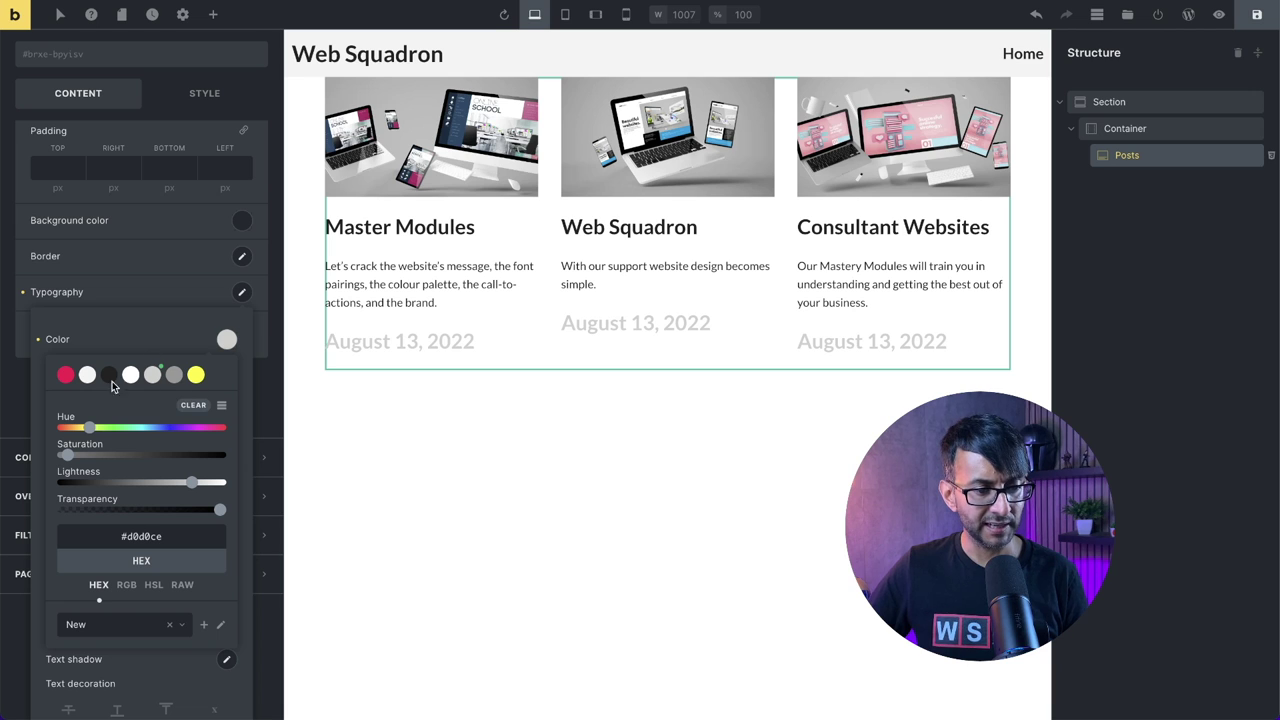
left_click(121, 346)
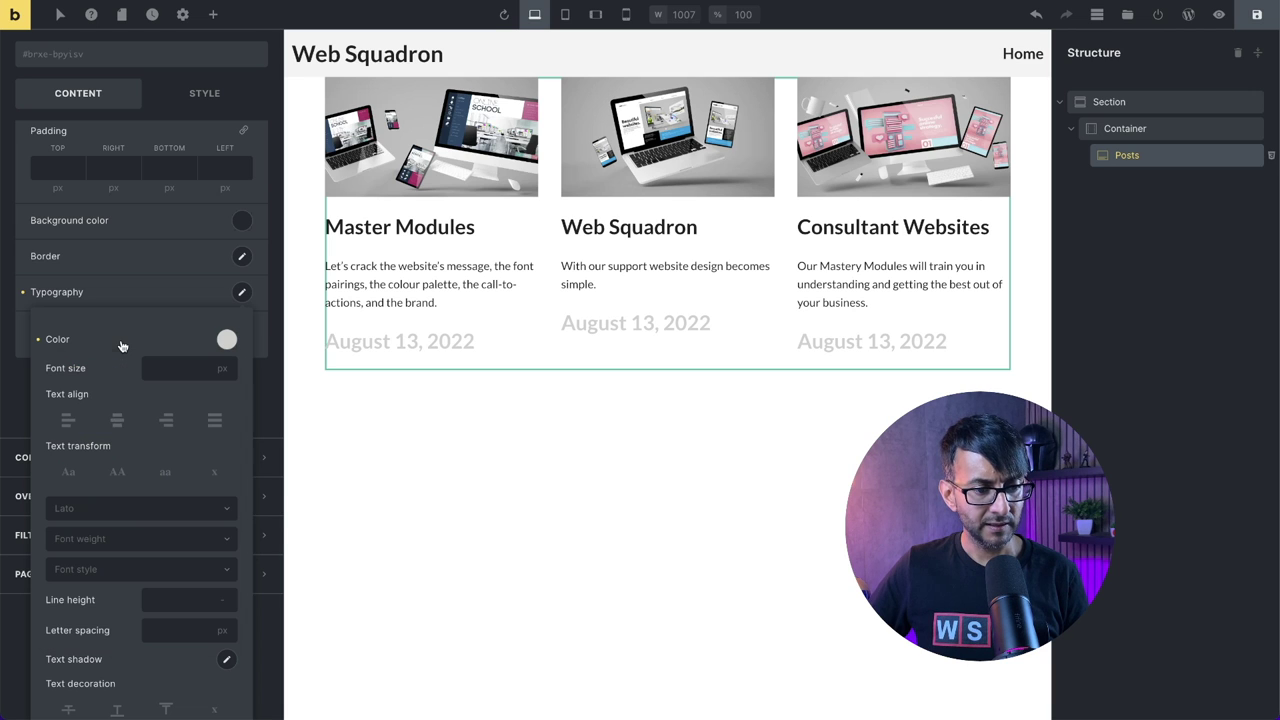
- Set the date field's font weight to 300 and its font size to 10 px
left_click(113, 542)
left_click(94, 611)
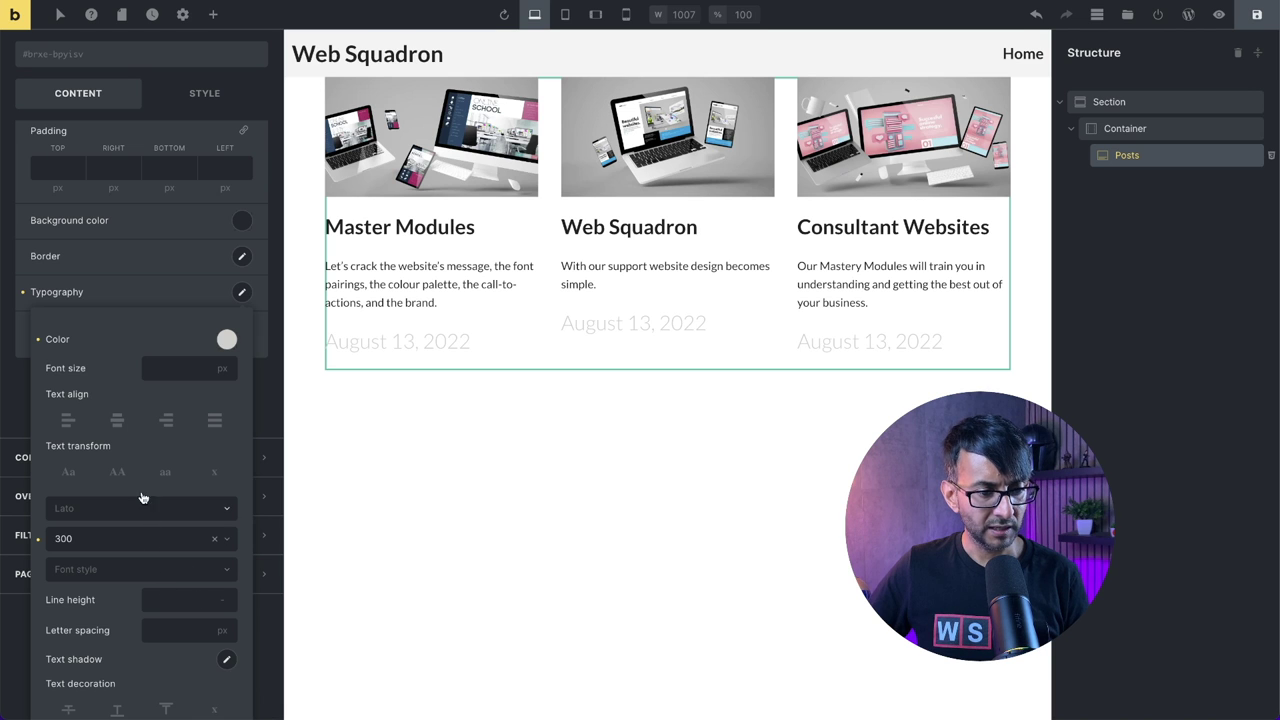
left_click(174, 369)
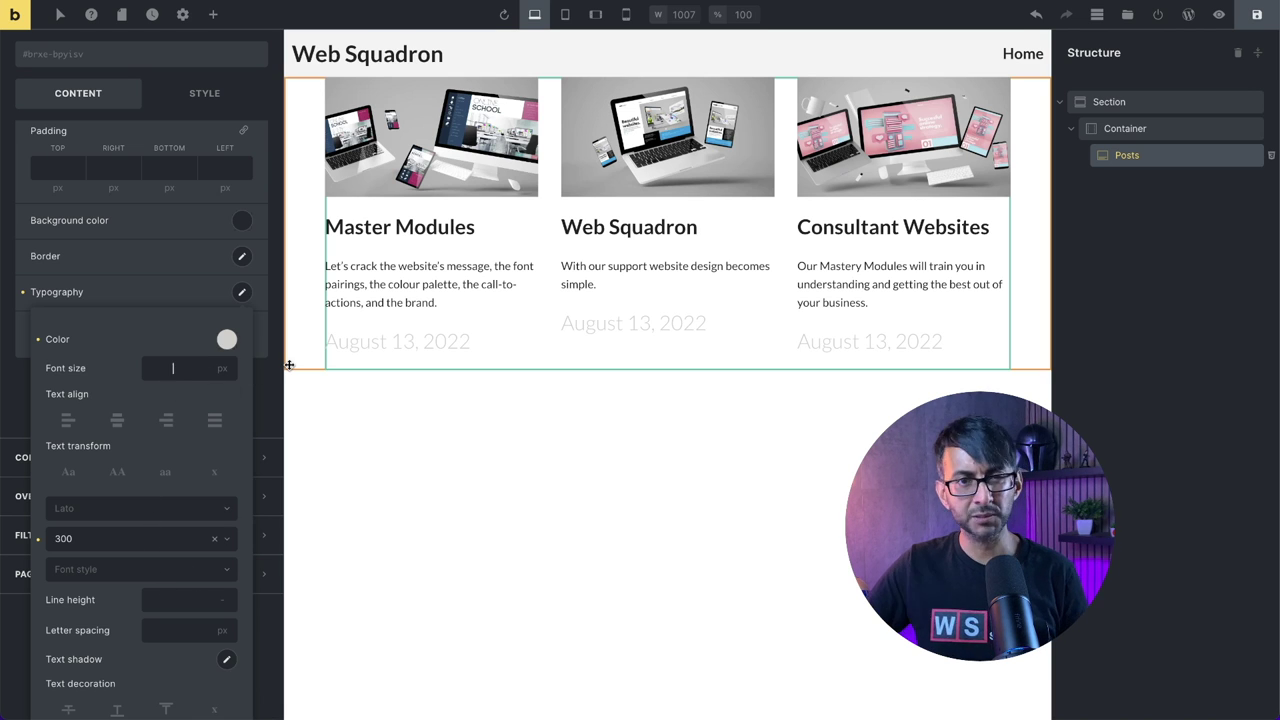
type("10")
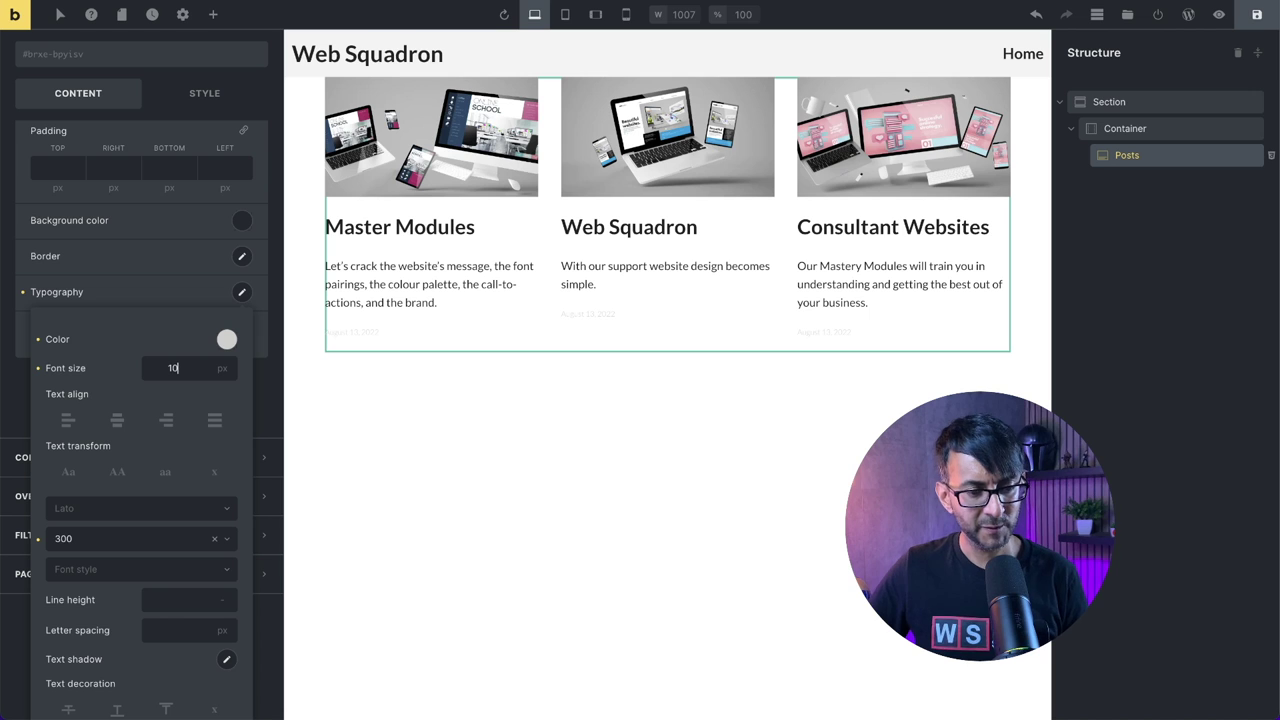
- Try #999999 again for the date text and set its colour to #222222 from the New palette
left_click(227, 339)
left_click(176, 374)
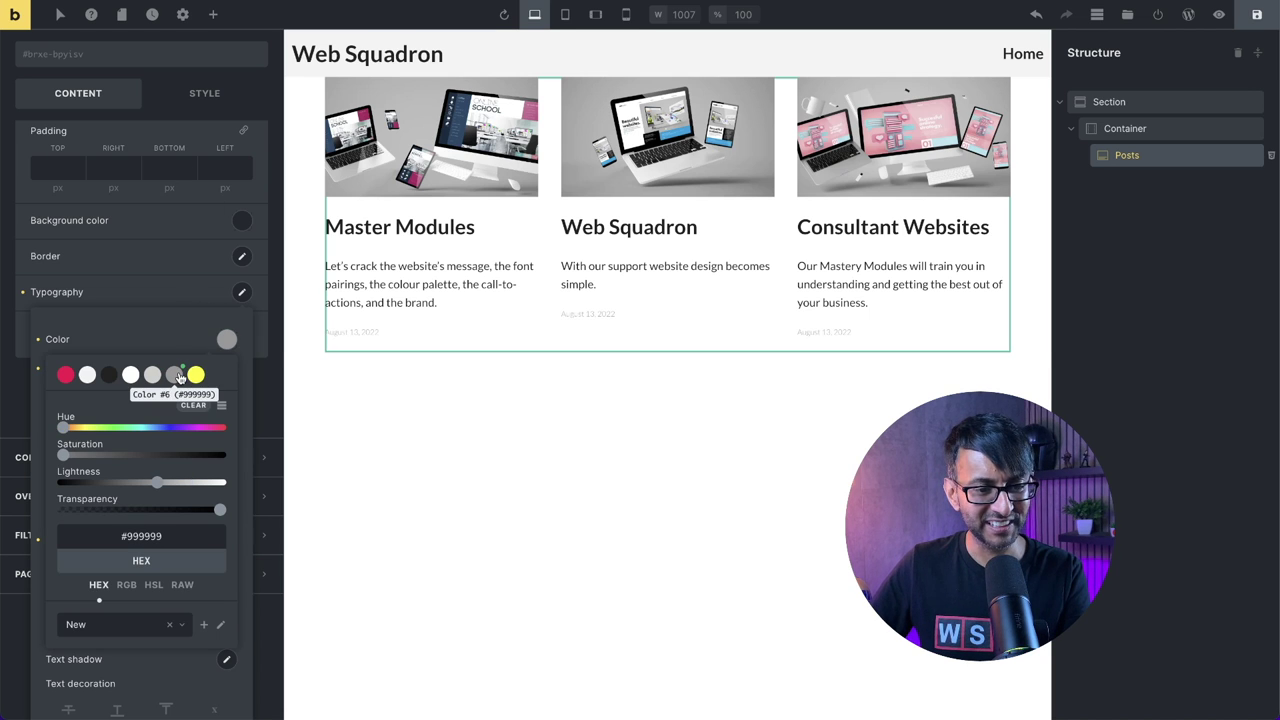
left_click(112, 376)
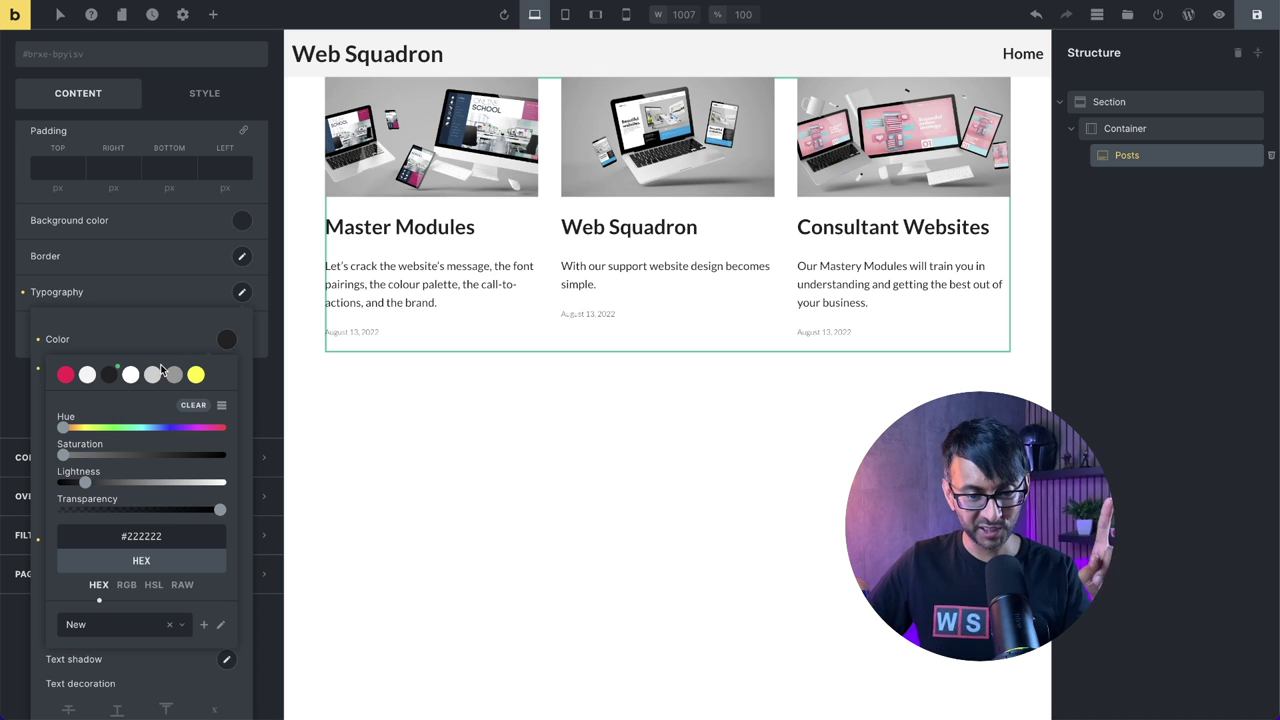
left_click(133, 316)
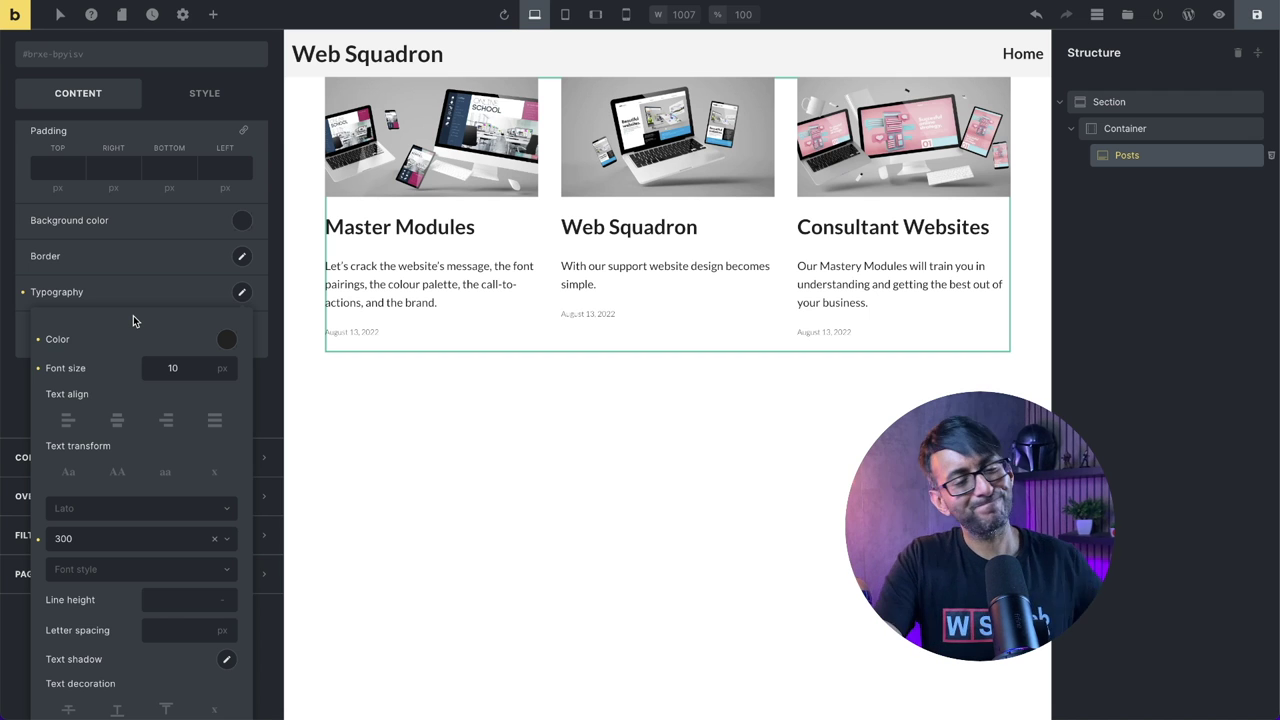
- Set the content alignment of the Posts element to Middle center
scroll(155, 500, "down", 1)
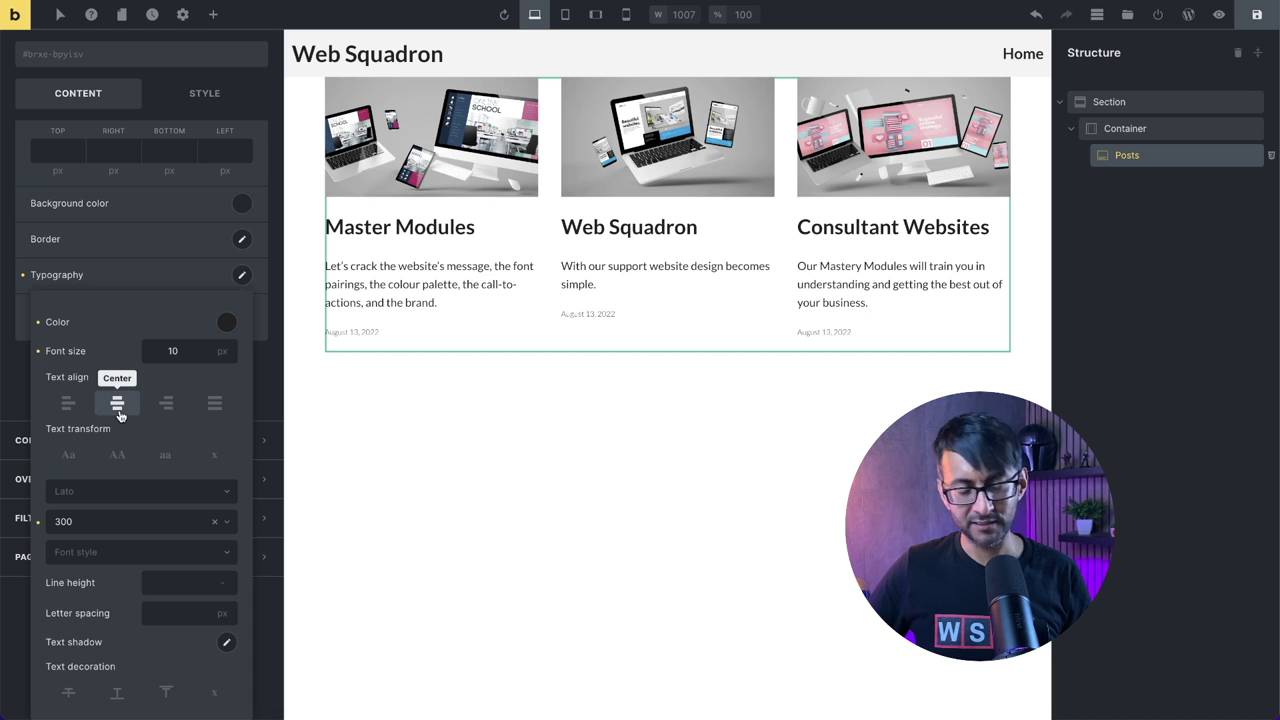
scroll(120, 400, "up", 5)
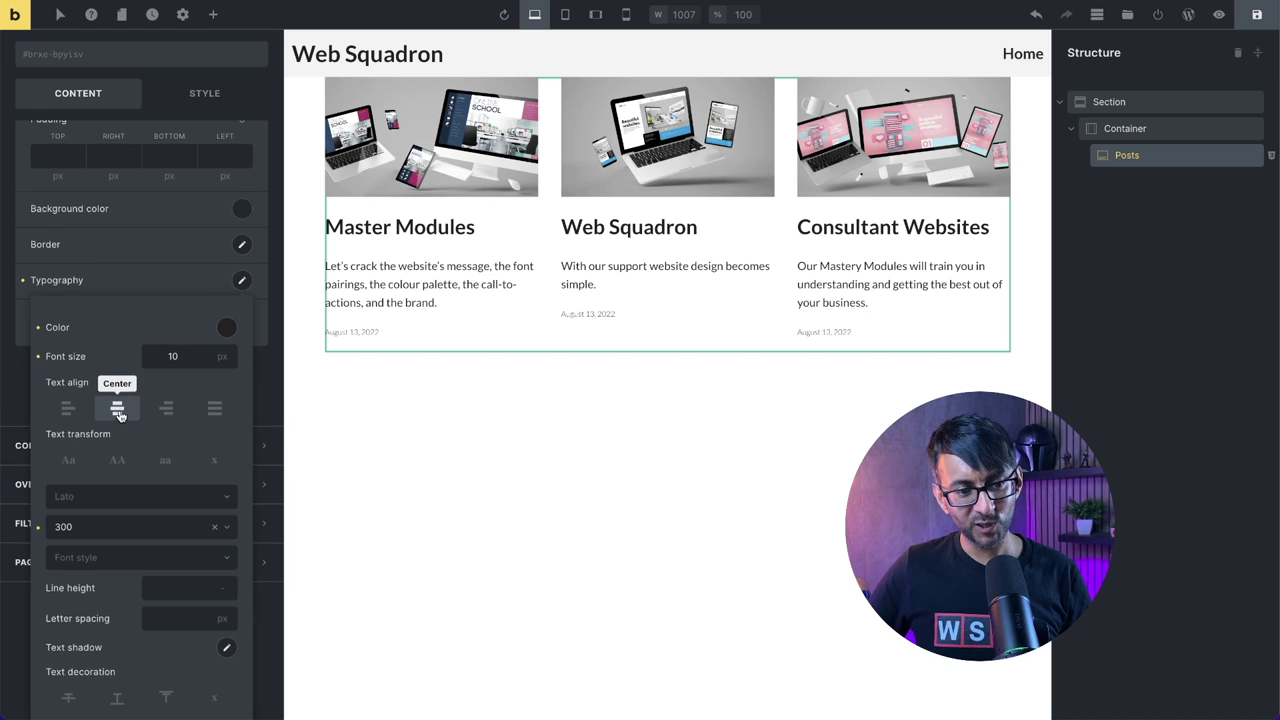
left_click(125, 294)
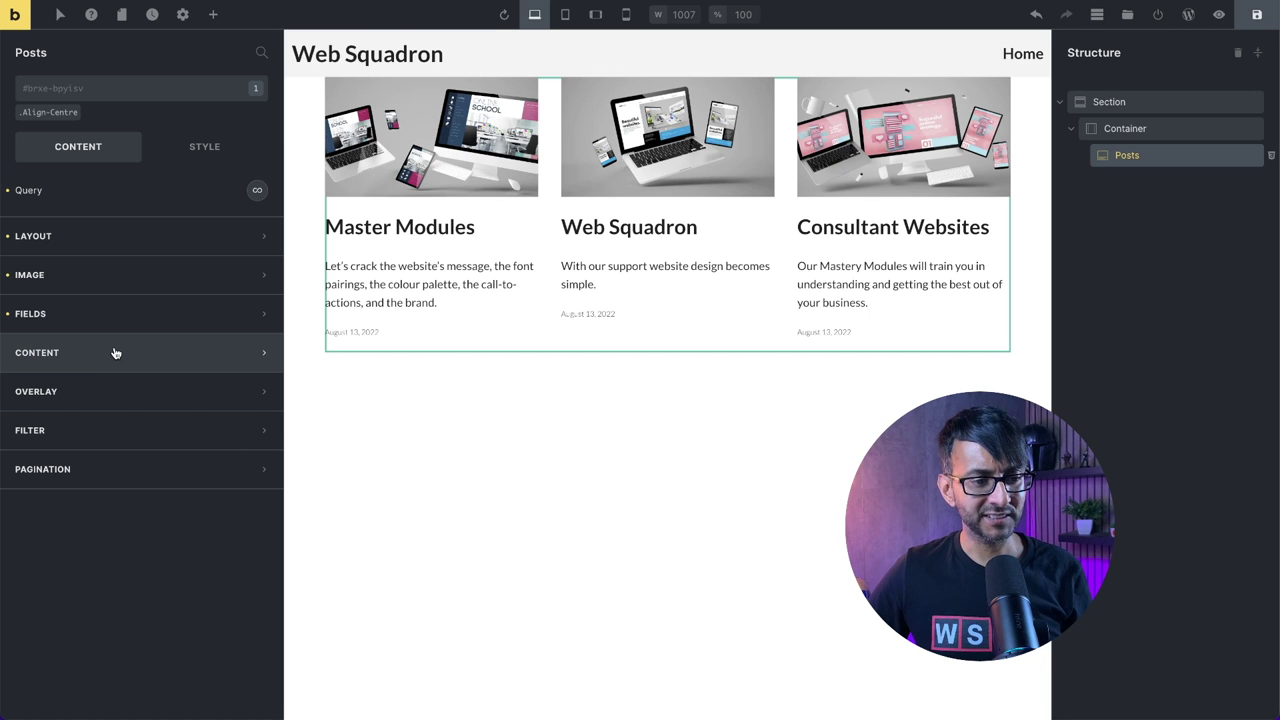
left_click(115, 352)
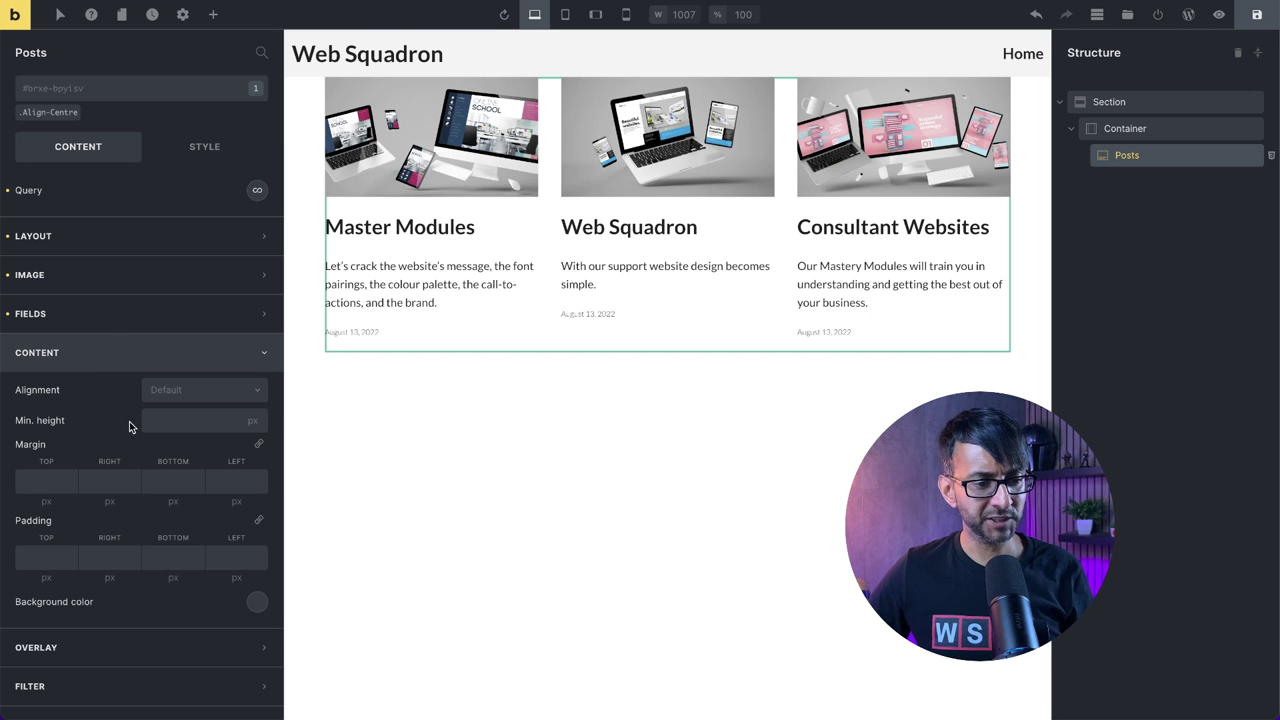
left_click(201, 392)
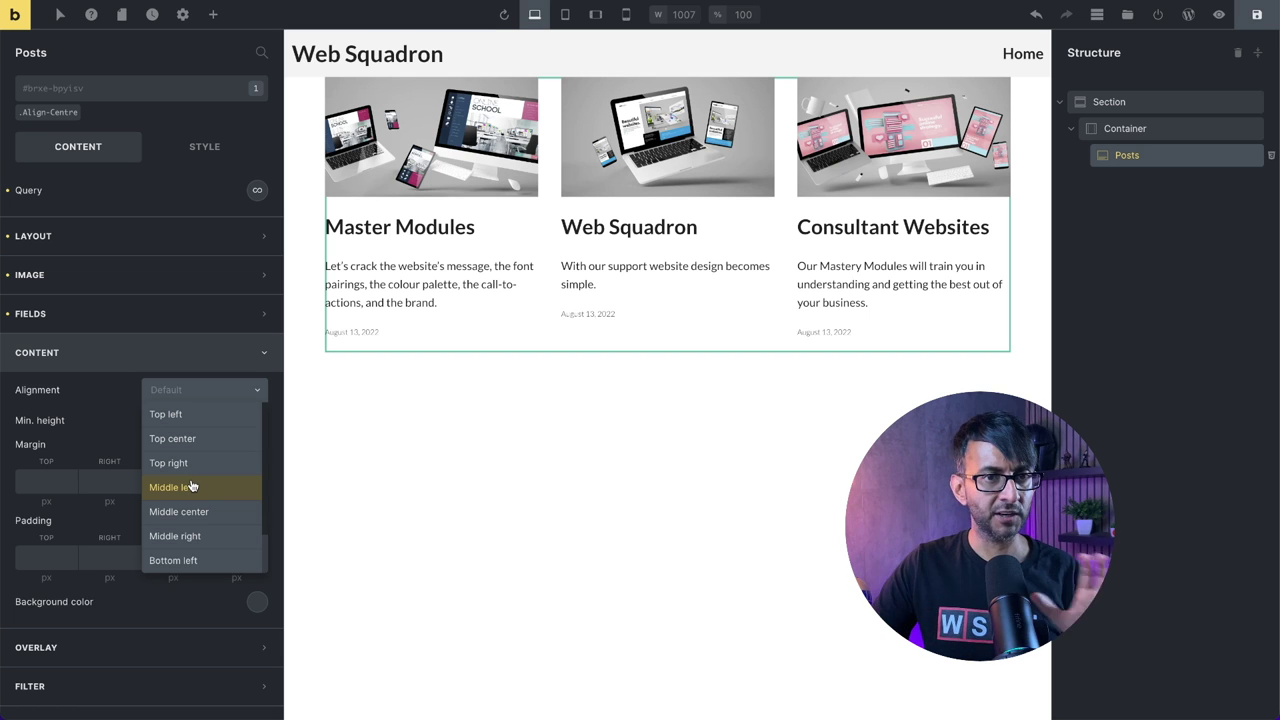
left_click(192, 513)
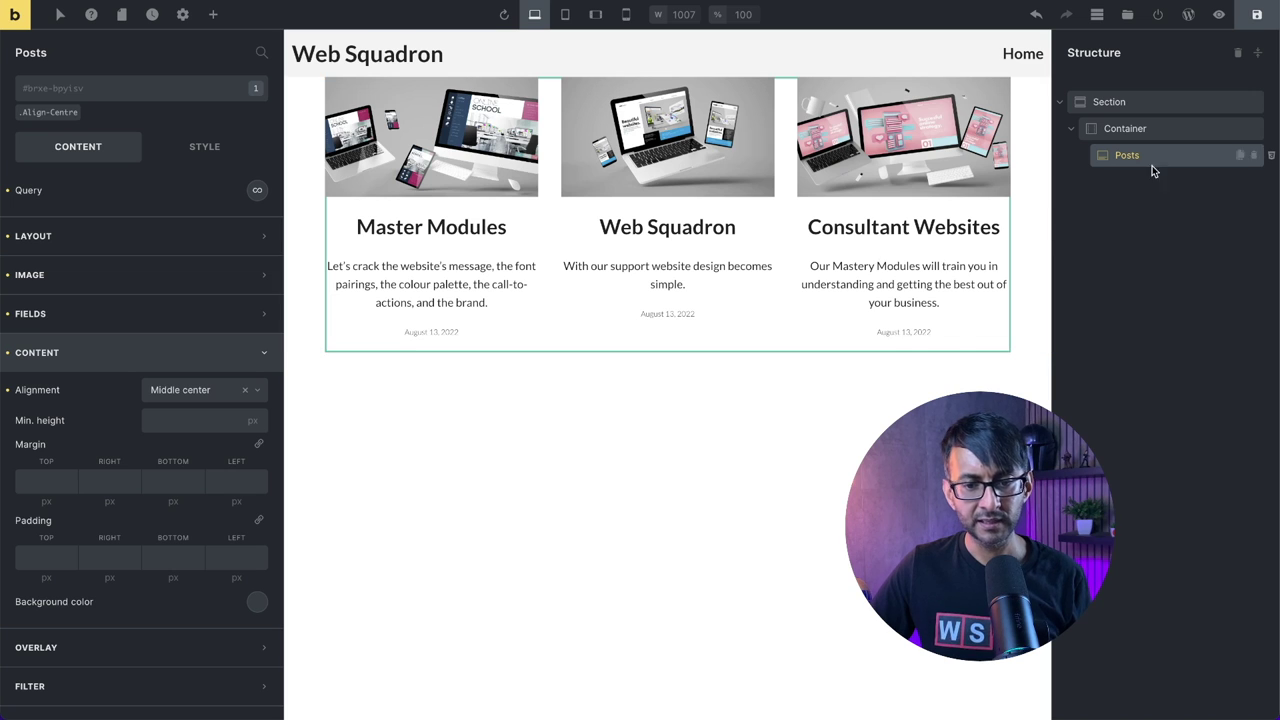
- Check the margin and typography settings of the post date field in the Posts element
left_click(85, 322)
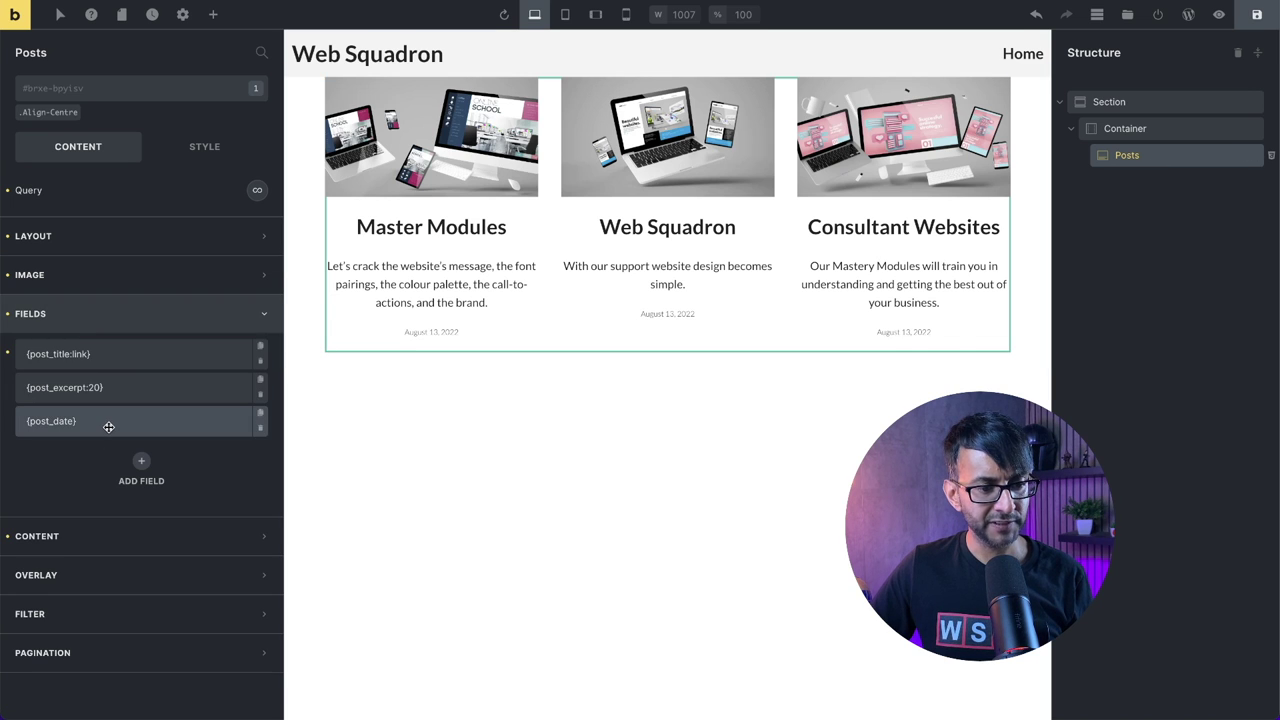
left_click(108, 424)
scroll(196, 582, "down", 1)
scroll(205, 550, "down", 5)
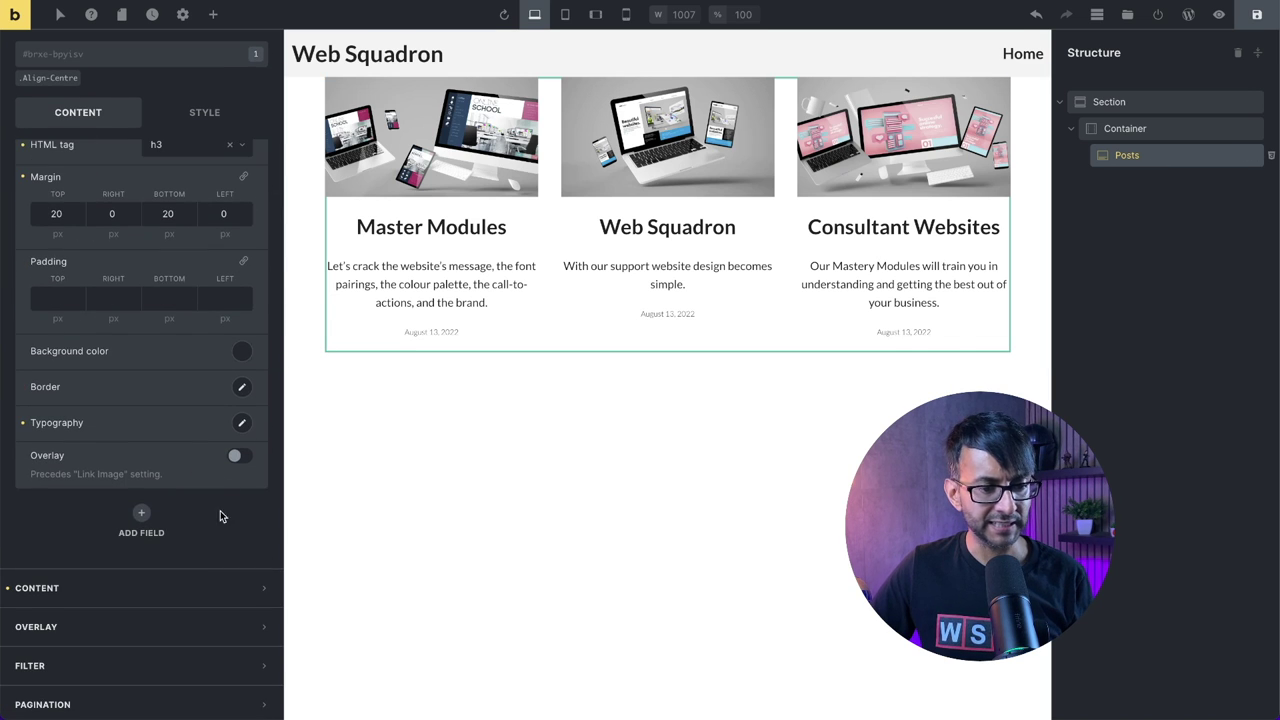
left_click(246, 427)
scroll(100, 530, "down", 2)
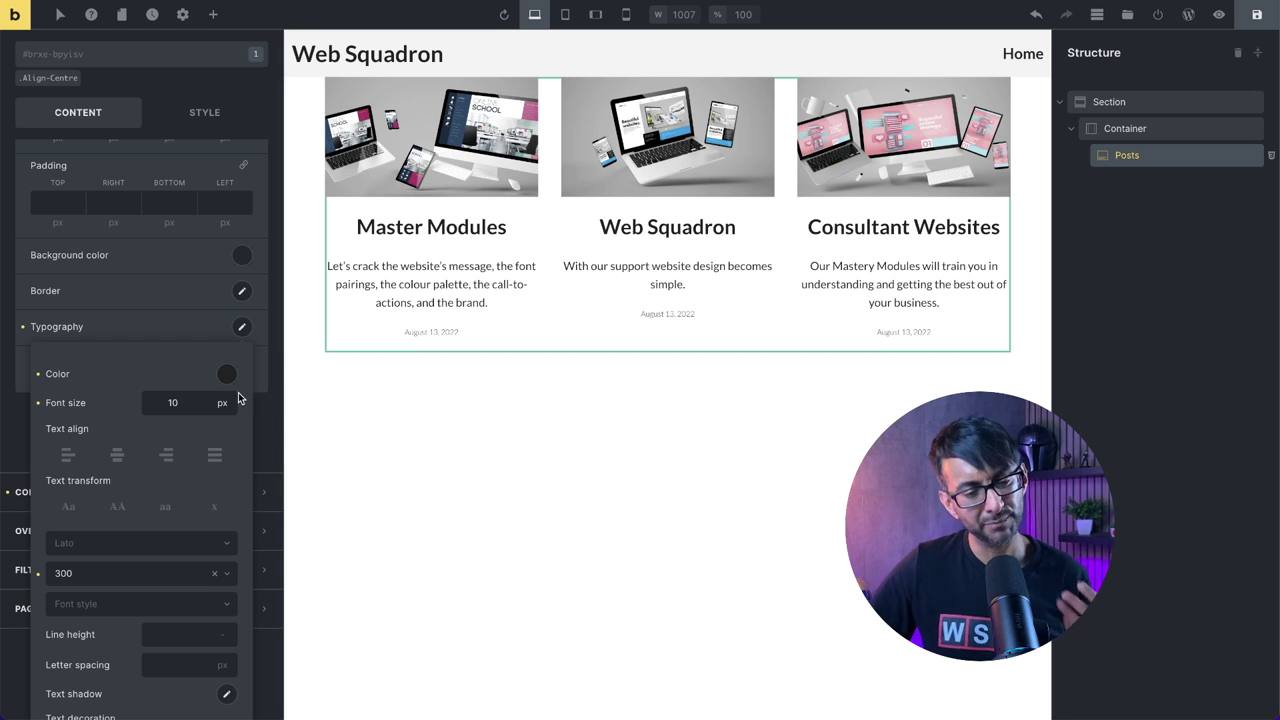
left_click(130, 318)
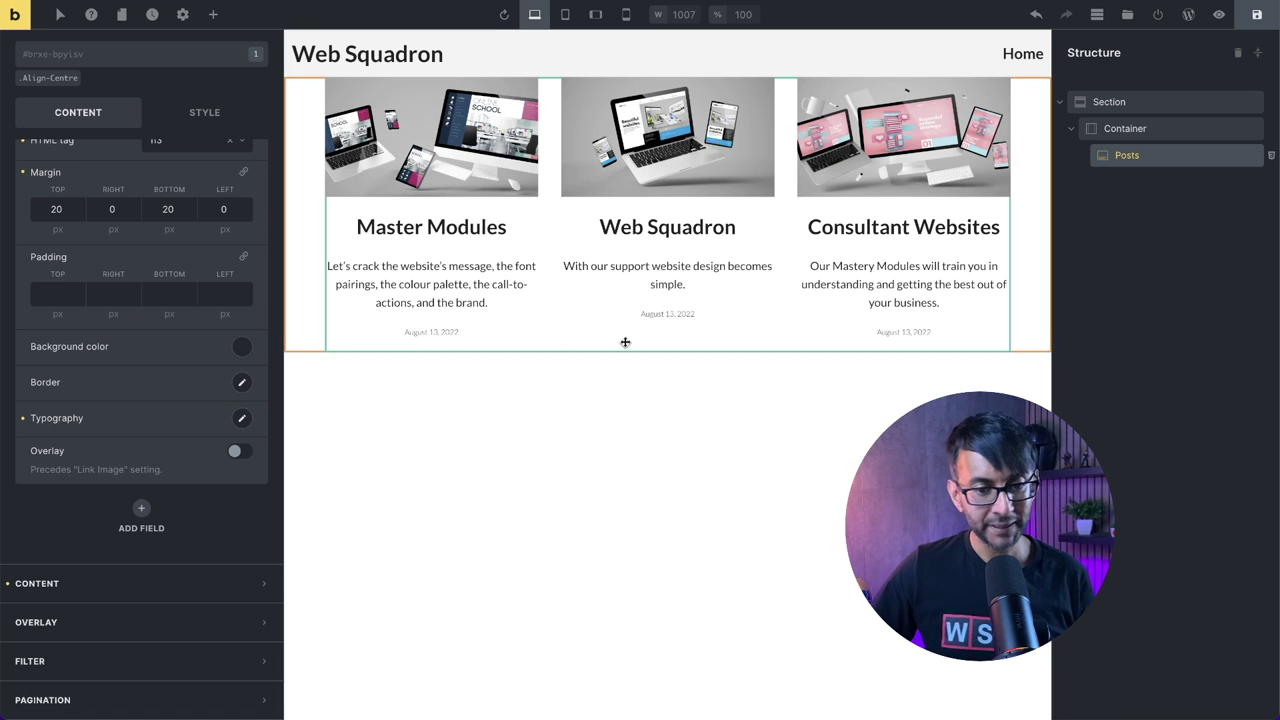
- Set the padding of the Posts element's content to 20 px on all four sides
left_click(665, 318)
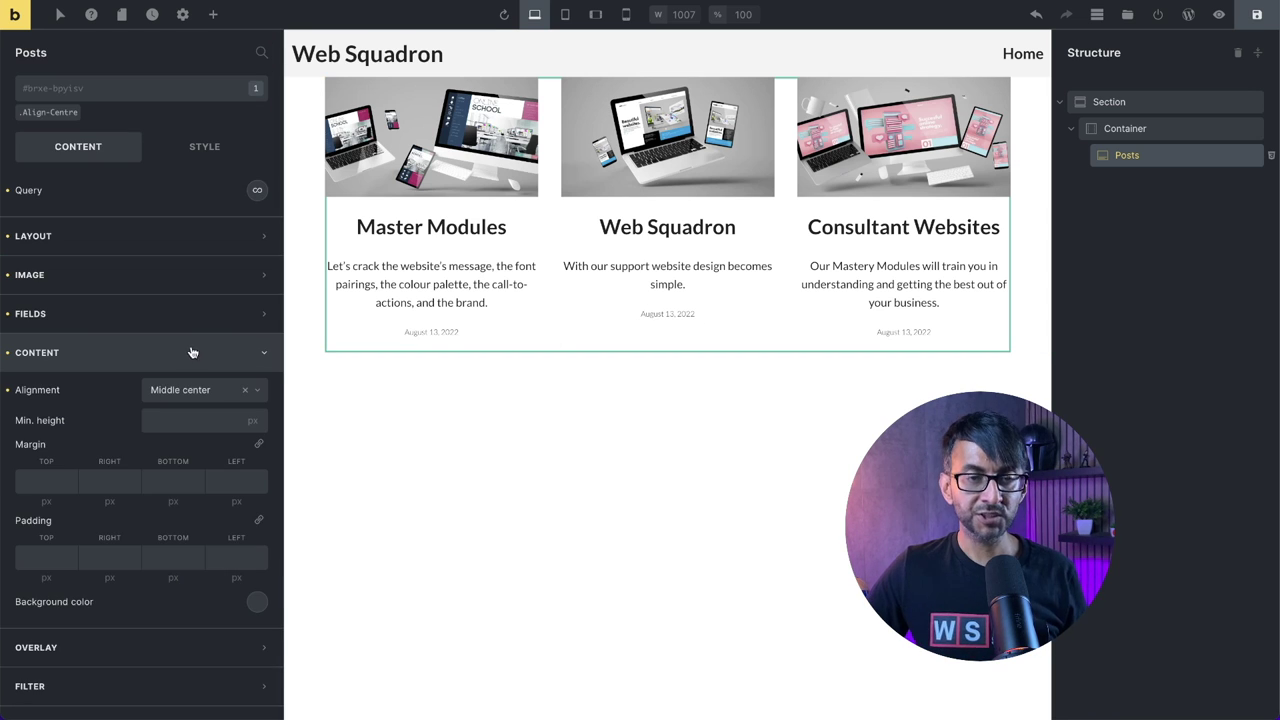
left_click(258, 520)
type("20")
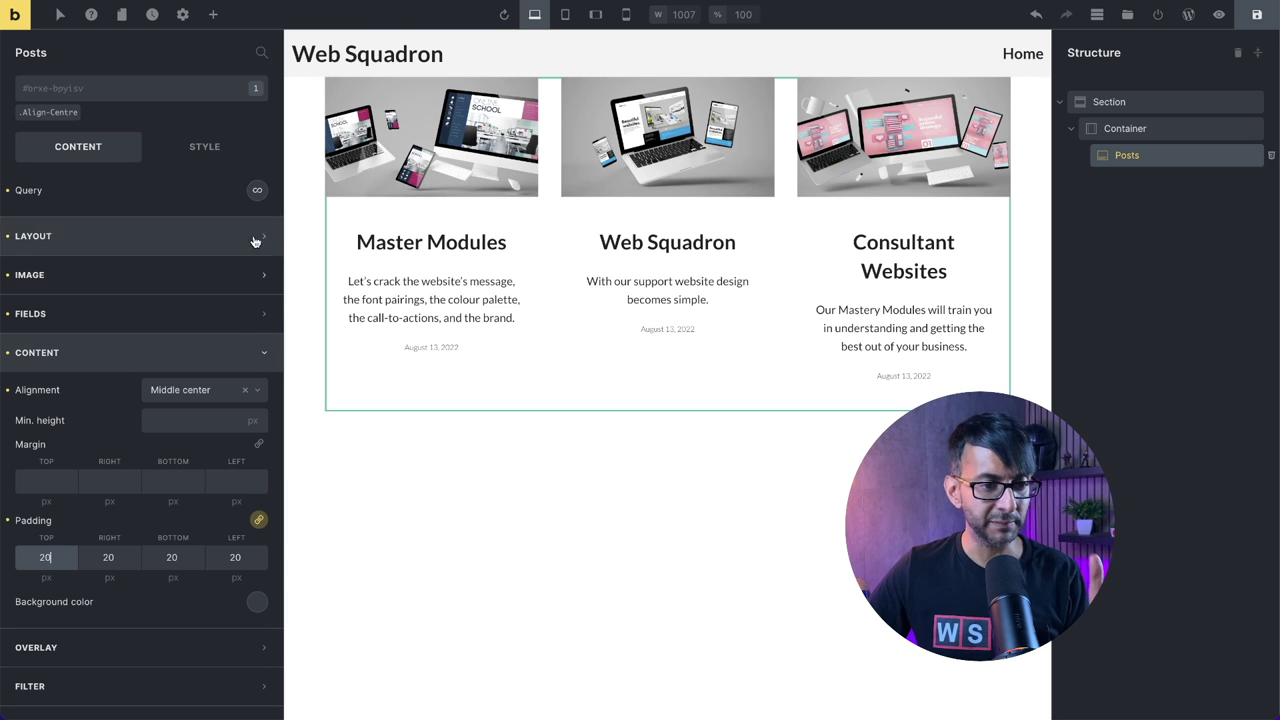
- Try a linked padding of 10 px on all sides around the whole Posts element
left_click(219, 161)
left_click(170, 197)
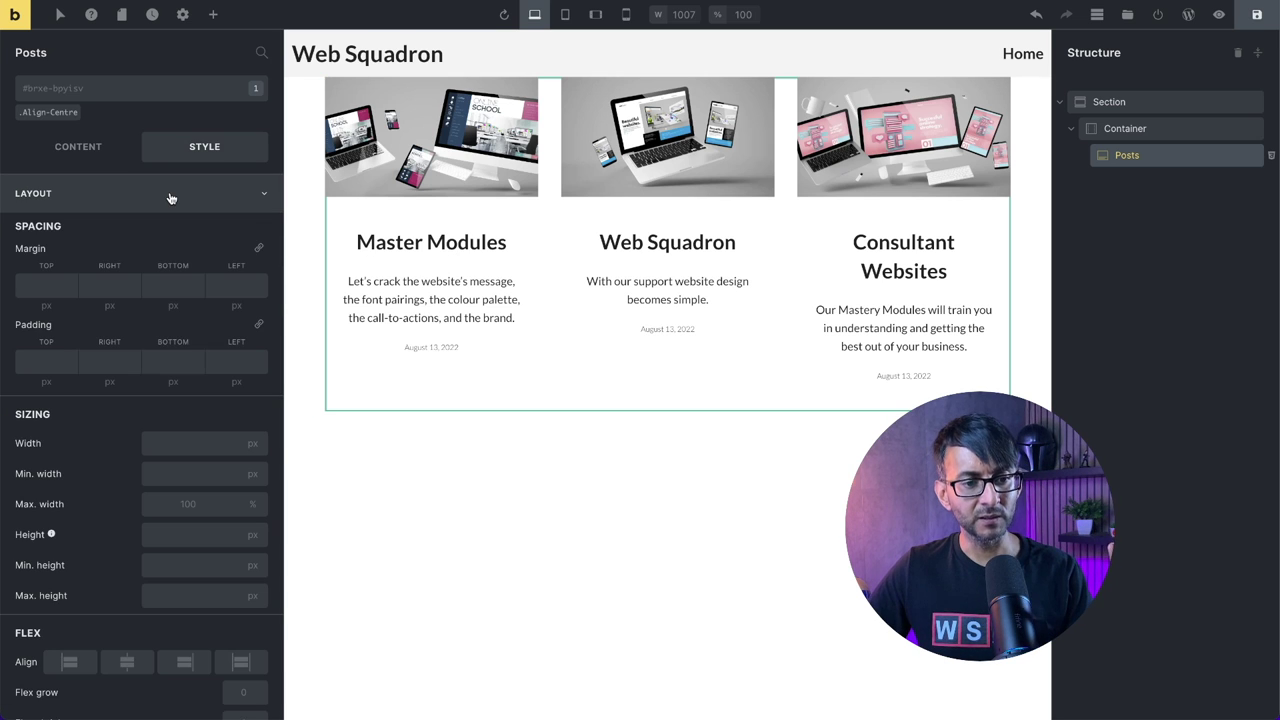
left_click(259, 324)
left_click(33, 361)
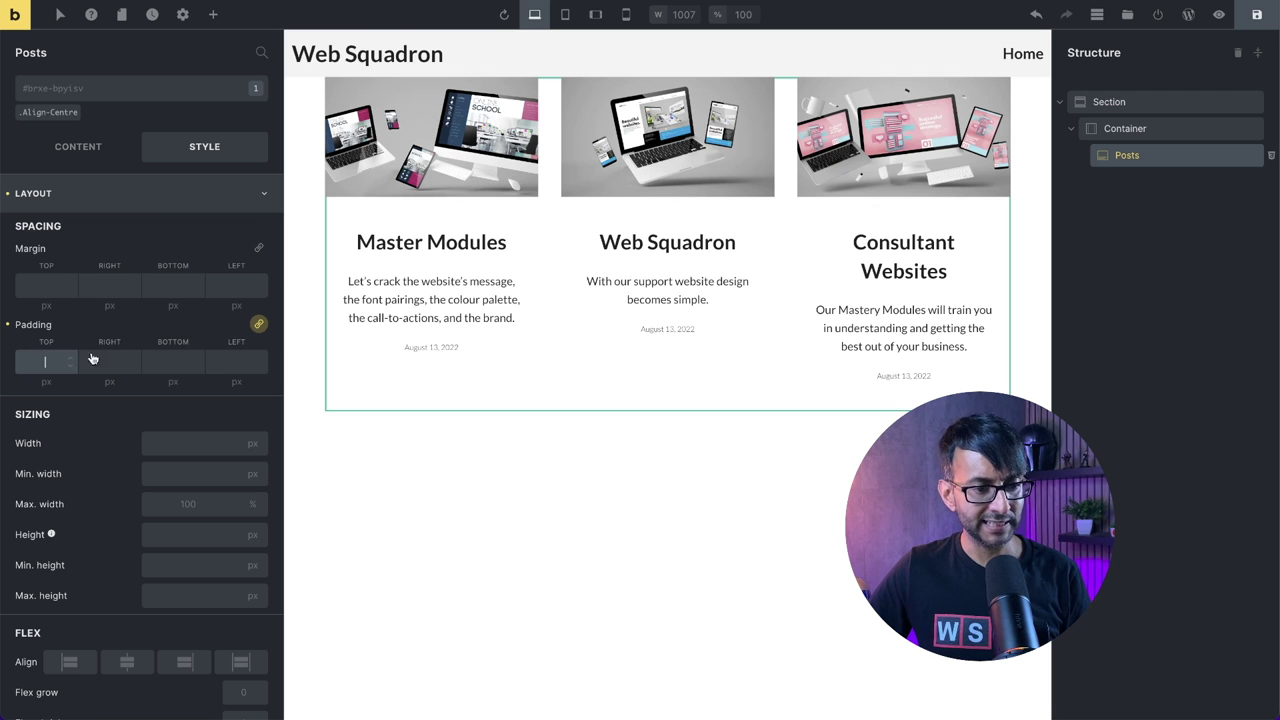
type("10")
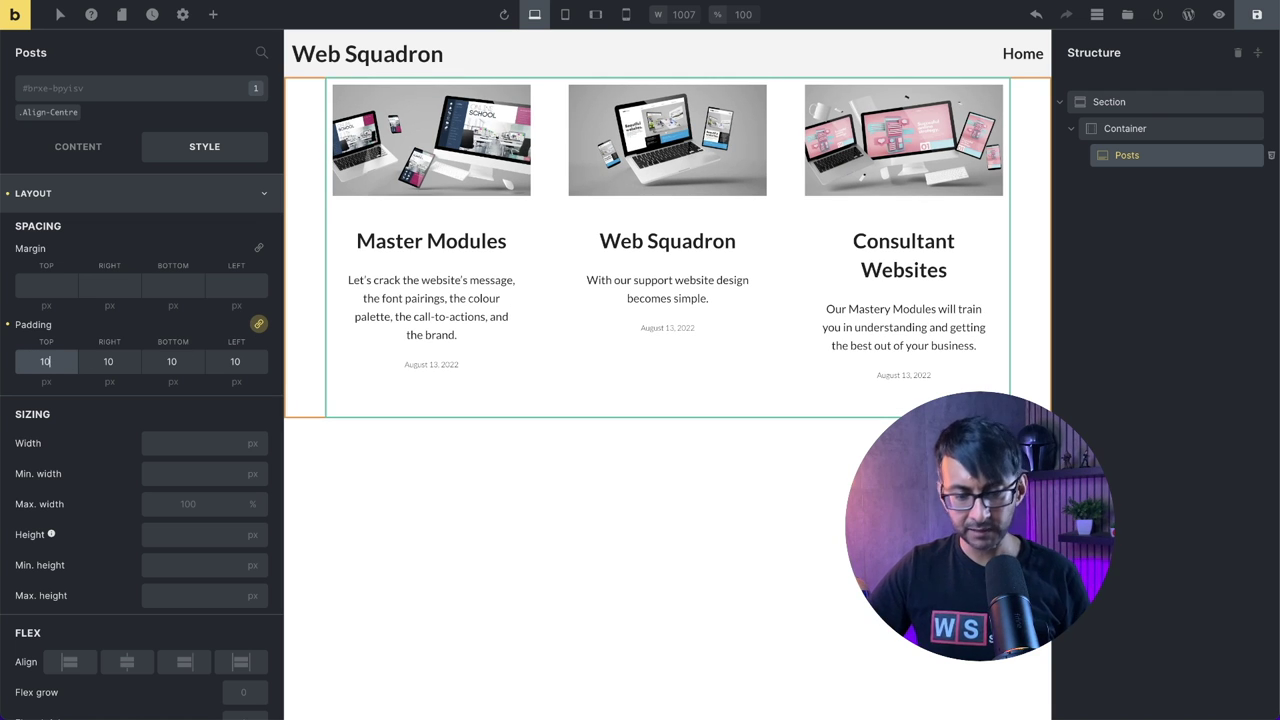
- Add a filter to the Posts element based on the Categories (Post) taxonomy
left_click(88, 158)
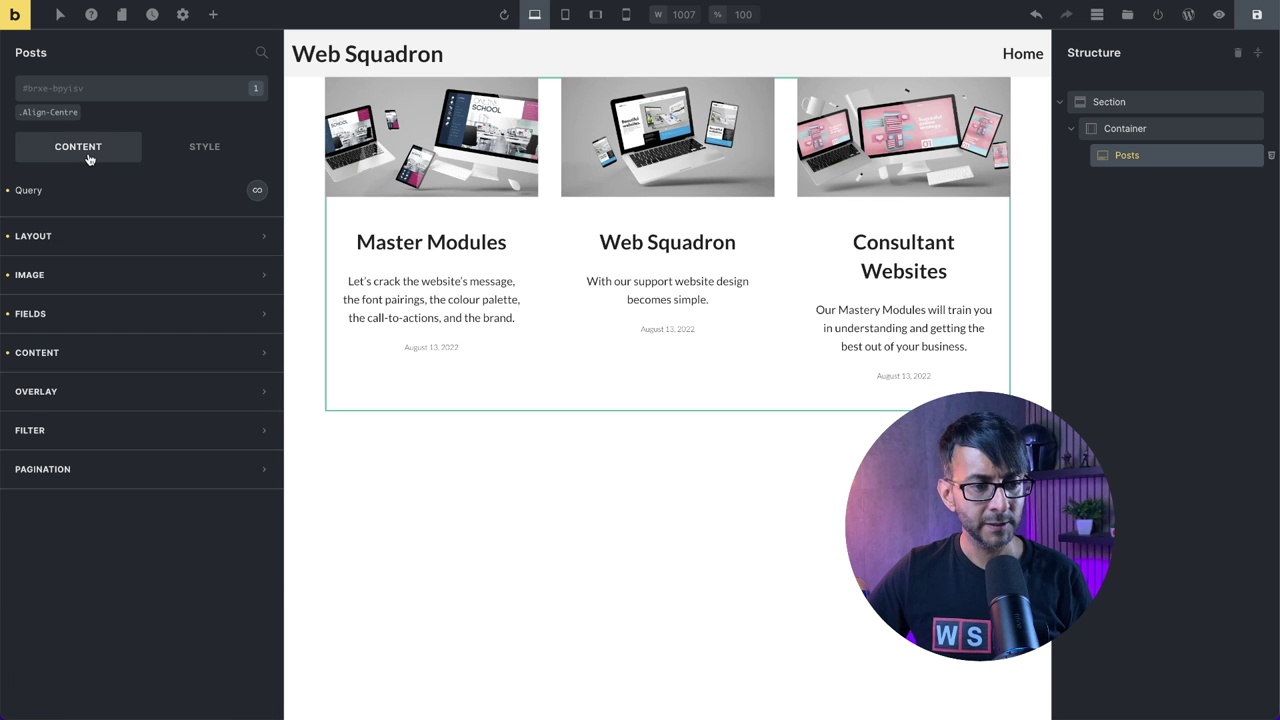
left_click(149, 357)
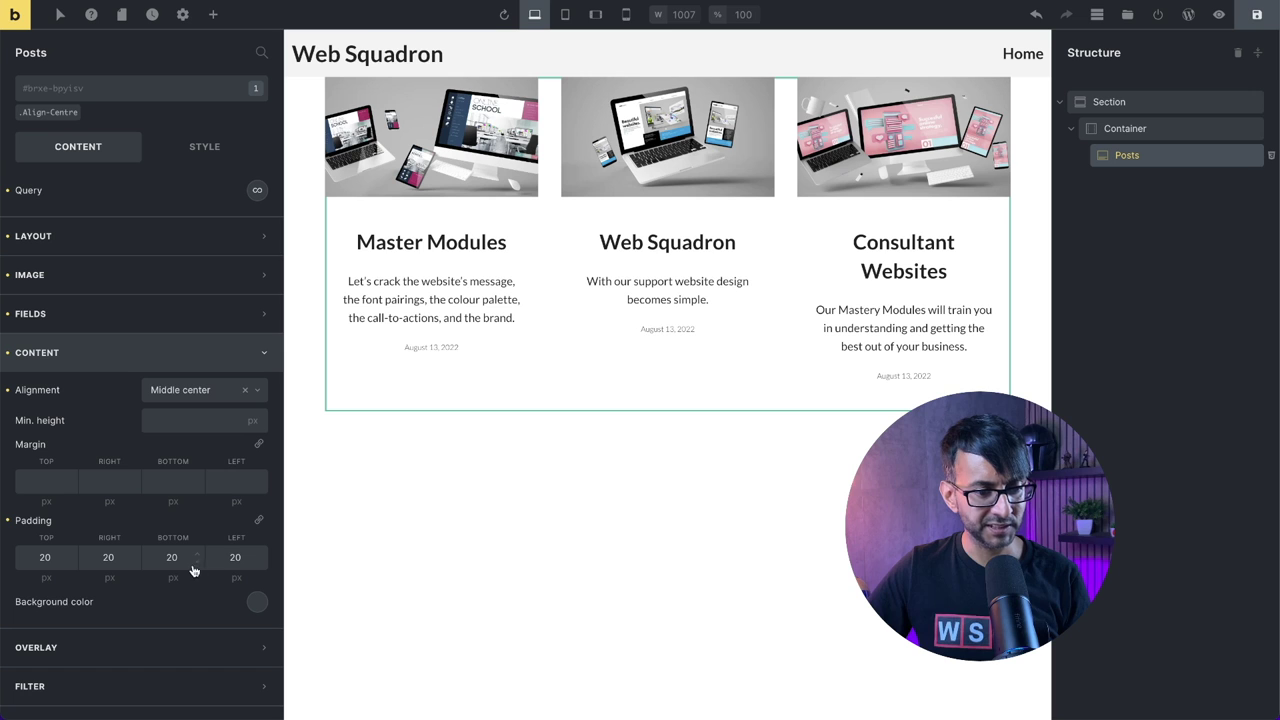
left_click(46, 352)
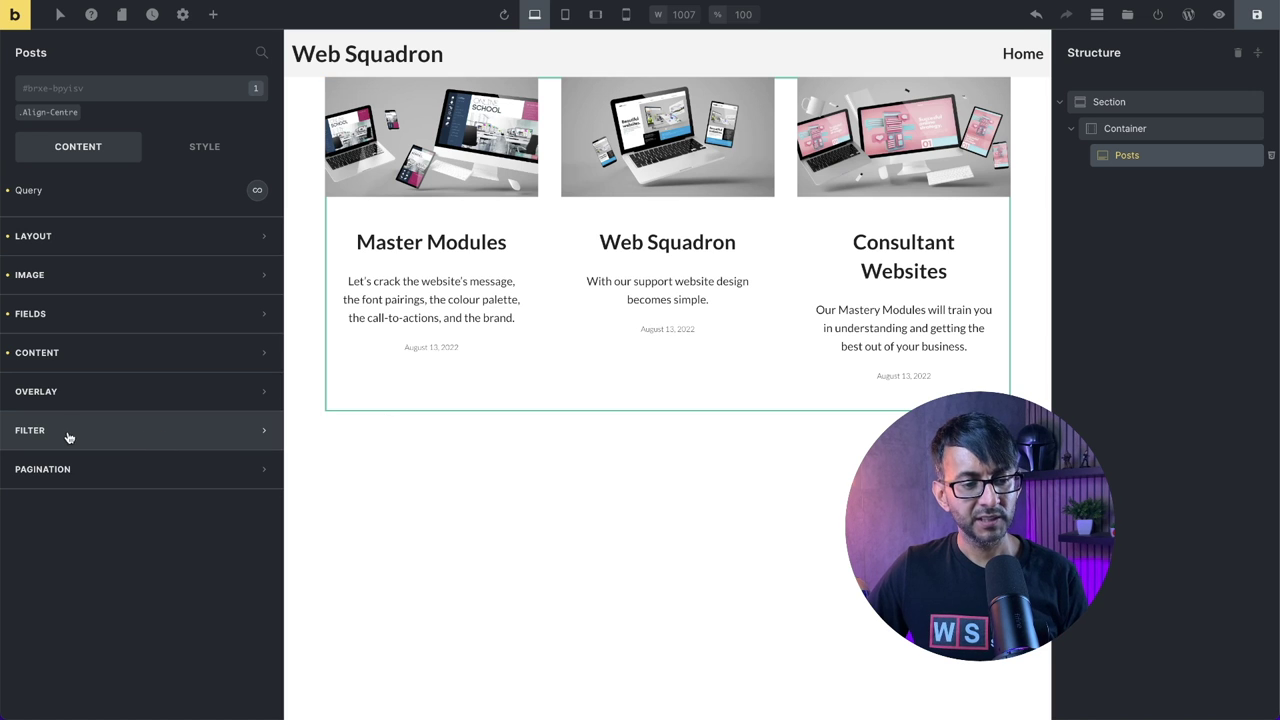
left_click(111, 436)
left_click(97, 494)
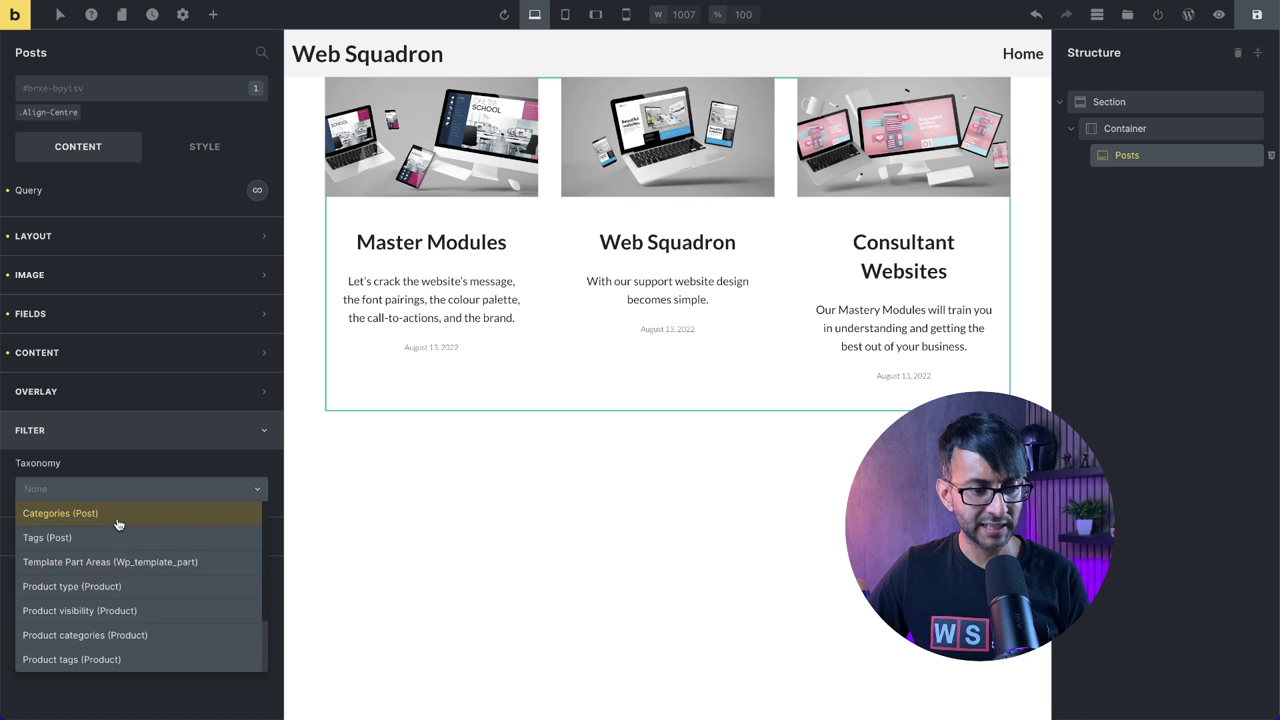
left_click(118, 522)
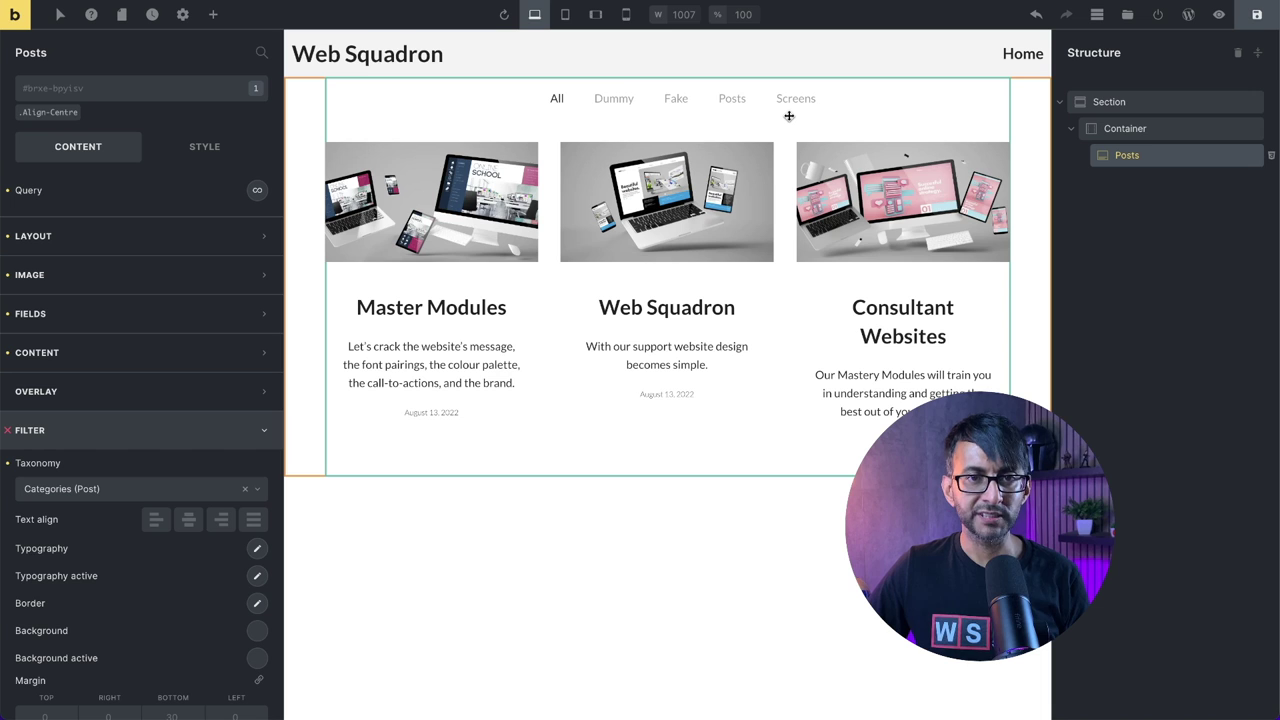
- Look through the filter's styling options and the other taxonomies available for it
scroll(200, 550, "down", 3)
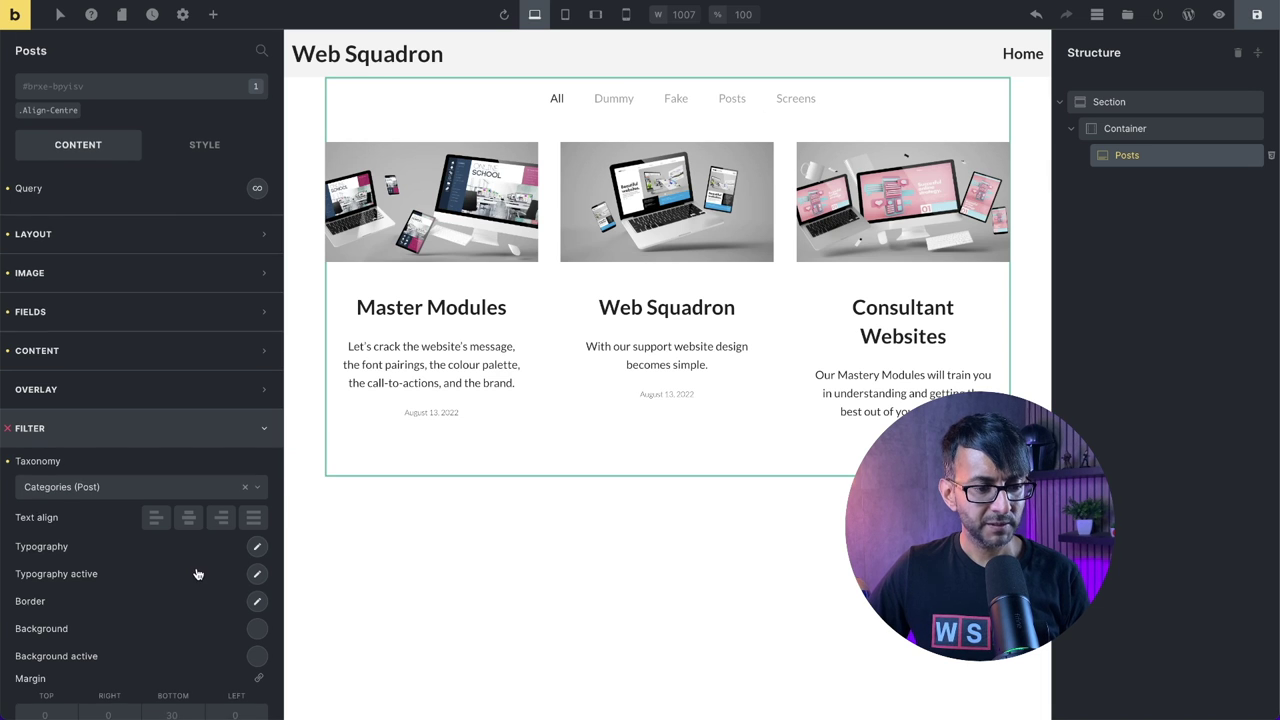
scroll(259, 368, "up", 1)
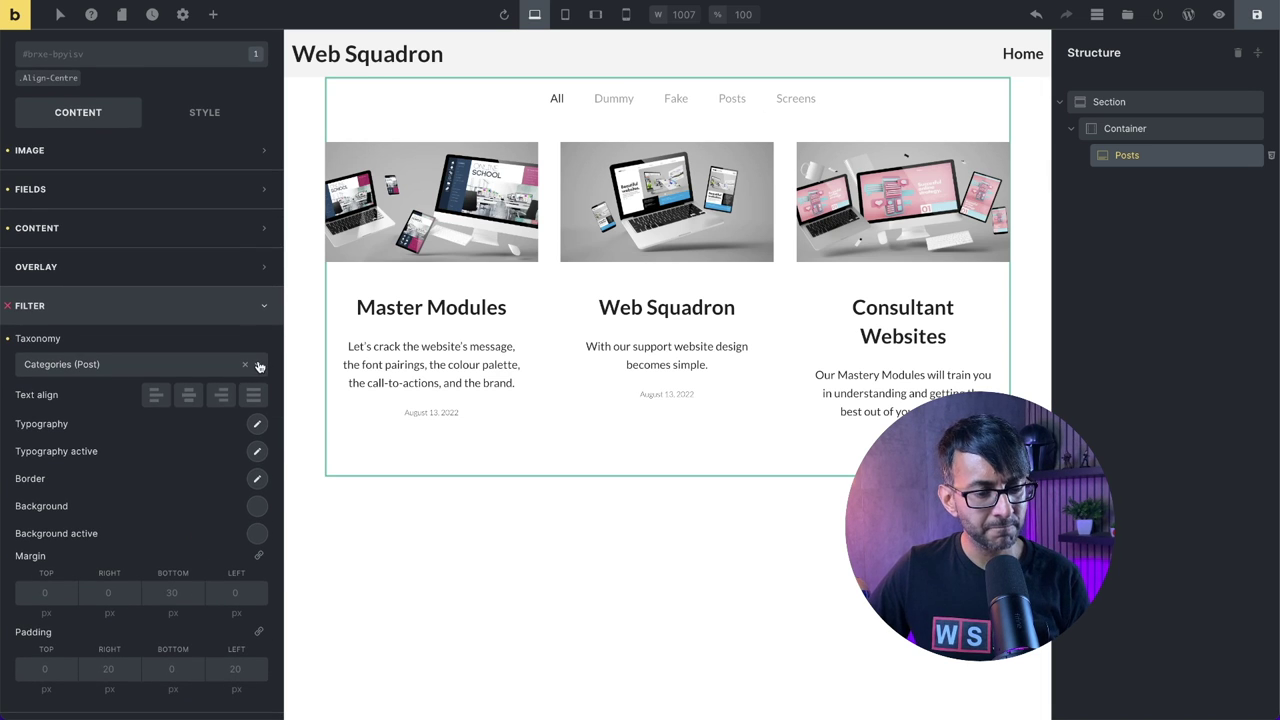
left_click(259, 365)
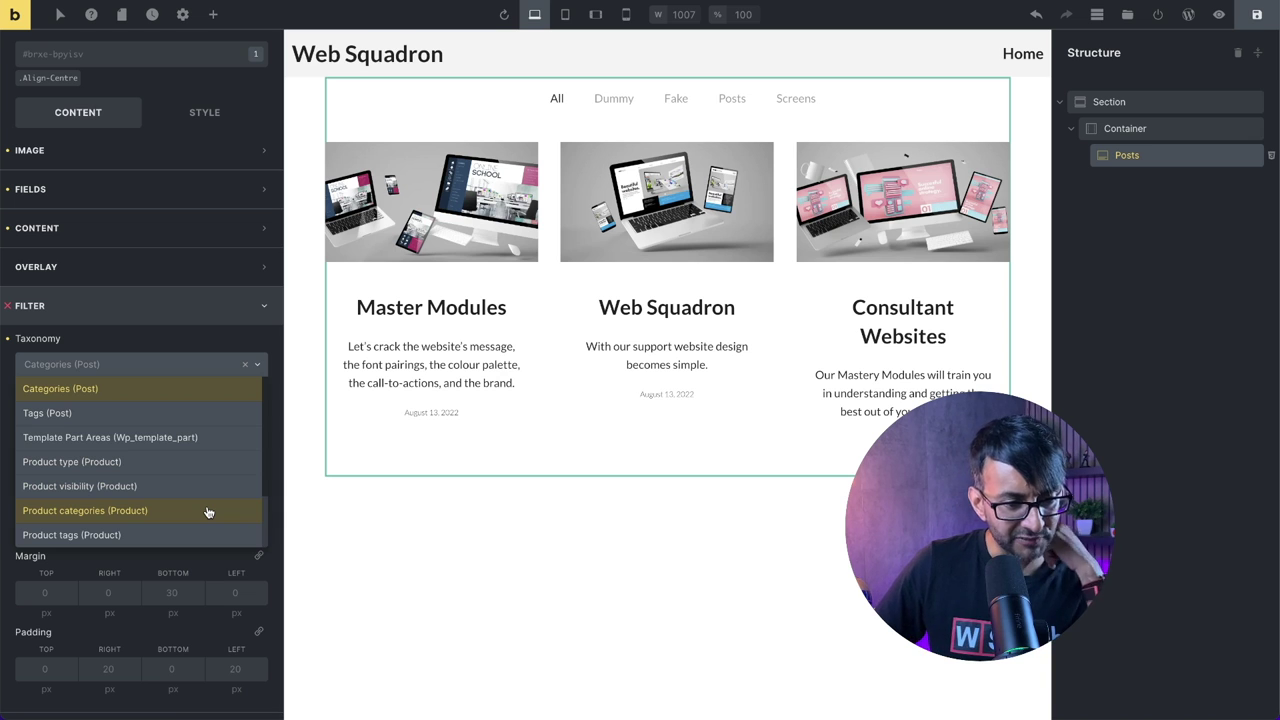
left_click(429, 555)
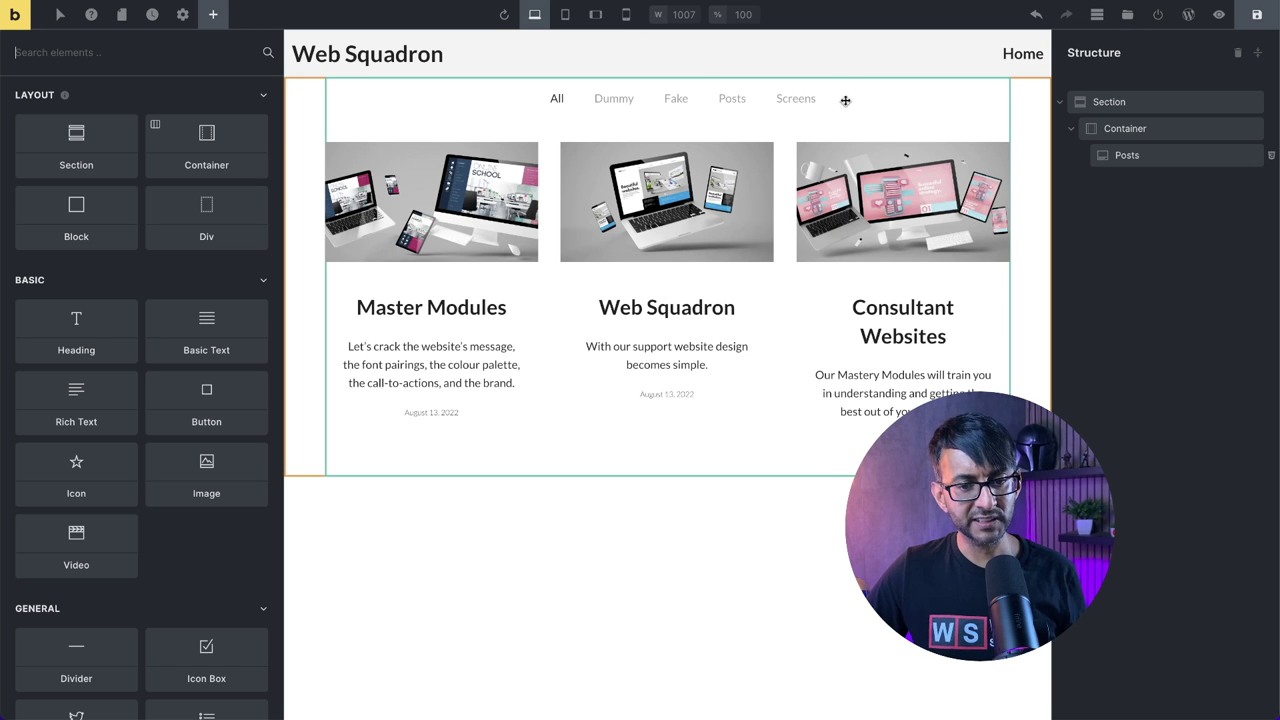
- Try left, center and justified text alignment for the Posts element's category filter, and clear the alignment
left_click(1127, 155)
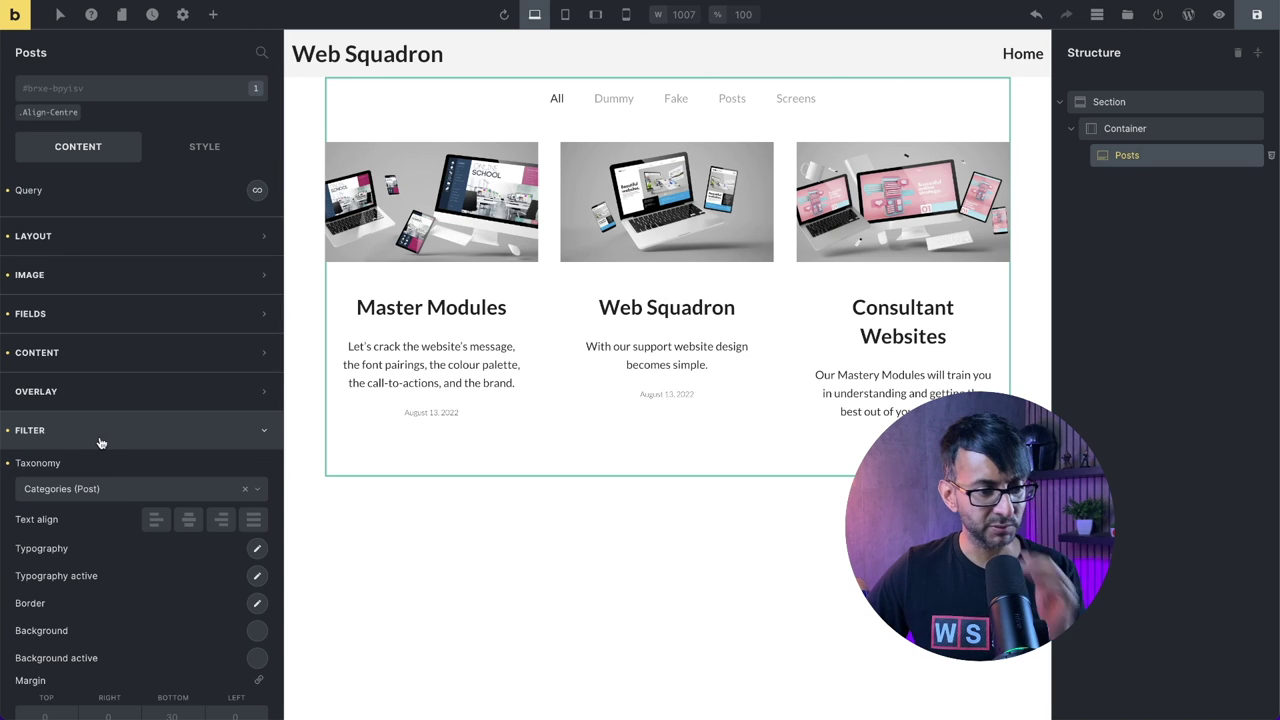
scroll(100, 443, "down", 3)
left_click(166, 412)
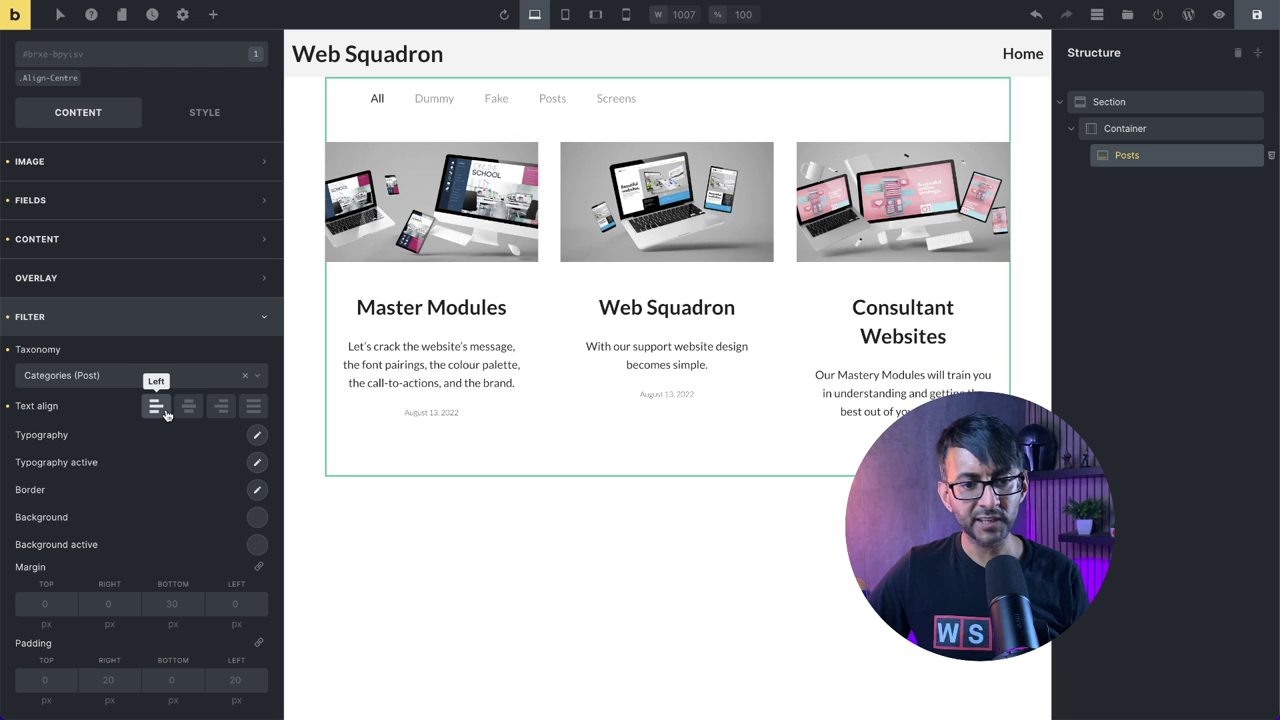
left_click(193, 414)
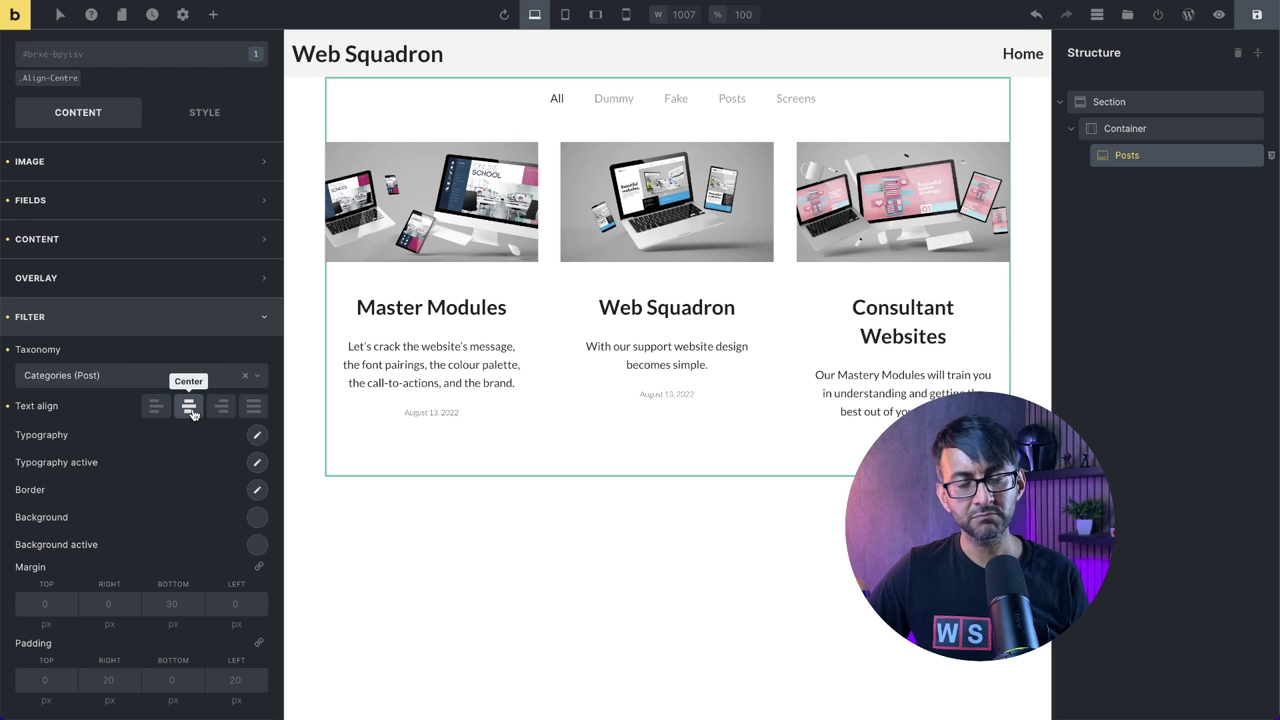
left_click(252, 412)
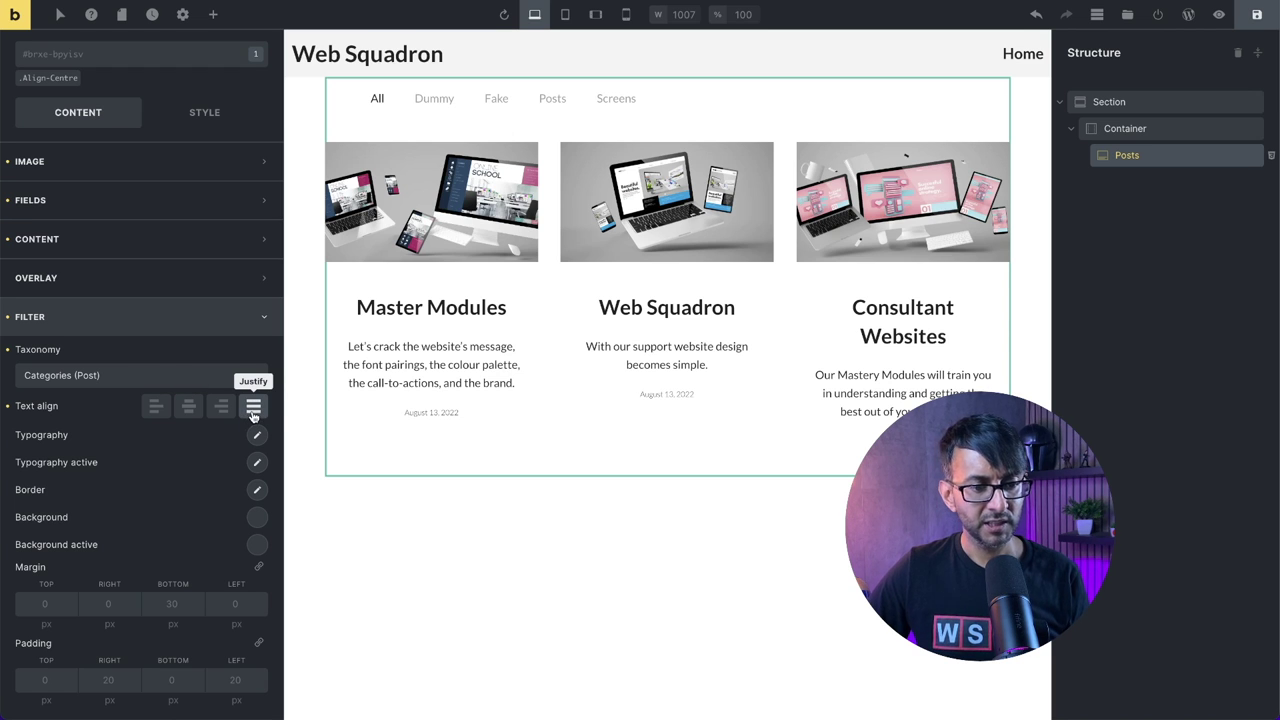
left_click(253, 410)
left_click(253, 410)
left_click(252, 410)
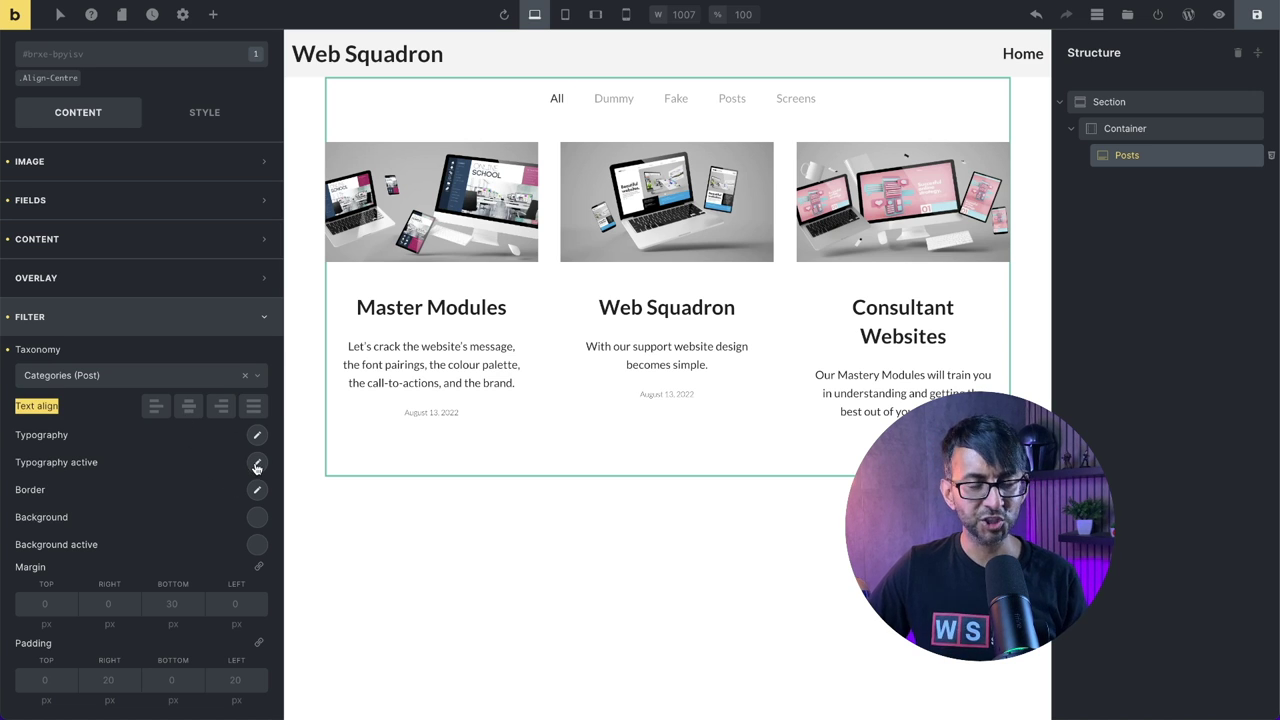
- Set the text colour of the filter's active category to #ff0050
scroll(236, 550, "down", 1)
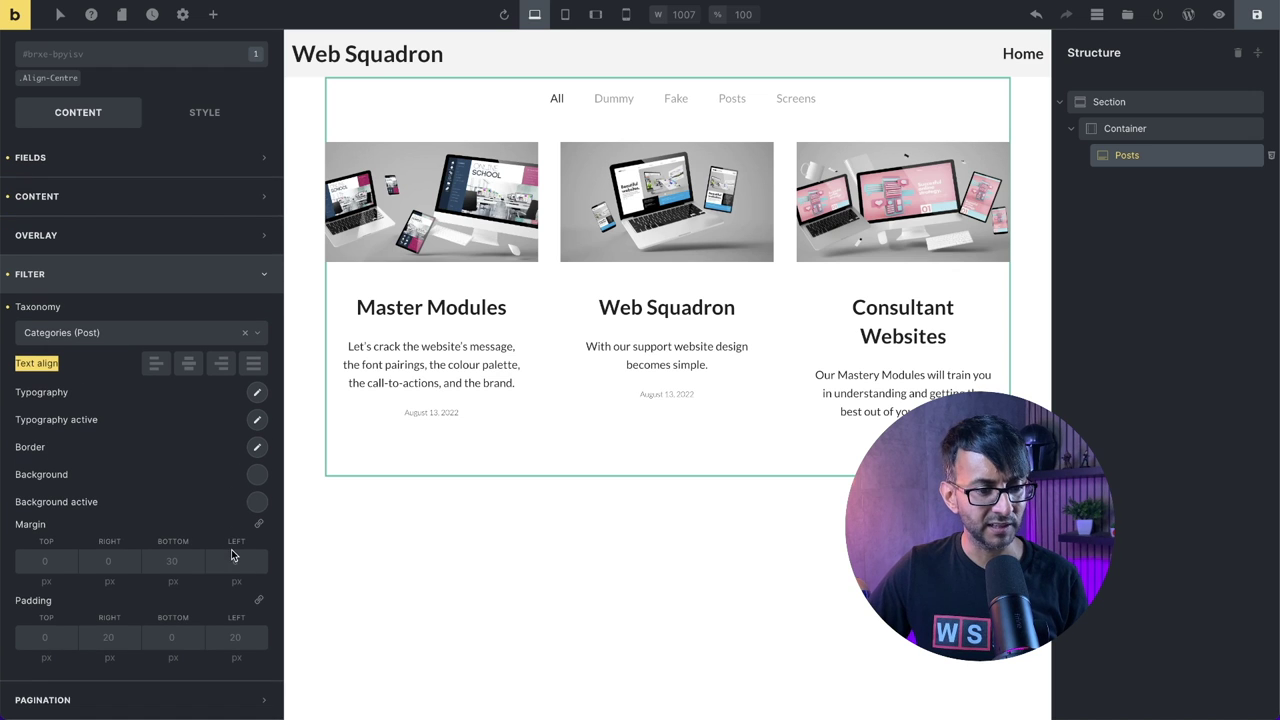
left_click(257, 421)
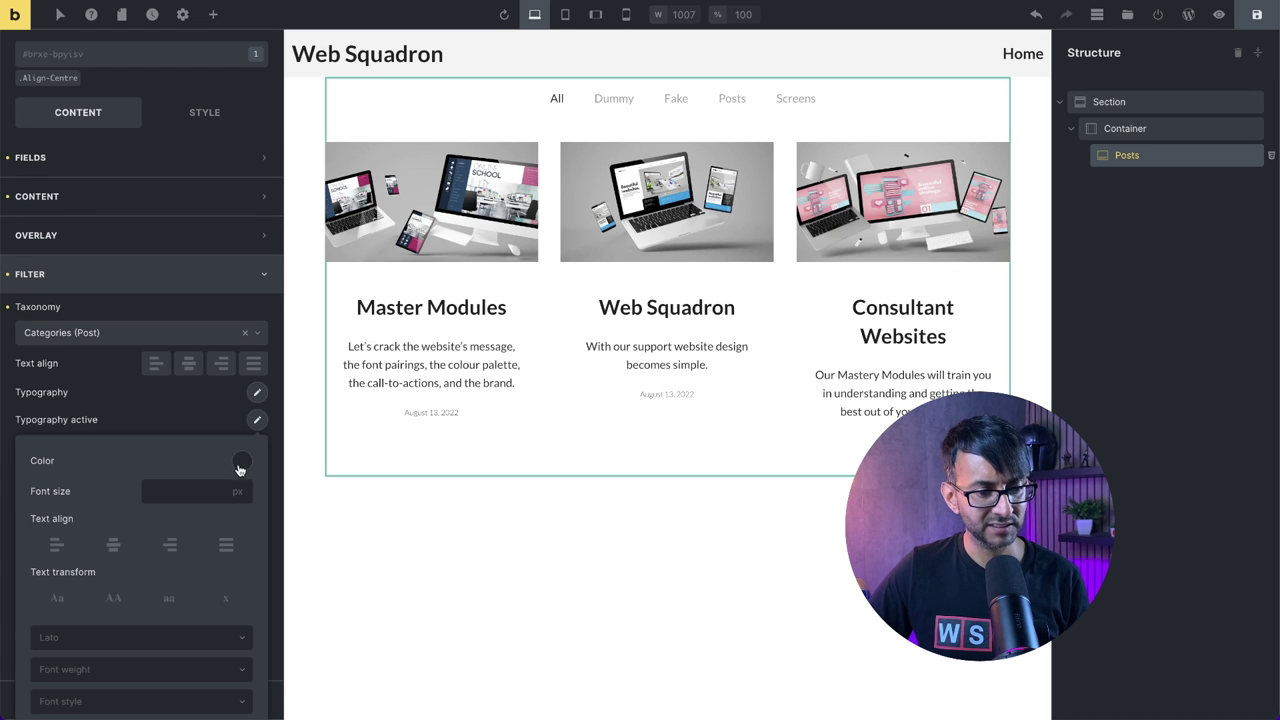
left_click(241, 463)
left_click(64, 499)
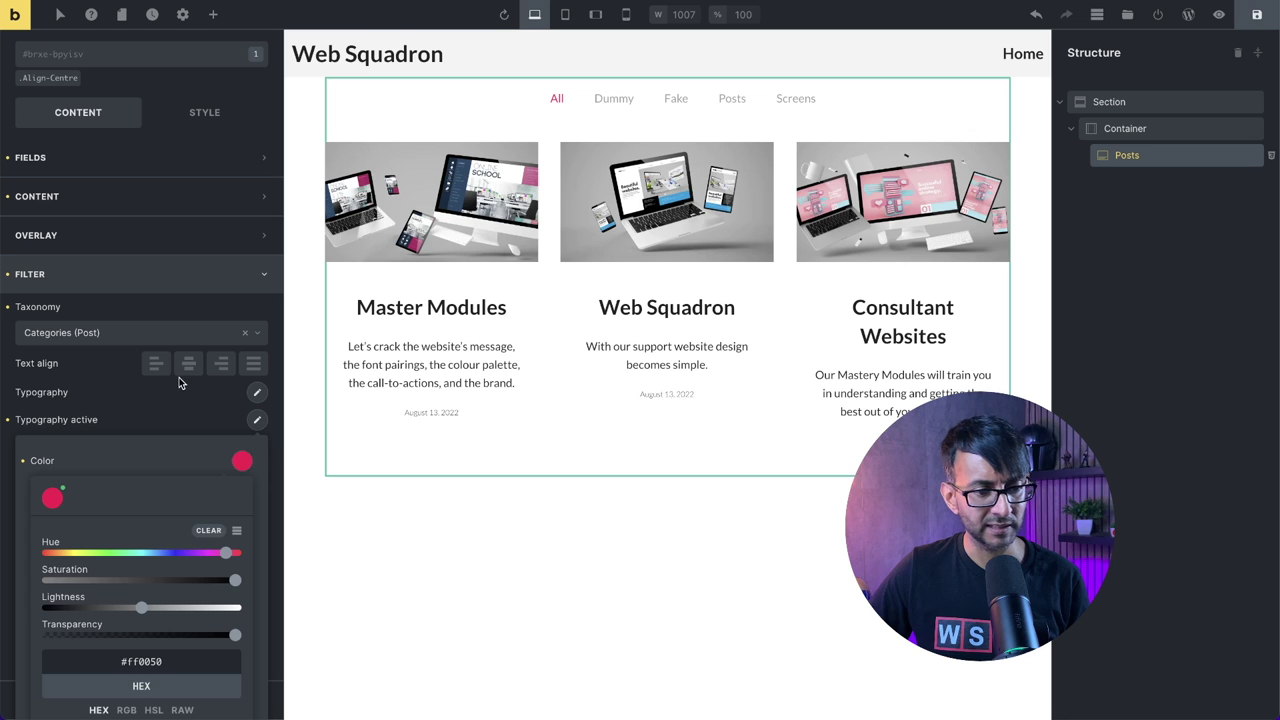
left_click(156, 415)
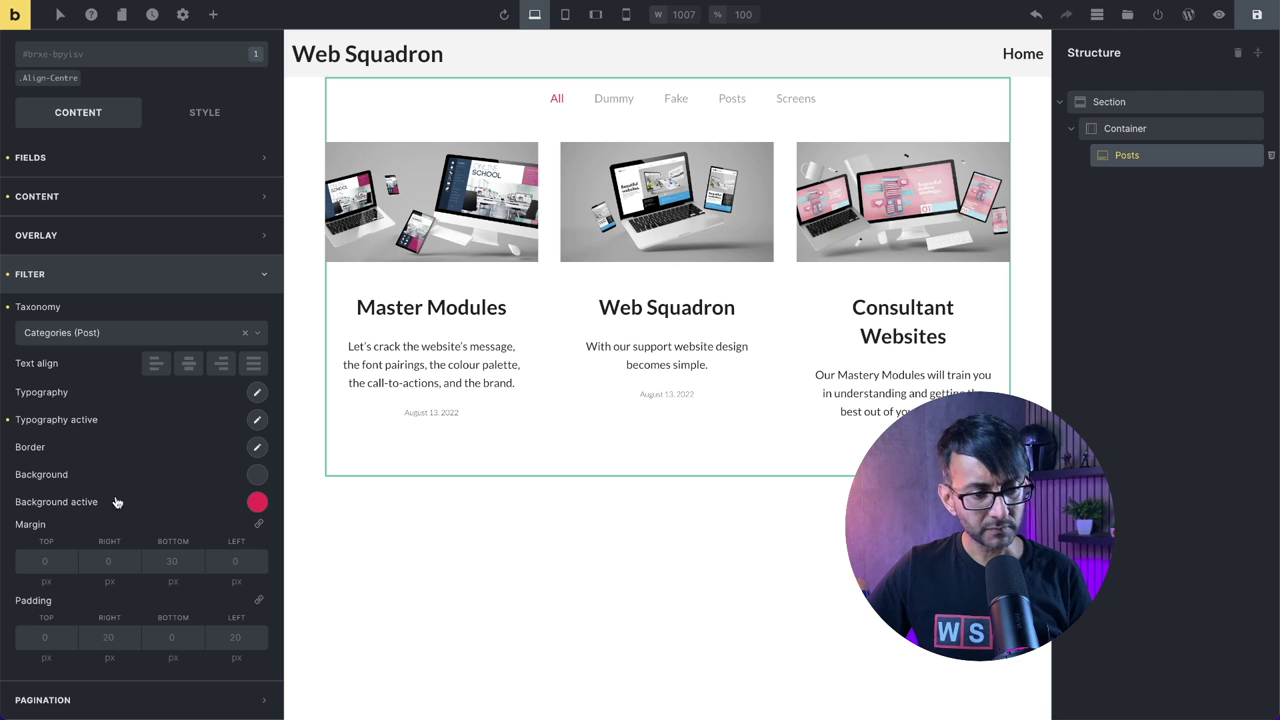
- Preview the page, test the Fake, Screens, Dummy and All category filters, and return to the builder
left_click(1221, 16)
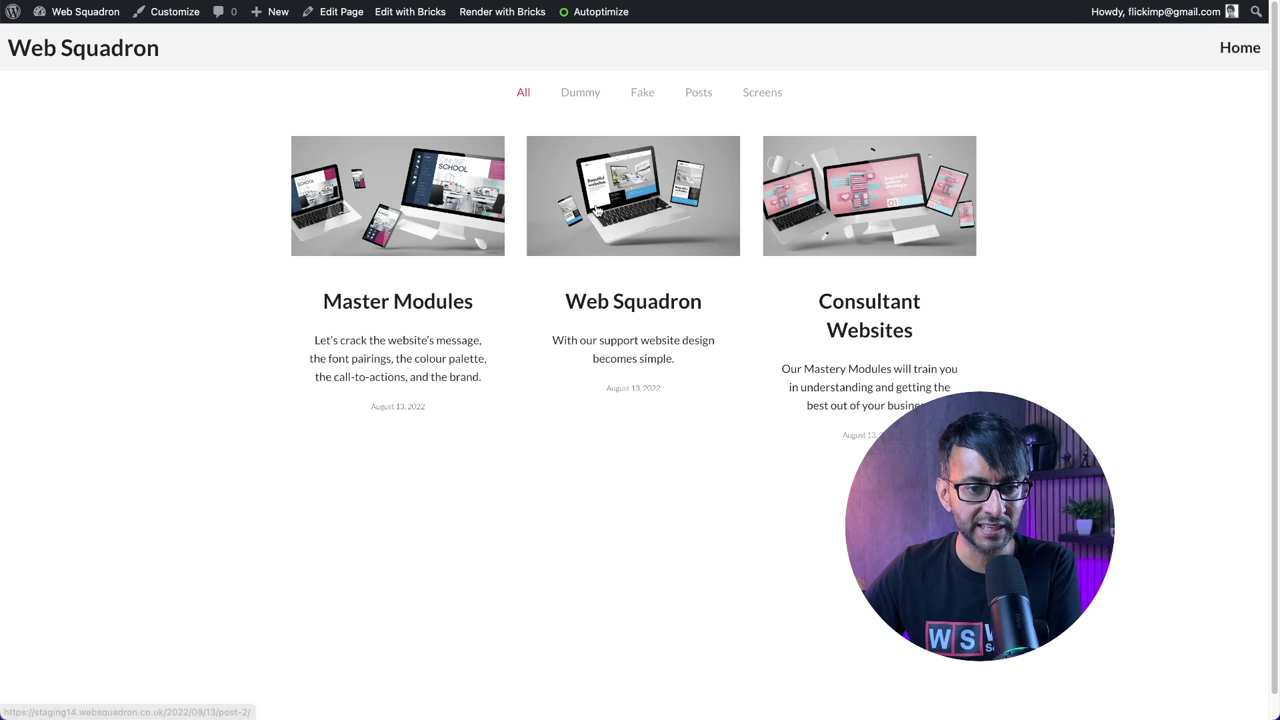
left_click(643, 96)
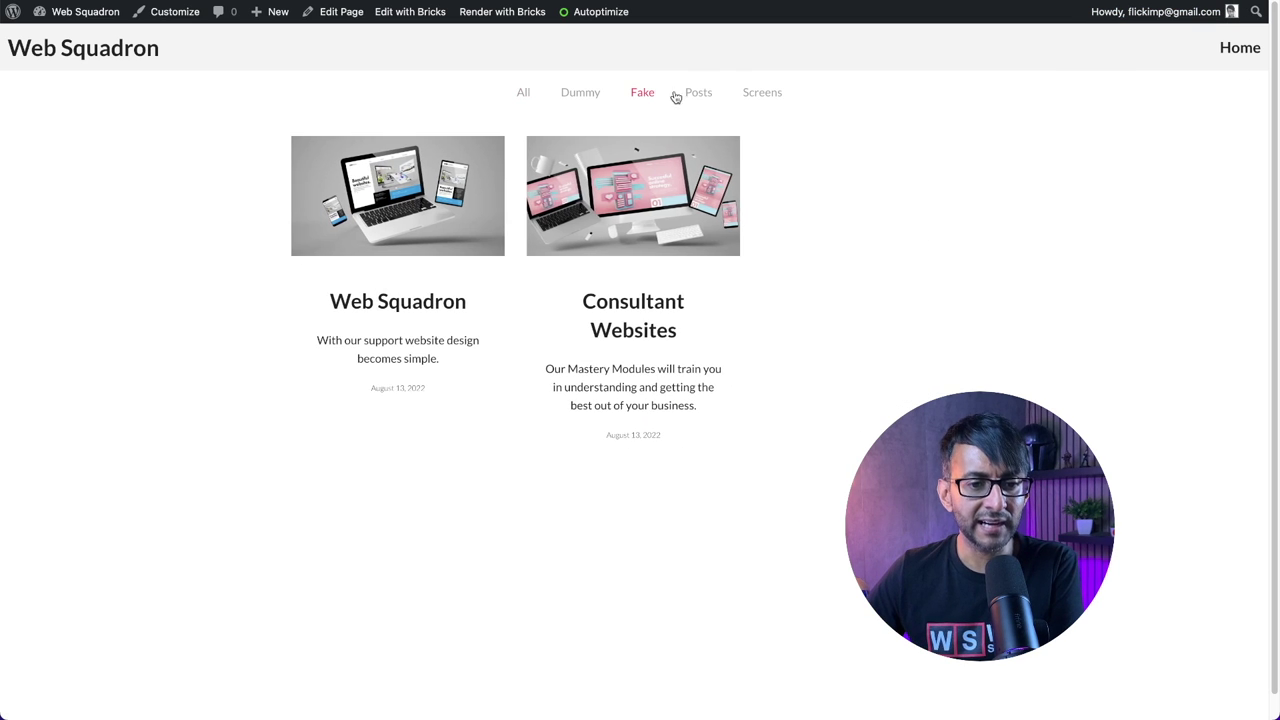
left_click(749, 92)
left_click(585, 96)
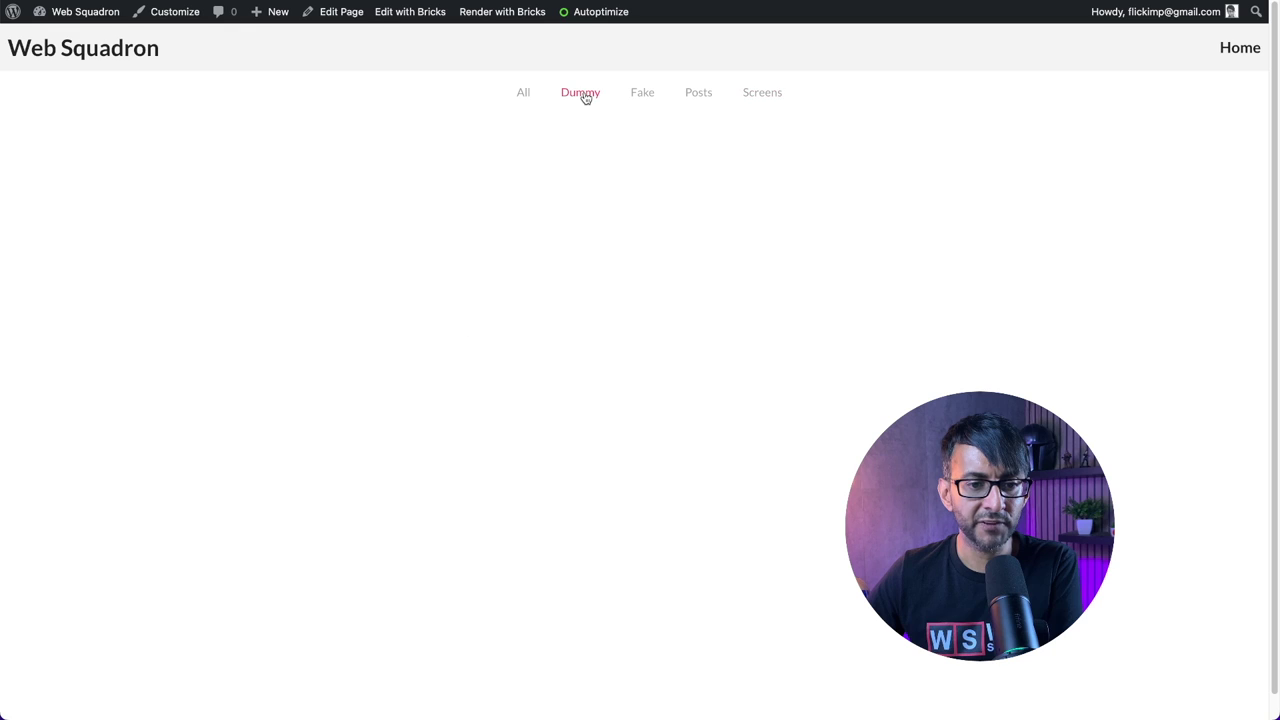
left_click(528, 100)
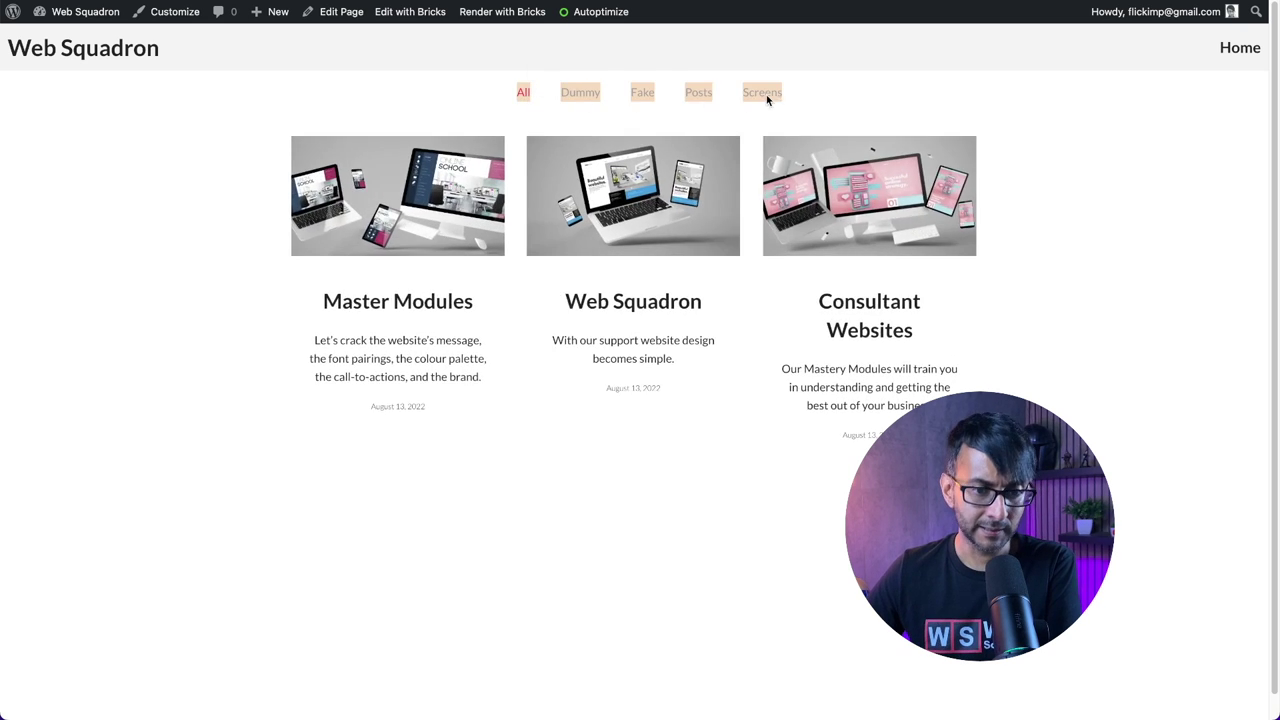
left_click(763, 94)
left_click(528, 96)
left_click(569, 99)
left_click(519, 95)
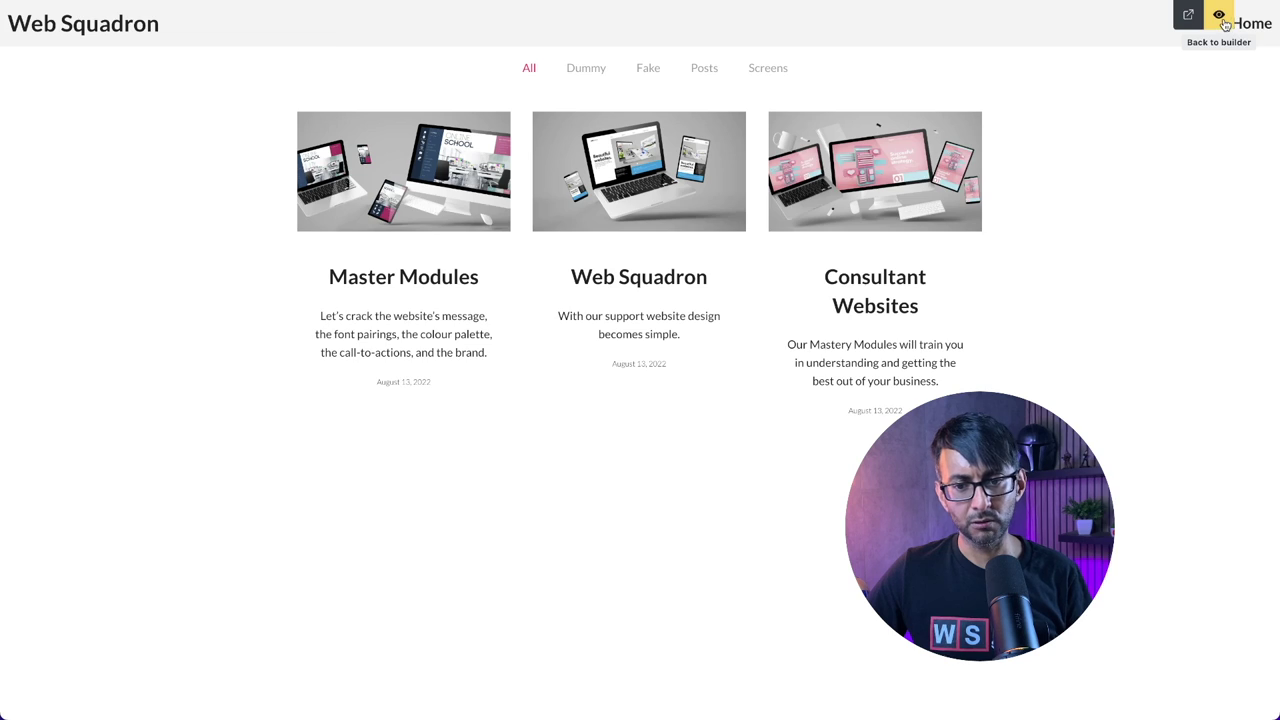
left_click(1220, 16)
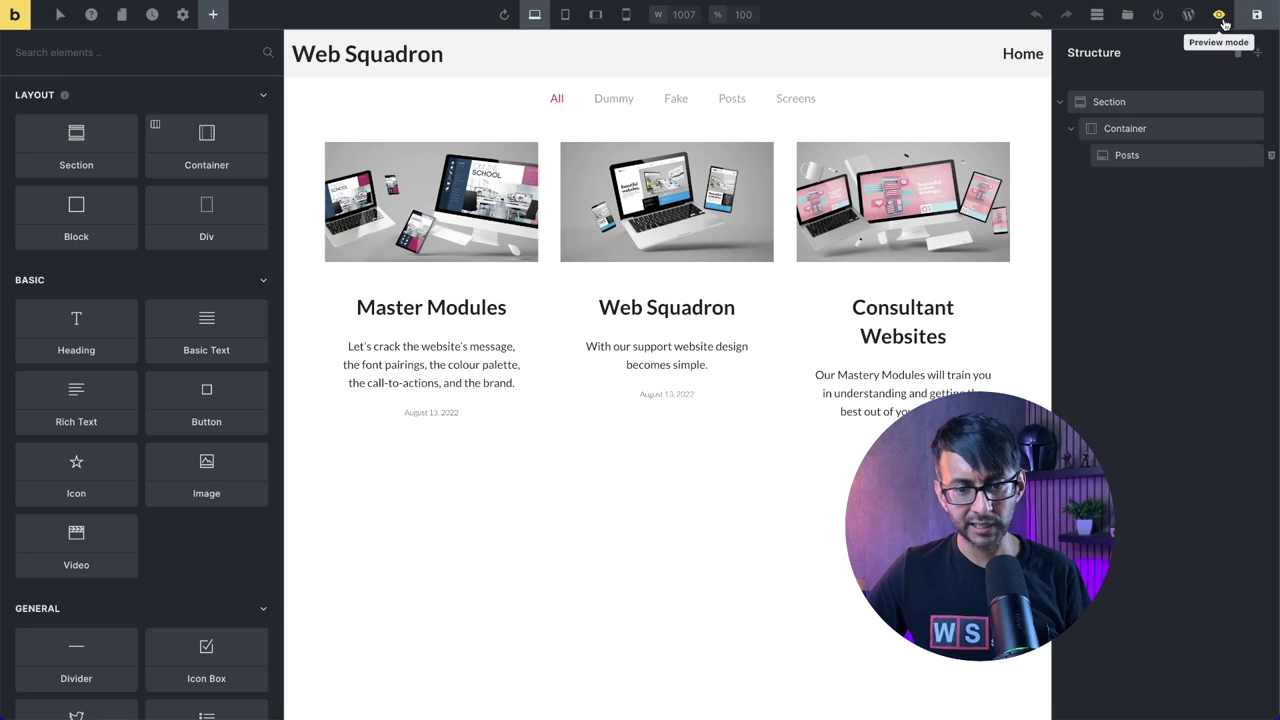